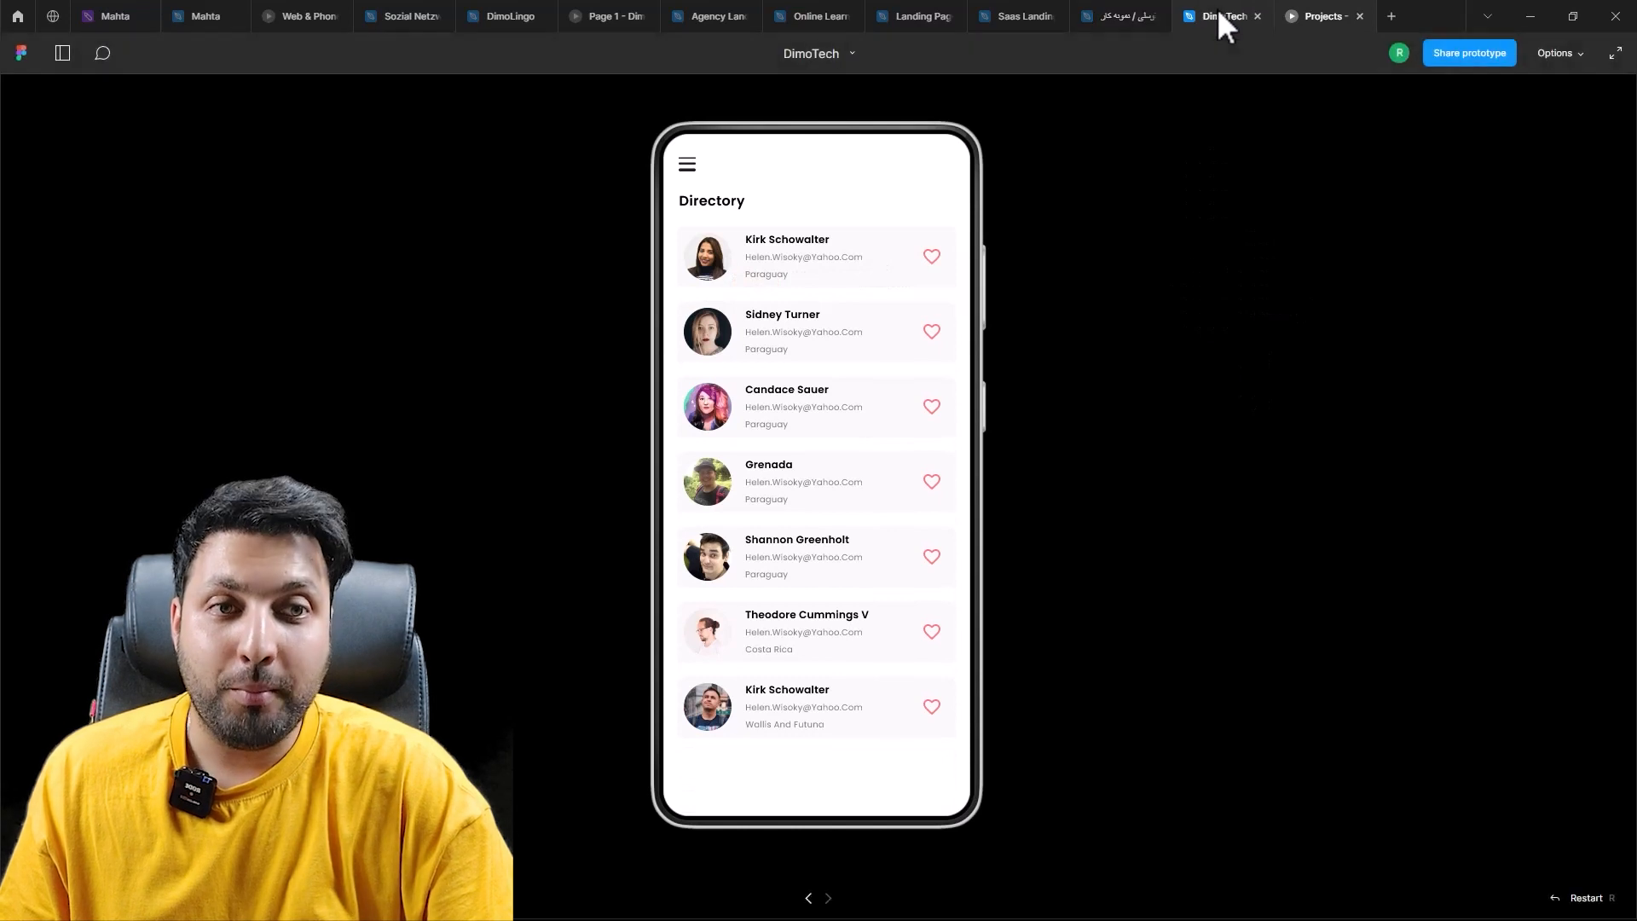
Step: Switch to the DimoTech design file and add an Android Large frame (360 × 800) directly below the first screen
click(1218, 11)
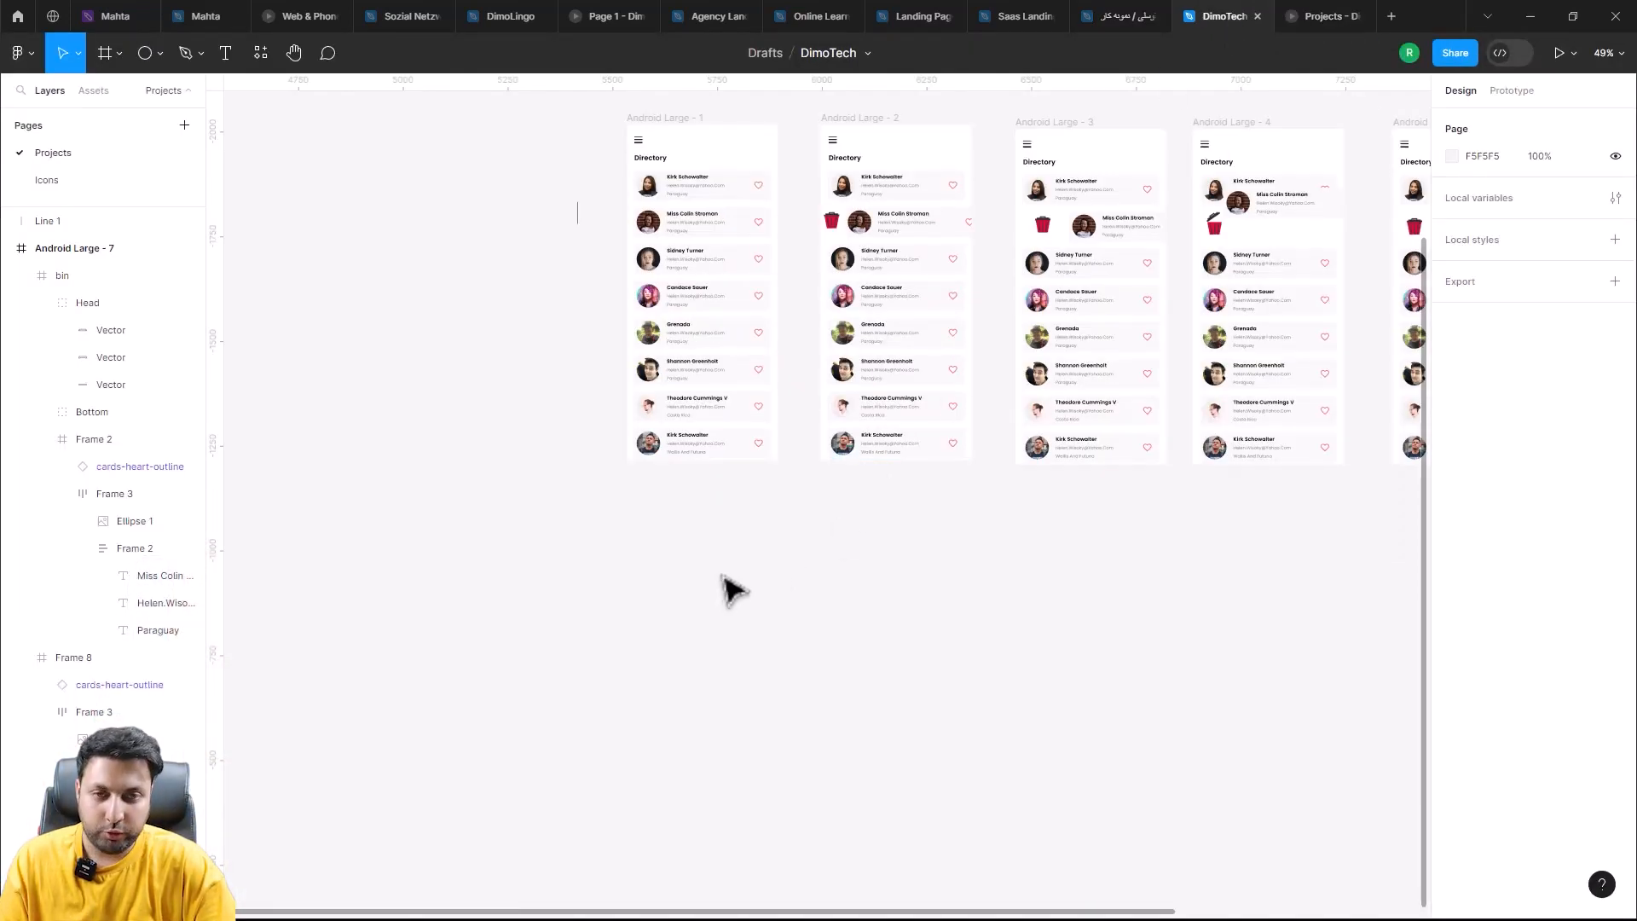
key(f)
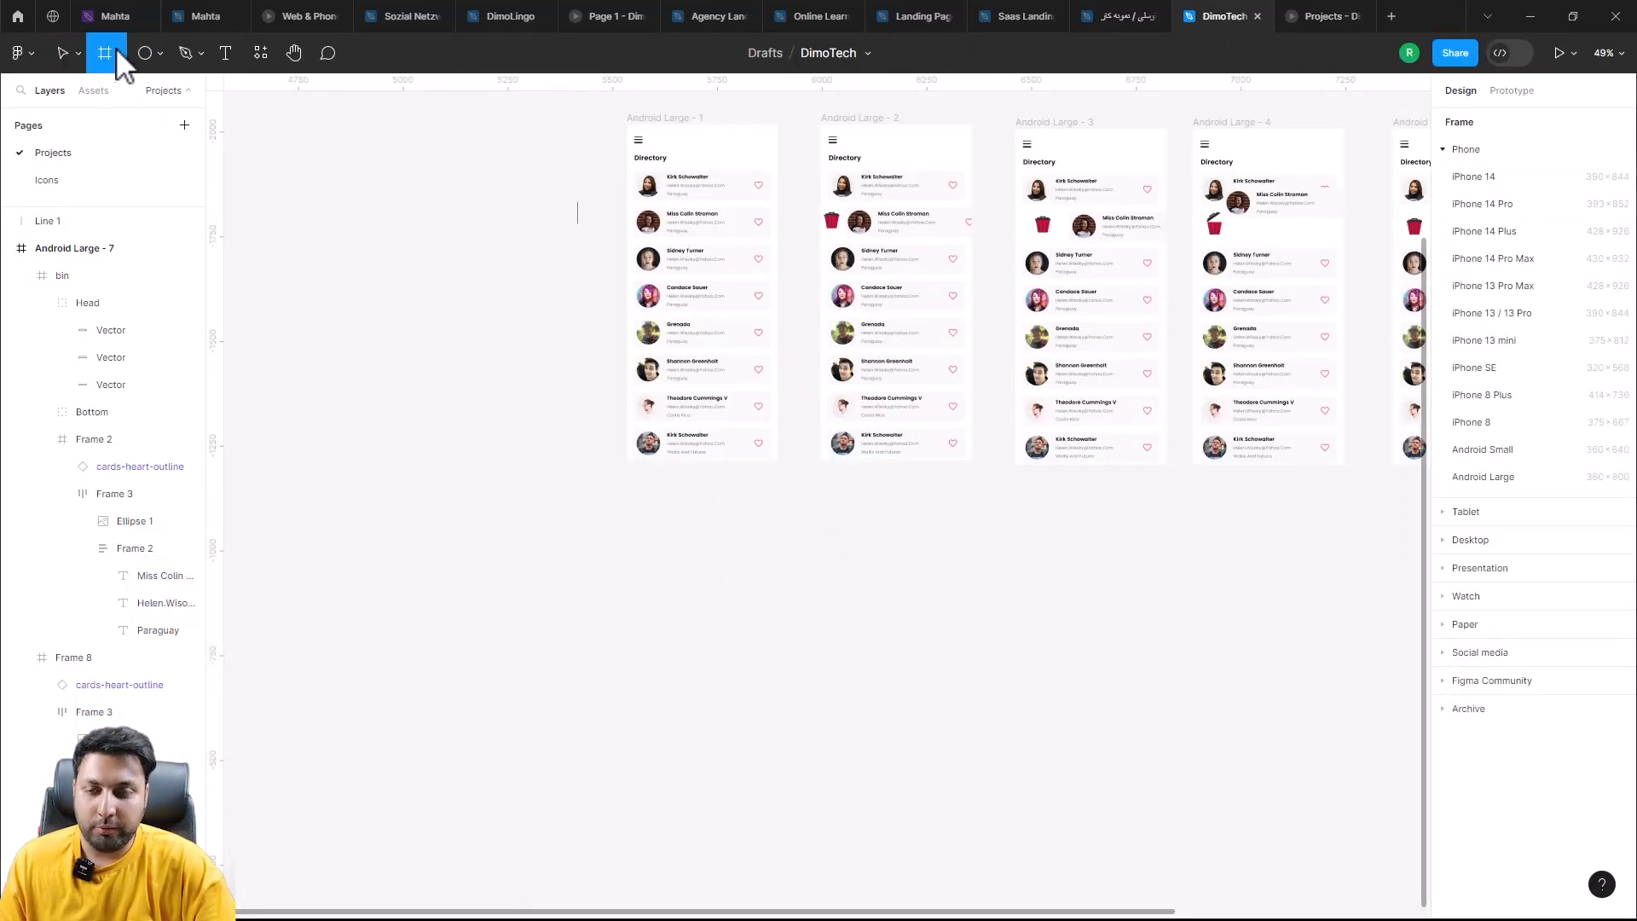
click(124, 68)
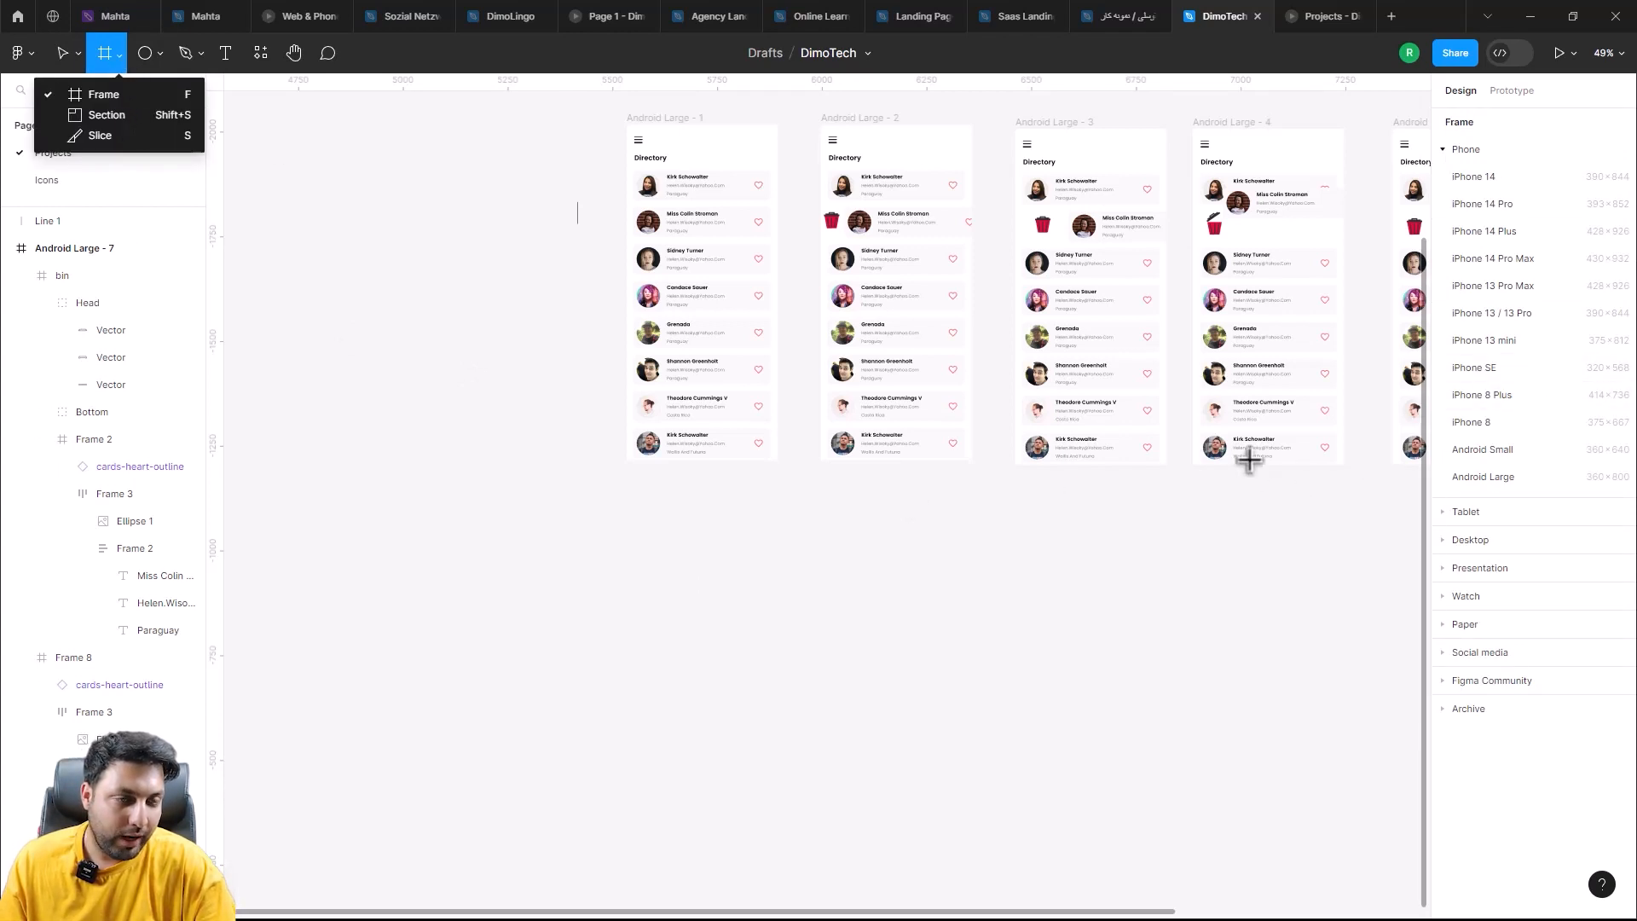
click(1498, 479)
drag(1351, 497, 837, 577)
scroll(568, 574, up, 3)
scroll(836, 577, down, 2)
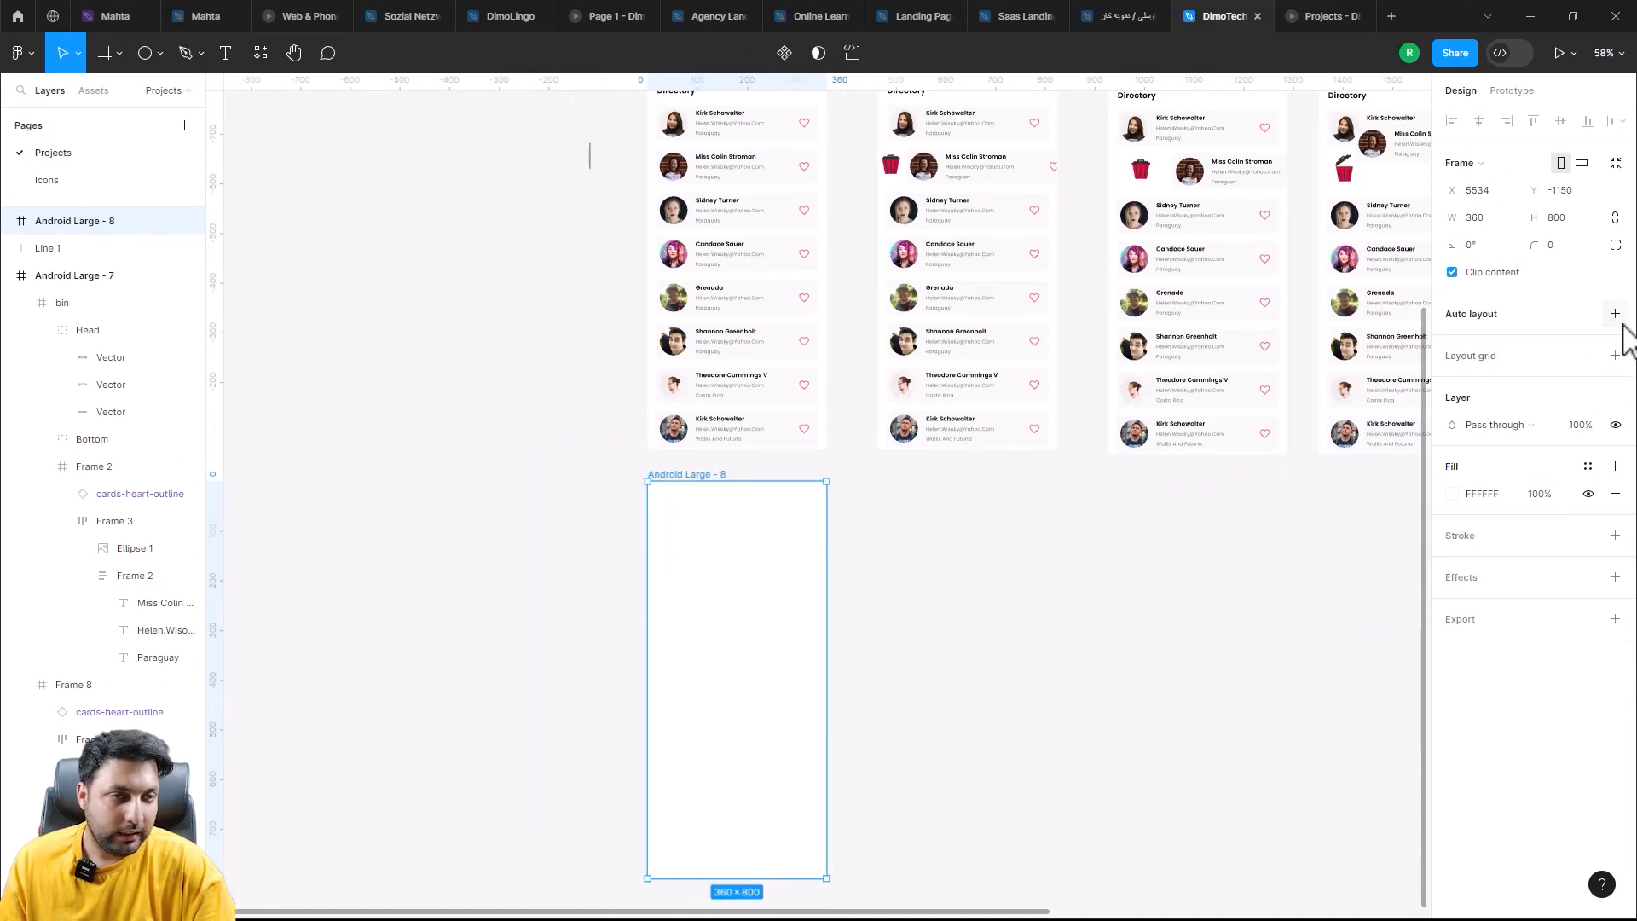
Step: Add a layout grid of 4 stretched columns to the new frame, with a margin of 16 and a gutter of 16
click(1615, 356)
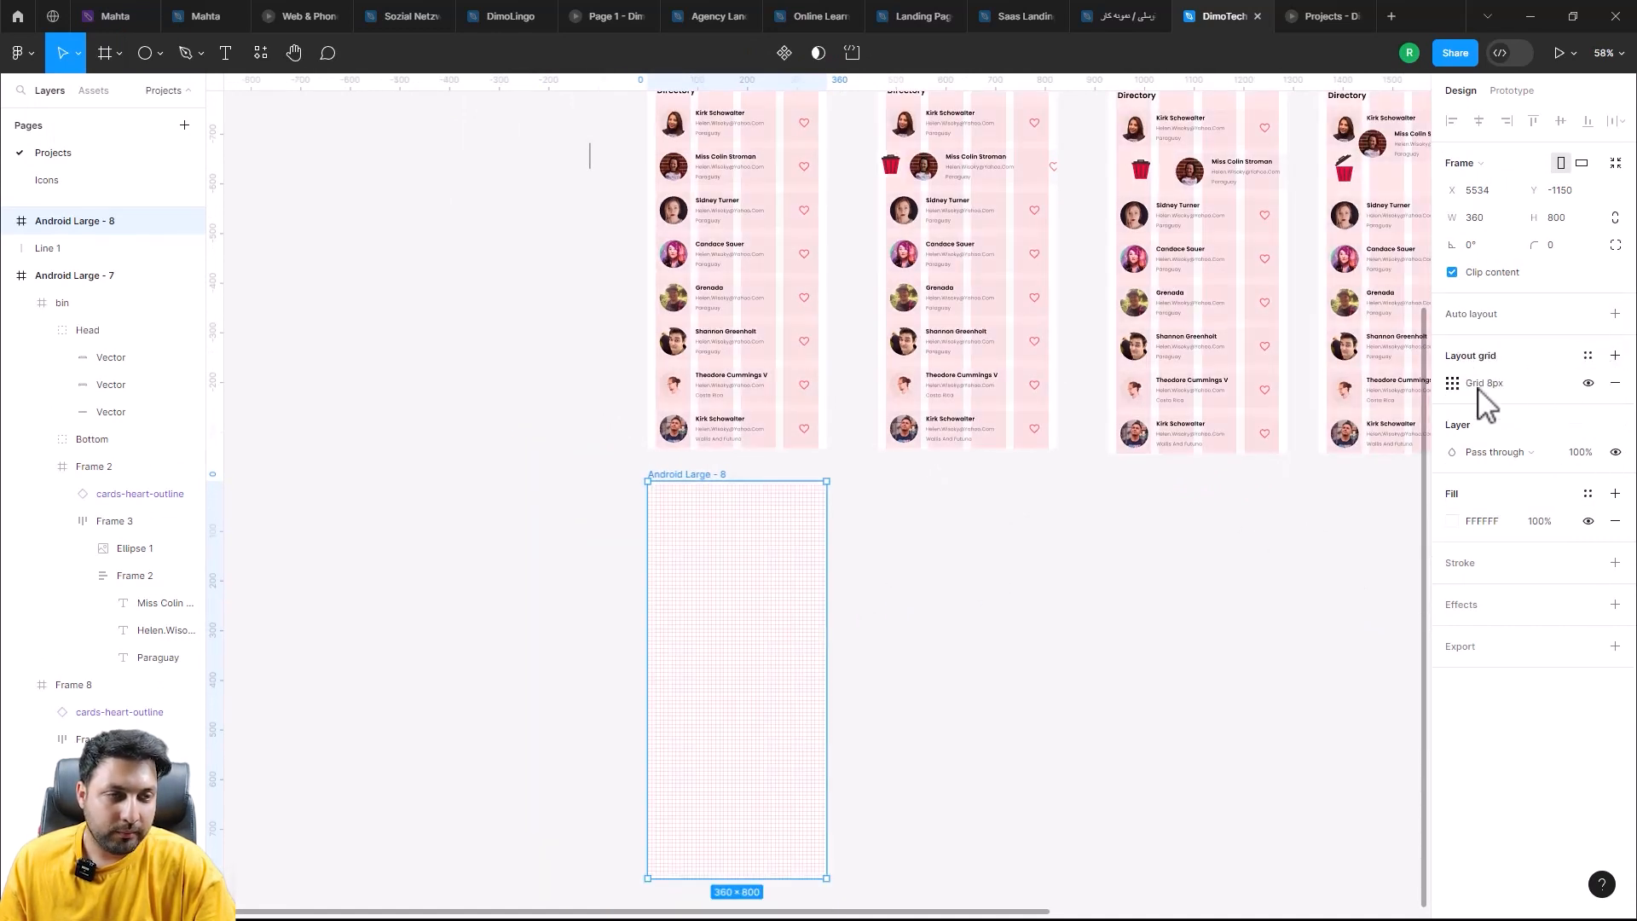
click(1452, 384)
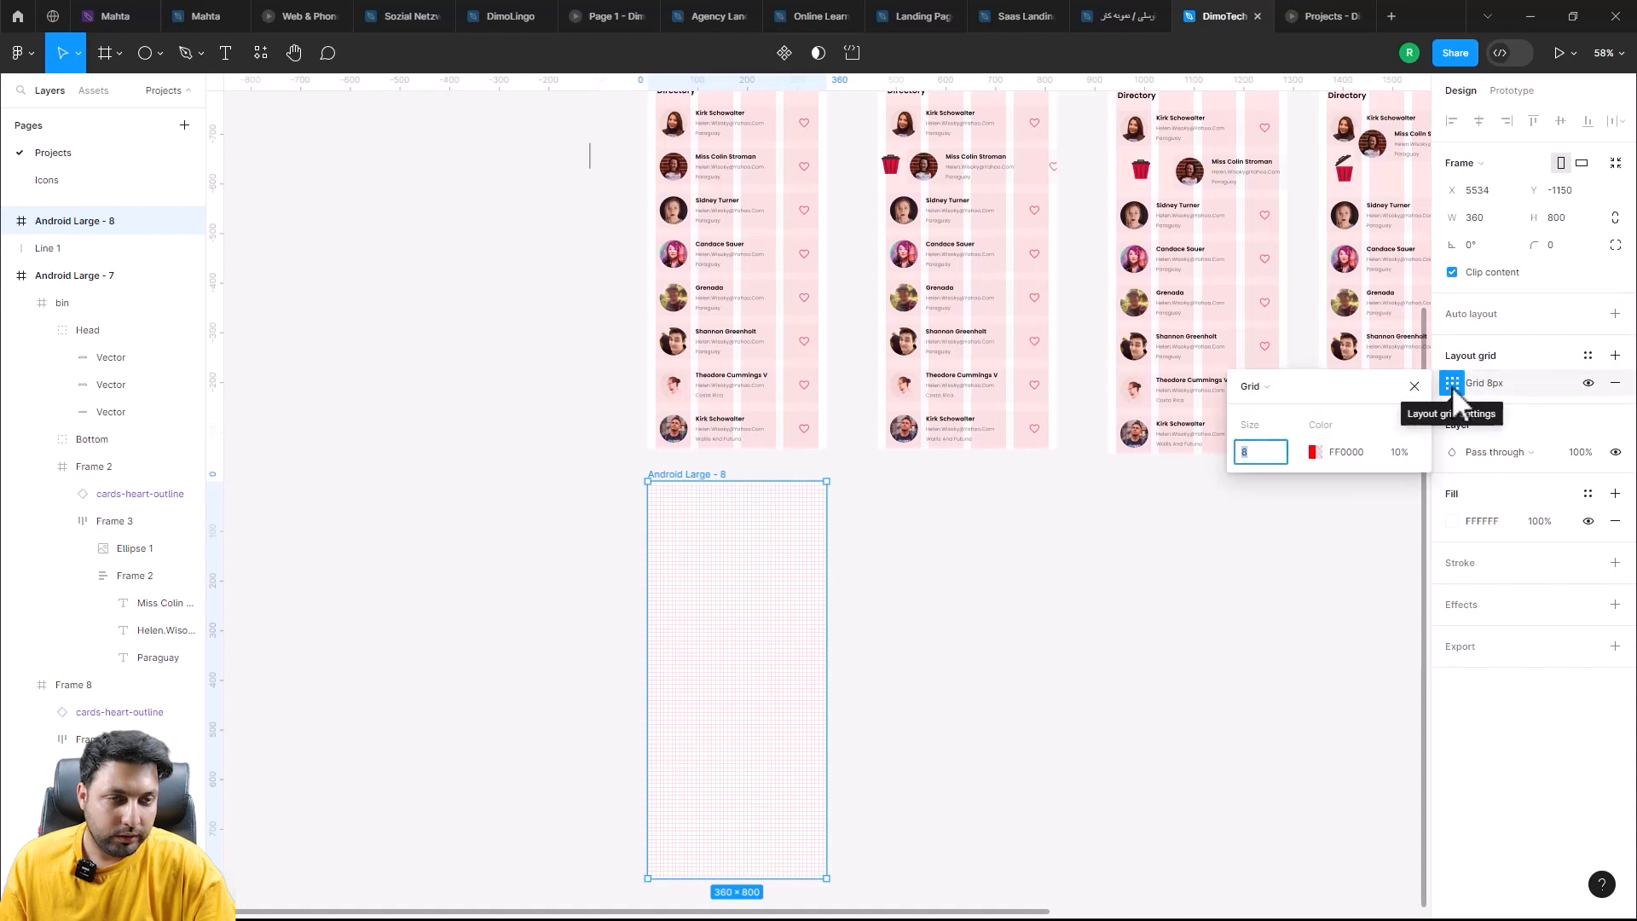
click(1267, 386)
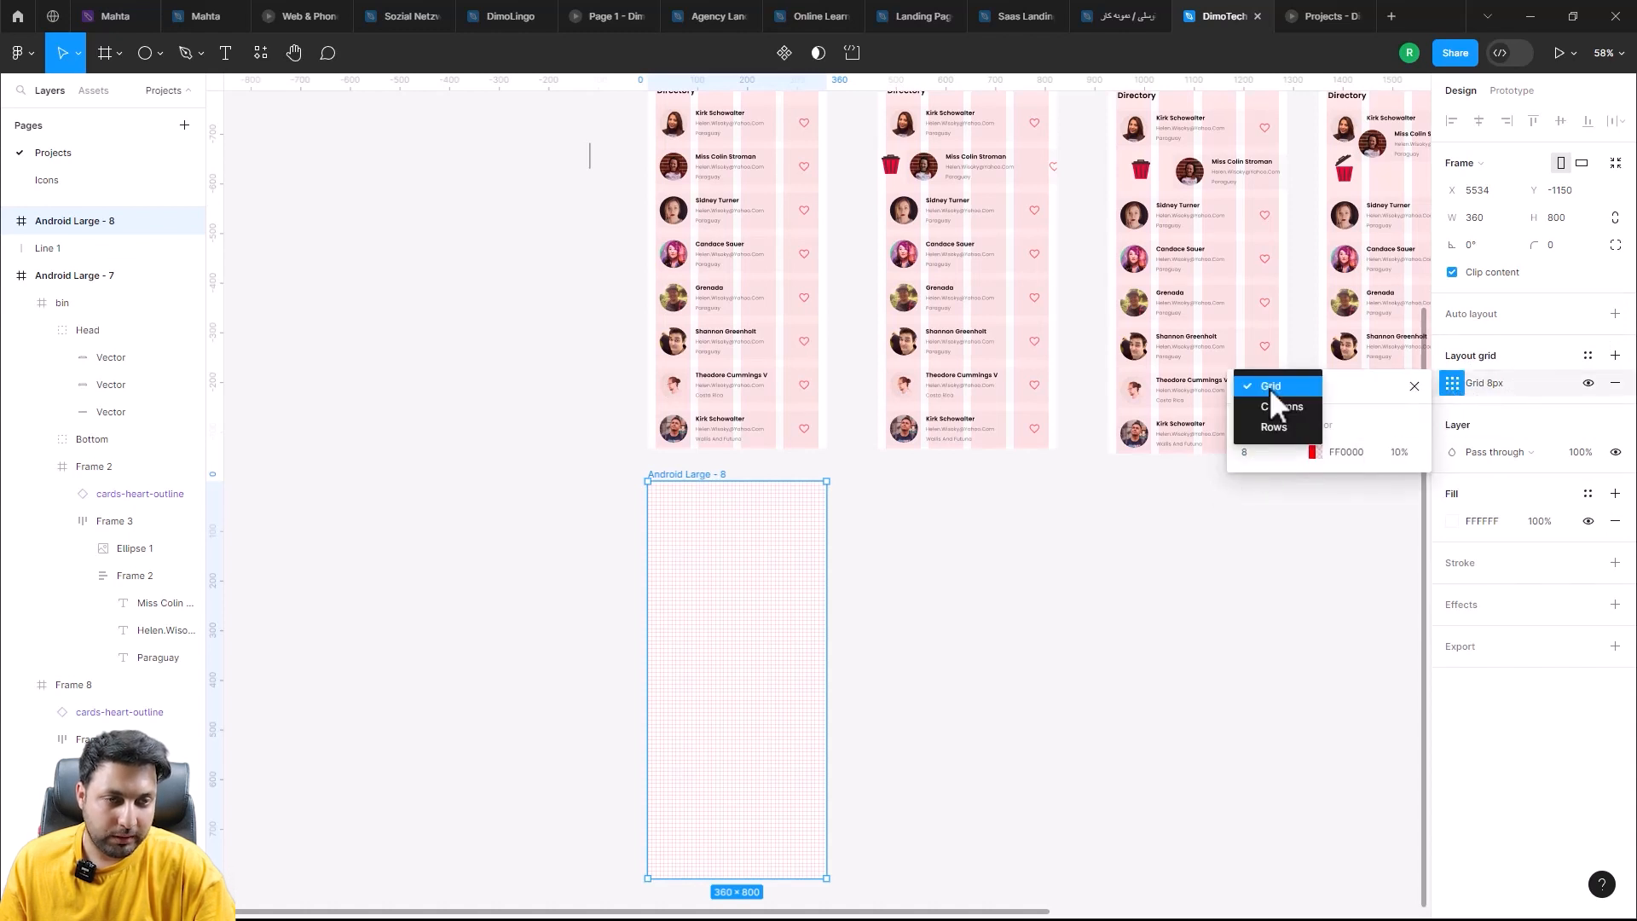
click(1278, 407)
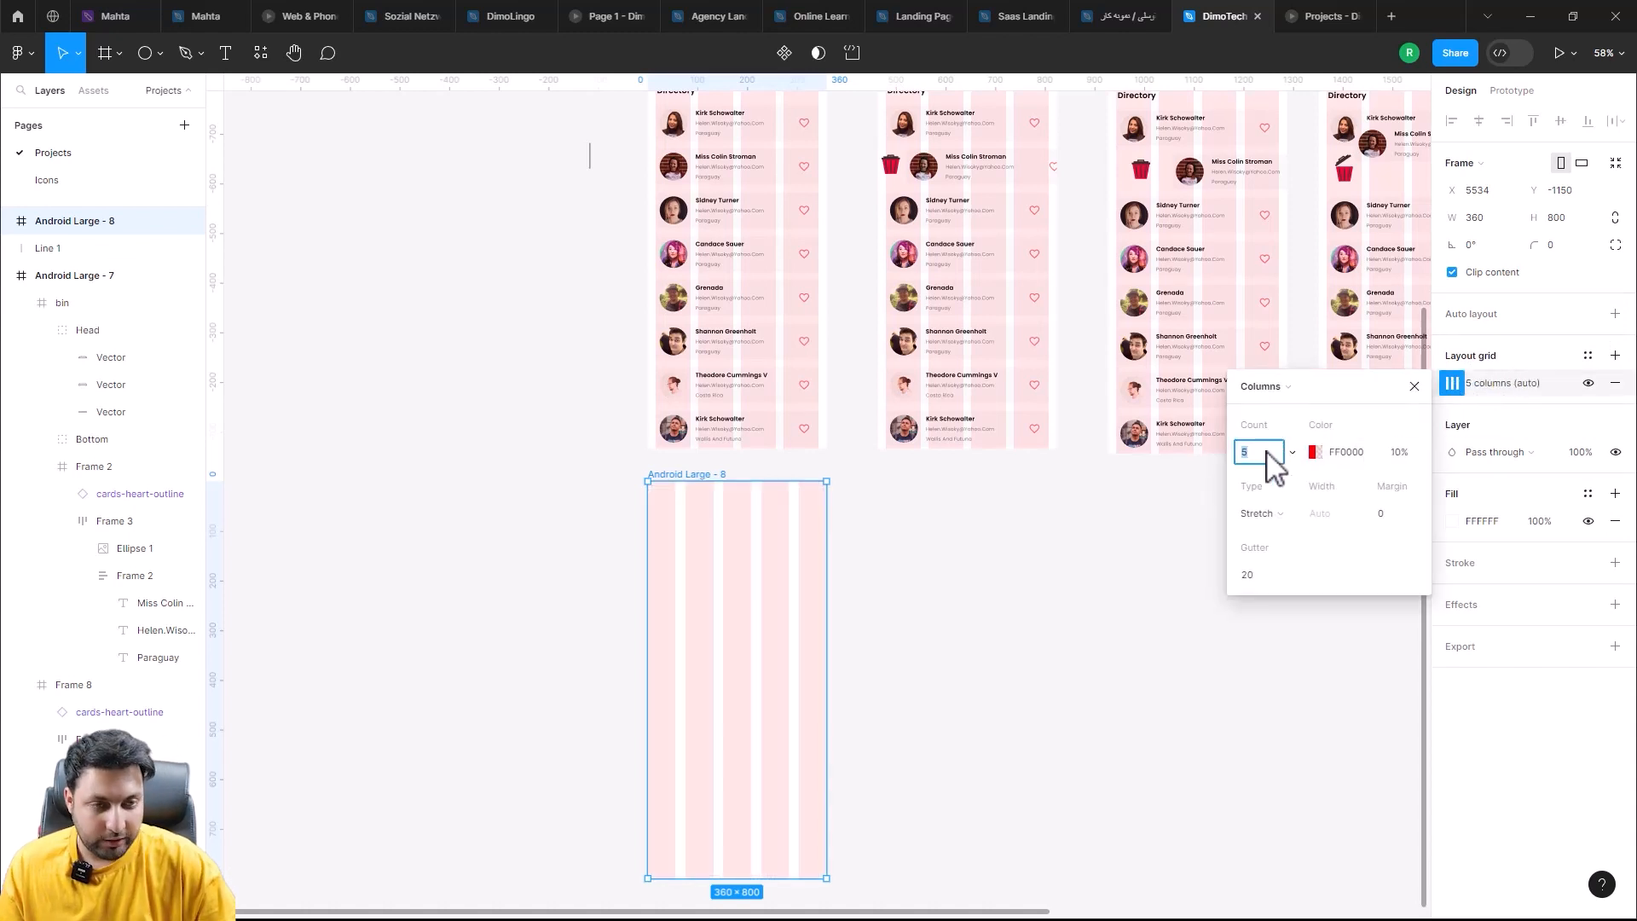
click(1397, 513)
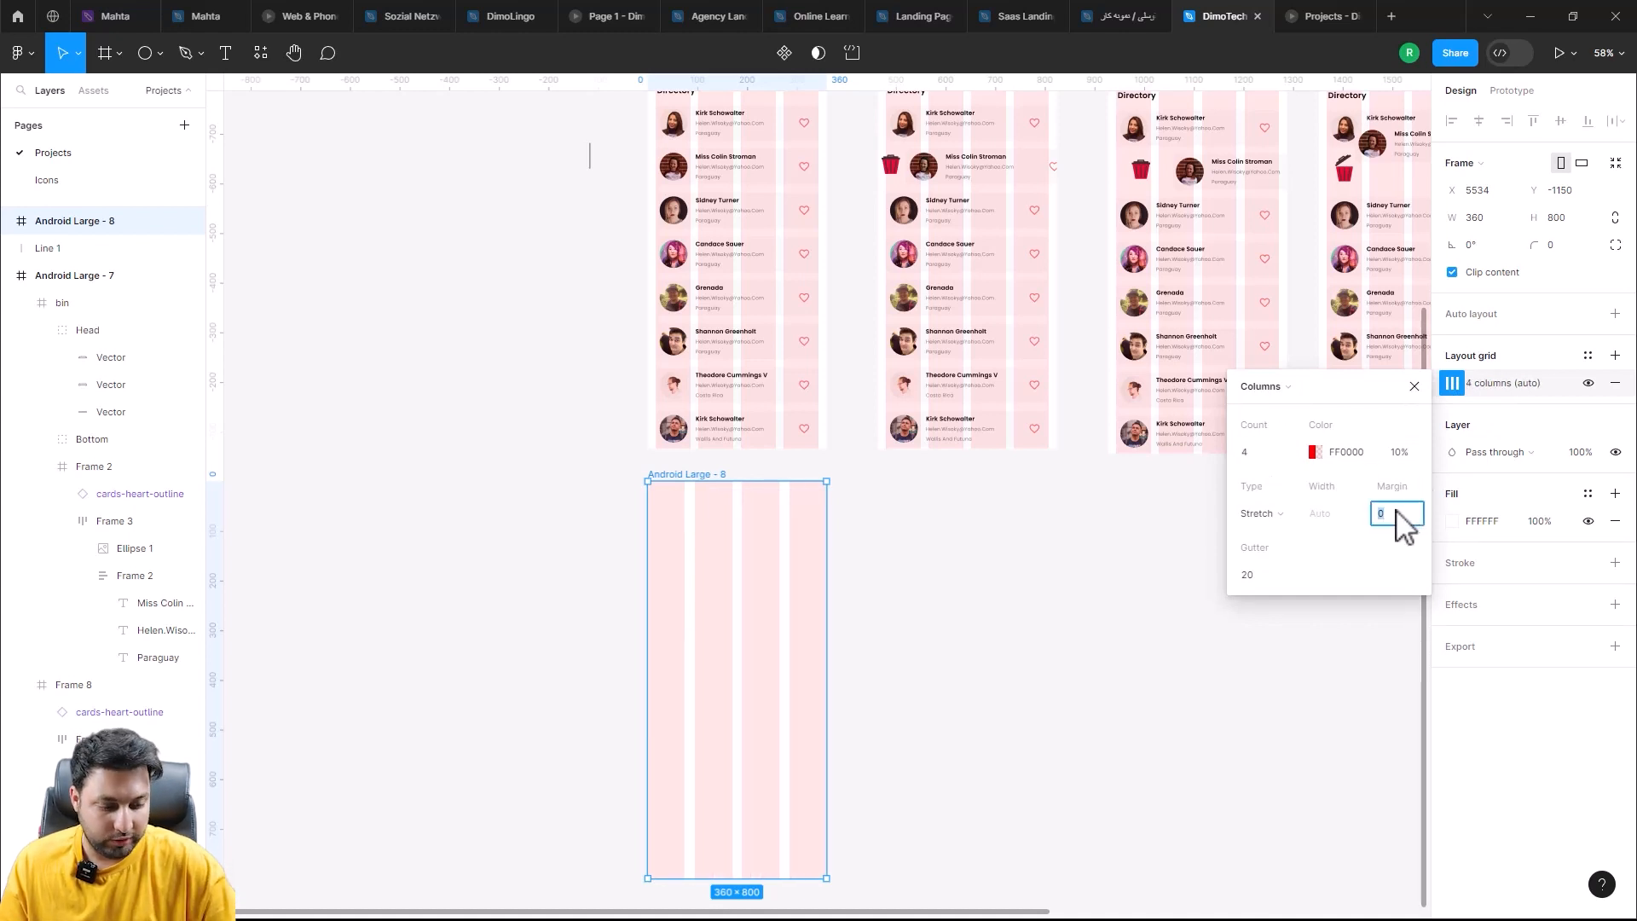
text(16)
key(Tab)
text(16)
key(Return)
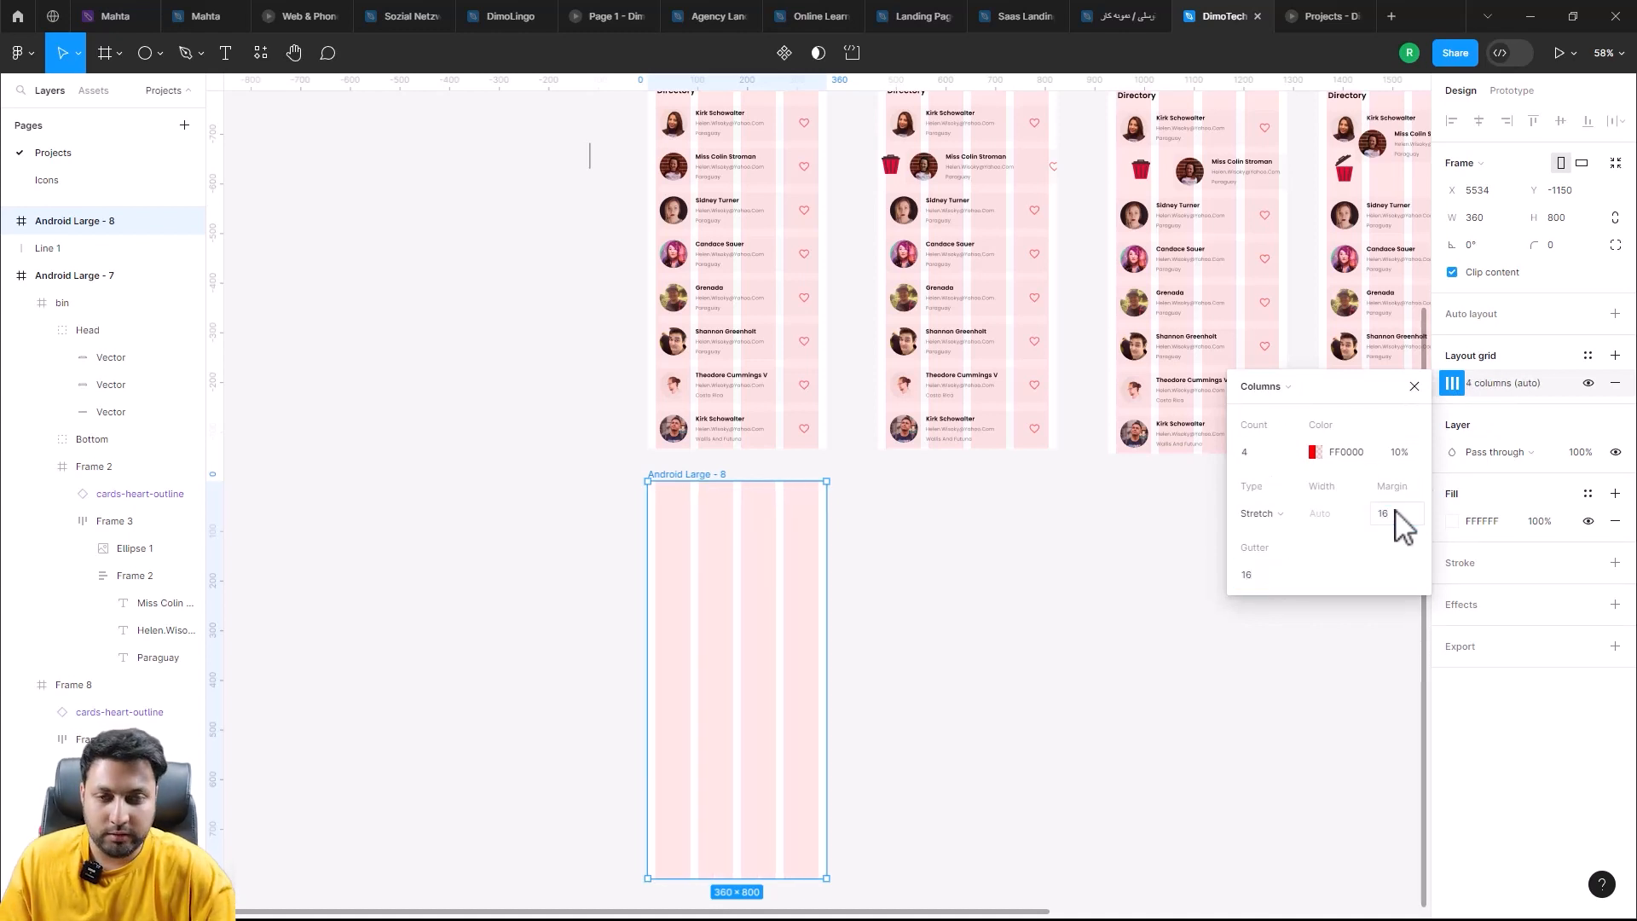
Step: Copy the hamburger menu icon and the "Directory" title from Android Large - 1 into the new Android Large - 8 frame
drag(885, 720, 880, 794)
scroll(730, 310, up, 6)
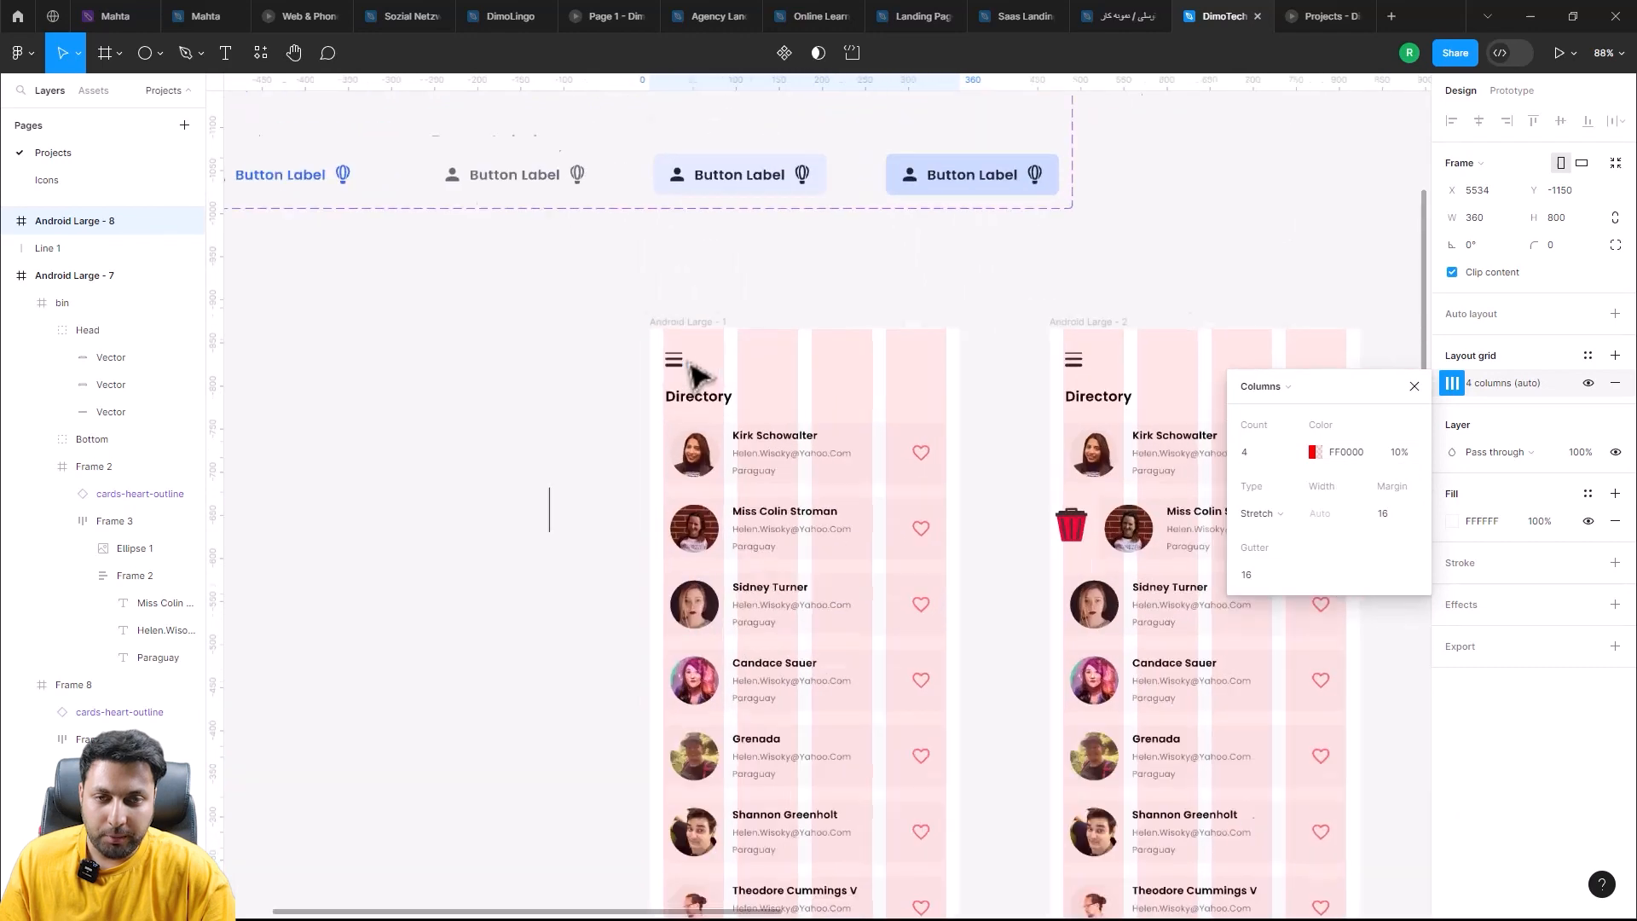
click(673, 358)
shift+click(723, 419)
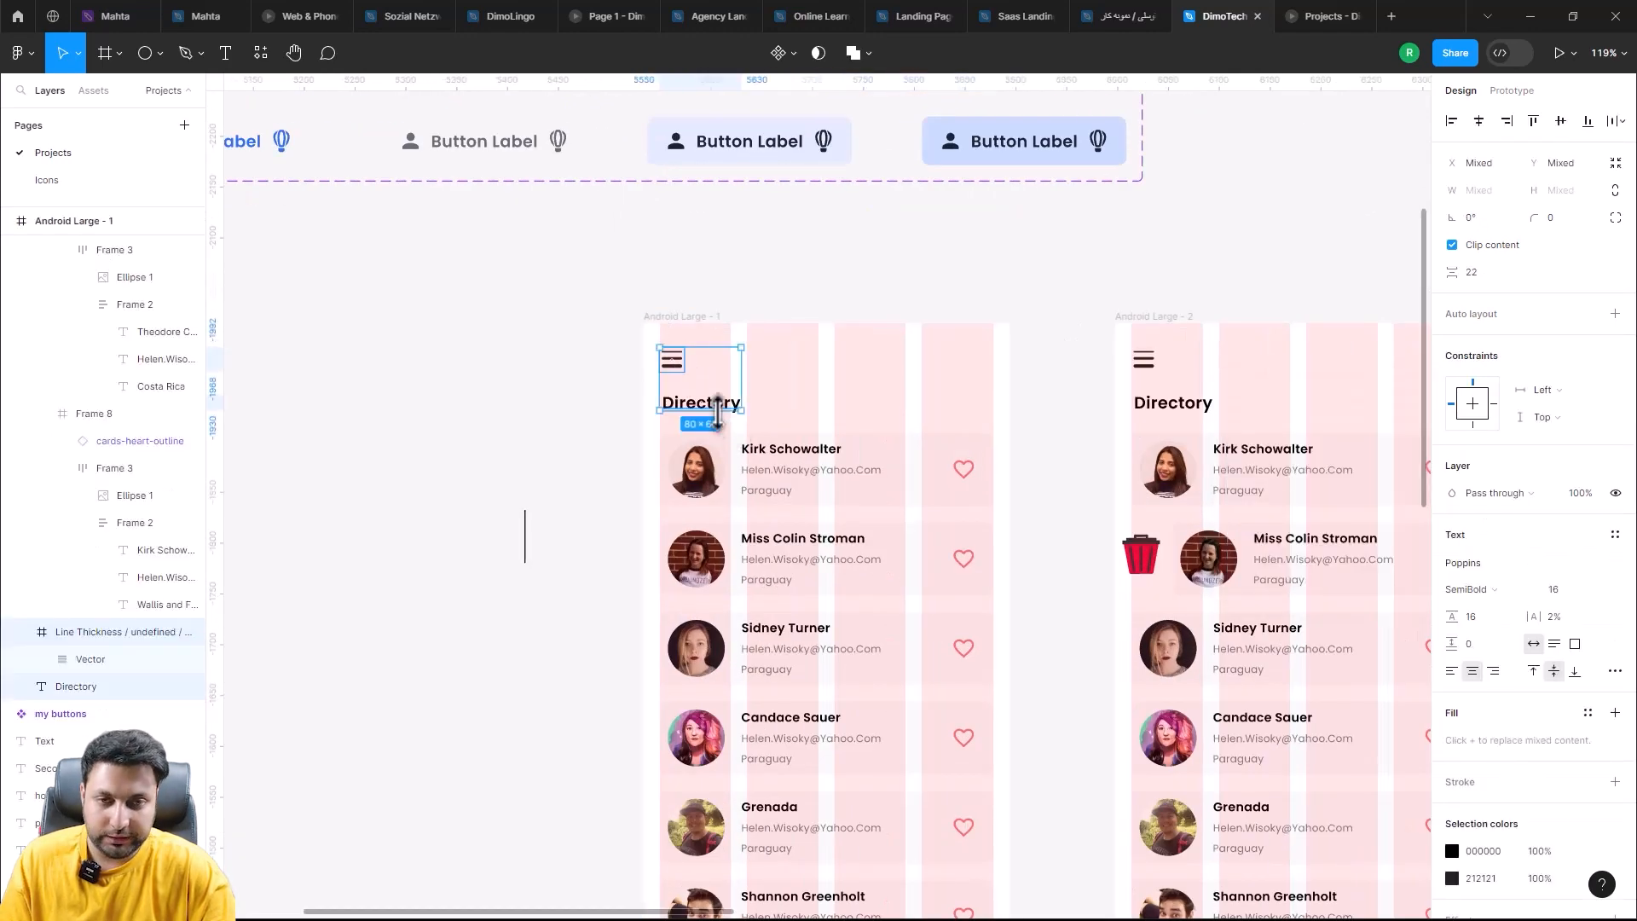
drag(730, 587, 769, 343)
scroll(797, 179, down, 5)
drag(828, 537, 810, 367)
scroll(810, 367, up, 4)
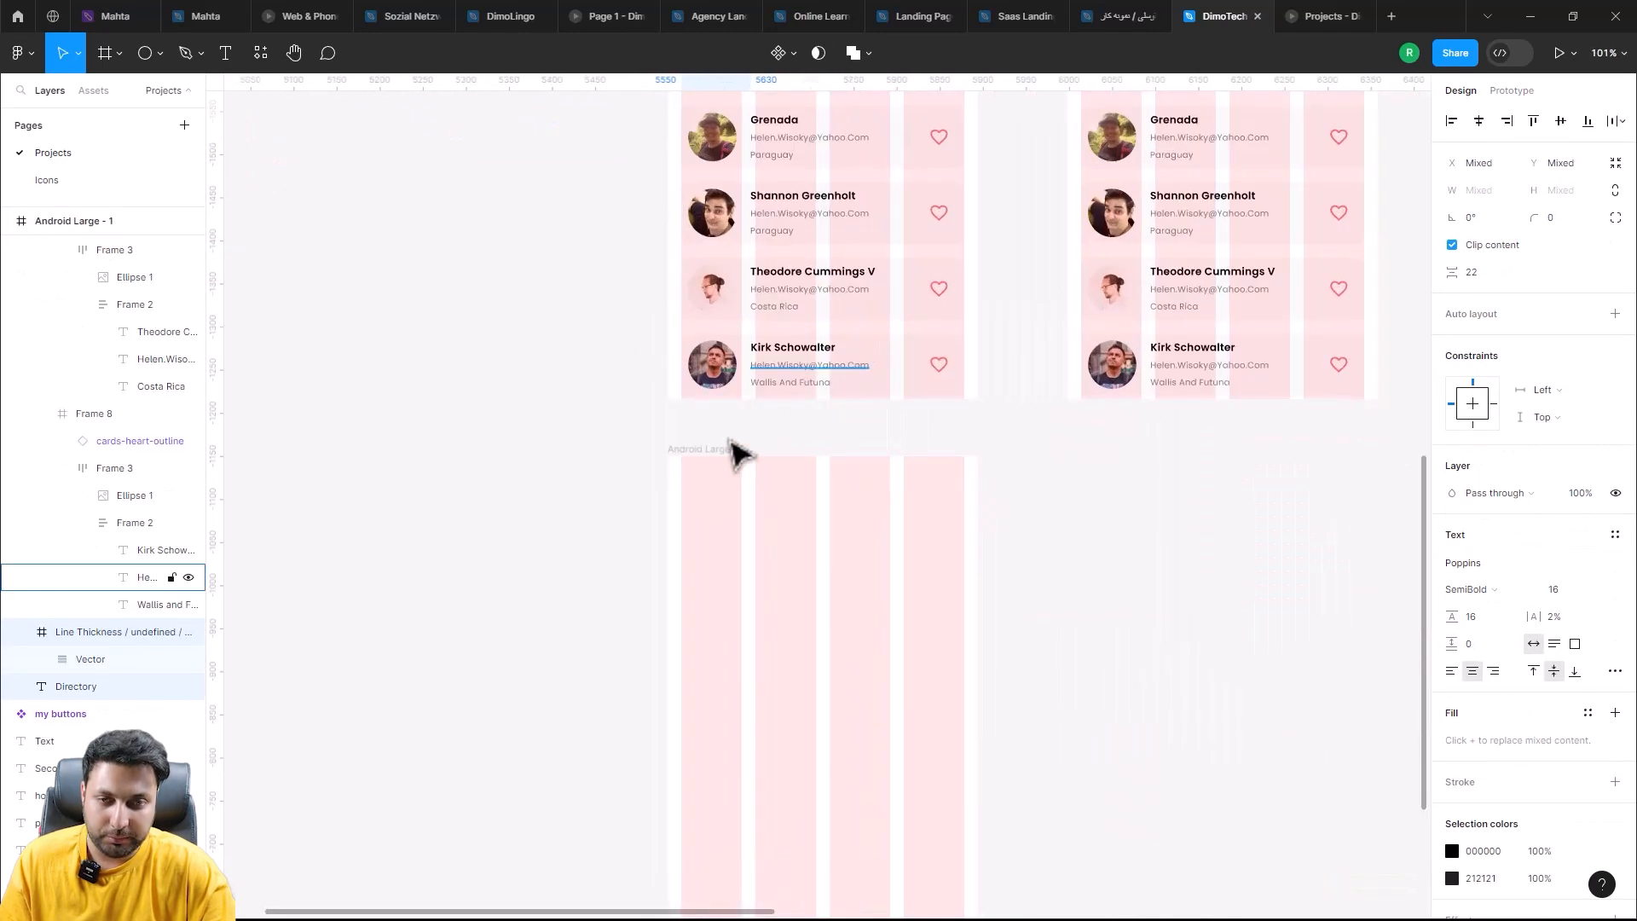
click(687, 465)
key(ctrl+v)
scroll(775, 380, up, 5)
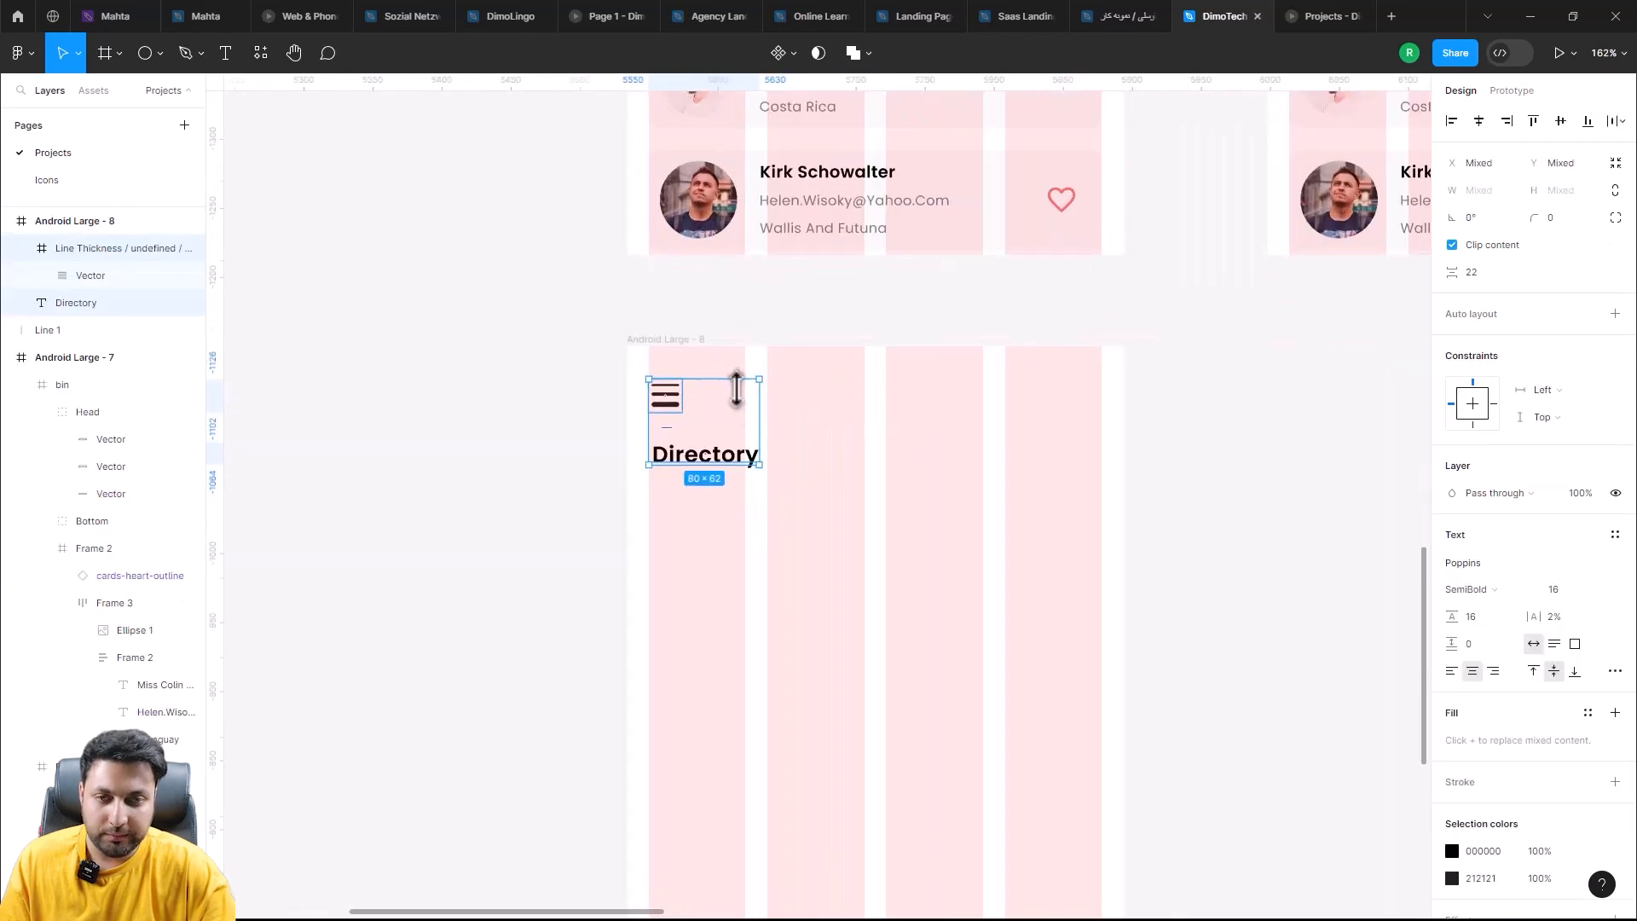
click(895, 574)
Step: Draw a card frame about 328 × 79 below the "Directory" title, spanning all four grid columns
scroll(887, 509, down, 2)
scroll(741, 702, up, 3)
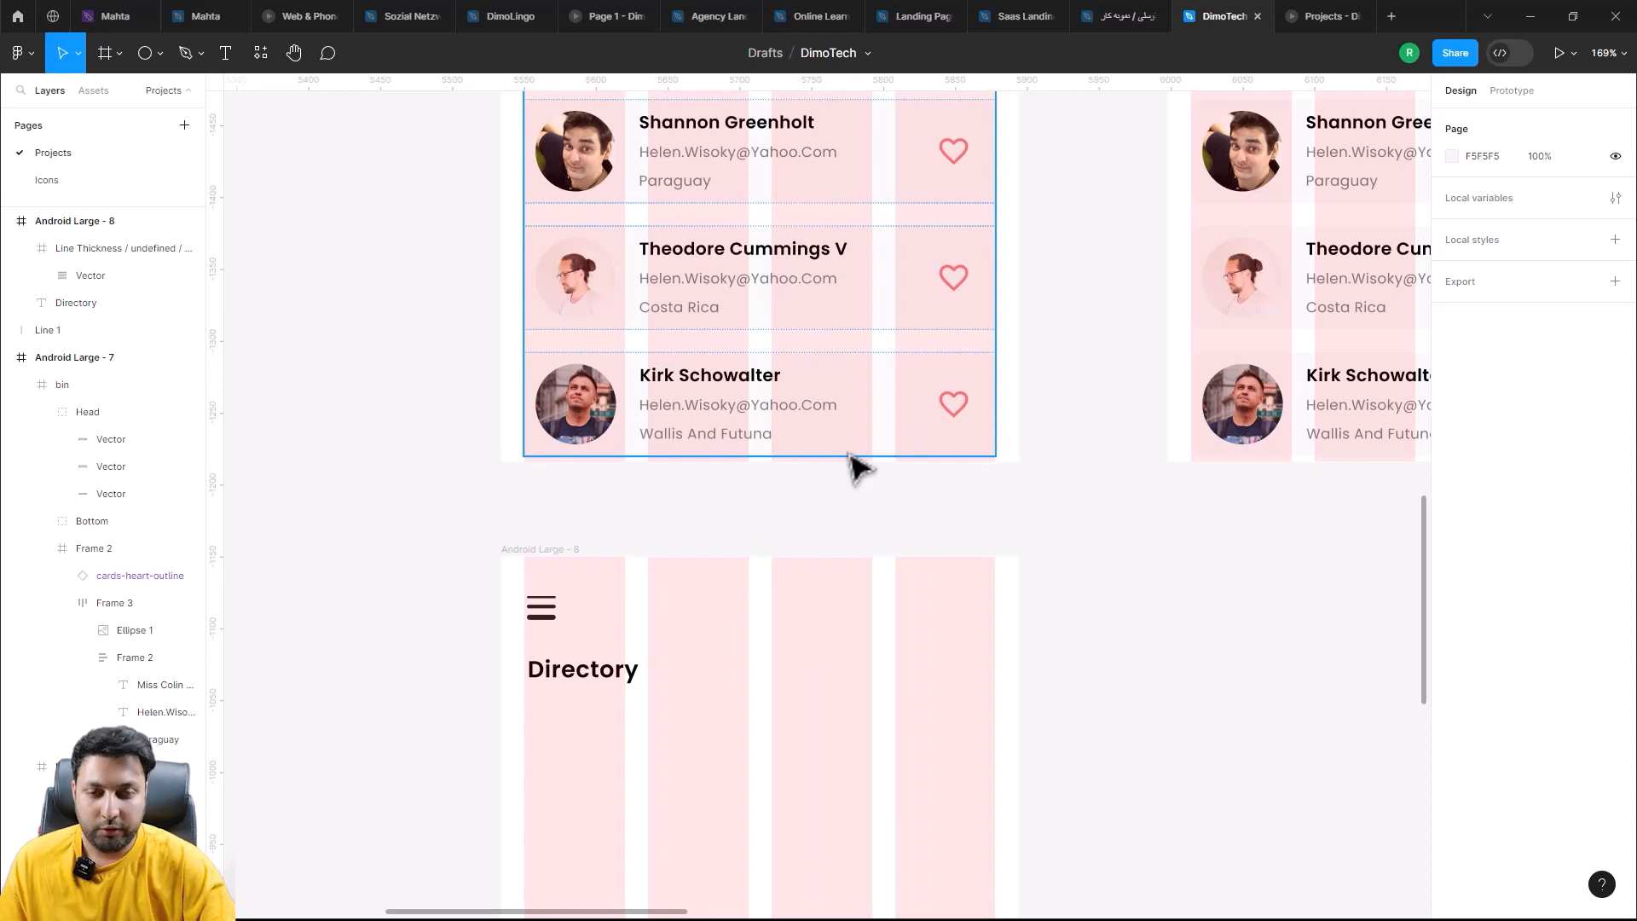
scroll(694, 457, down, 4)
key(f)
scroll(415, 250, up, 2)
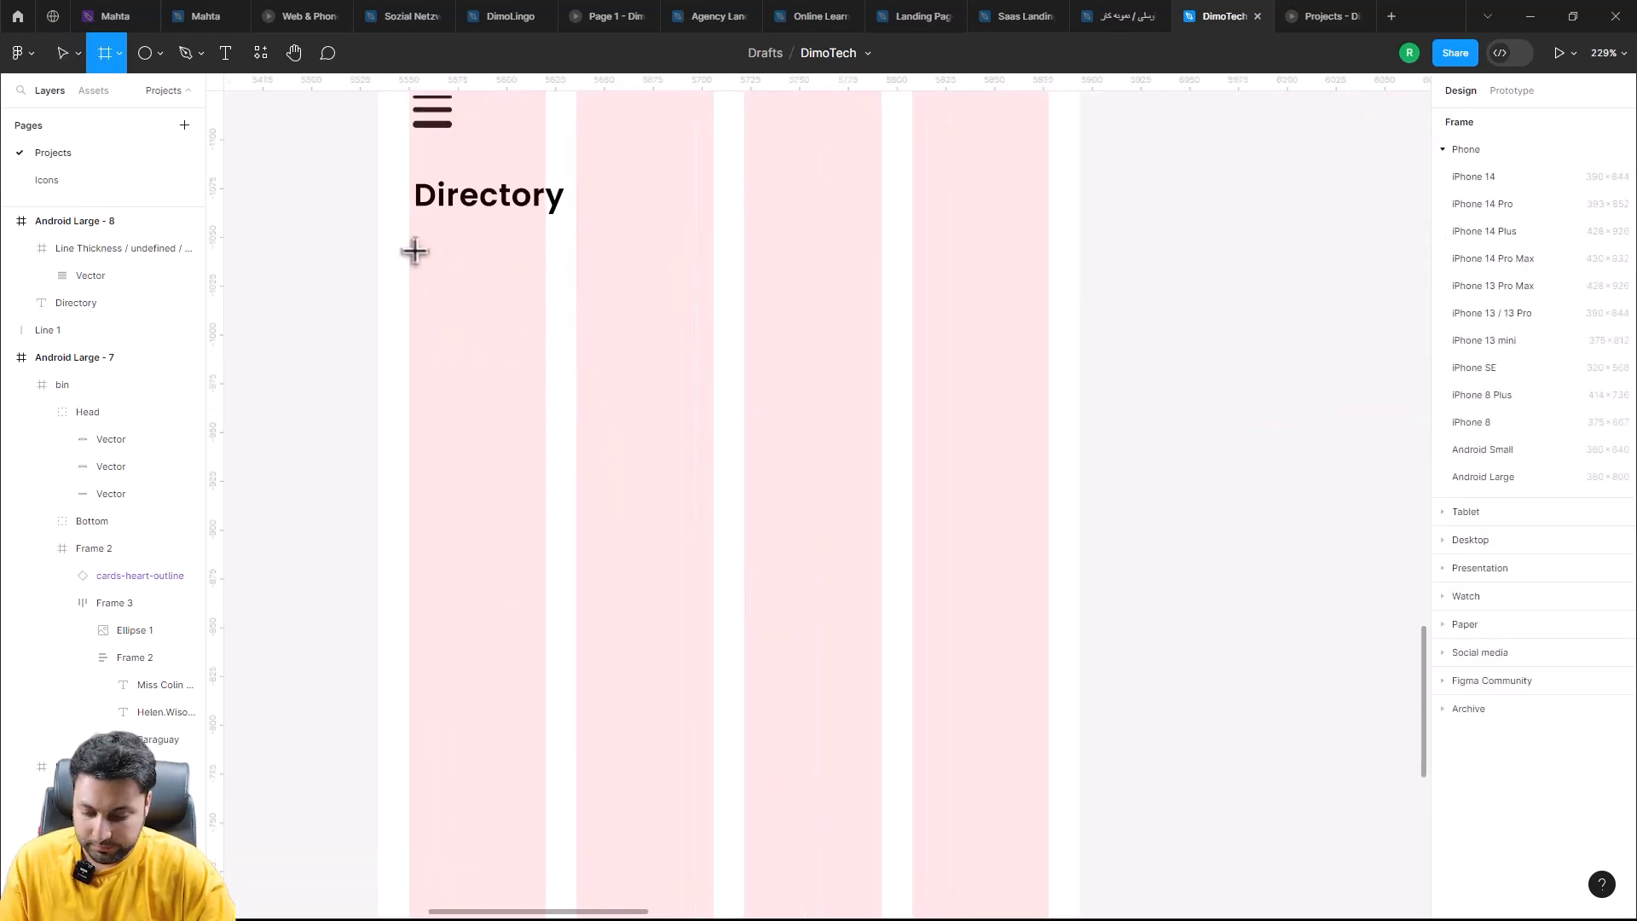
key(shift+g)
drag(406, 263, 1082, 449)
scroll(1004, 545, up, 2)
key(shift+g)
scroll(1006, 464, up, 3)
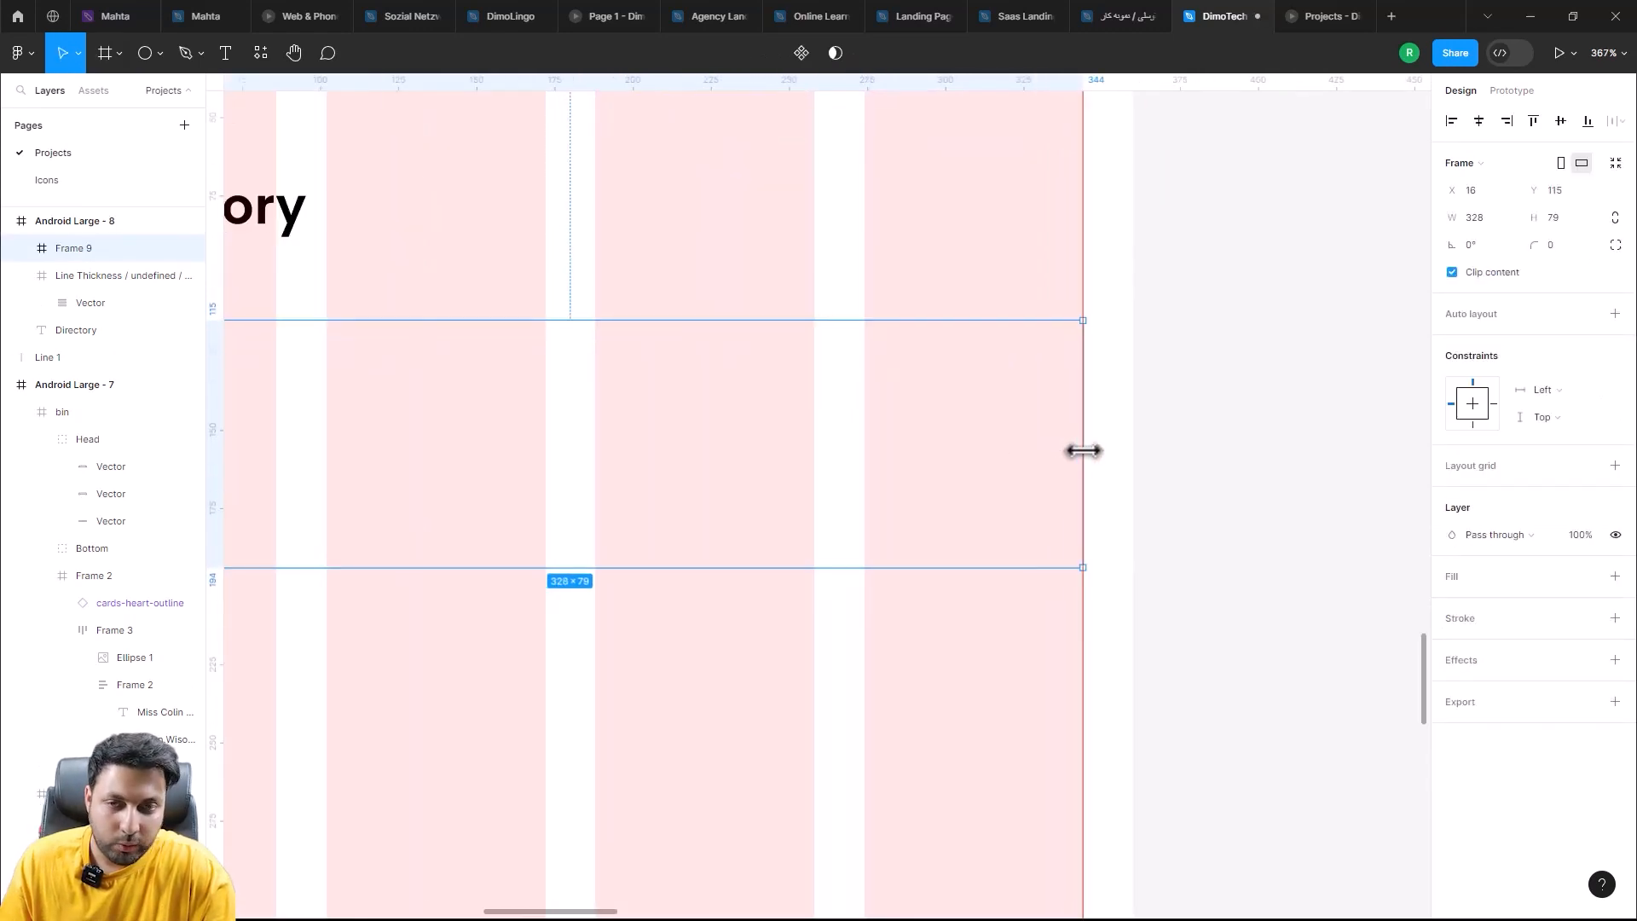
scroll(1275, 519, left, 5)
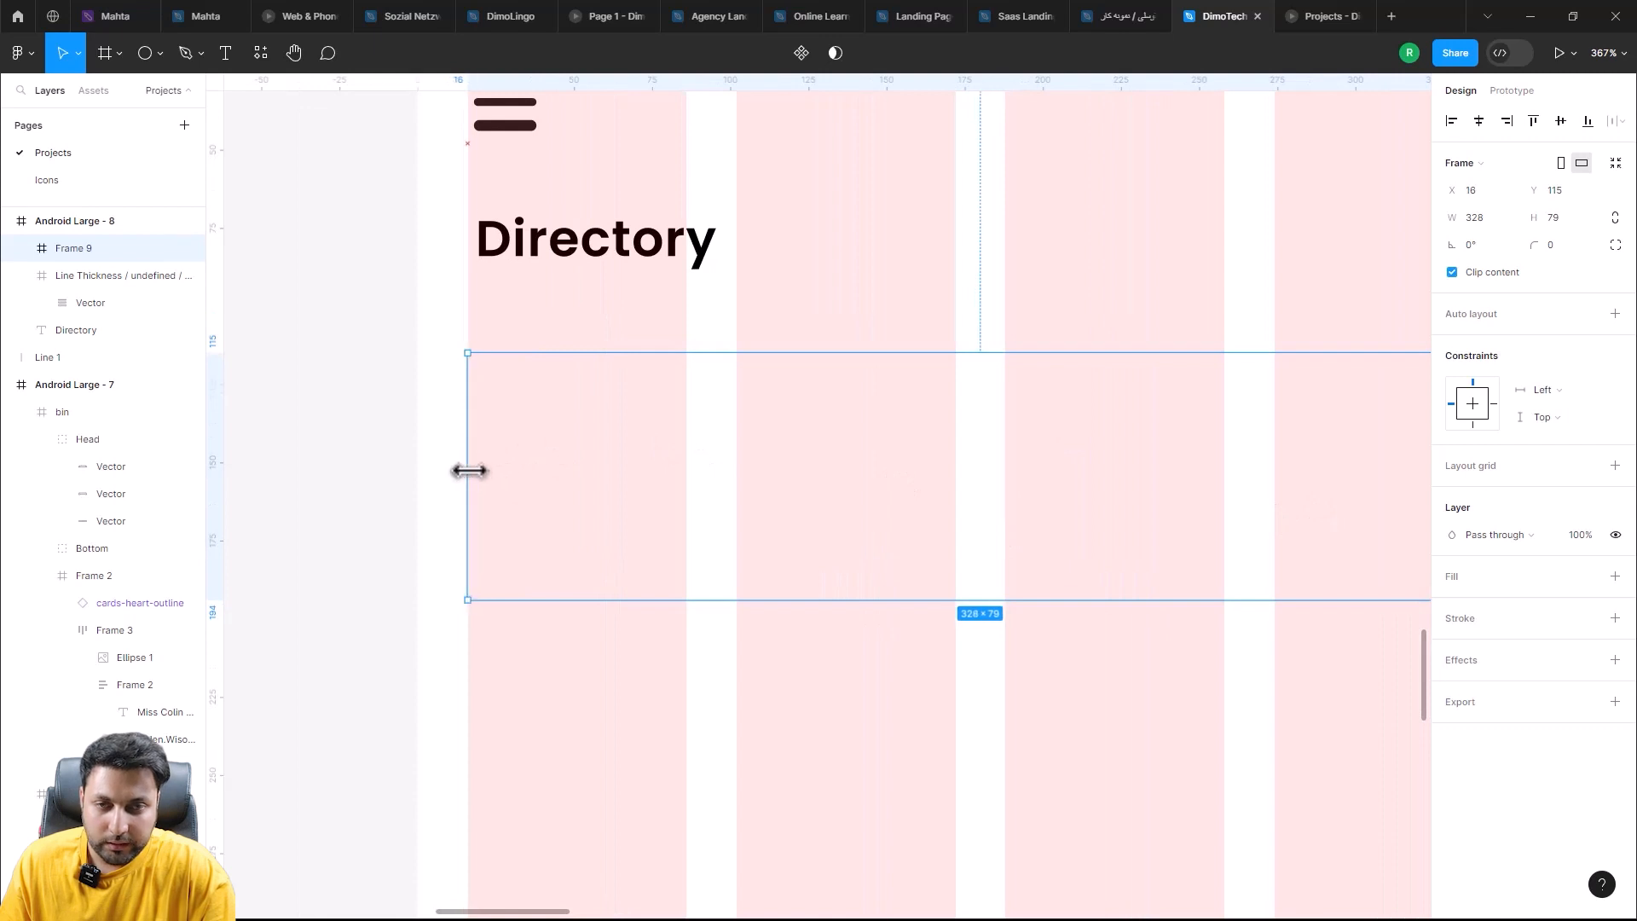
Step: Set the card frame's height to 72 and its corner radius to 16
click(1556, 218)
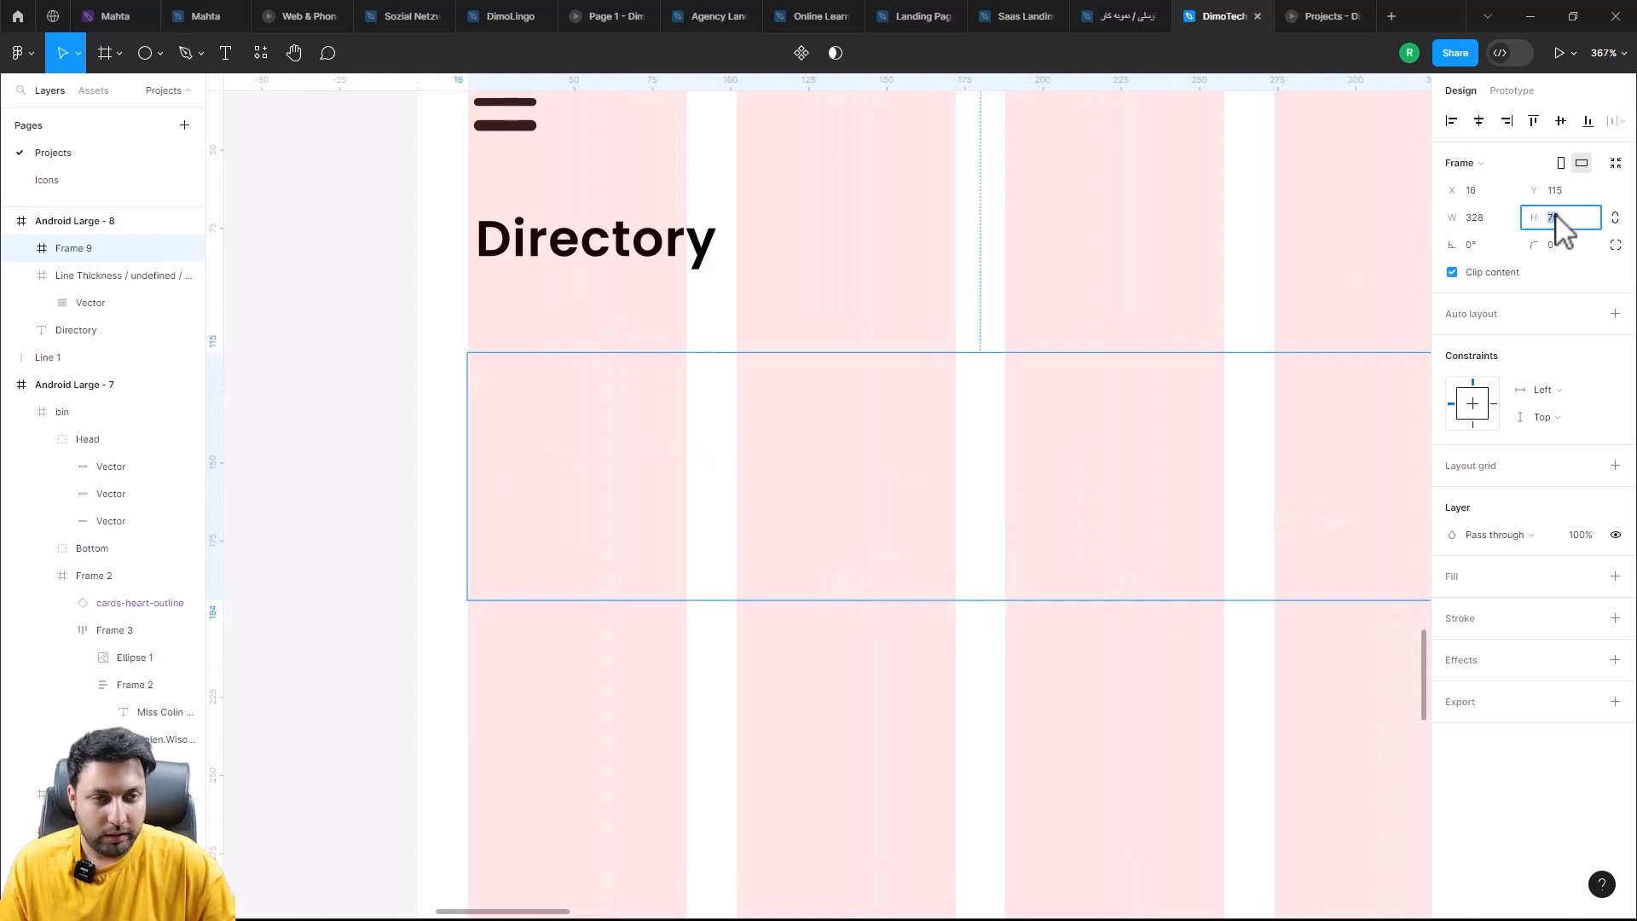
text(72)
key(Return)
scroll(530, 449, right, 3)
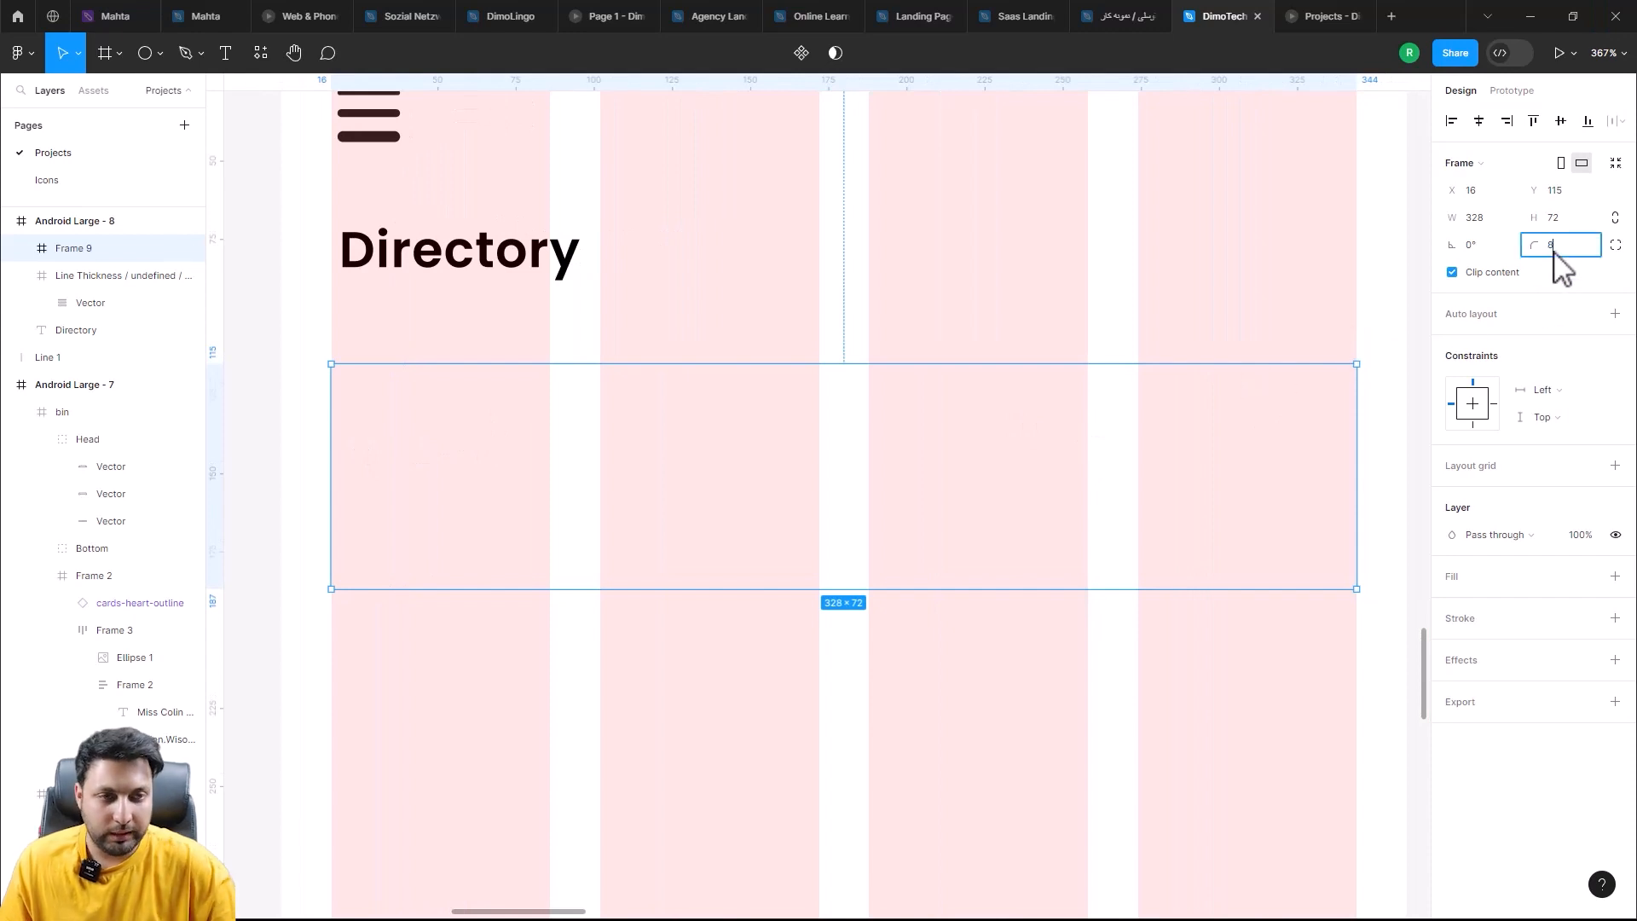
text(16)
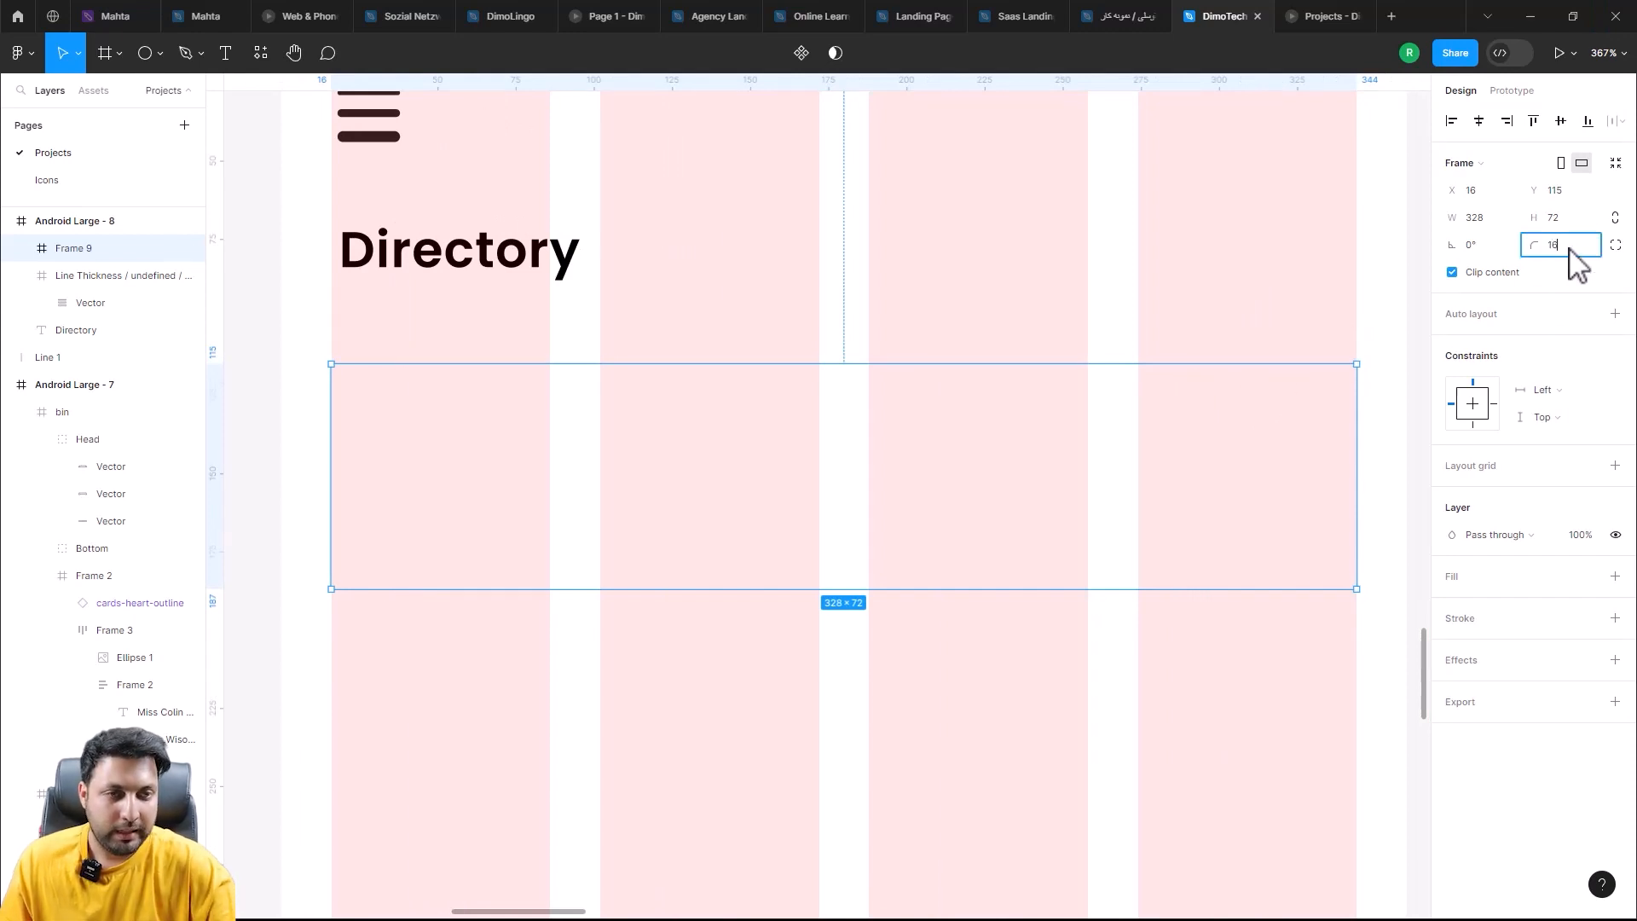
key(Return)
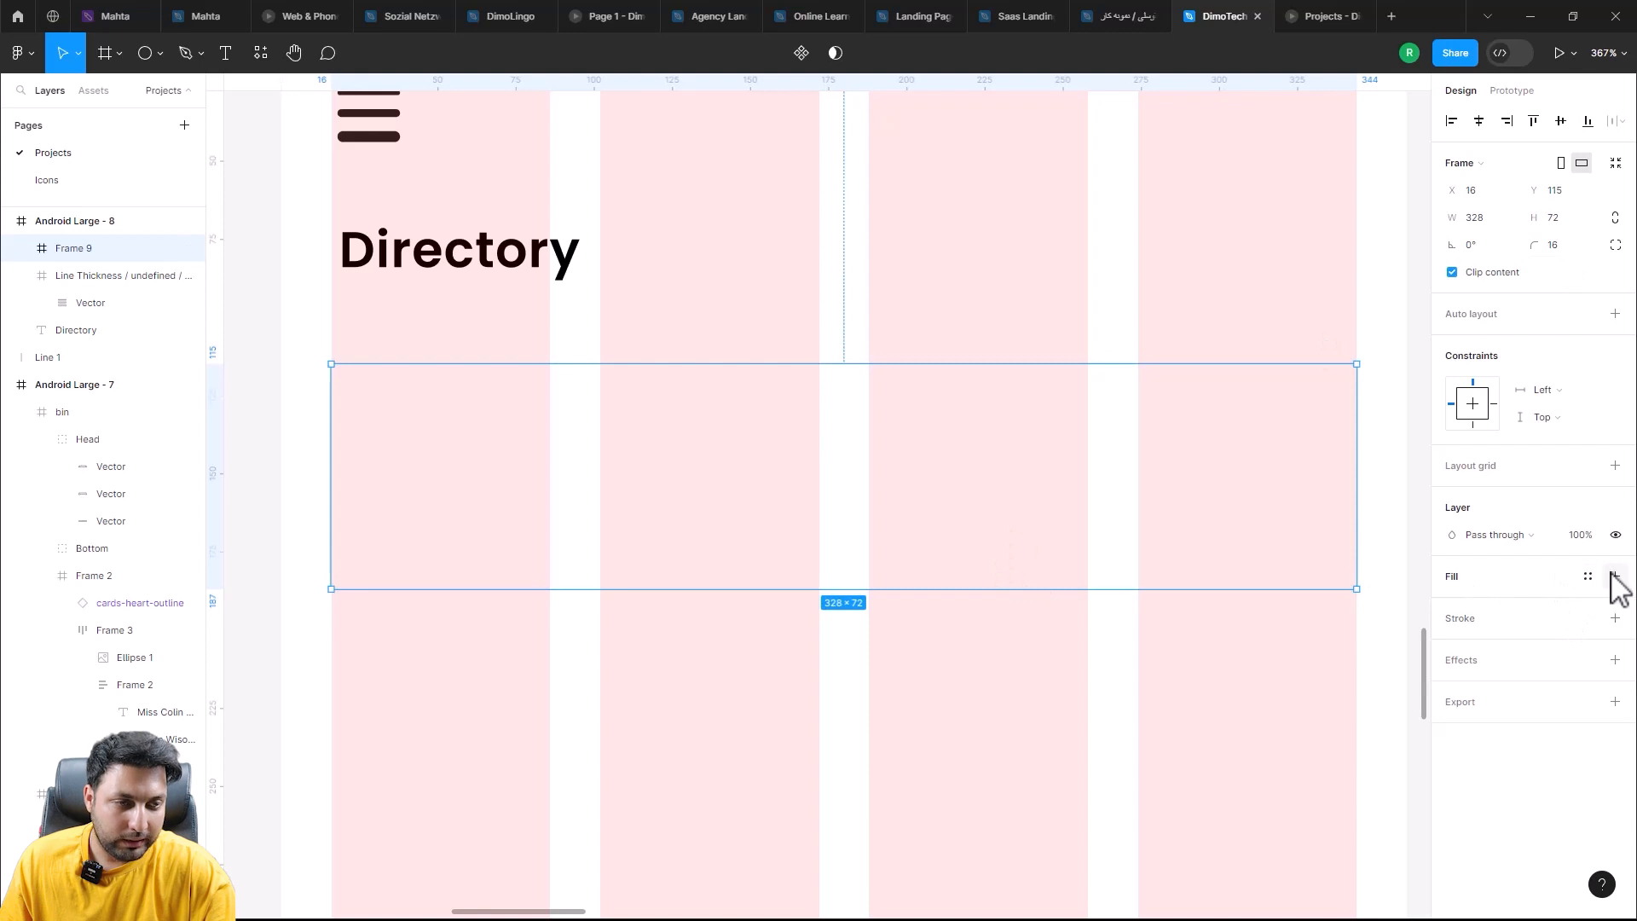
Step: Give the card frame a very light grey solid fill and hide the layout grids
click(1614, 576)
click(1451, 605)
click(1229, 502)
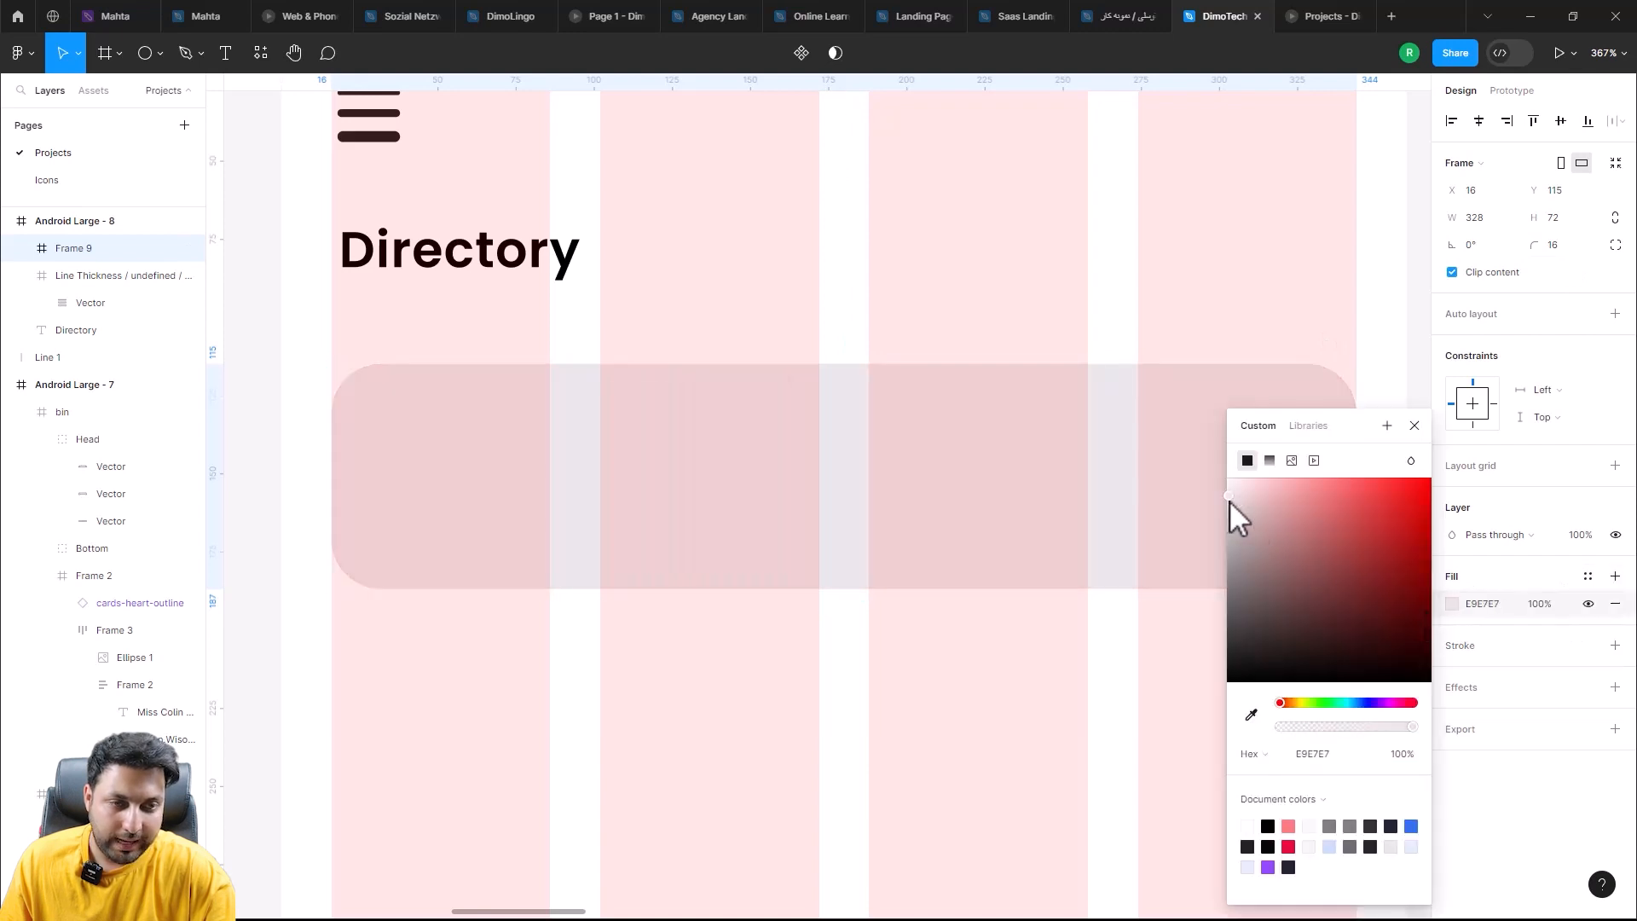
click(1103, 650)
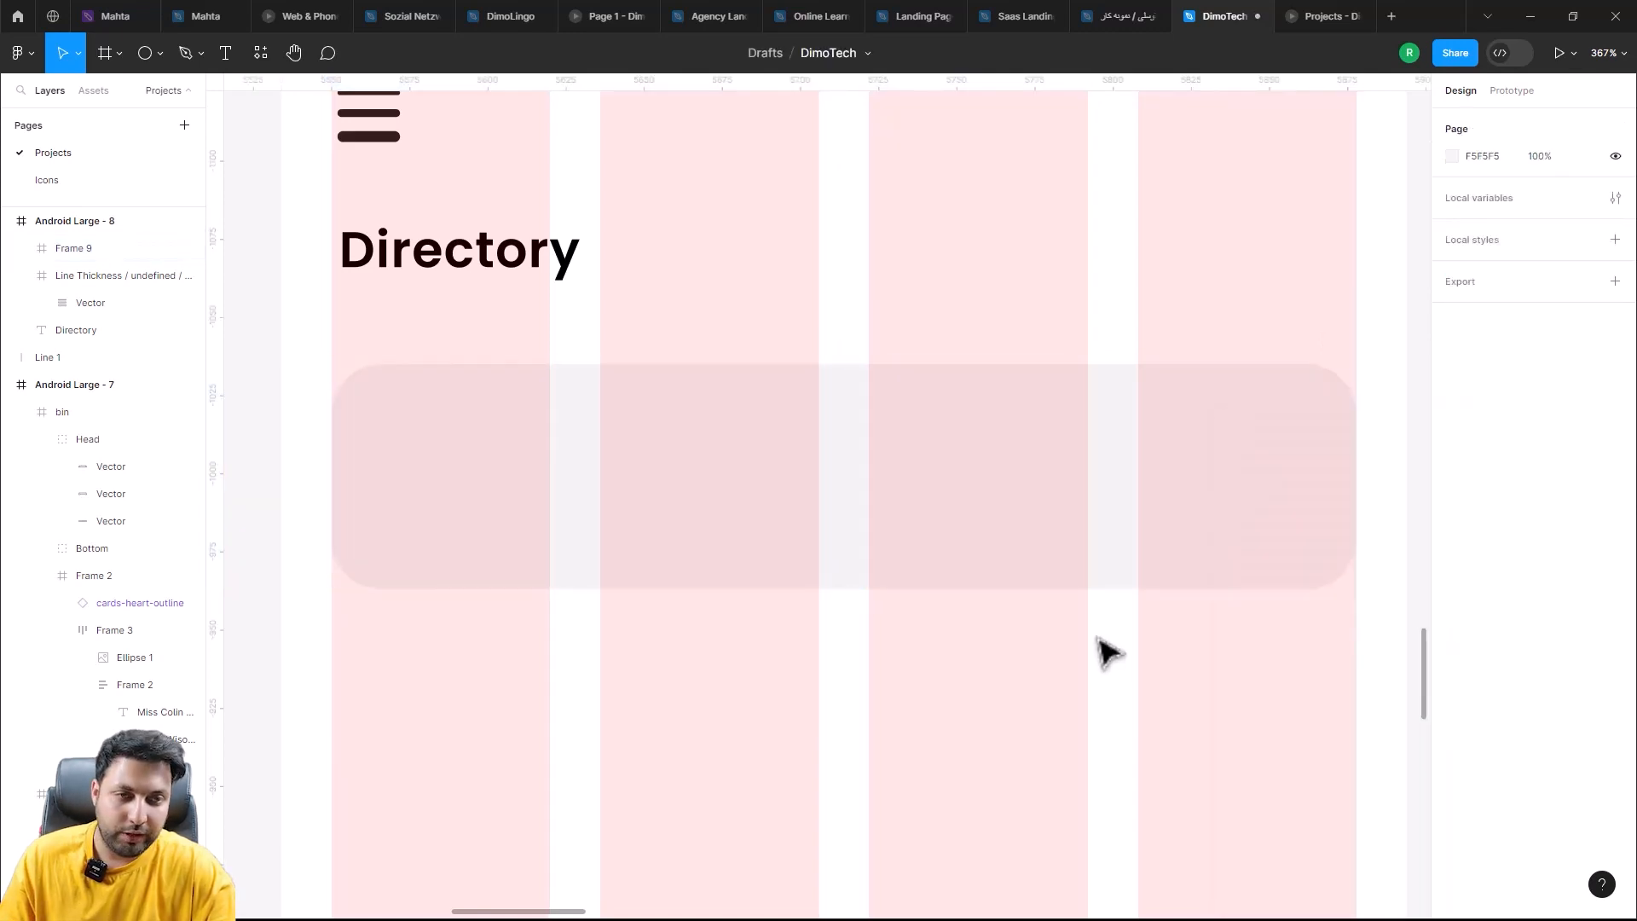
scroll(1103, 651, down, 1)
scroll(1099, 692, down, 2)
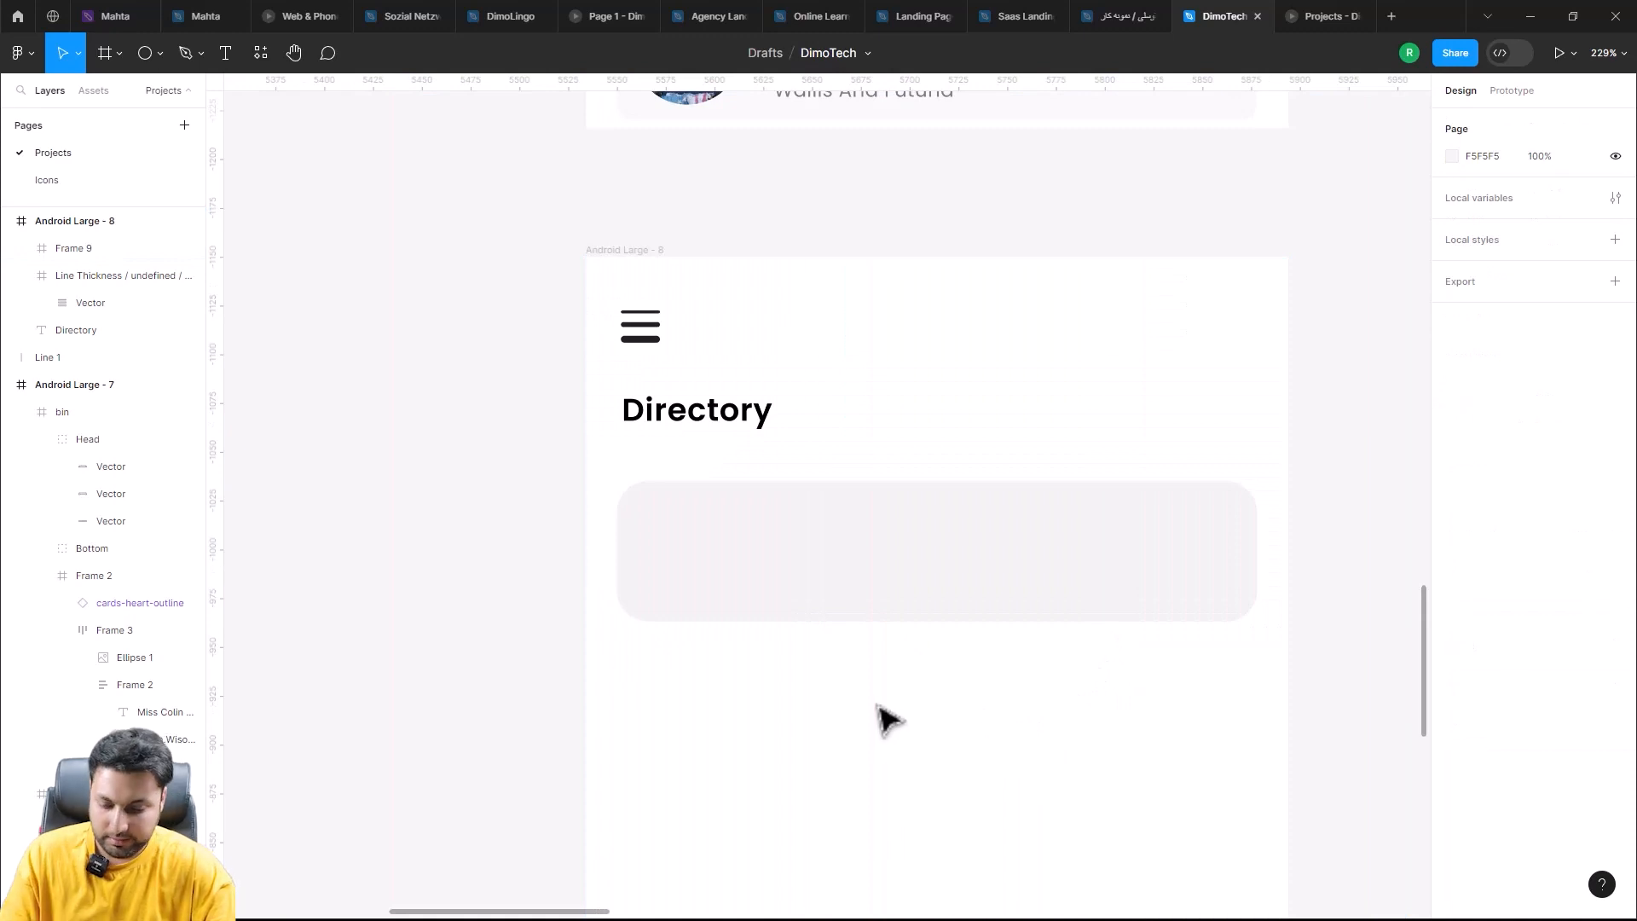
key(f)
key(o)
scroll(877, 665, up, 4)
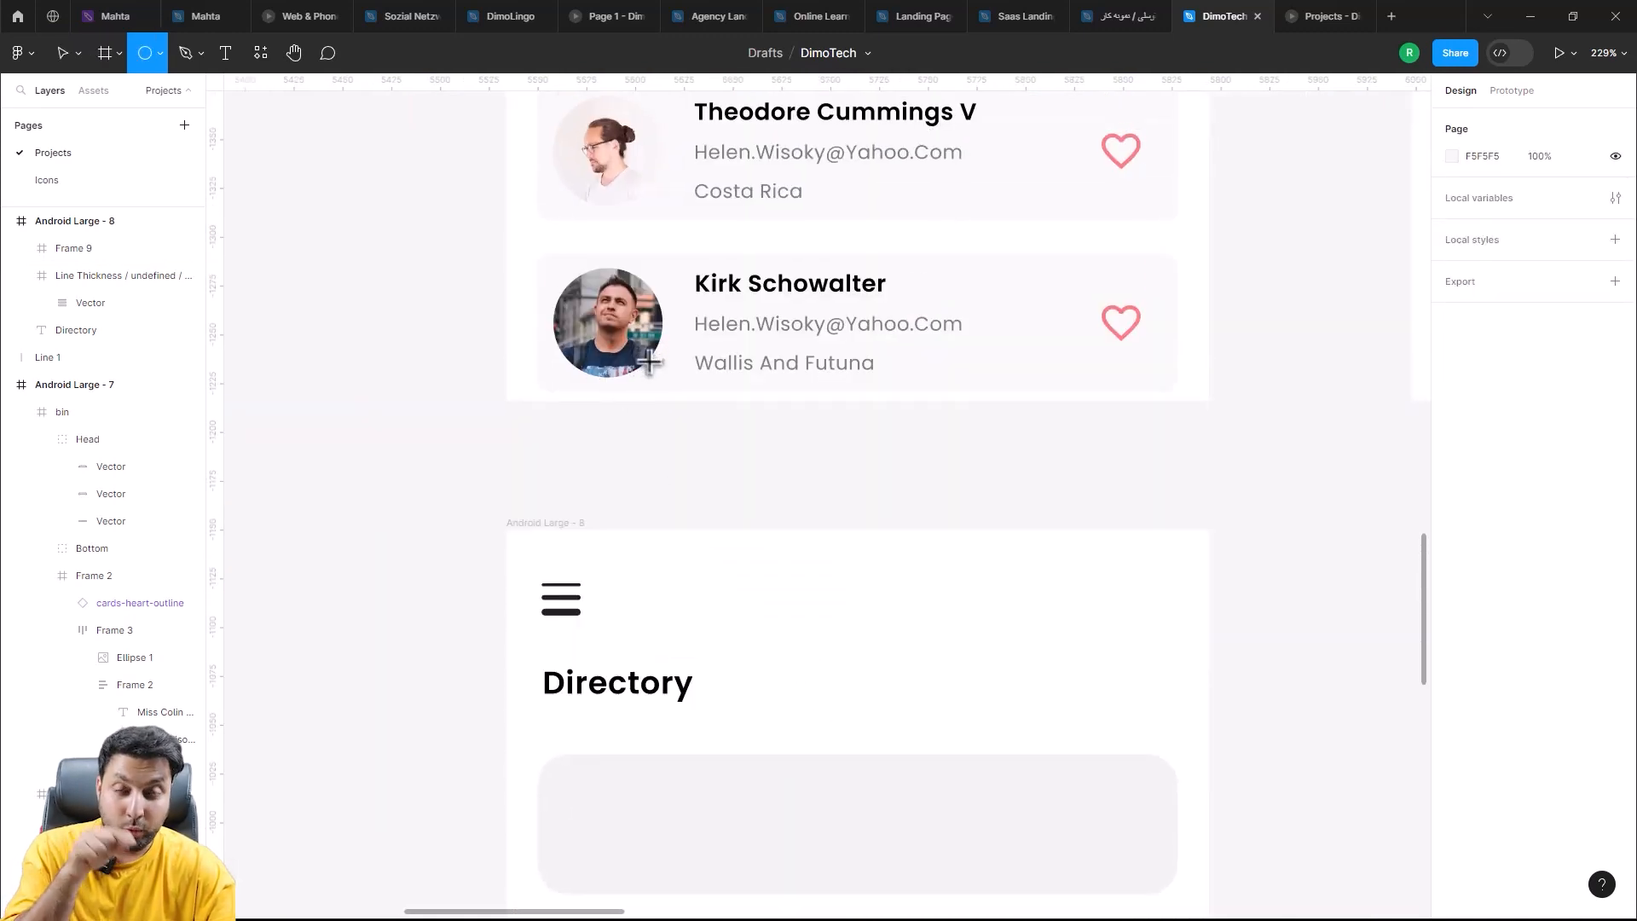
scroll(656, 586, down, 3)
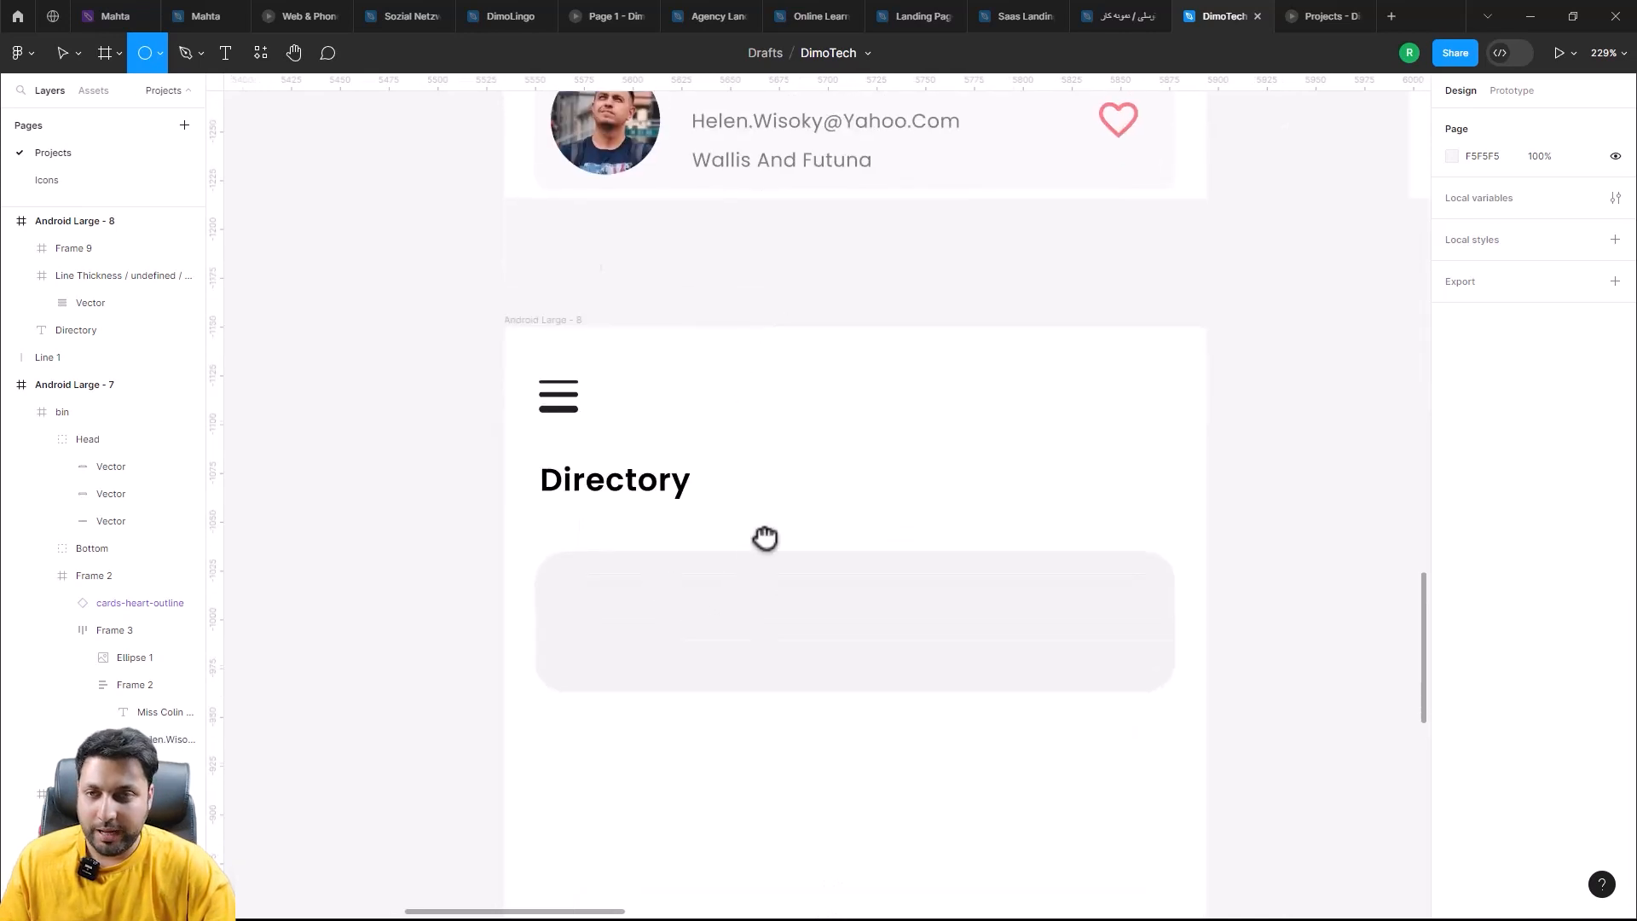
scroll(765, 537, down, 2)
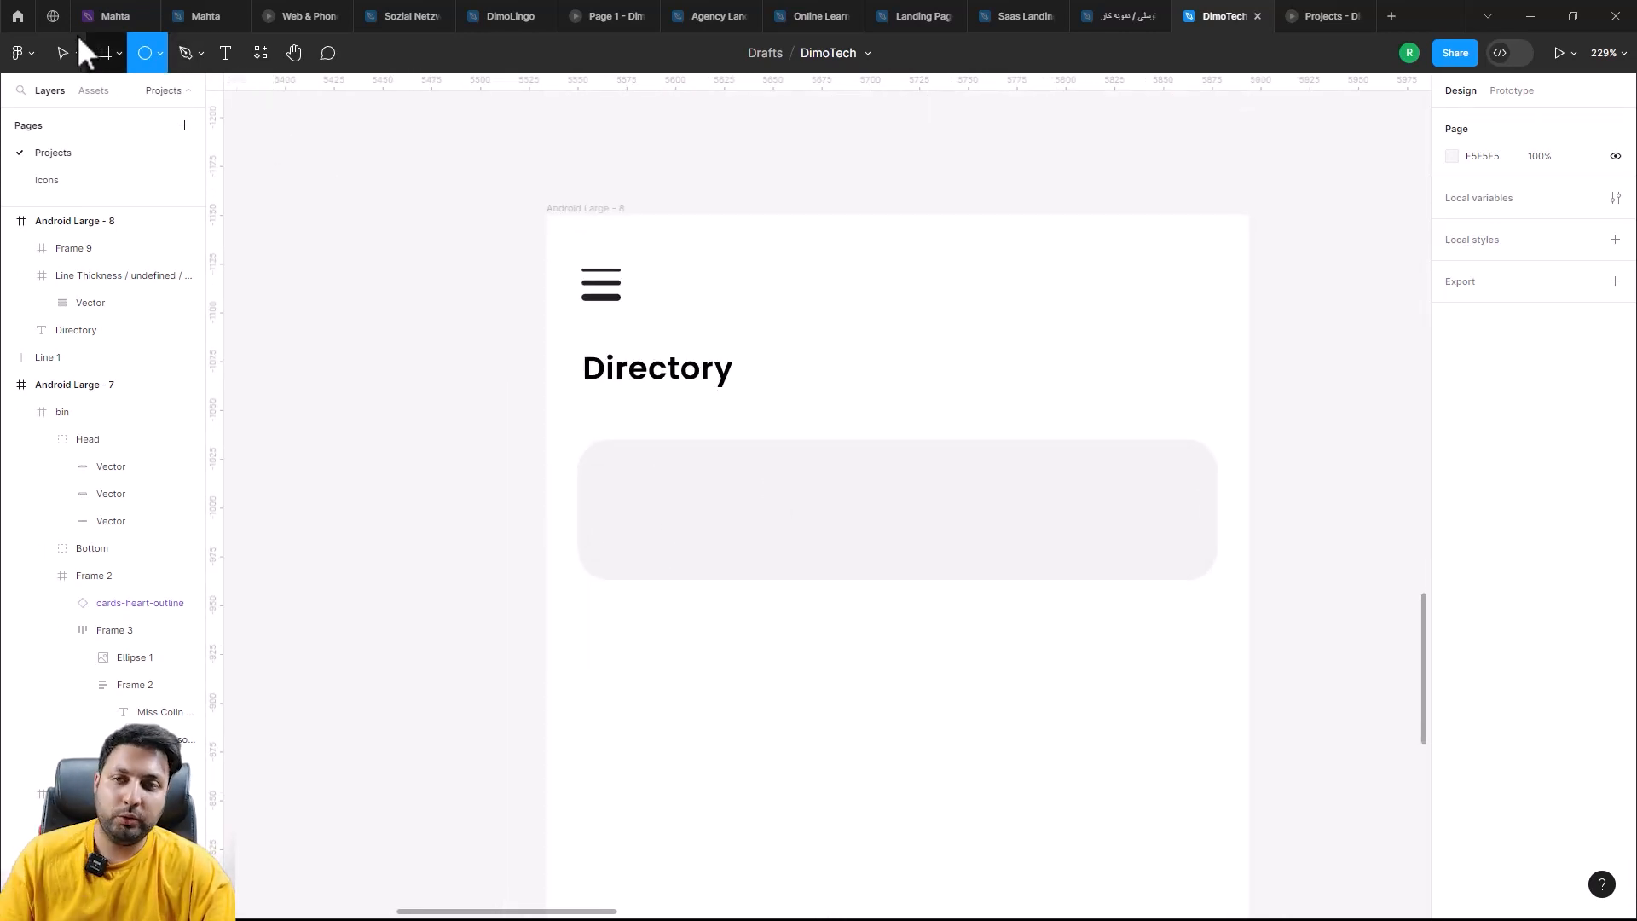
click(157, 58)
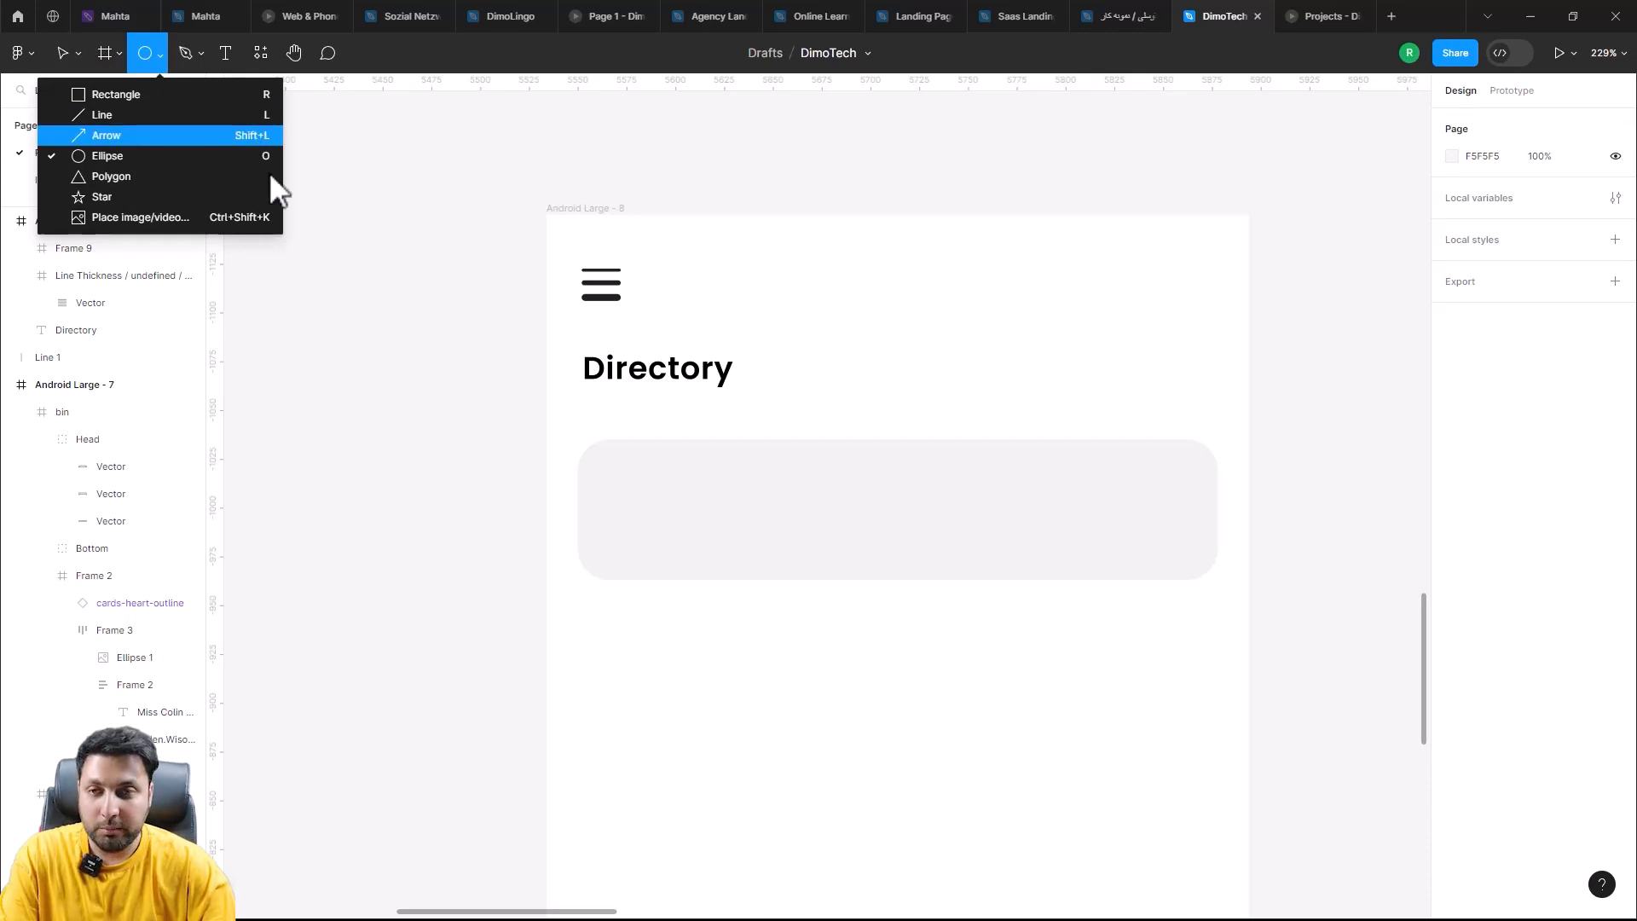
click(659, 530)
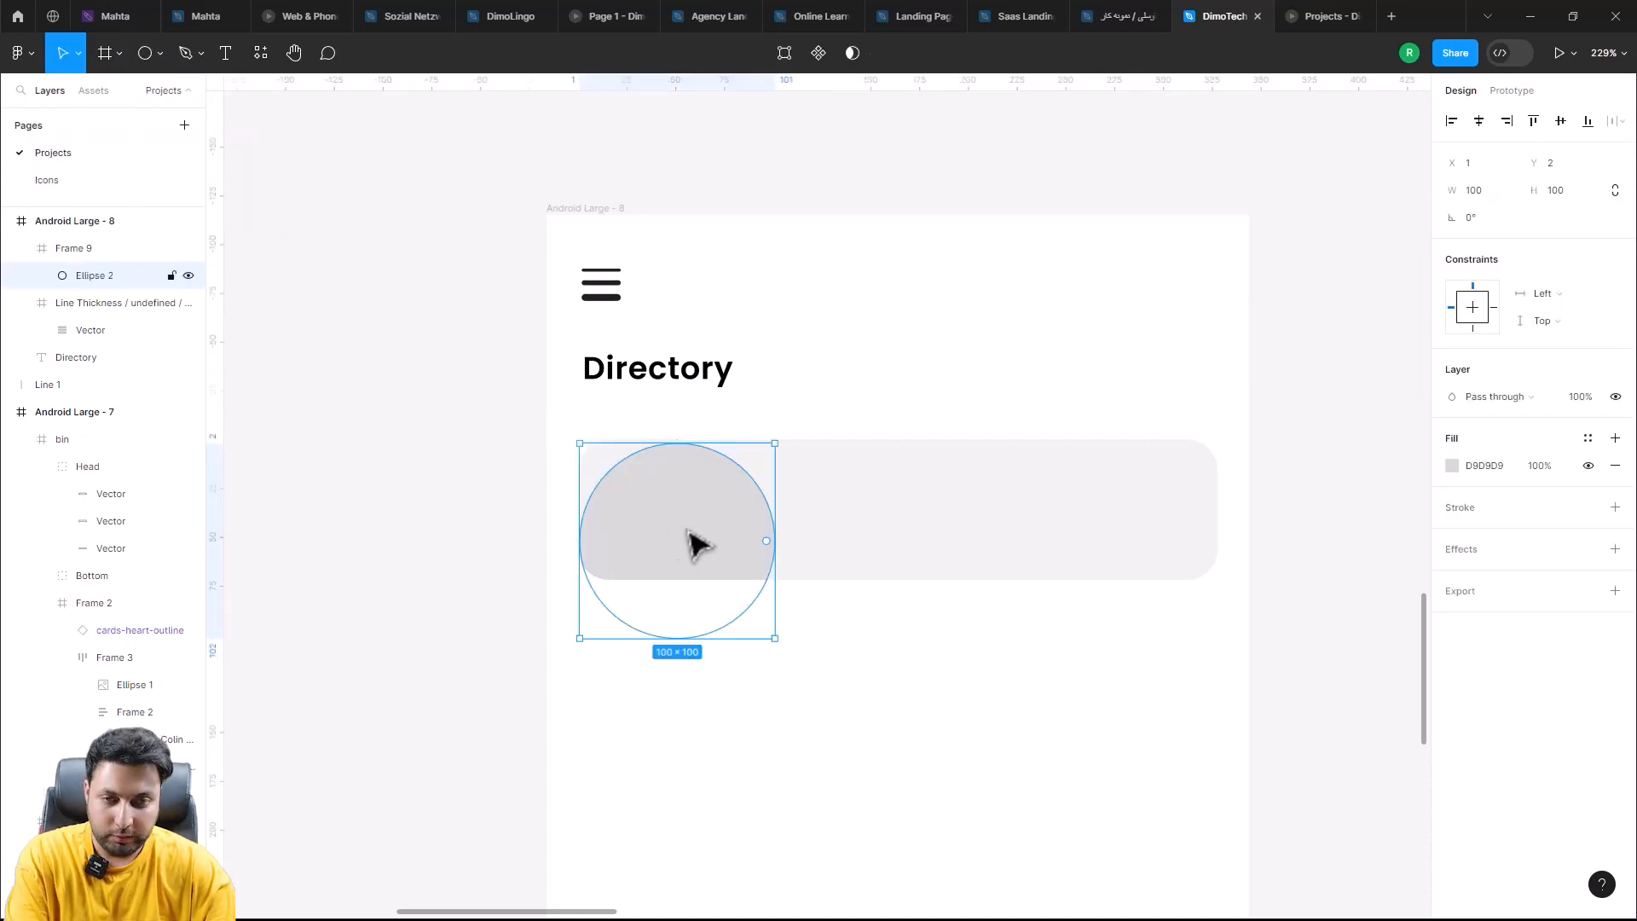
key(Delete)
Step: Draw an avatar circle at the card's left end and size it to 56 × 56, inset 7 from the left and 8 from the top
key(o)
scroll(652, 516, up, 3)
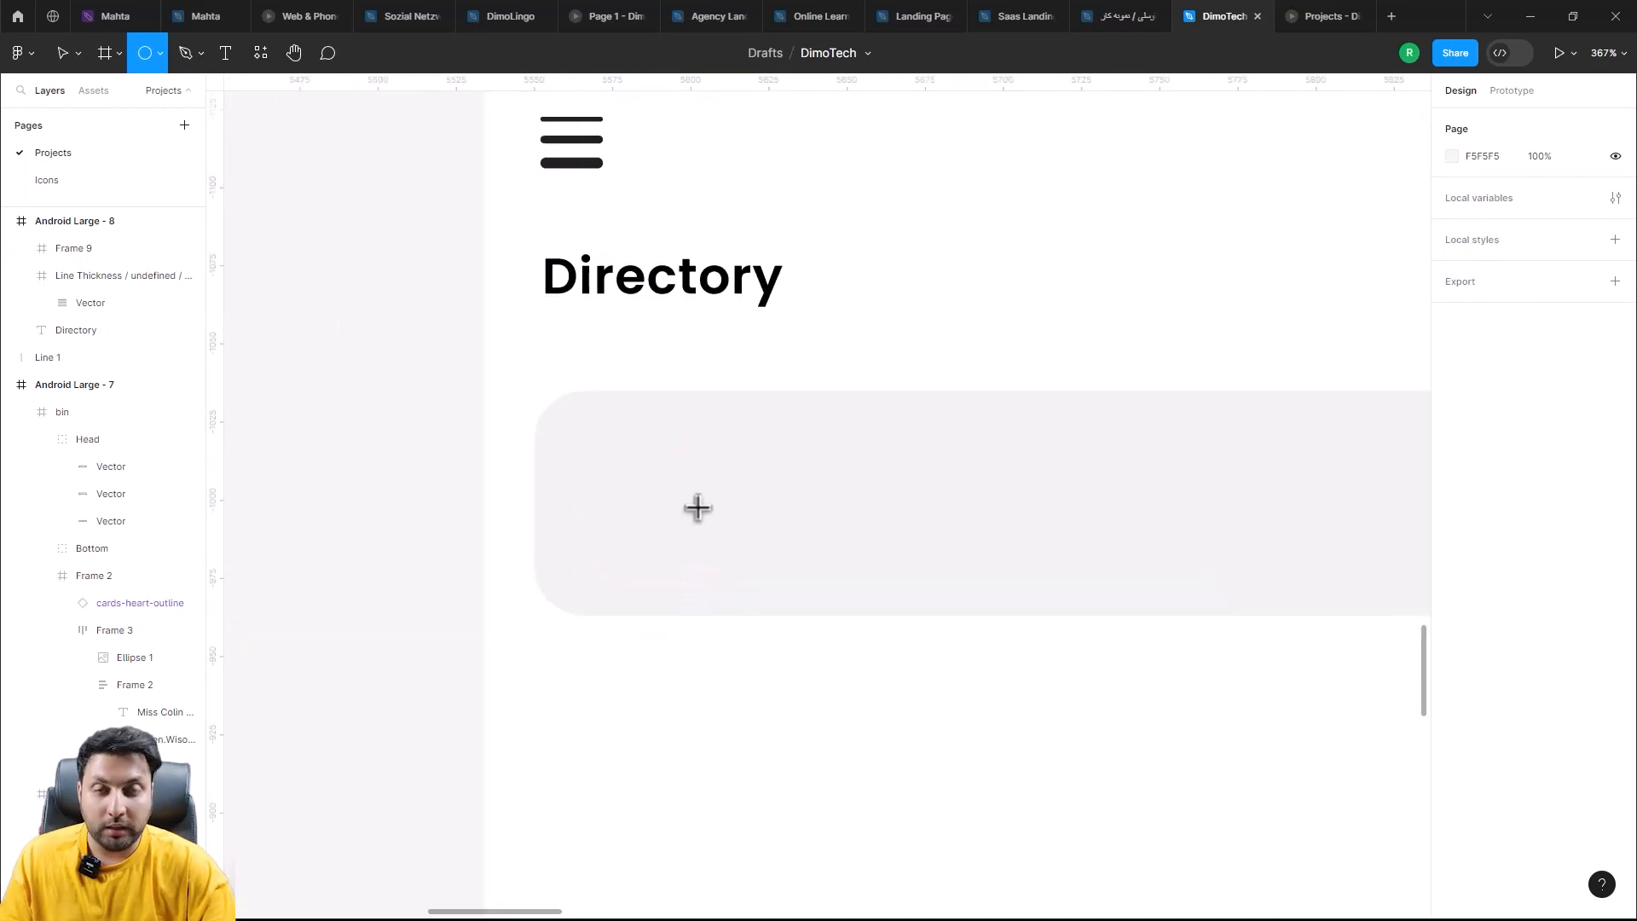
mouse_move(605, 465)
mouse_down()
mouse_move(671, 546)
mouse_move(668, 531)
mouse_up()
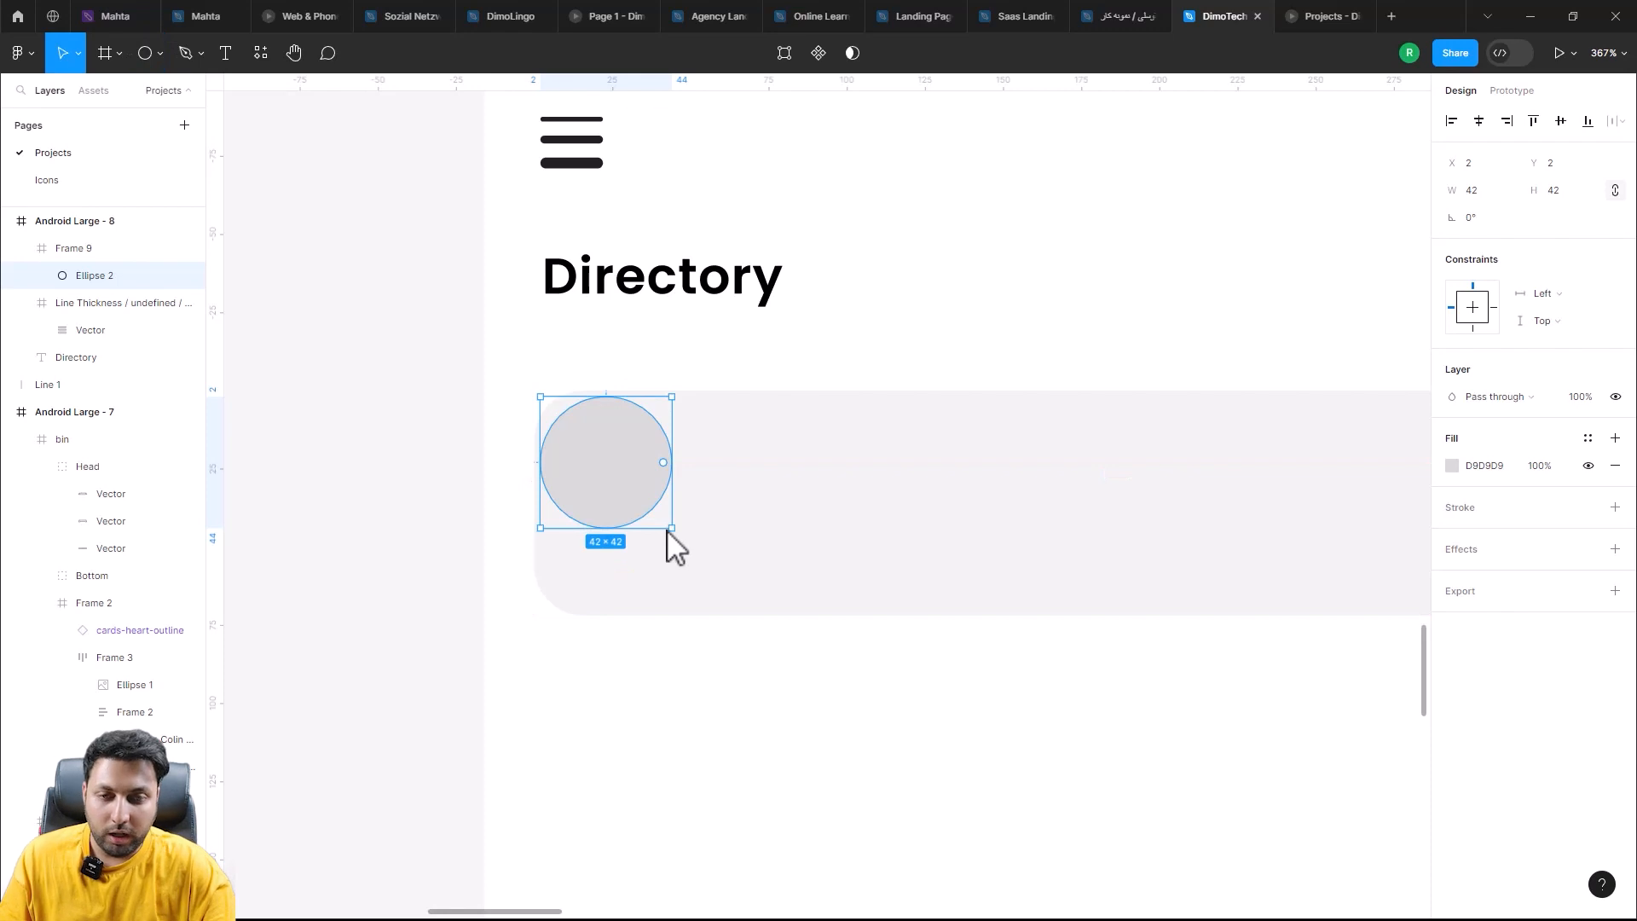
drag(626, 473, 649, 501)
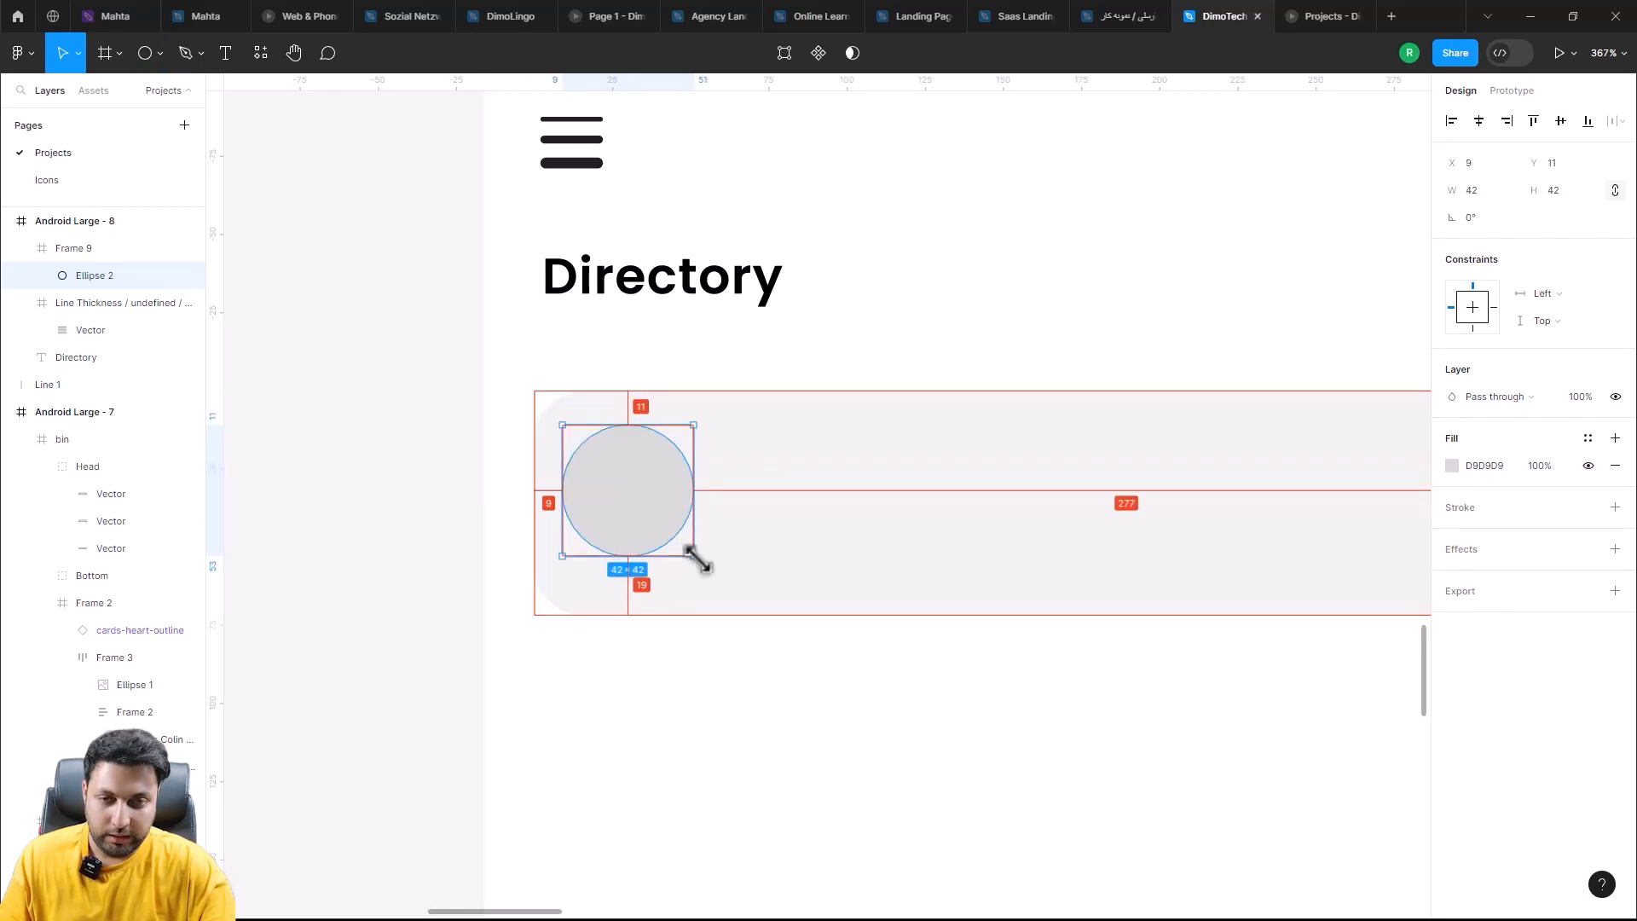
drag(694, 558, 708, 559)
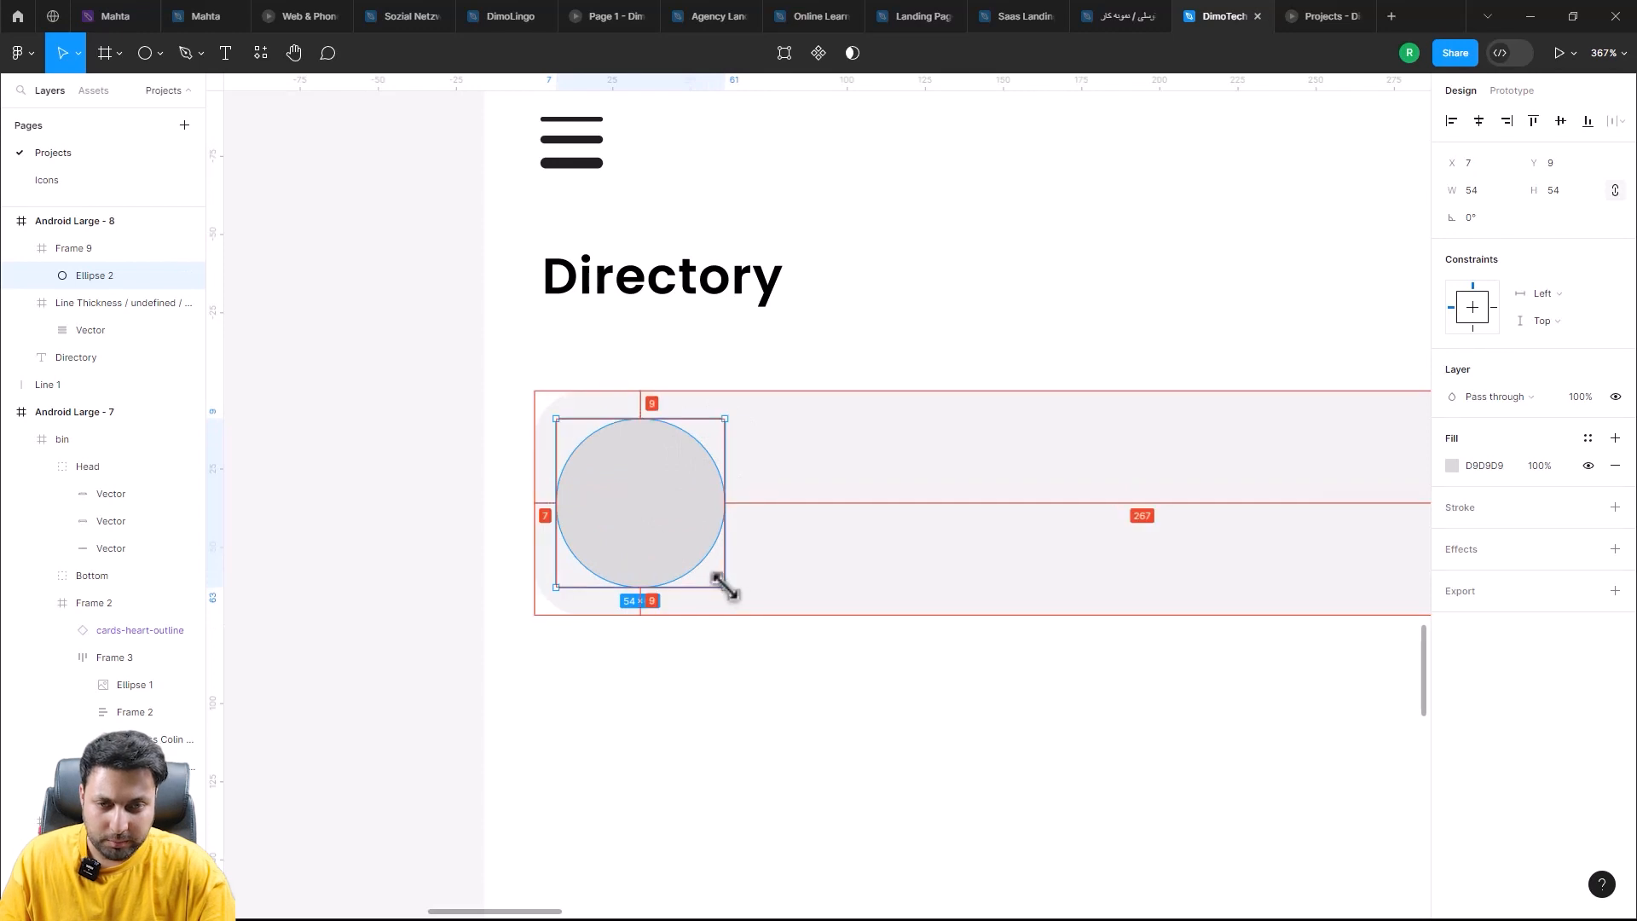
drag(723, 583, 727, 584)
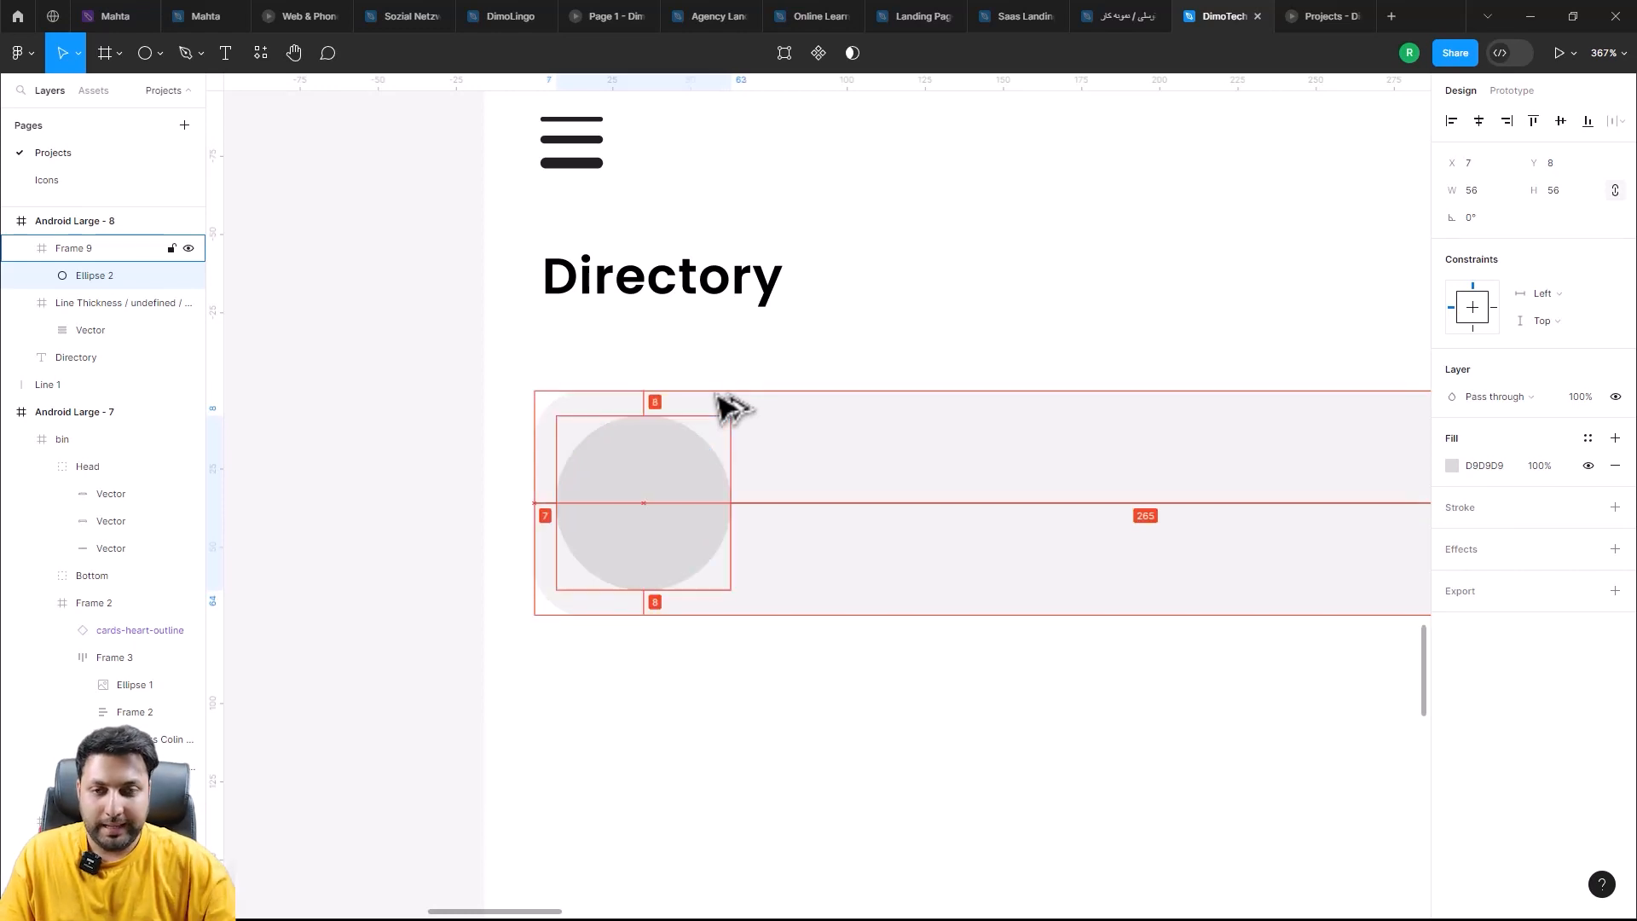
Step: Nudge the avatar circle so it sits 8 from the card's left edge
key(Right)
key(Right)
scroll(729, 405, down, 5)
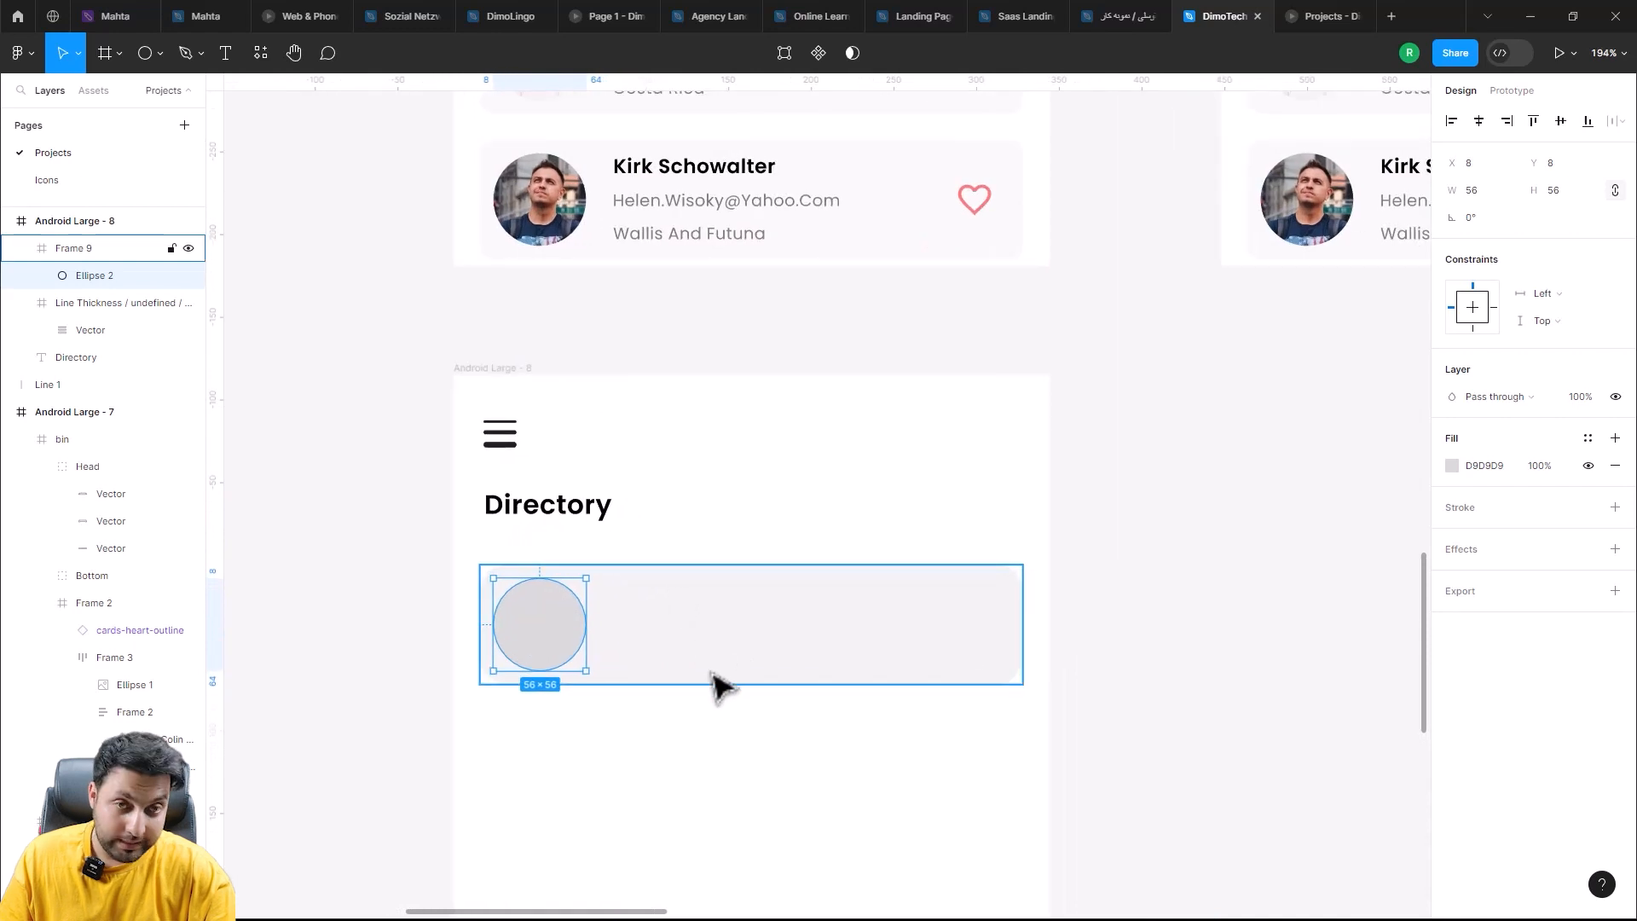
scroll(714, 674, up, 2)
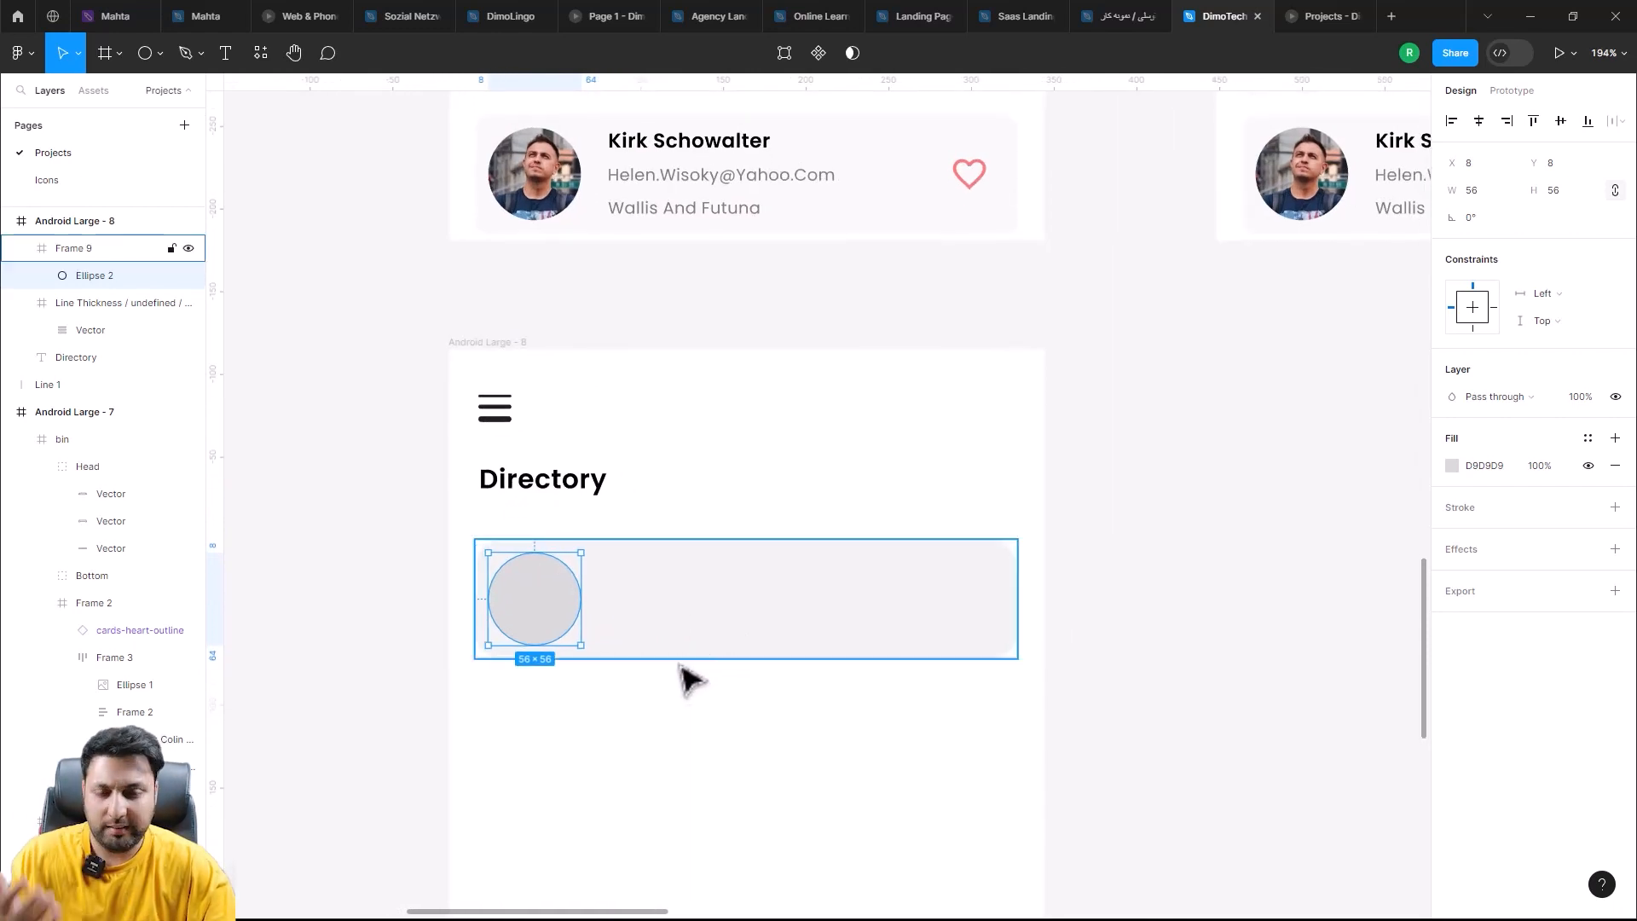
Step: Add the placeholder text "FFF" near the card's upper edge, to the right of the avatar circle
scroll(638, 674, up, 3)
key(t)
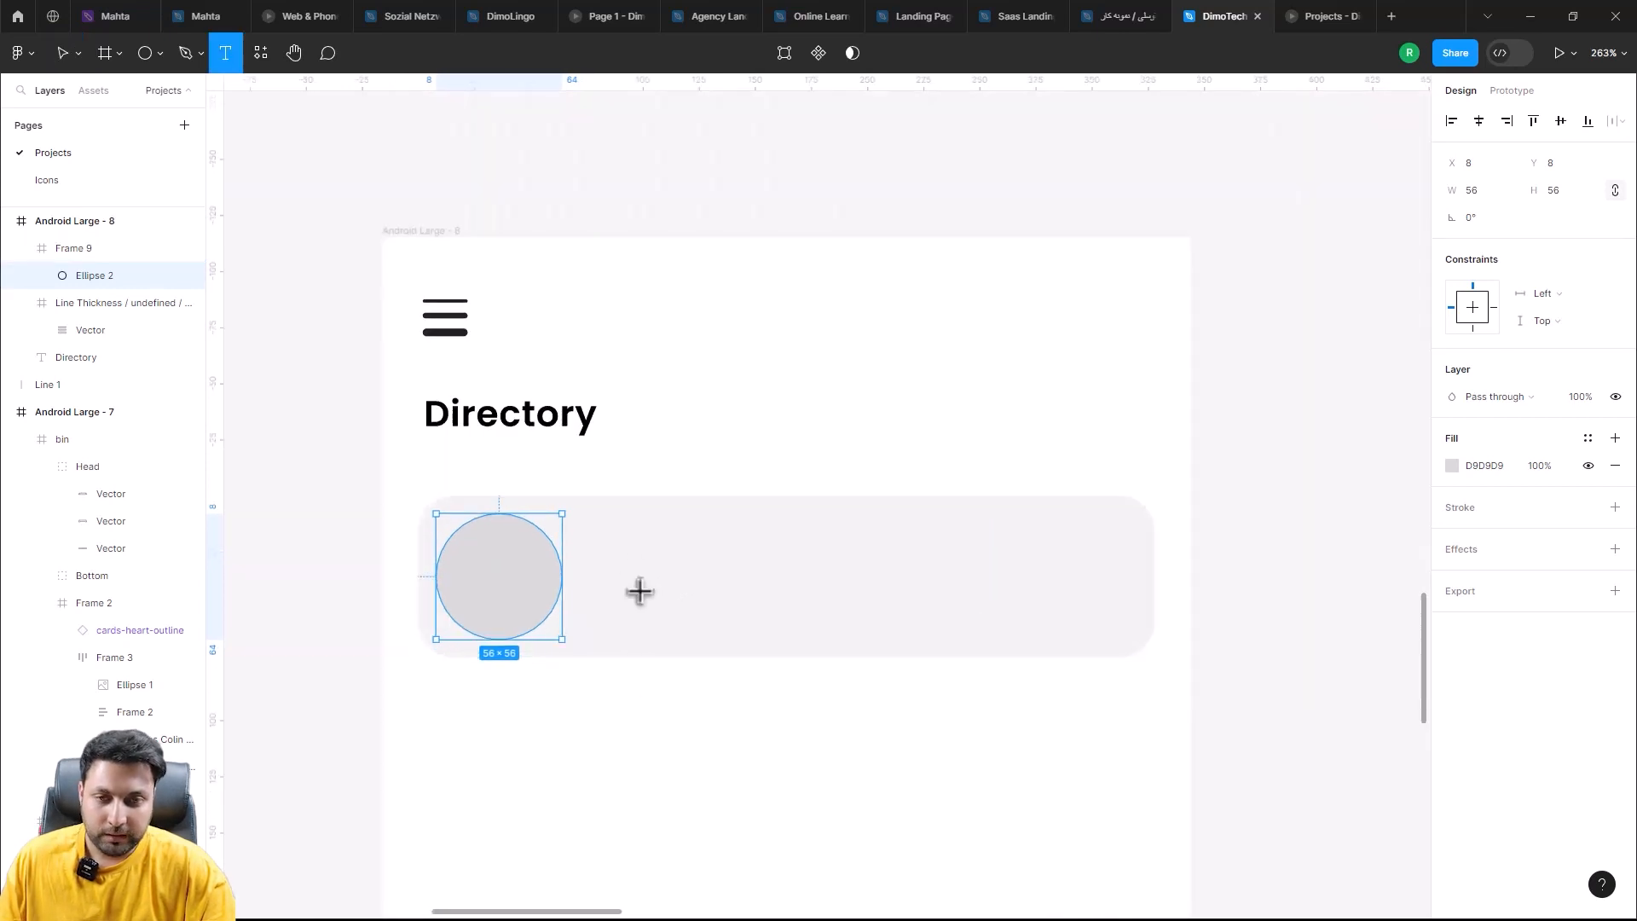
click(617, 525)
text(FFF)
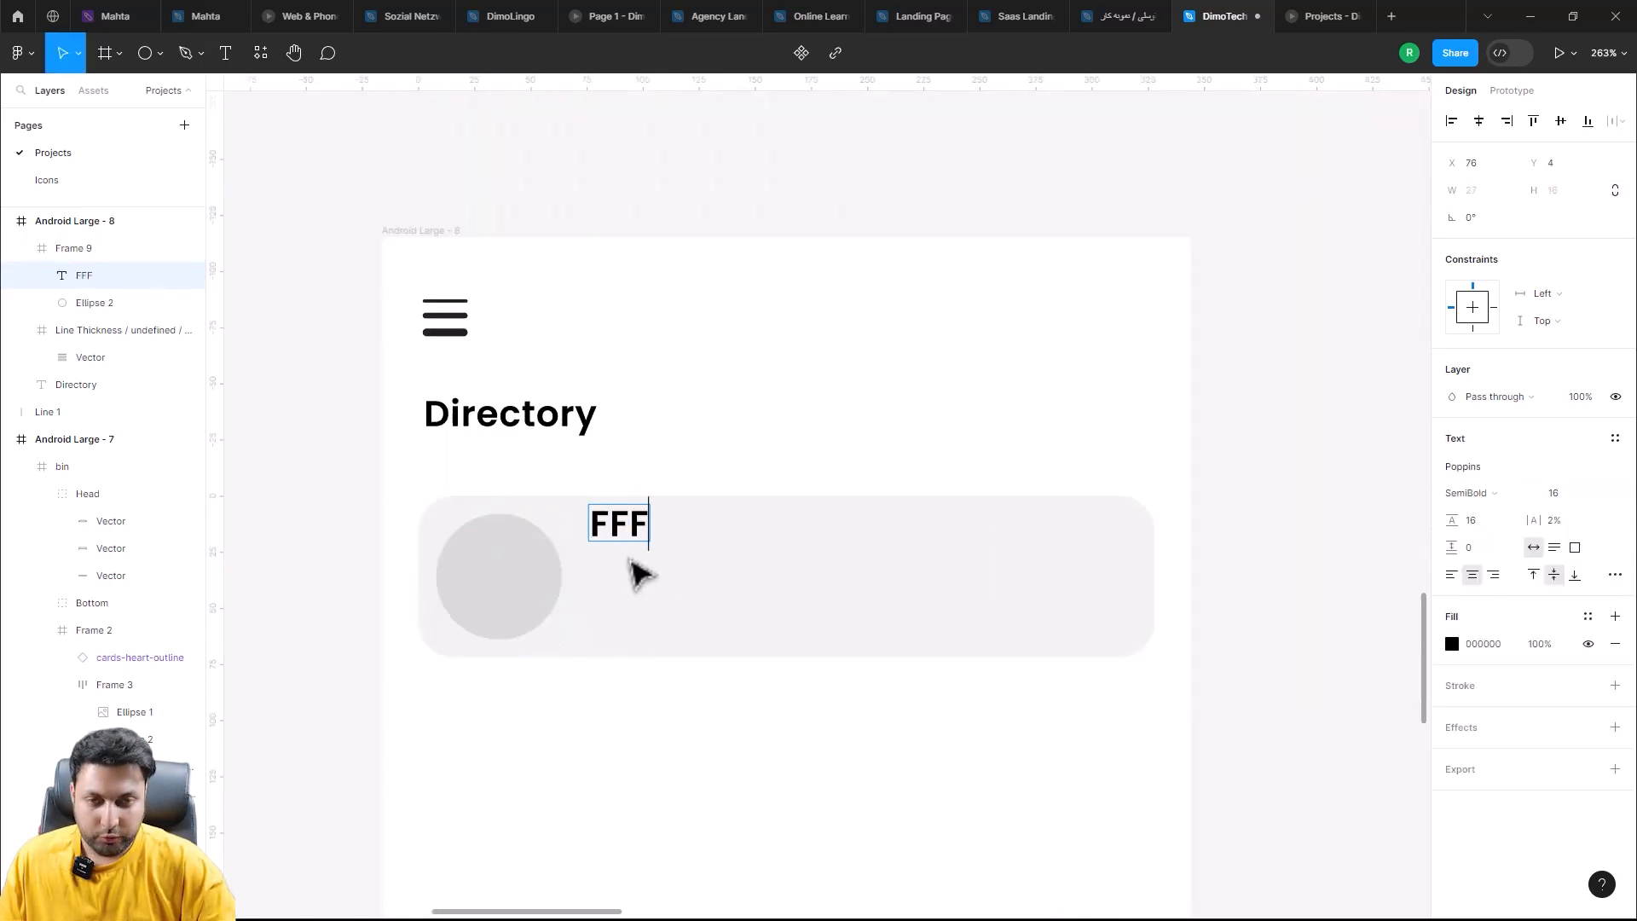
key(Escape)
Step: Replace the placeholder with a random full name from the Faker plugin and shift it to 83 from the left, 6 from the top
key(ctrl+slash)
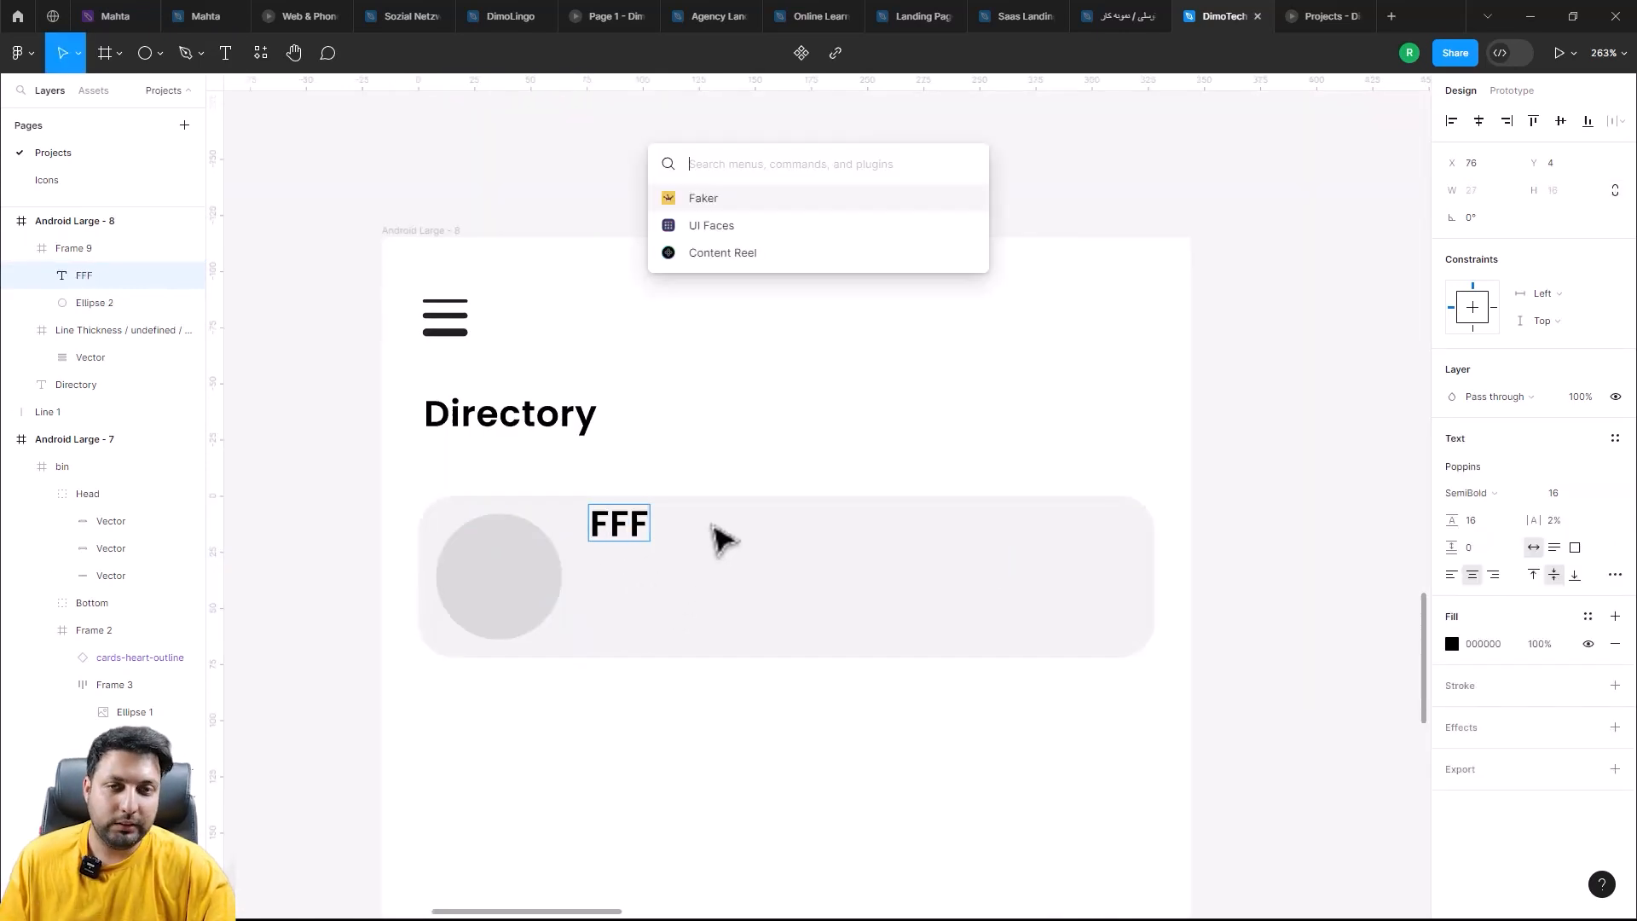
click(707, 201)
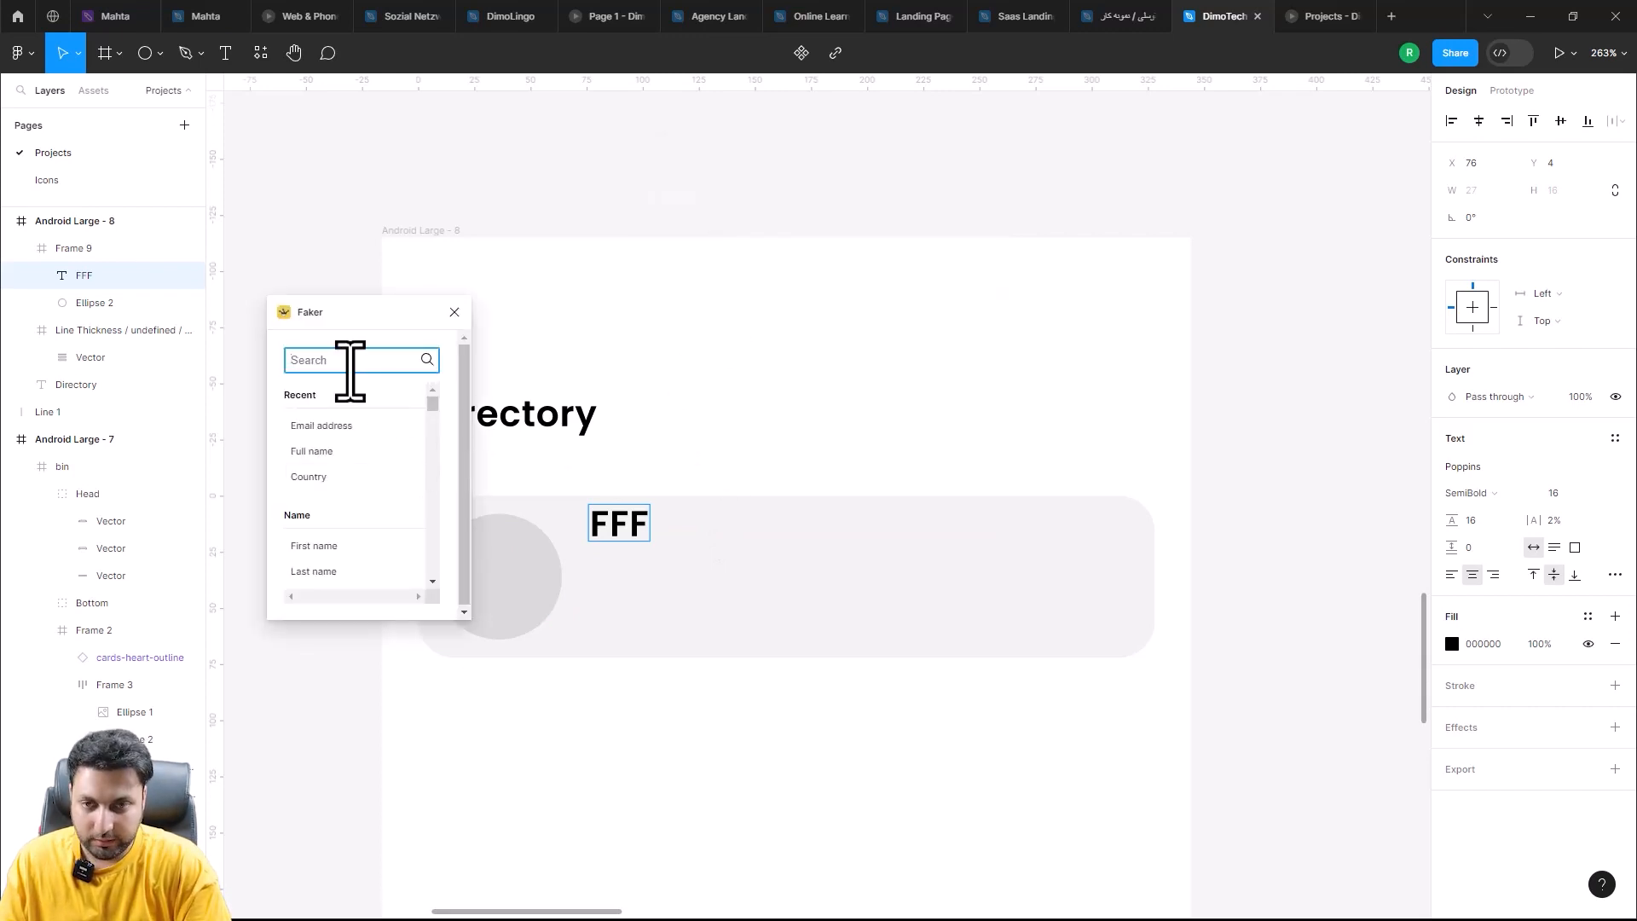
text(FULL)
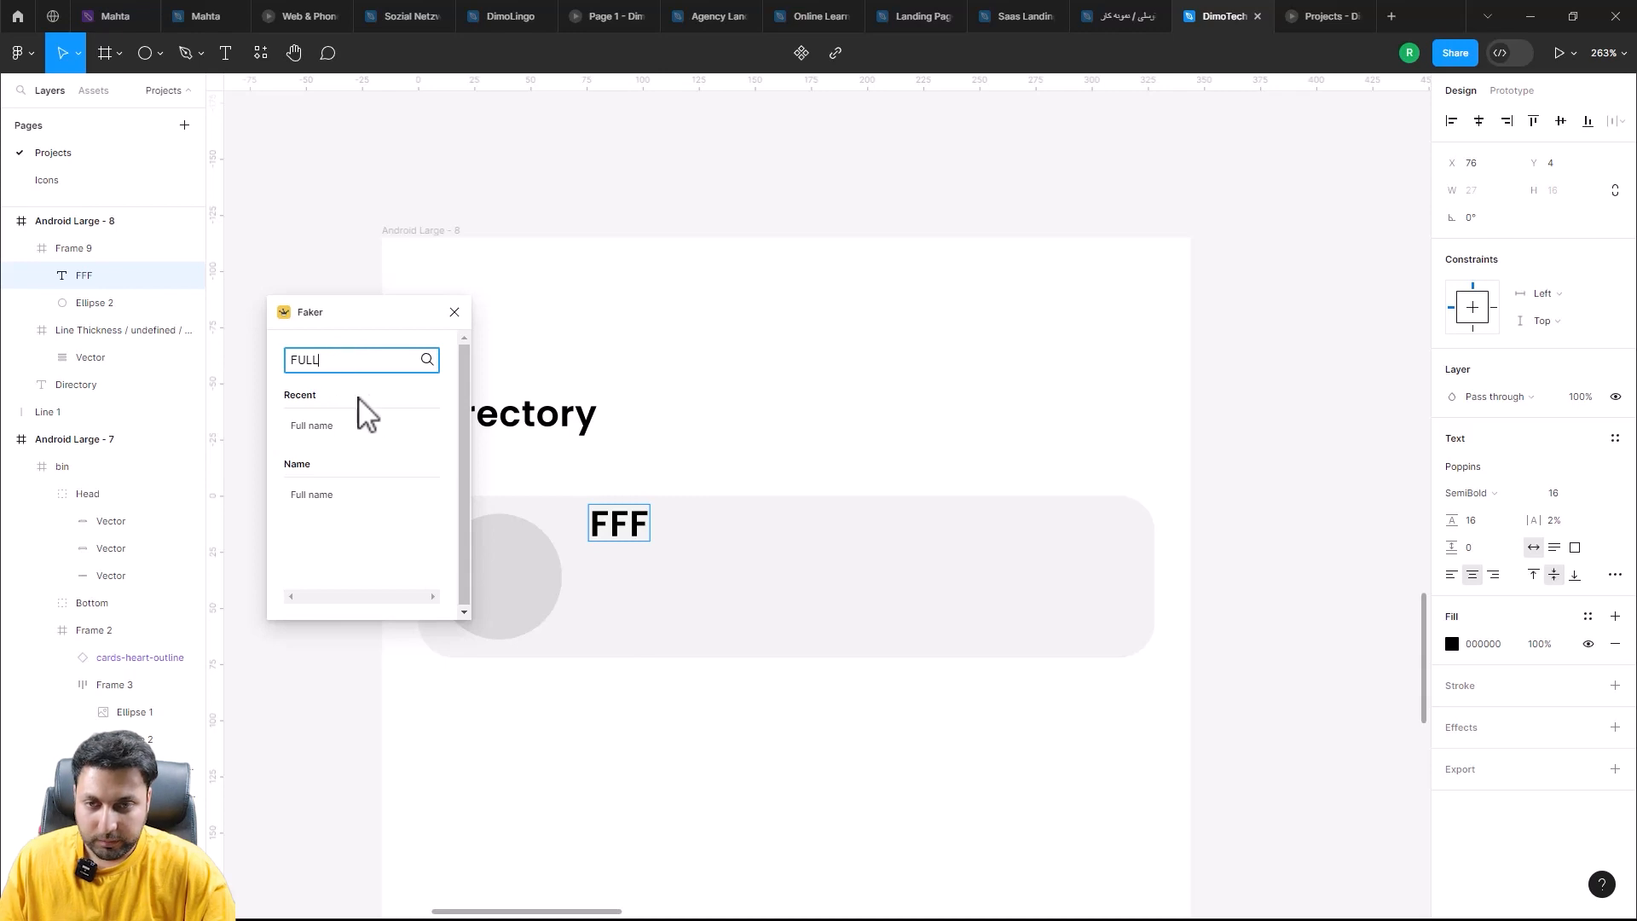
click(337, 426)
drag(714, 528, 866, 532)
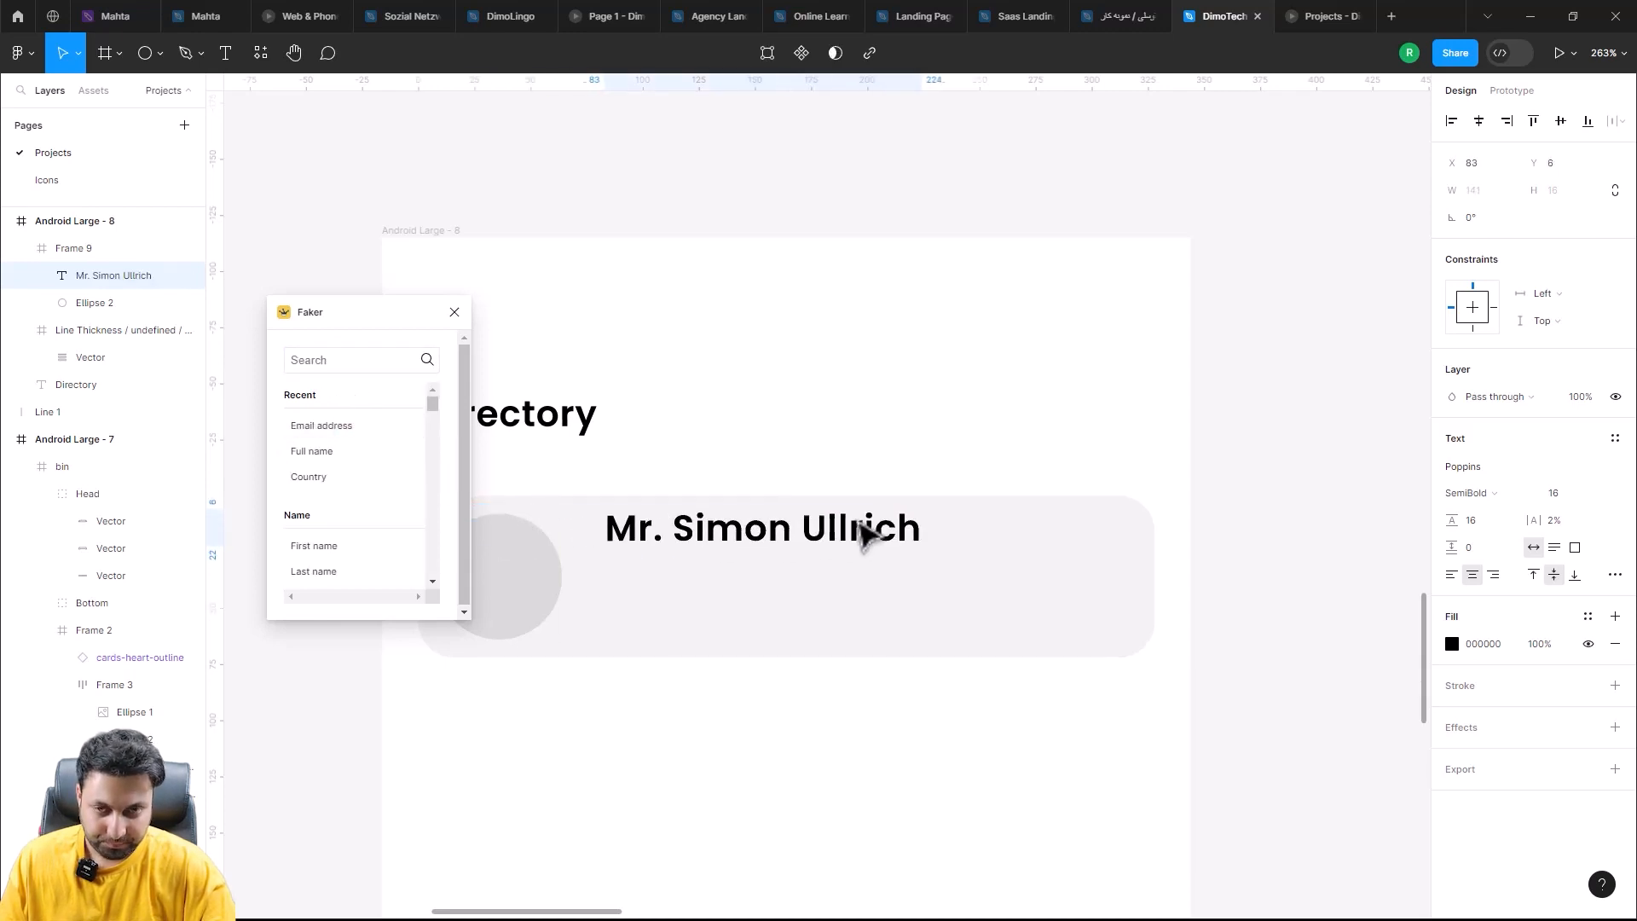
Step: Duplicate the name line, place the copy below it, and fill the copy with a random Faker email address
key(ctrl+d)
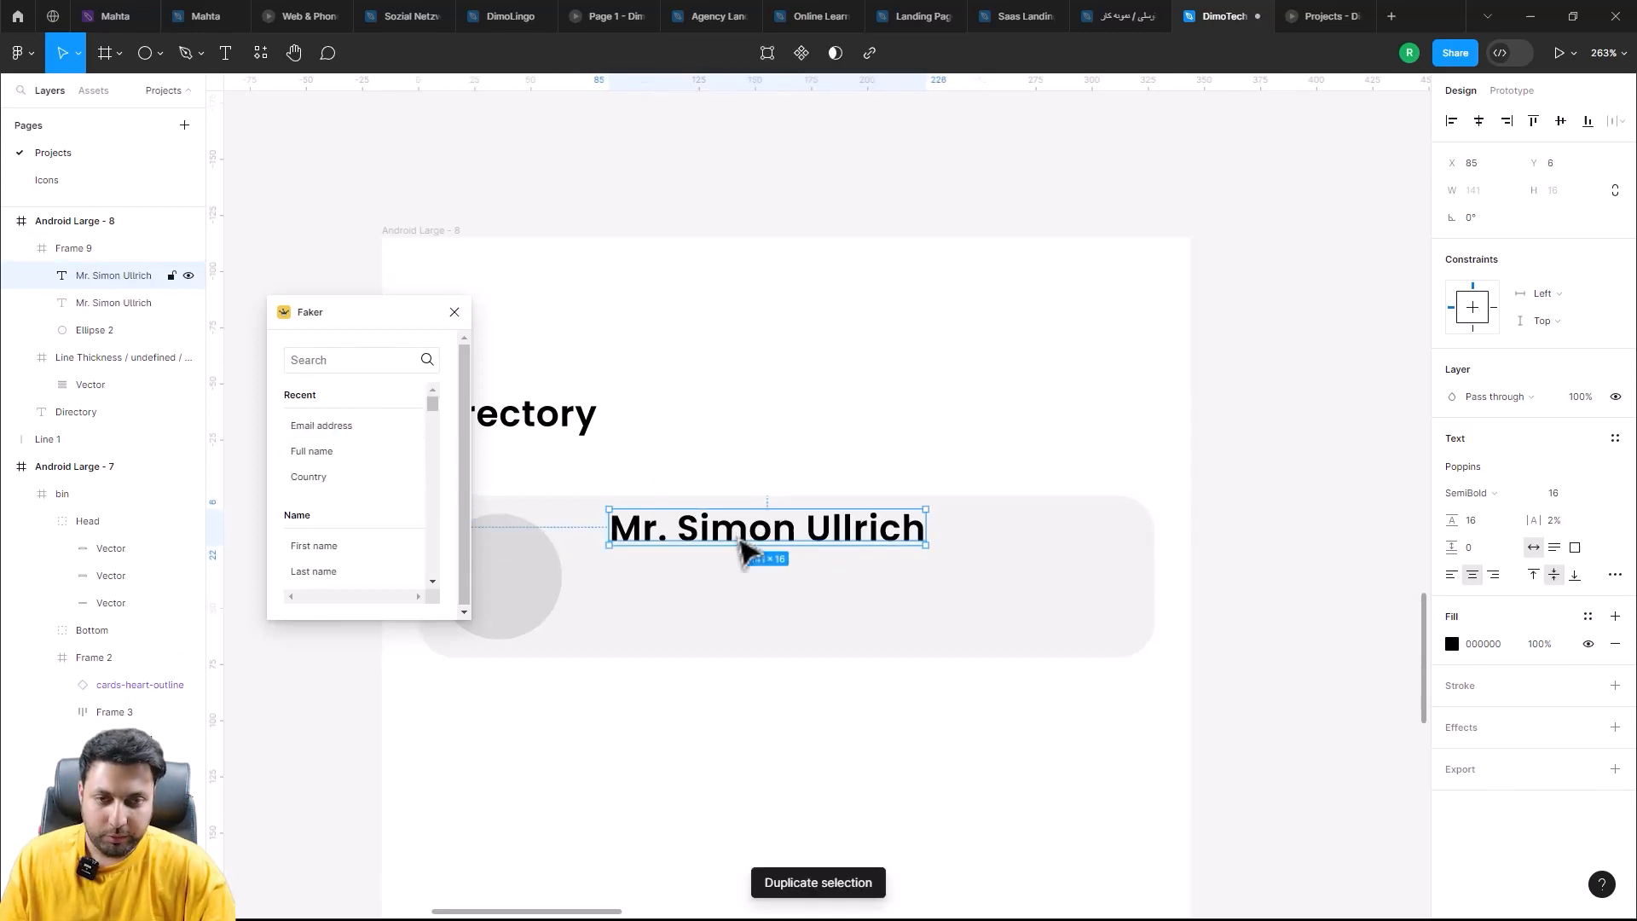
drag(749, 545, 695, 620)
click(348, 365)
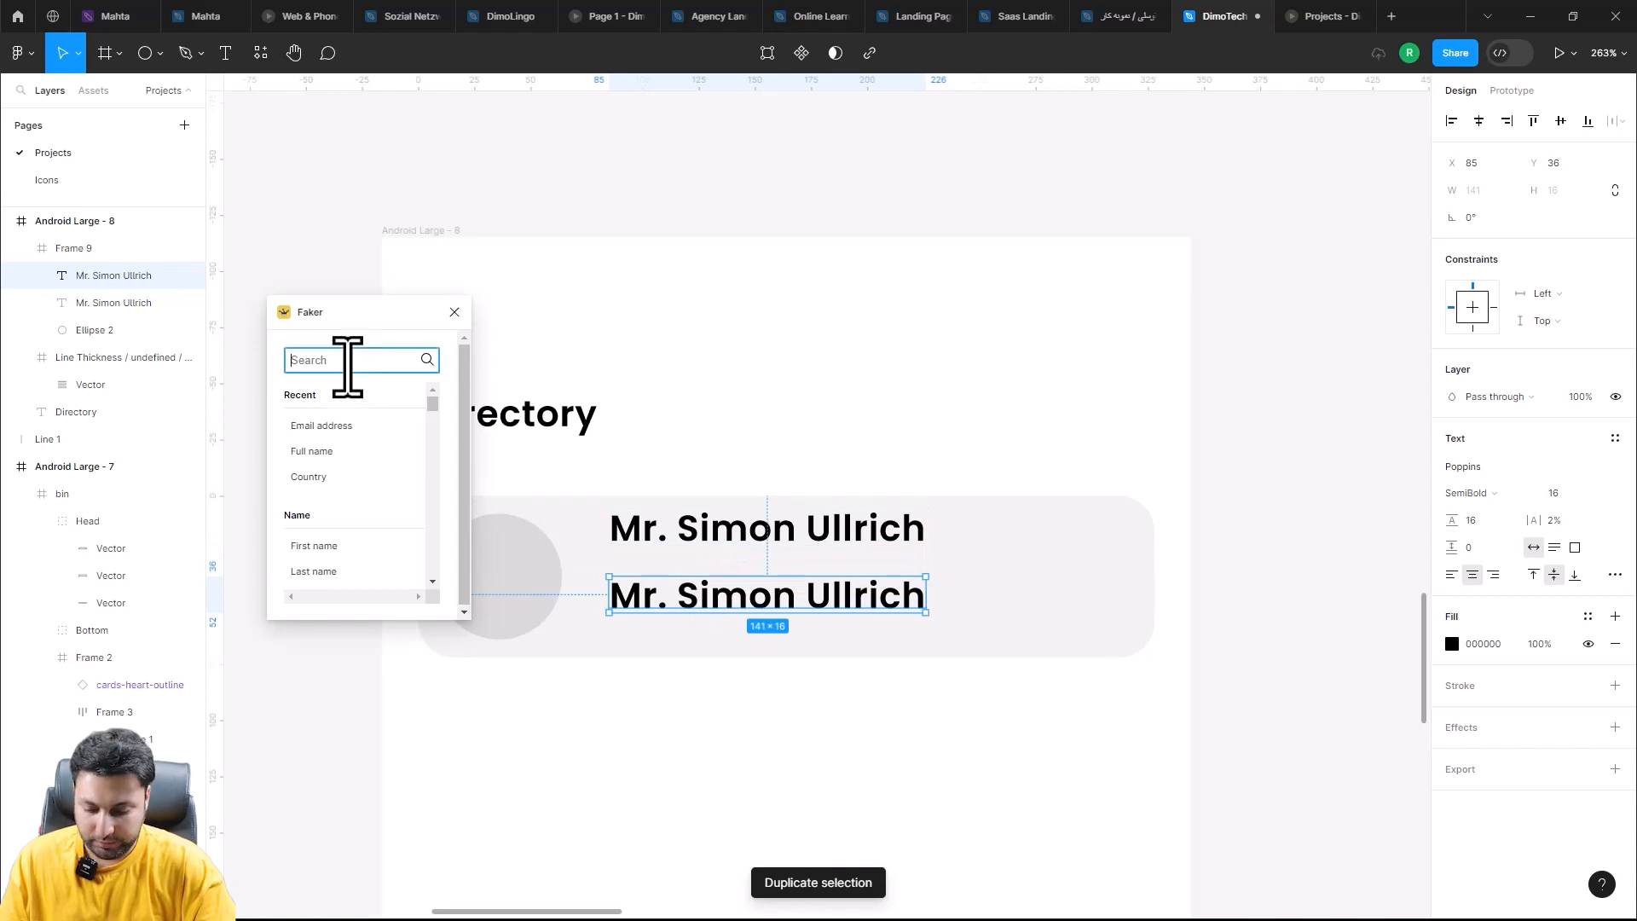
text(ema)
click(343, 428)
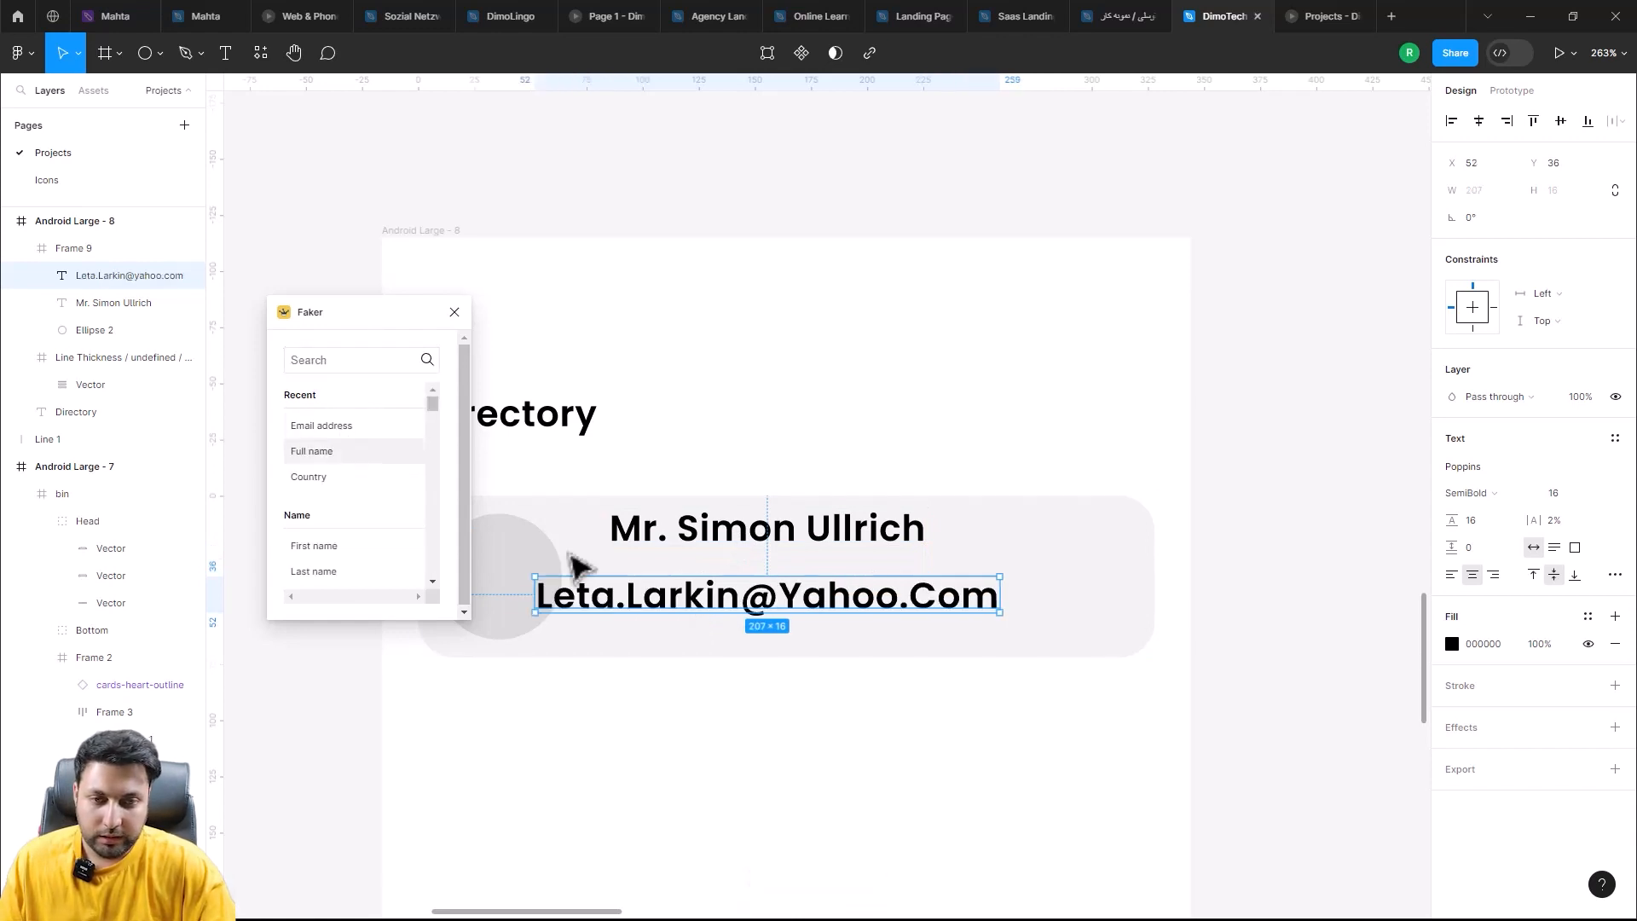
Step: Duplicate the e-mail line, stack the copy beneath it, and fill the copy with a random Faker country
mouse_move(790, 600)
mouse_down()
mouse_move(817, 574)
mouse_move(795, 623)
mouse_up()
key(ctrl+d)
click(317, 361)
text(count)
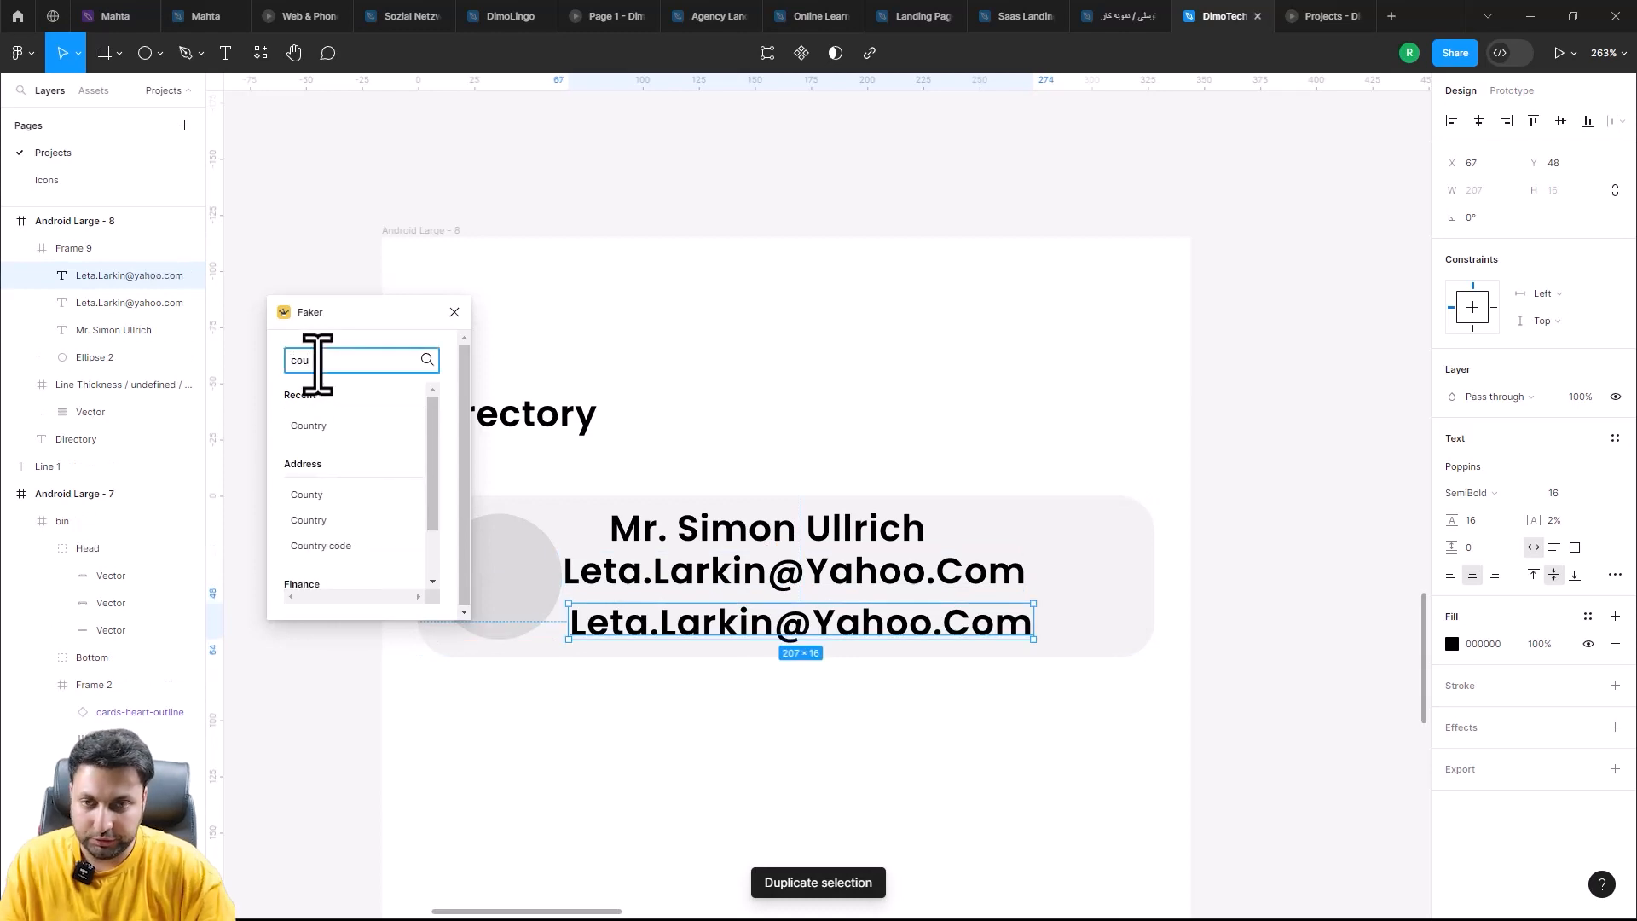
click(320, 424)
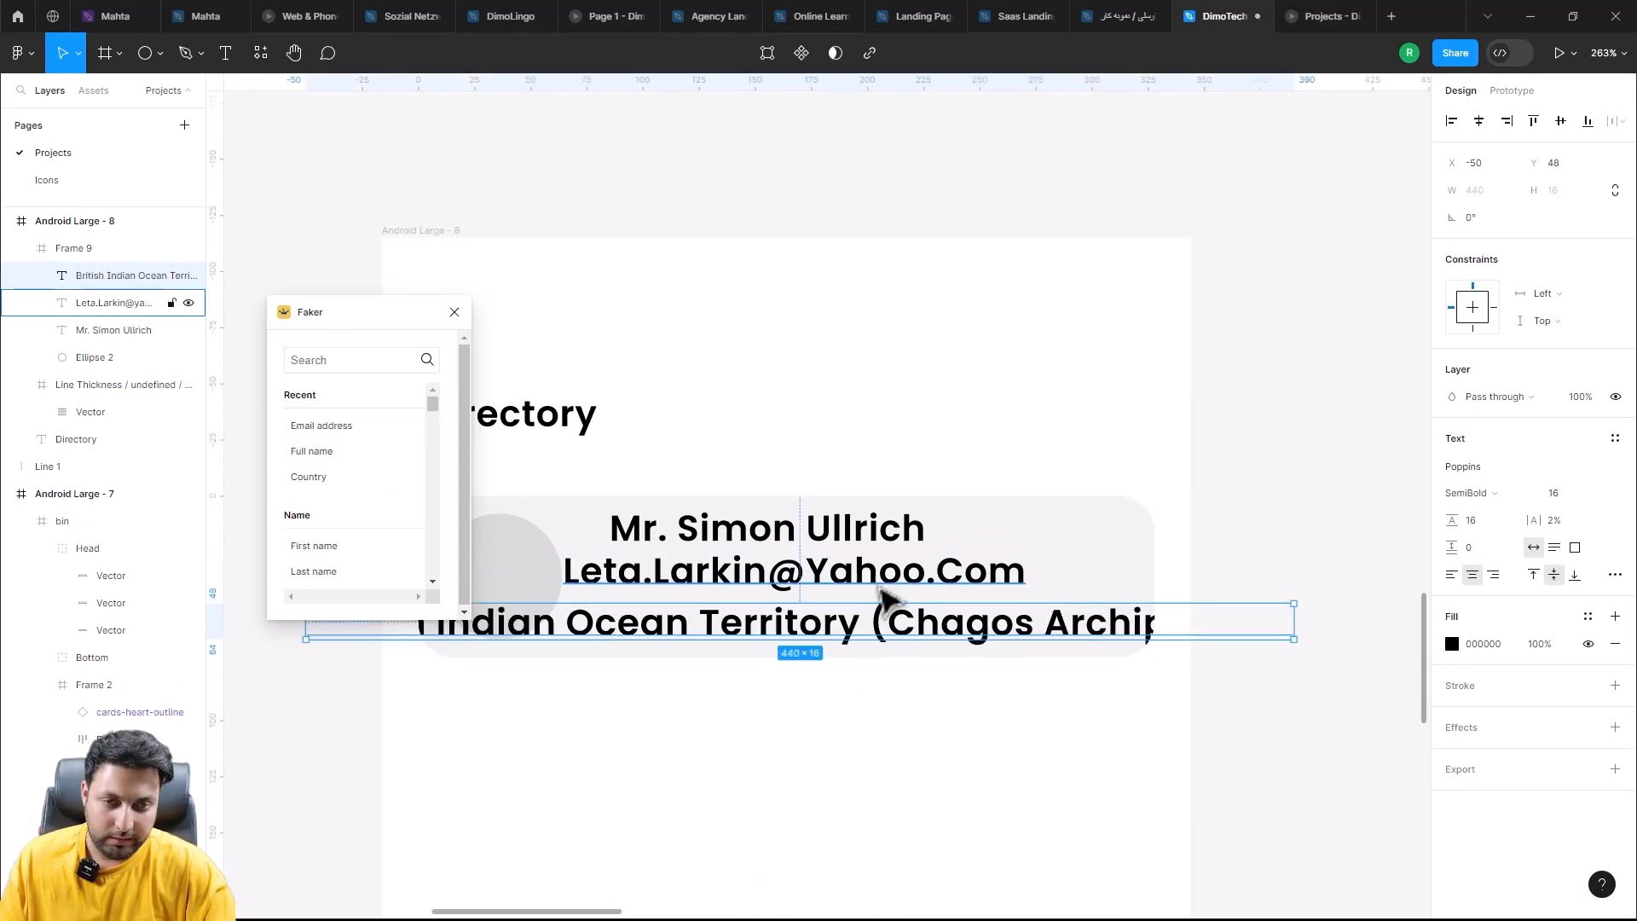
Step: Regenerate the country line with Faker until it reads Albania
scroll(875, 585, down, 5)
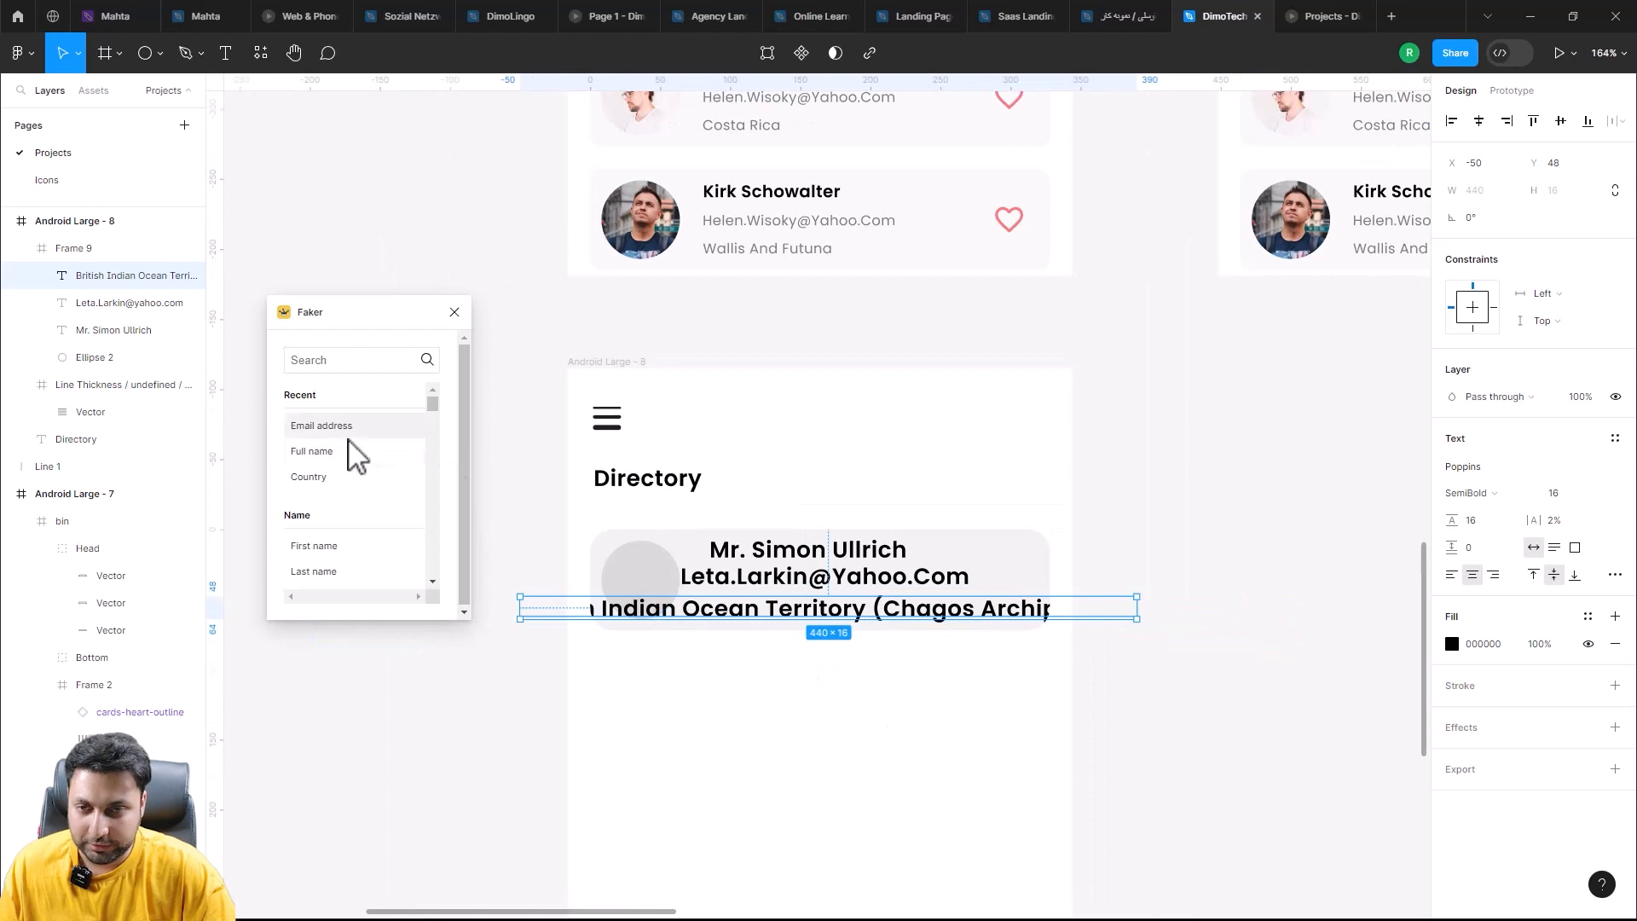
click(328, 477)
scroll(969, 641, up, 2)
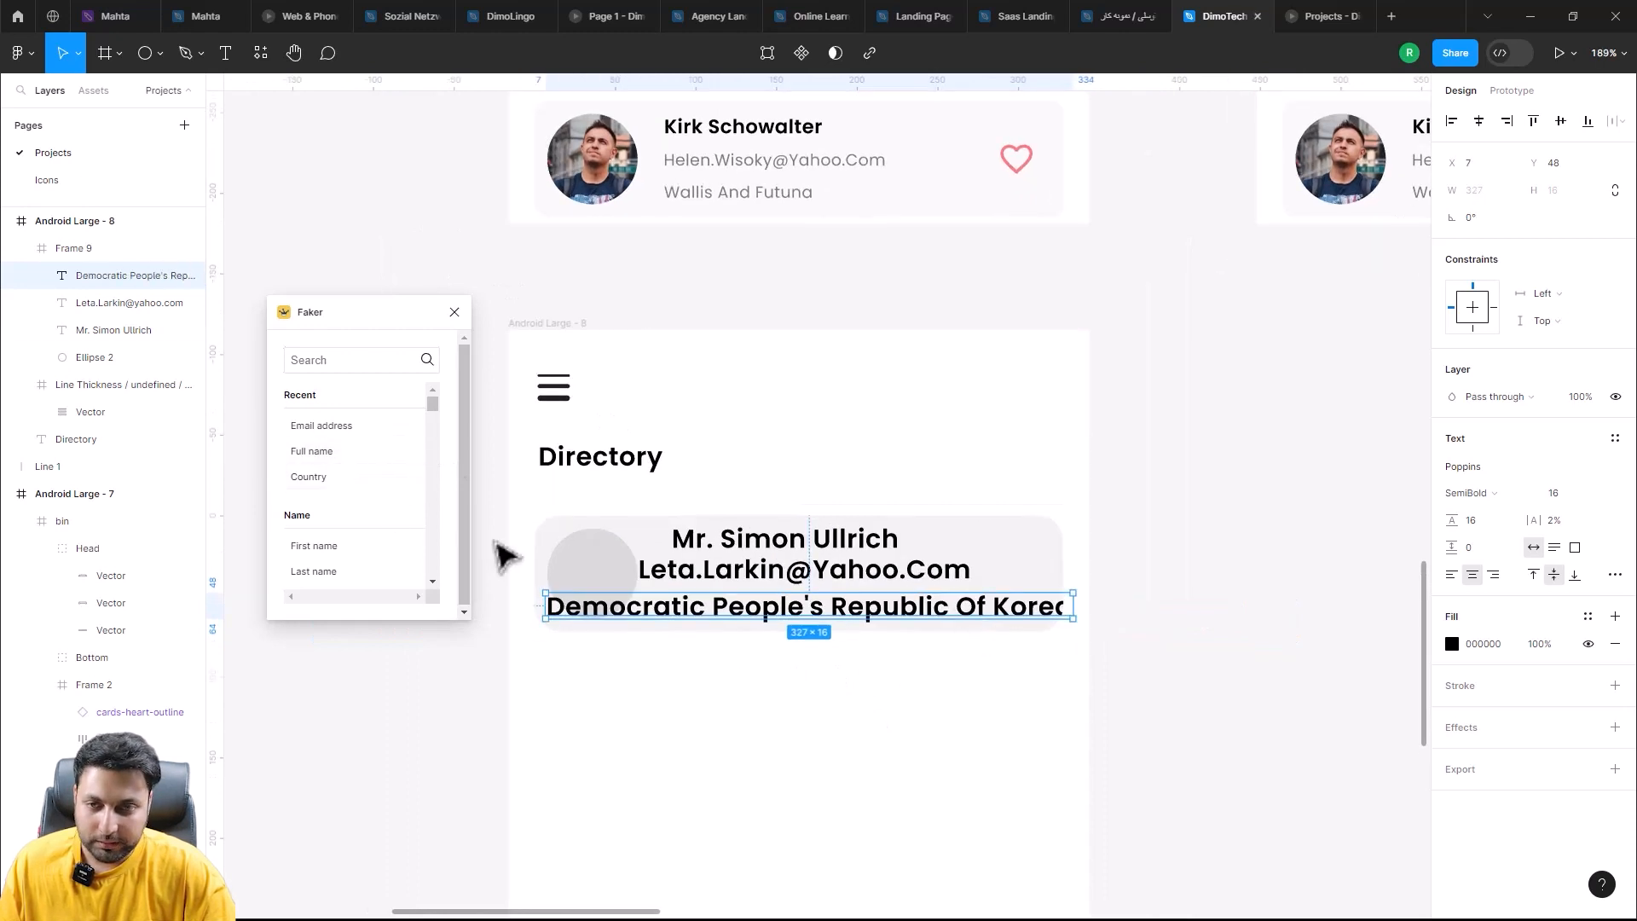
click(309, 477)
scroll(831, 600, up, 3)
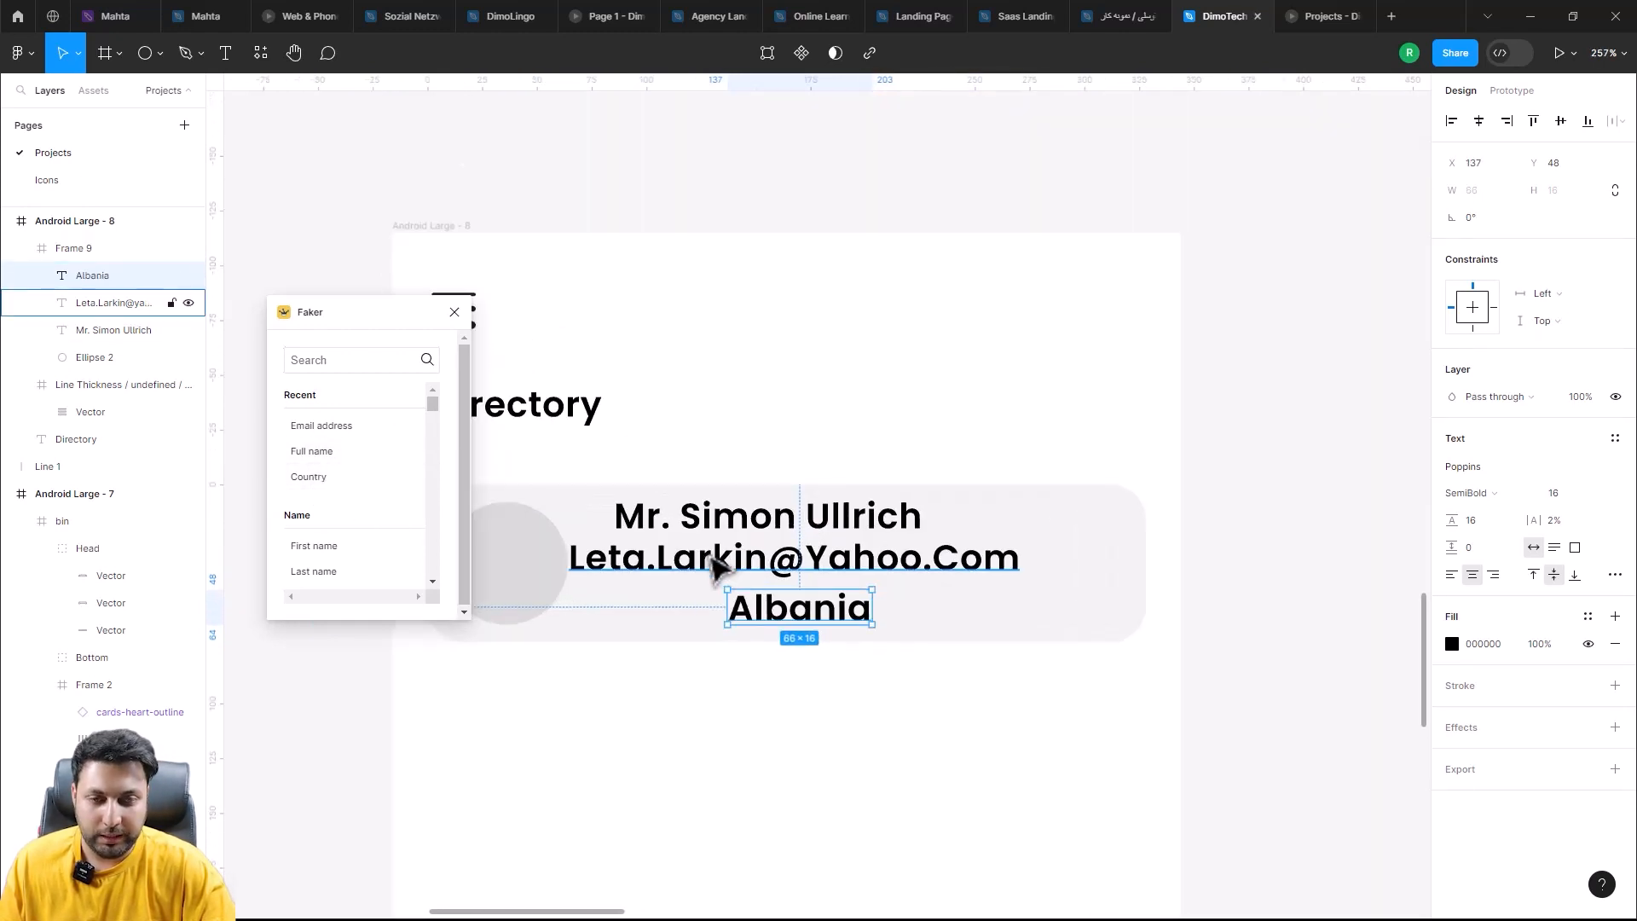
Step: Adjust the placement of the name and e-mail lines and set the name's font size to 14
click(756, 520)
drag(735, 530, 753, 560)
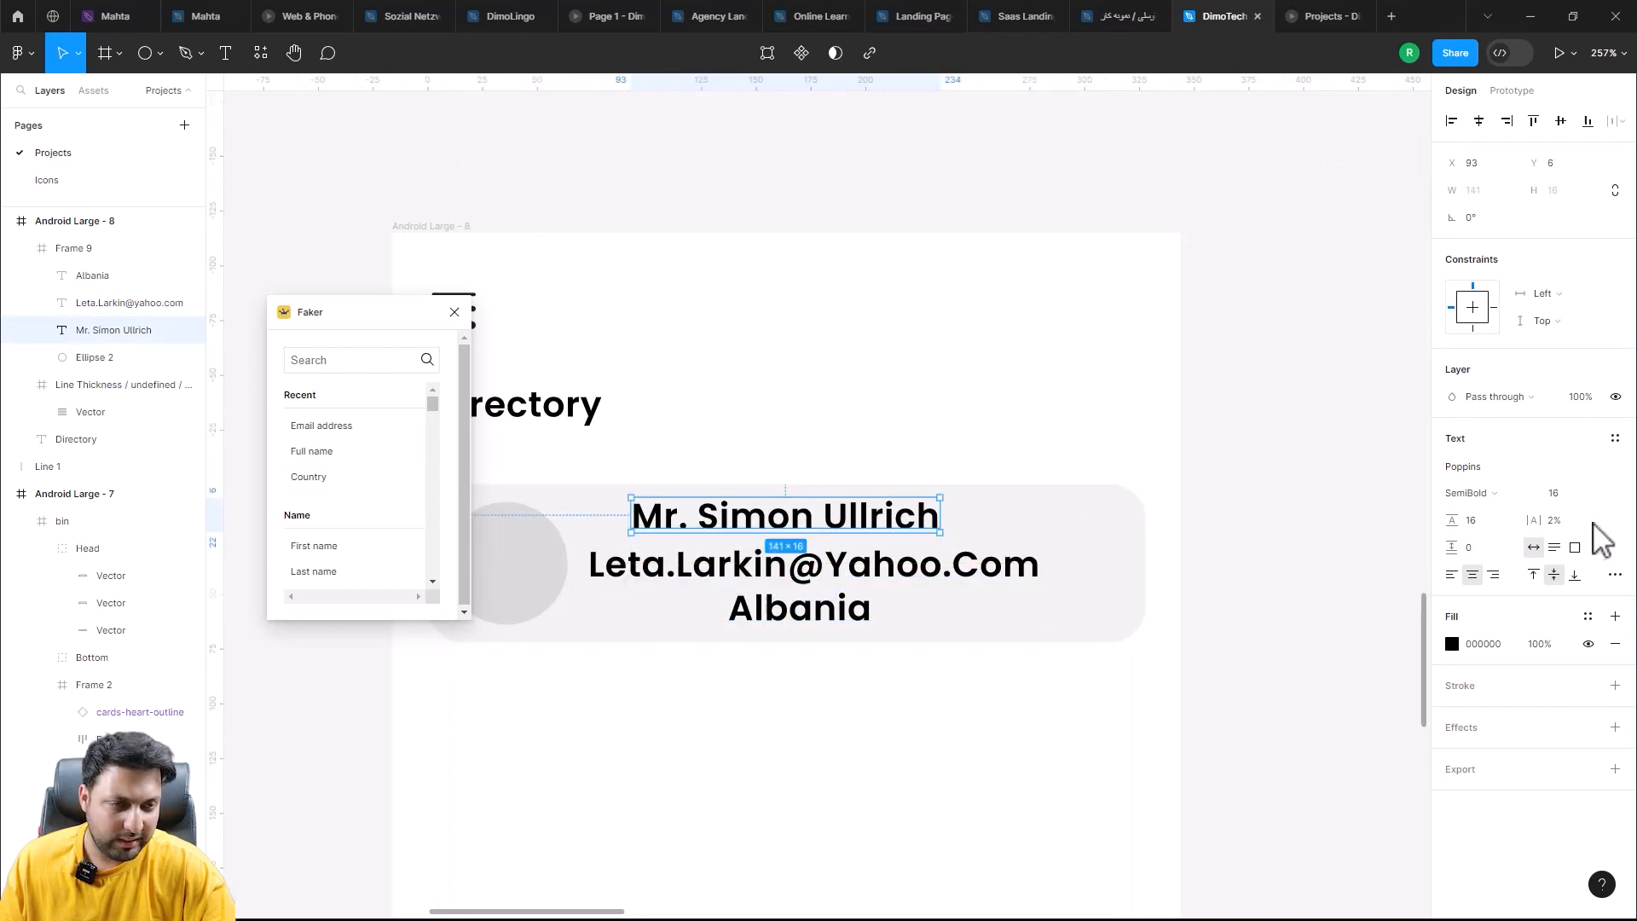
click(1596, 494)
click(1596, 452)
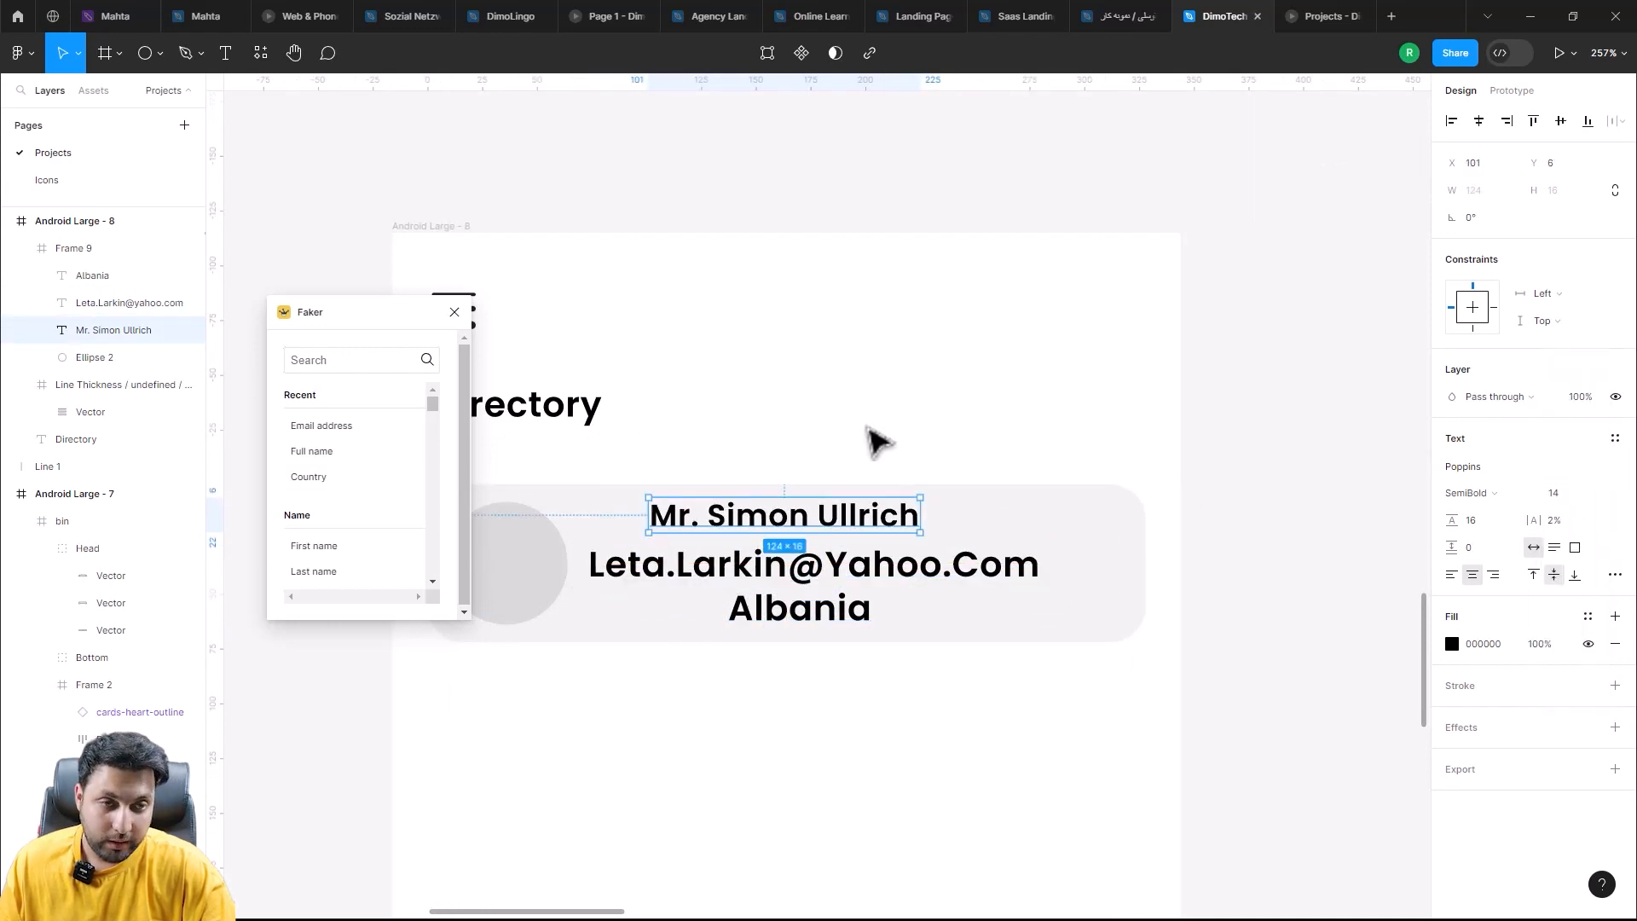
Step: Change the name line's fill to dark grey 202020
scroll(877, 443, up, 2)
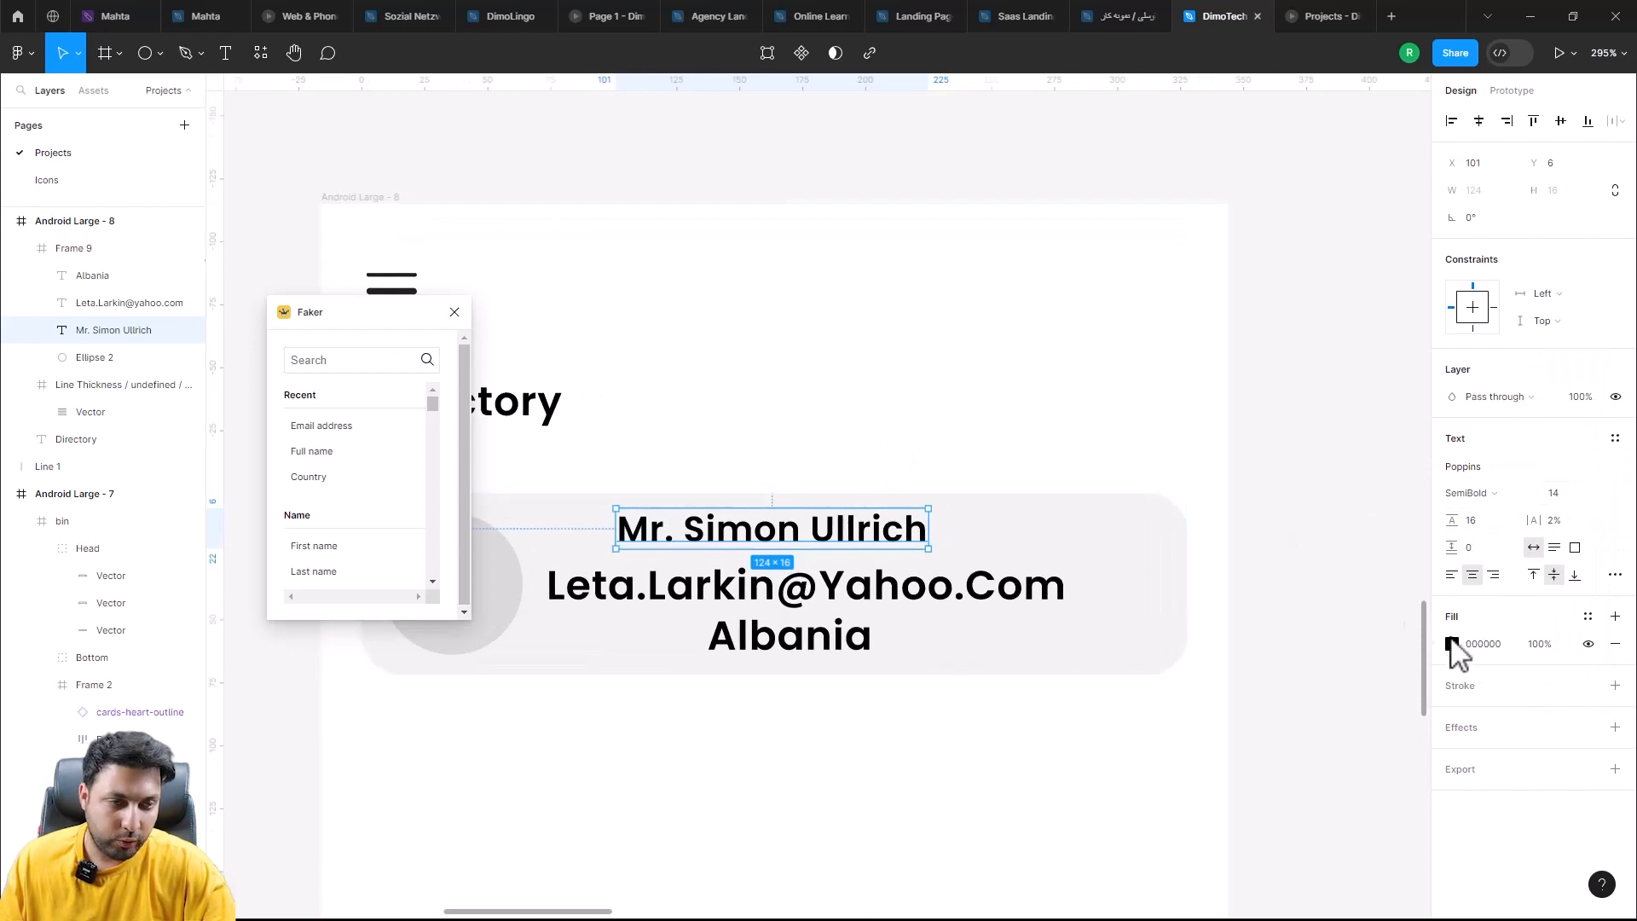
click(1450, 644)
drag(1233, 645, 1227, 662)
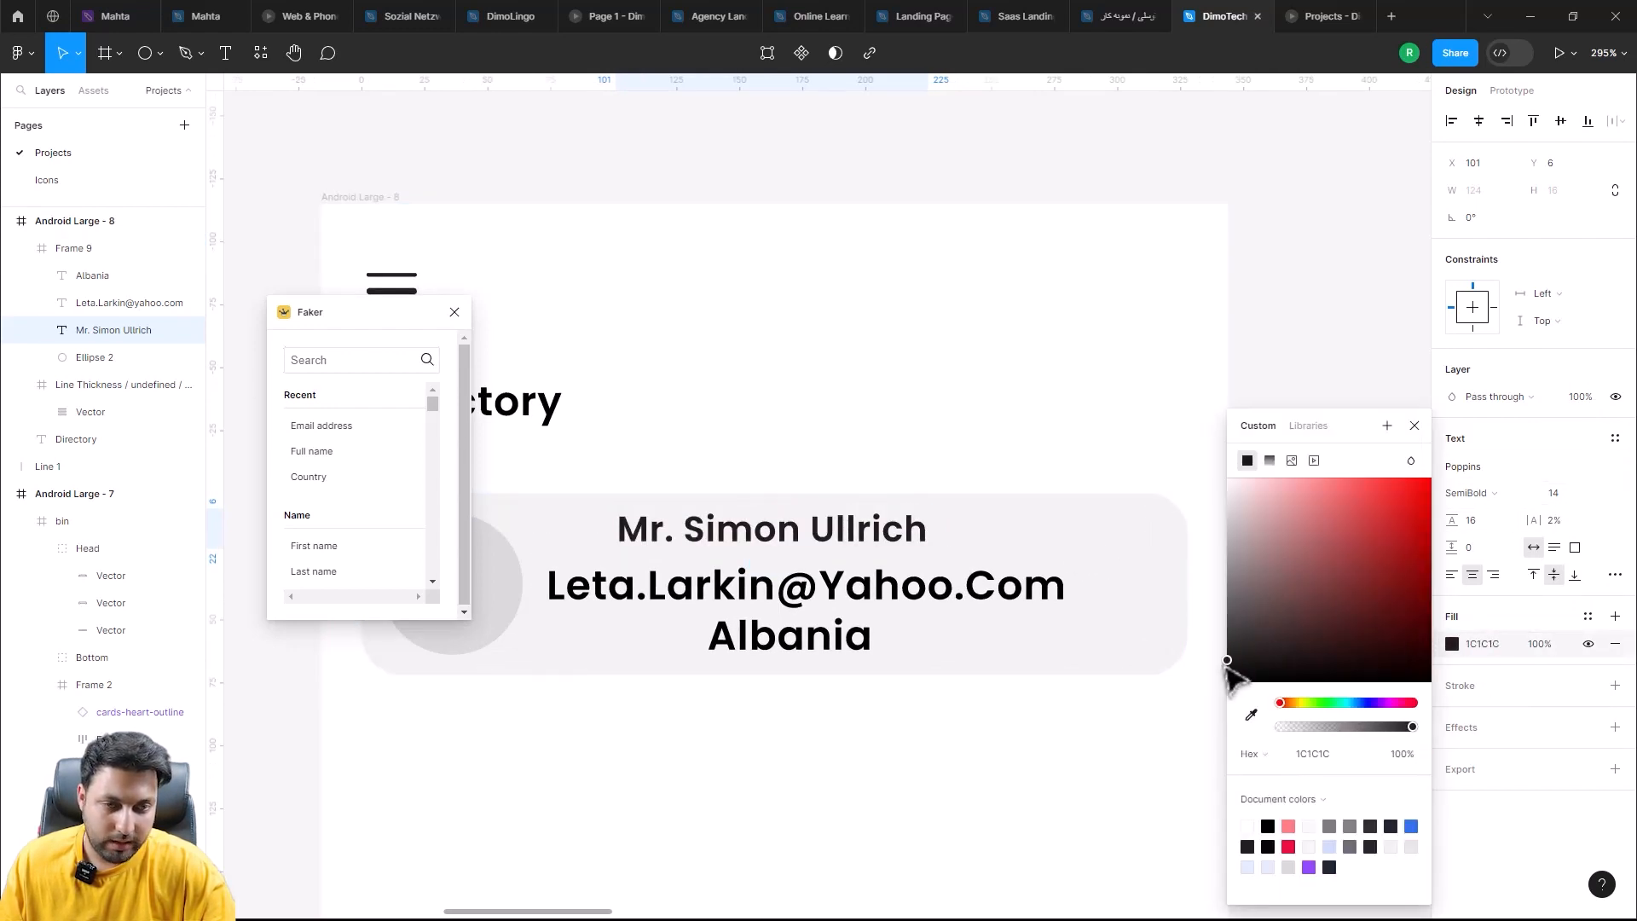
Step: Set the e-mail and country lines to font size 10, Regular weight, with a medium grey 656565 fill
click(938, 601)
shift+click(848, 636)
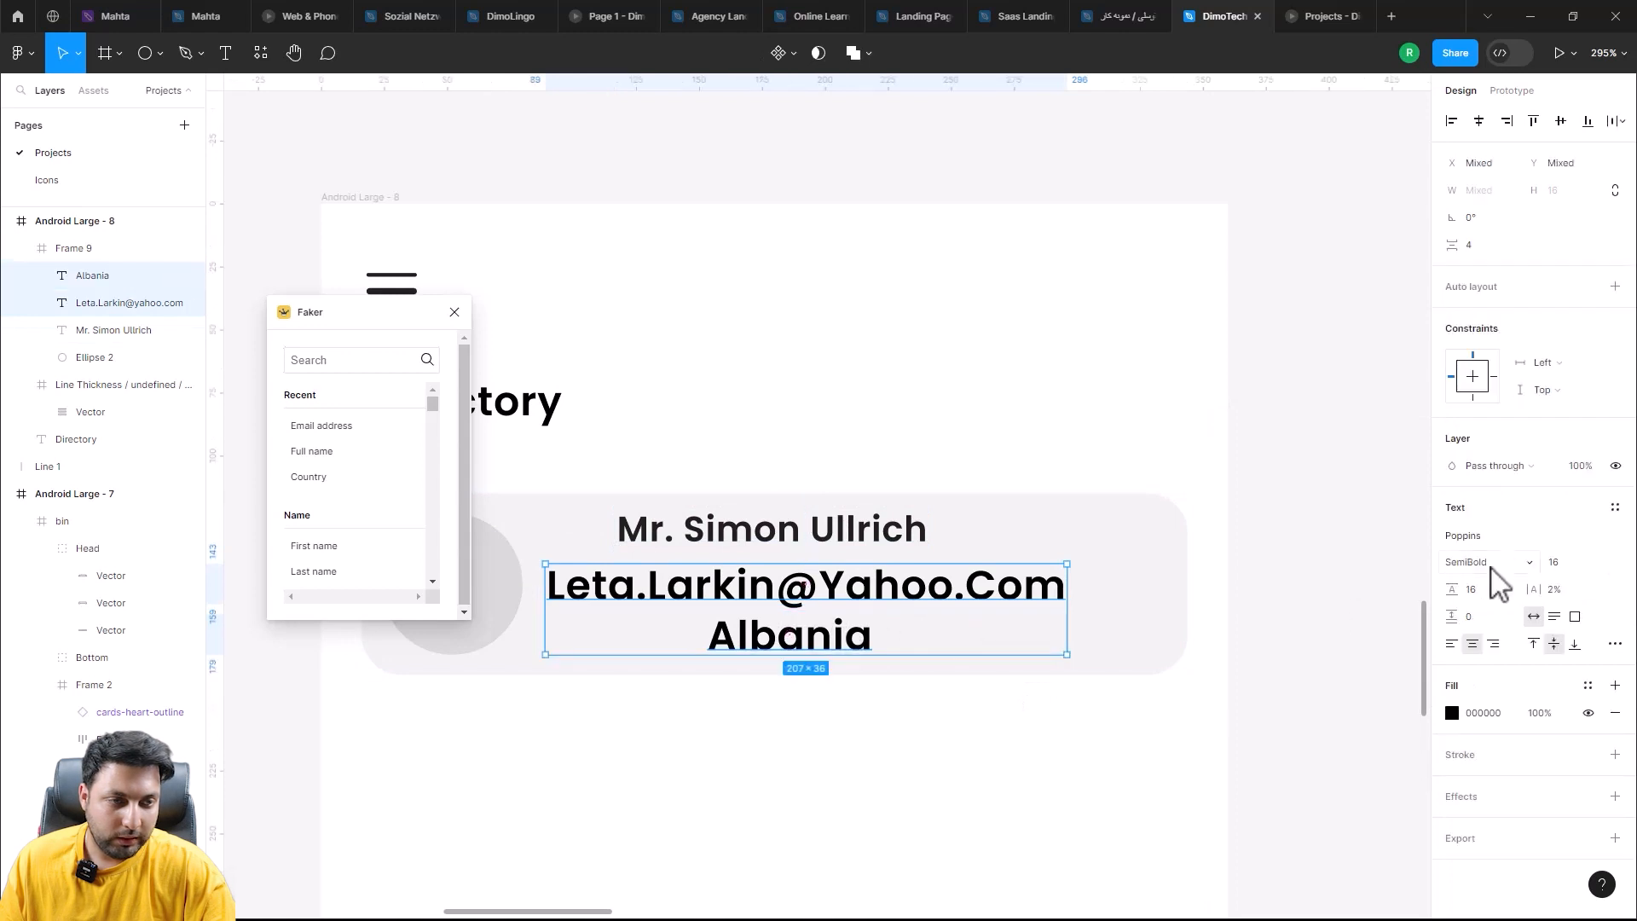
key(Return)
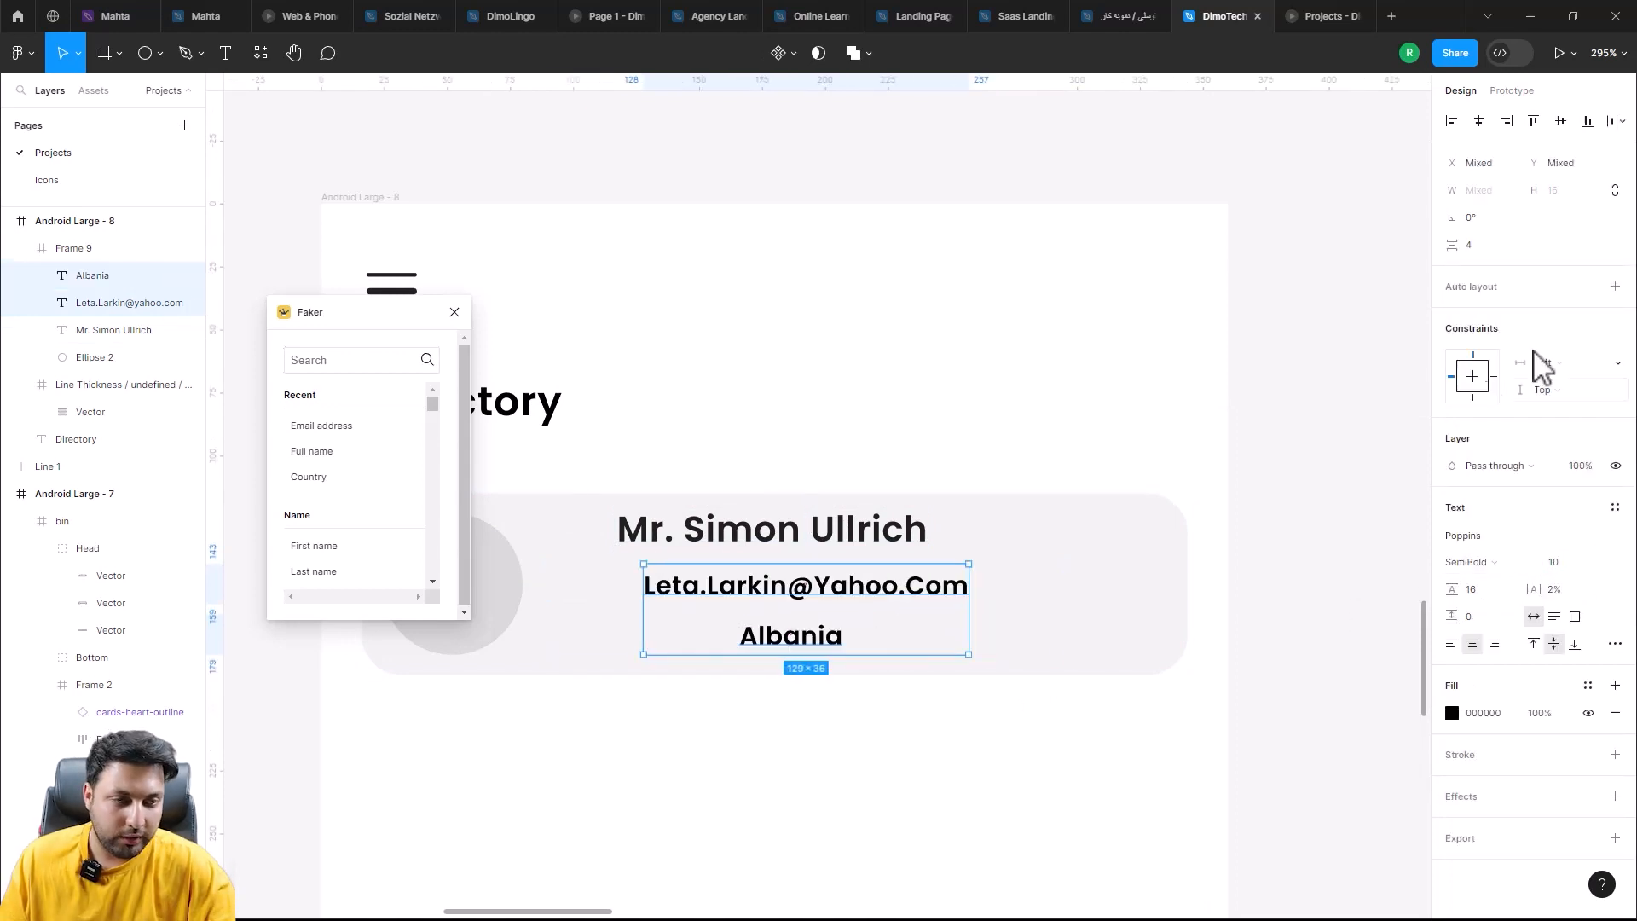
click(1483, 563)
click(1490, 517)
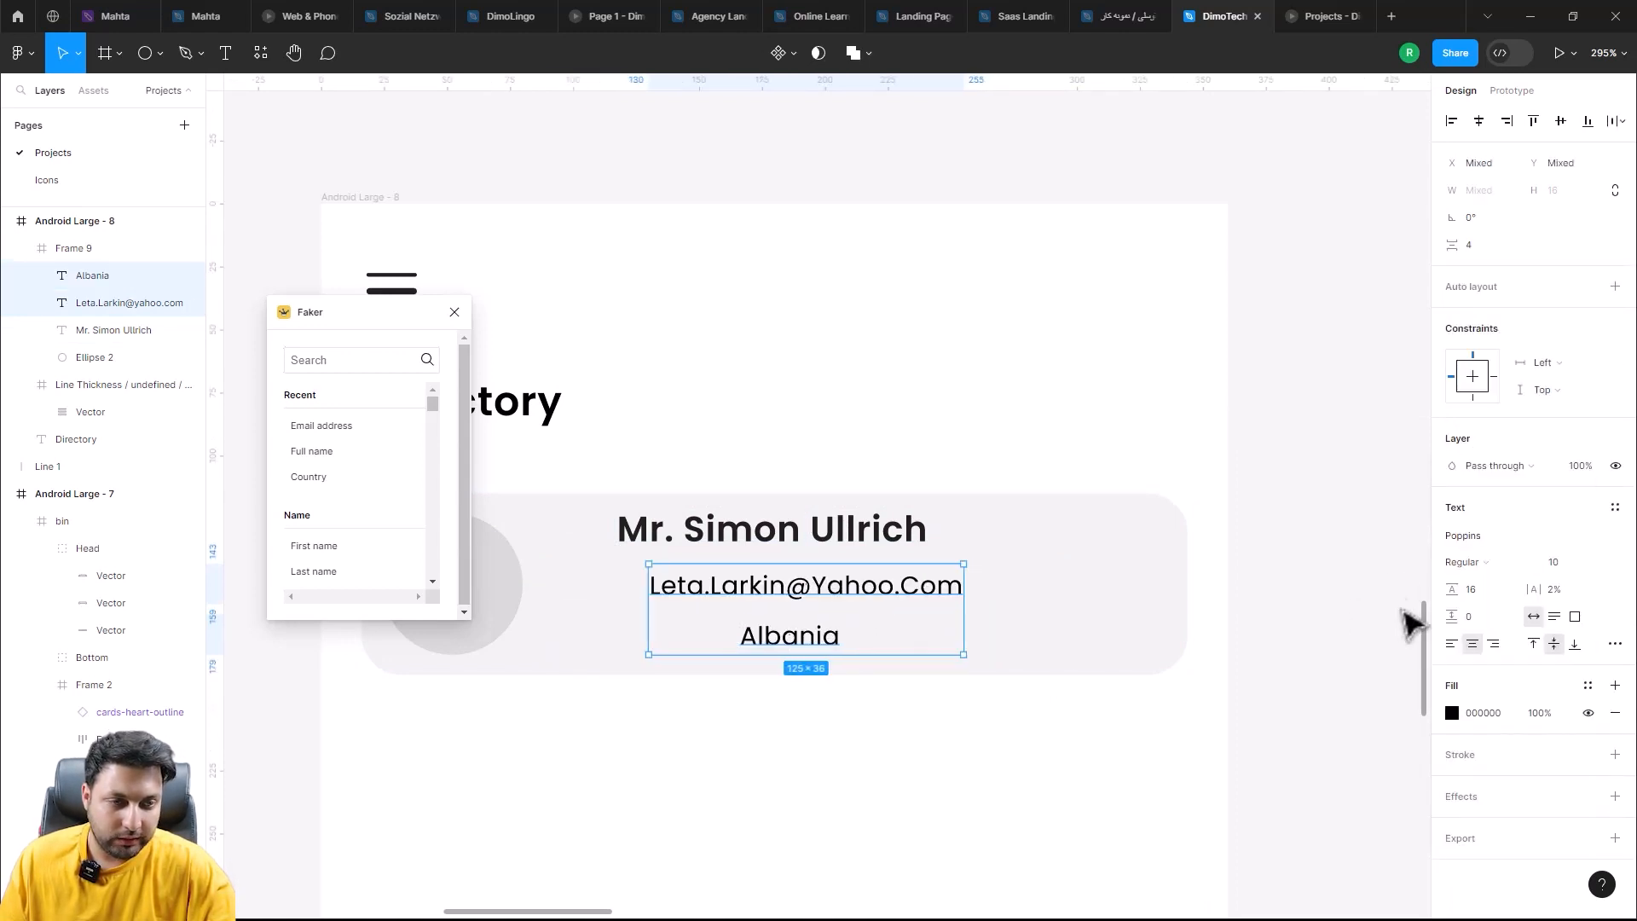
click(1452, 713)
drag(1283, 597, 1206, 616)
click(1021, 576)
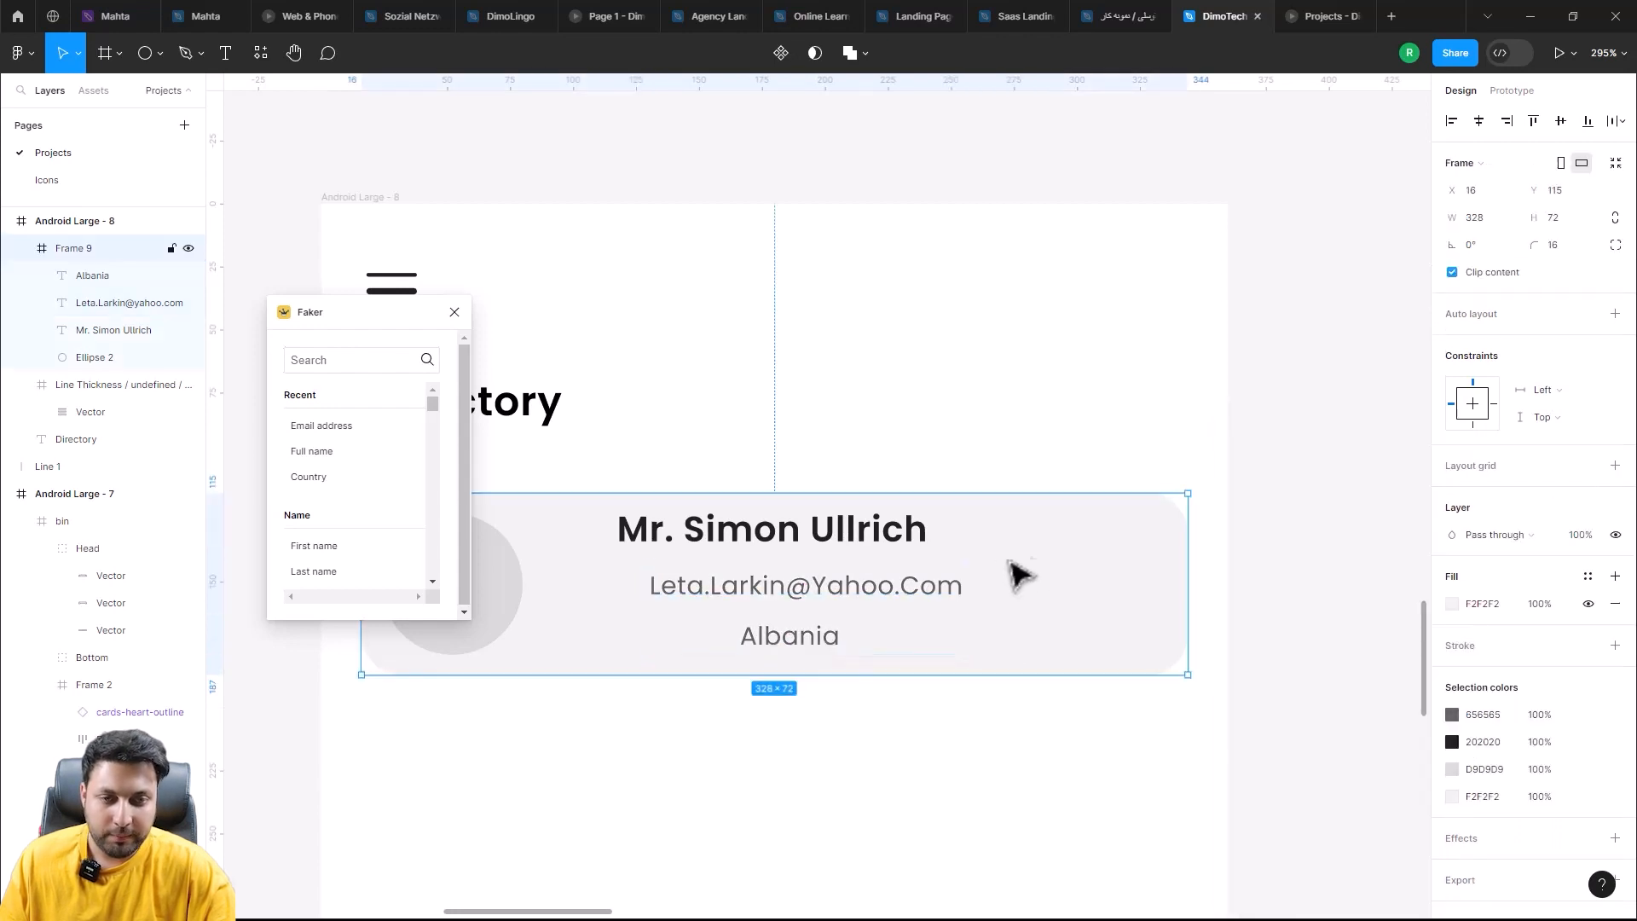
Step: Combine the three text lines into a vertical auto layout with a spacing of 4
drag(979, 559, 786, 631)
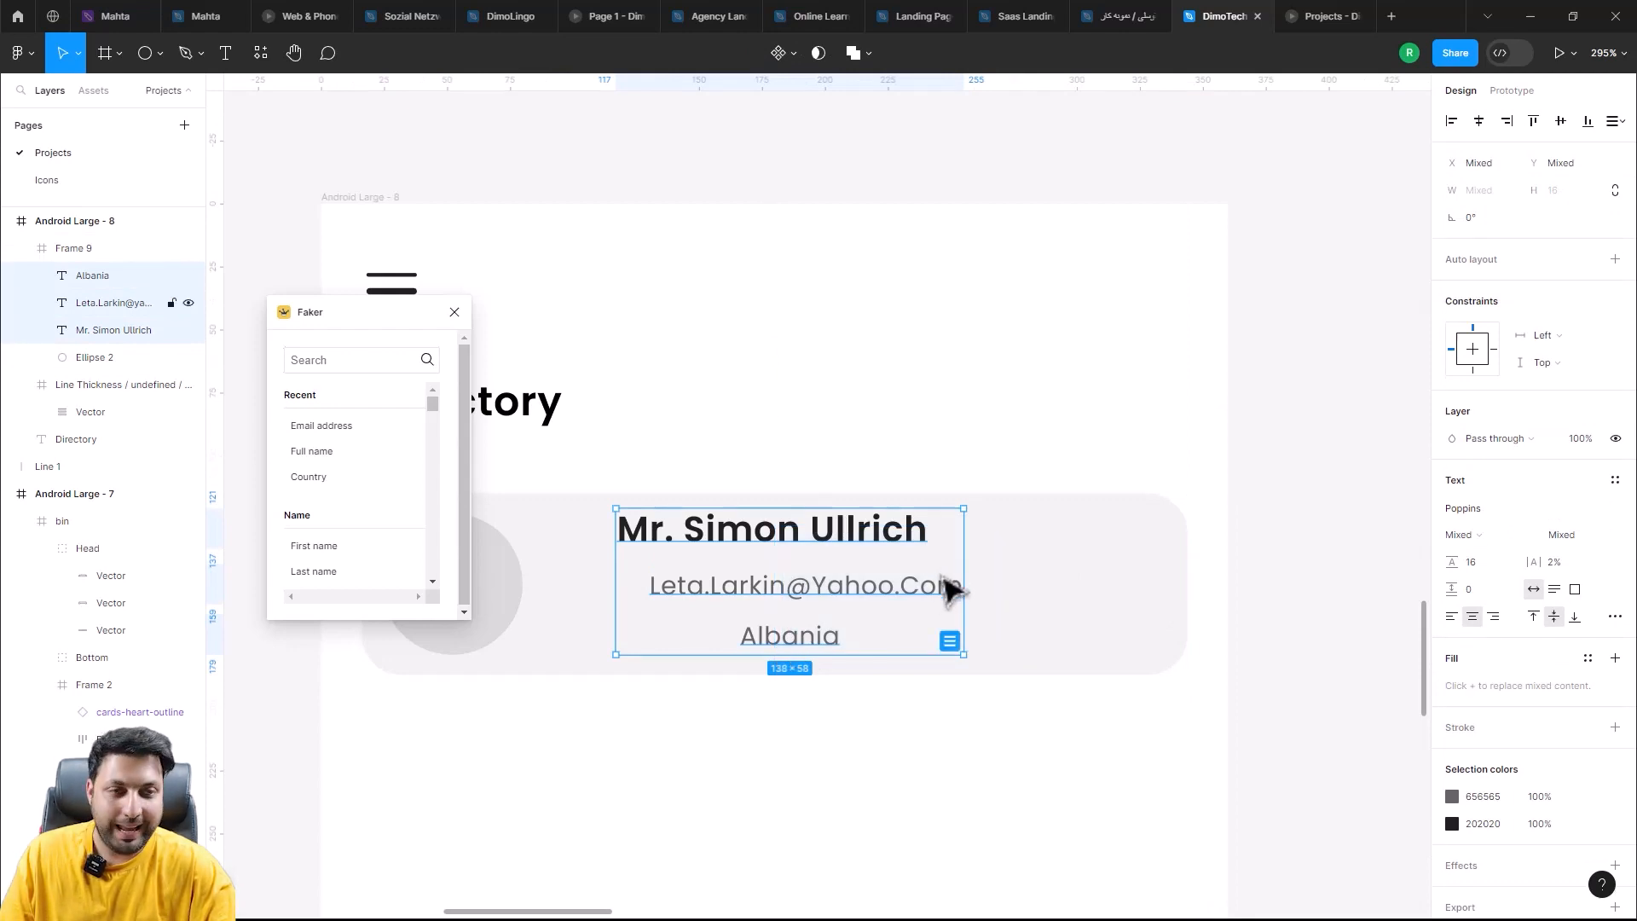
key(shift+a)
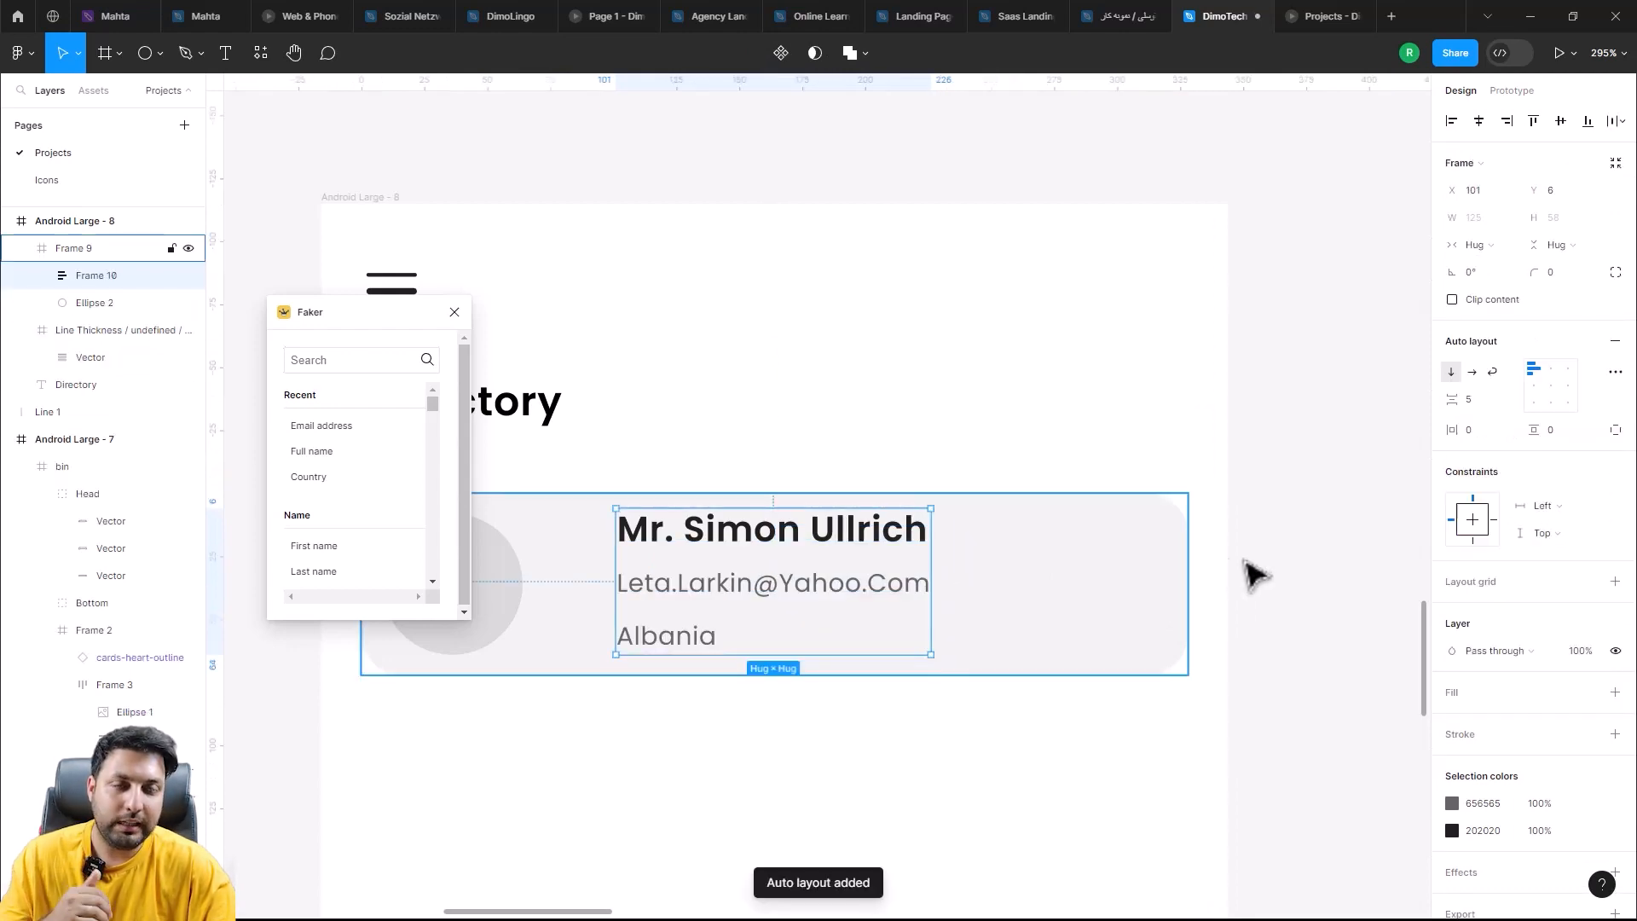
scroll(997, 621, left, 2)
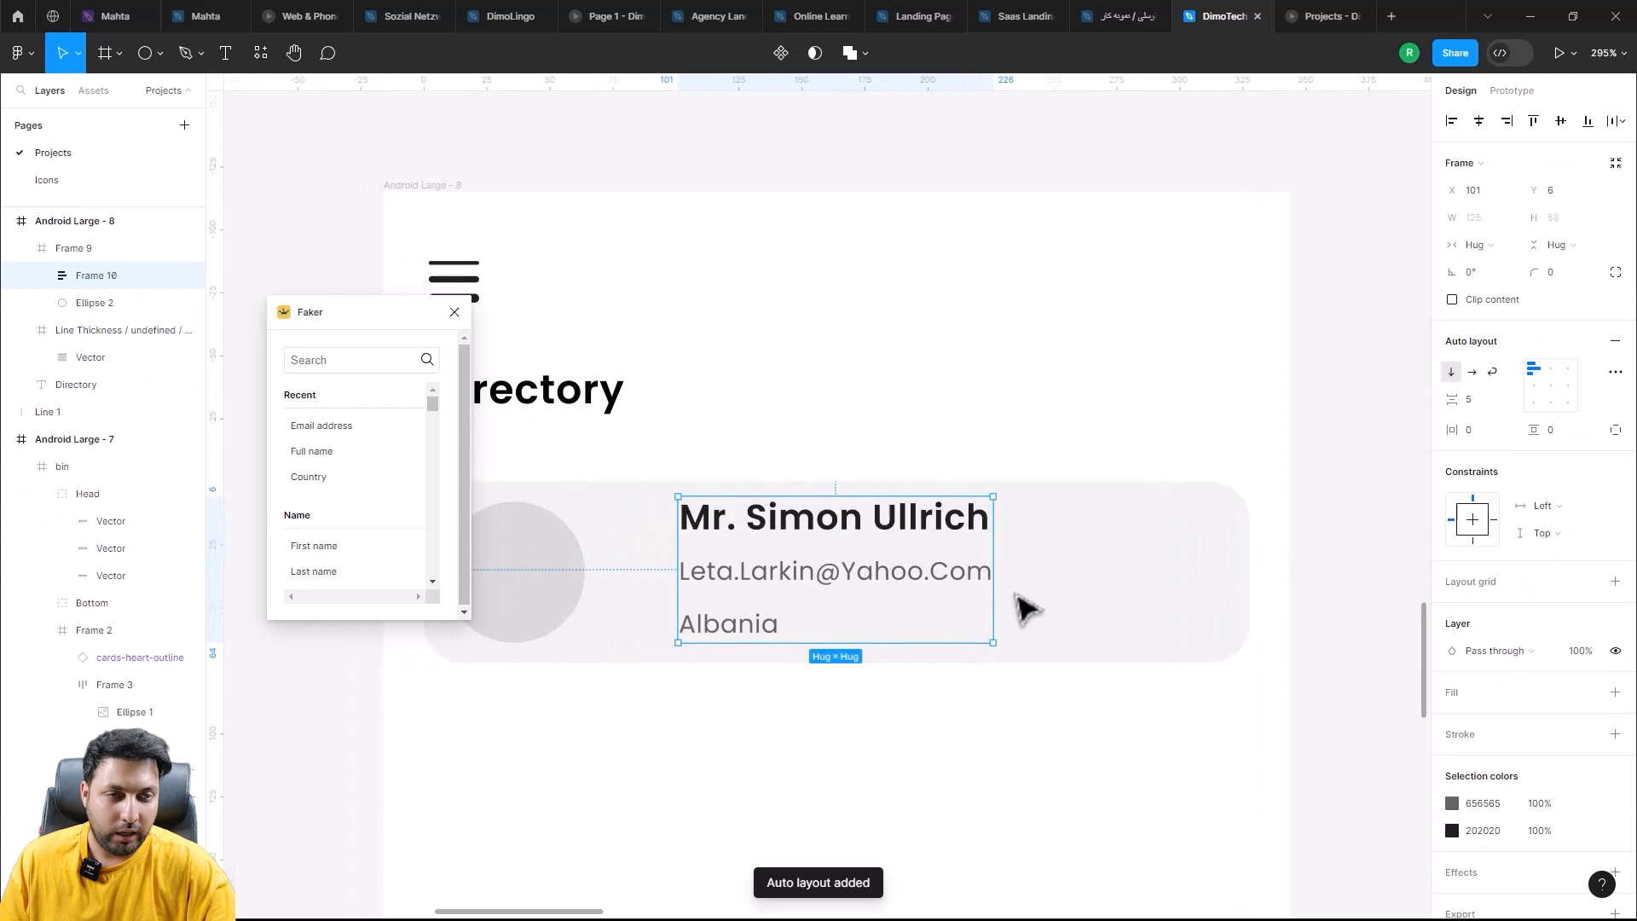
click(1481, 400)
text(4)
key(Return)
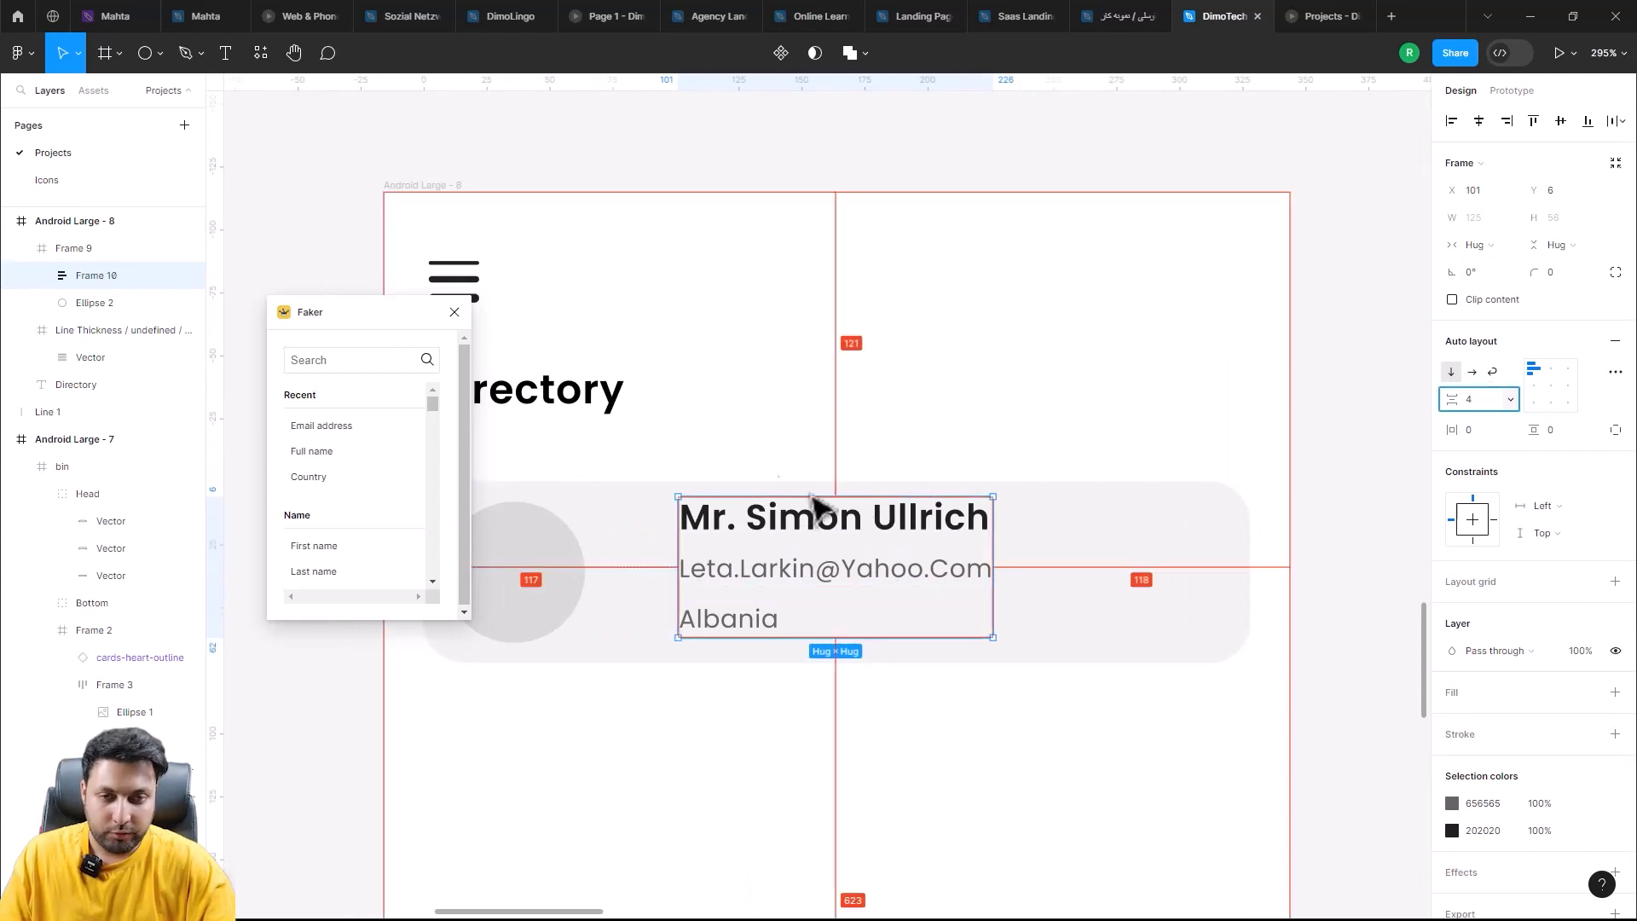
Step: Move the text stack beside the avatar, 74 from the card's left edge and 8 from its top
drag(869, 556, 822, 502)
scroll(810, 622, left, 3)
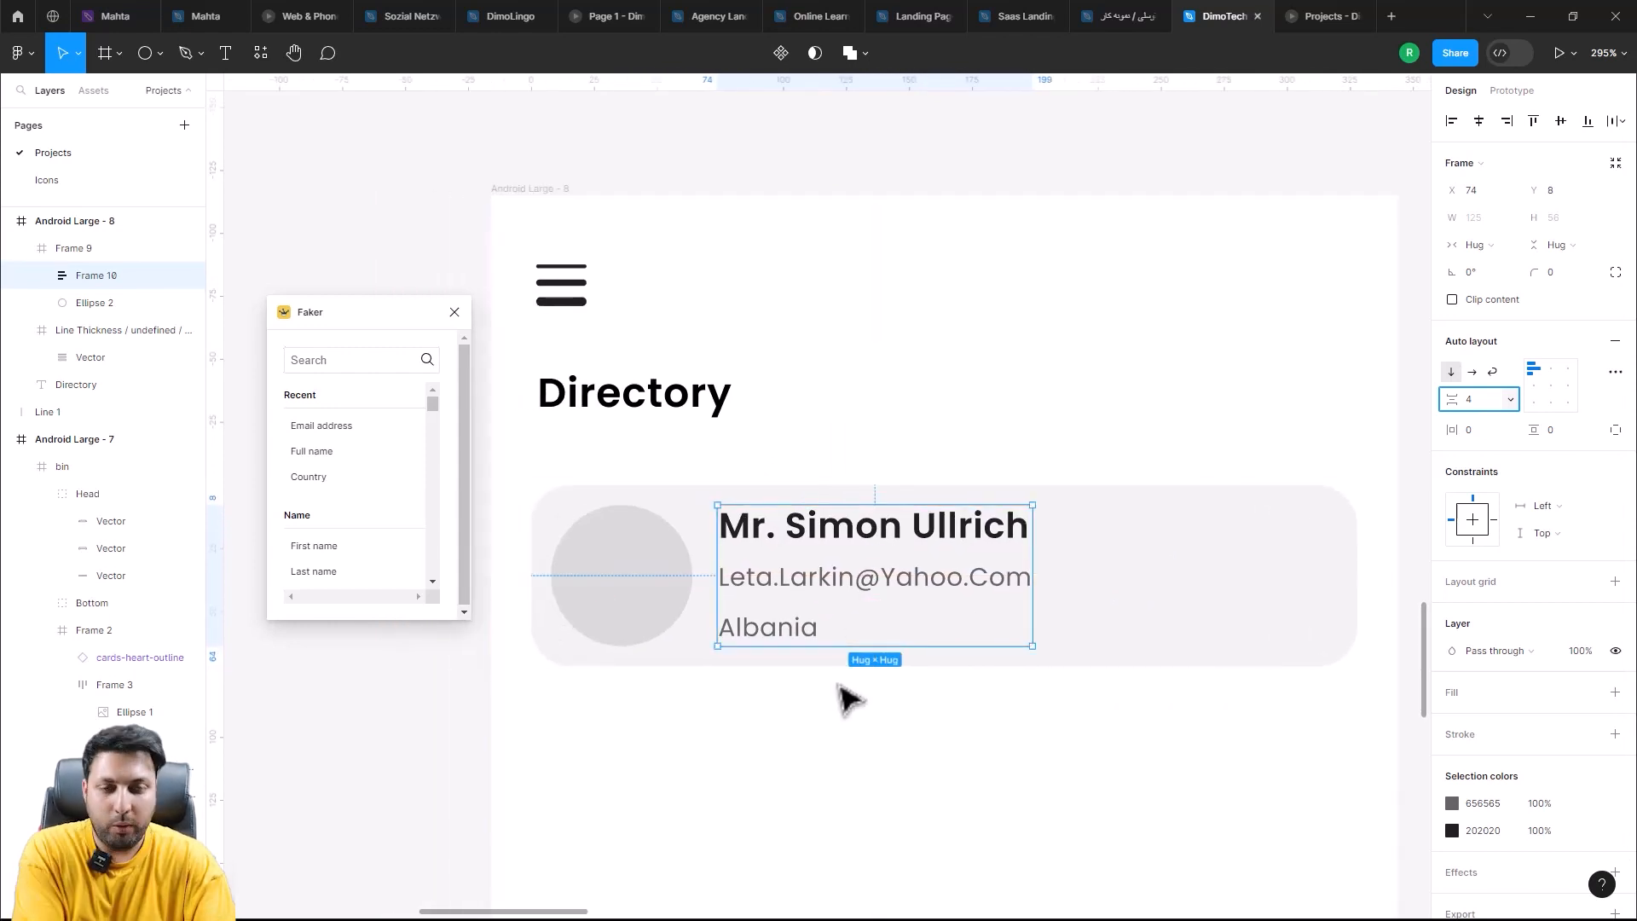
drag(1168, 662, 1090, 705)
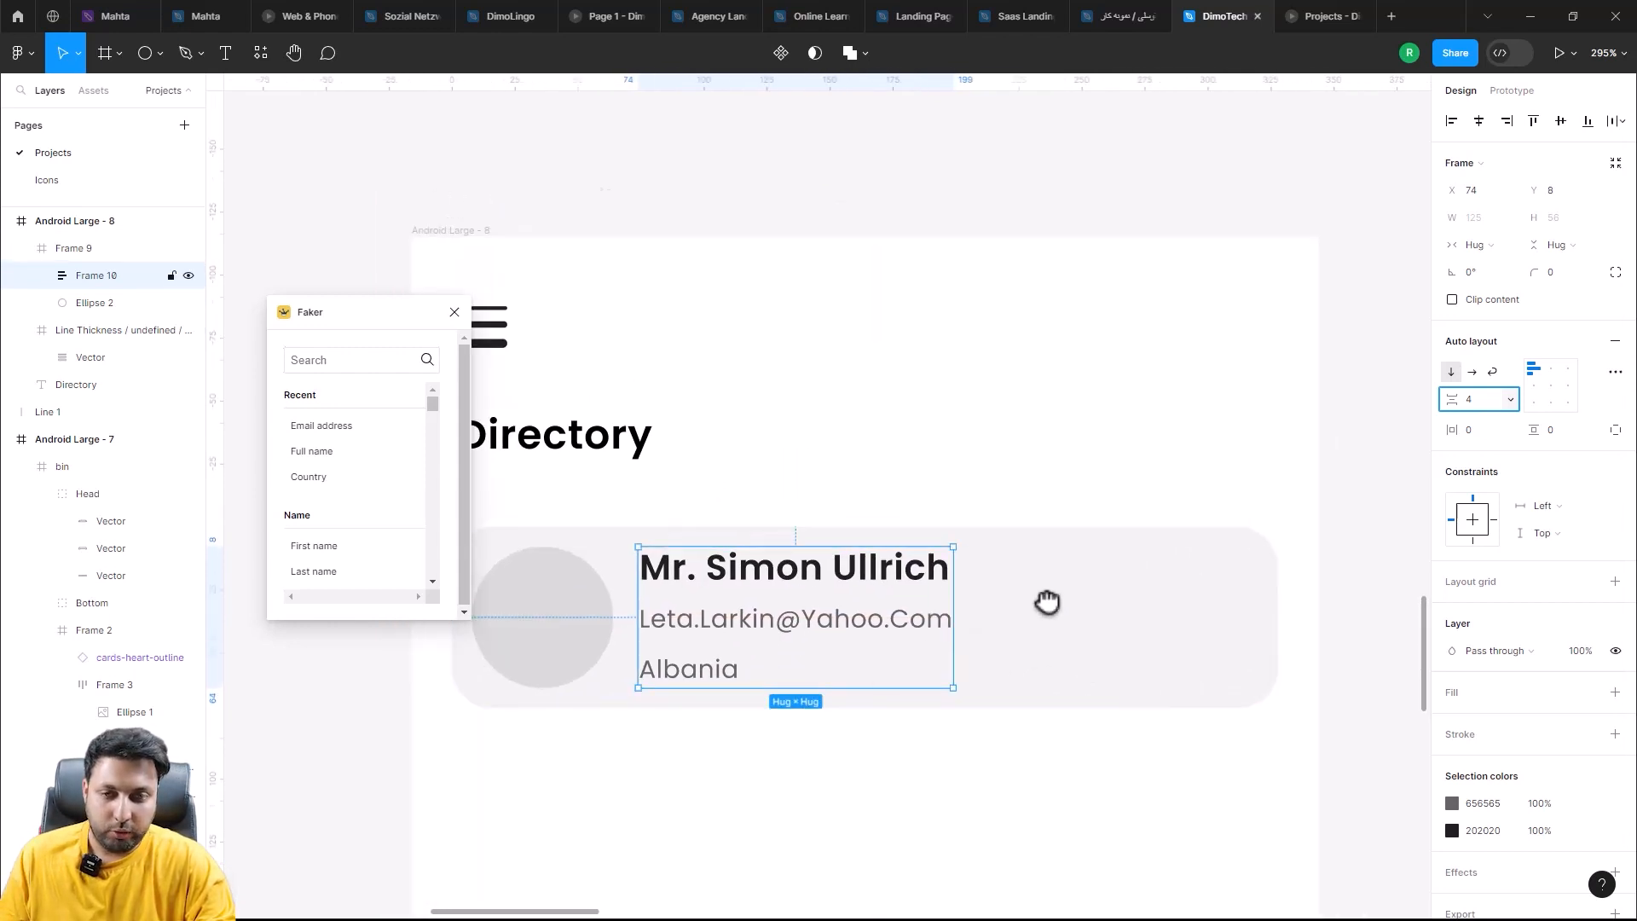
drag(1045, 602, 1262, 540)
Step: Close Faker and use the UI Faces plugin to apply a random face photo to the avatar circle
click(455, 312)
key(ctrl+/)
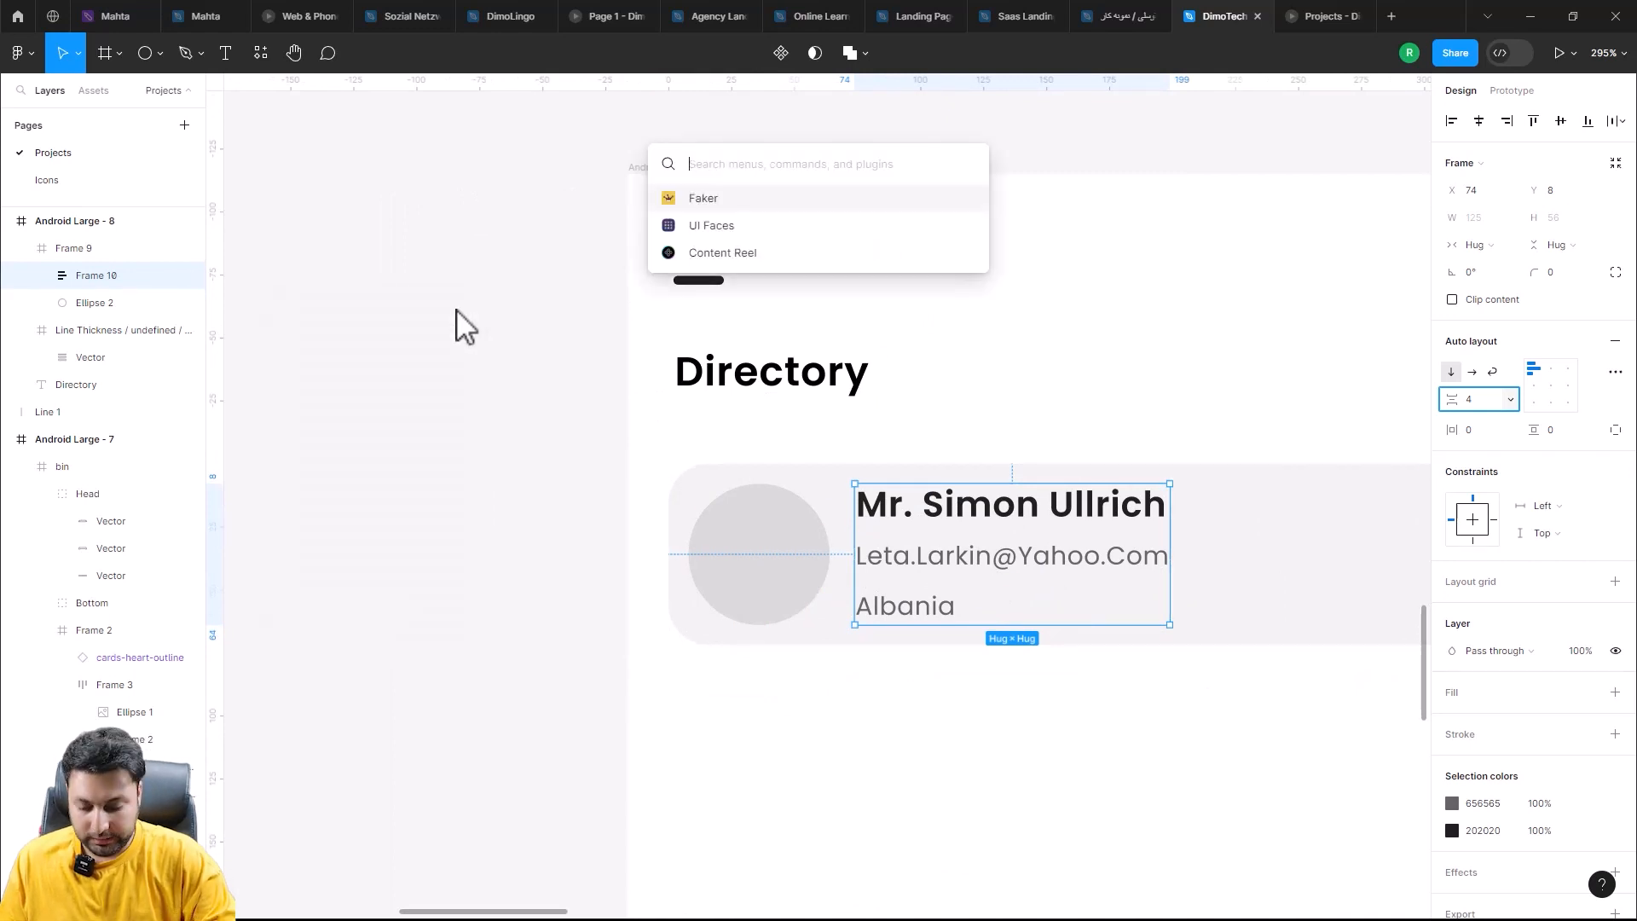
key(Down)
key(Return)
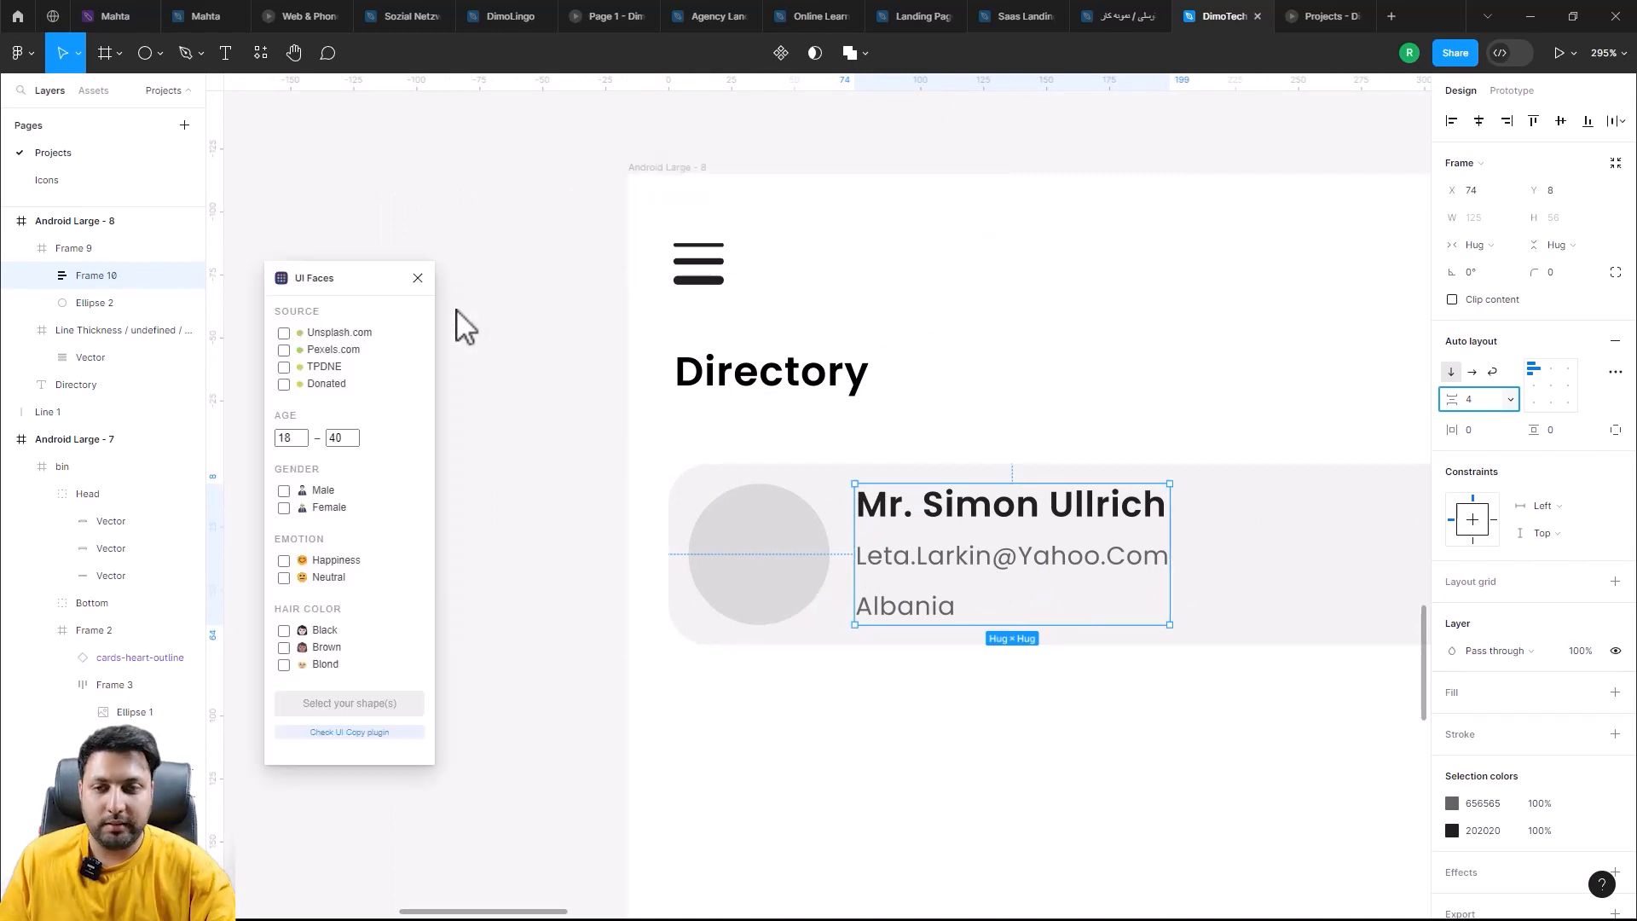
click(726, 564)
click(725, 564)
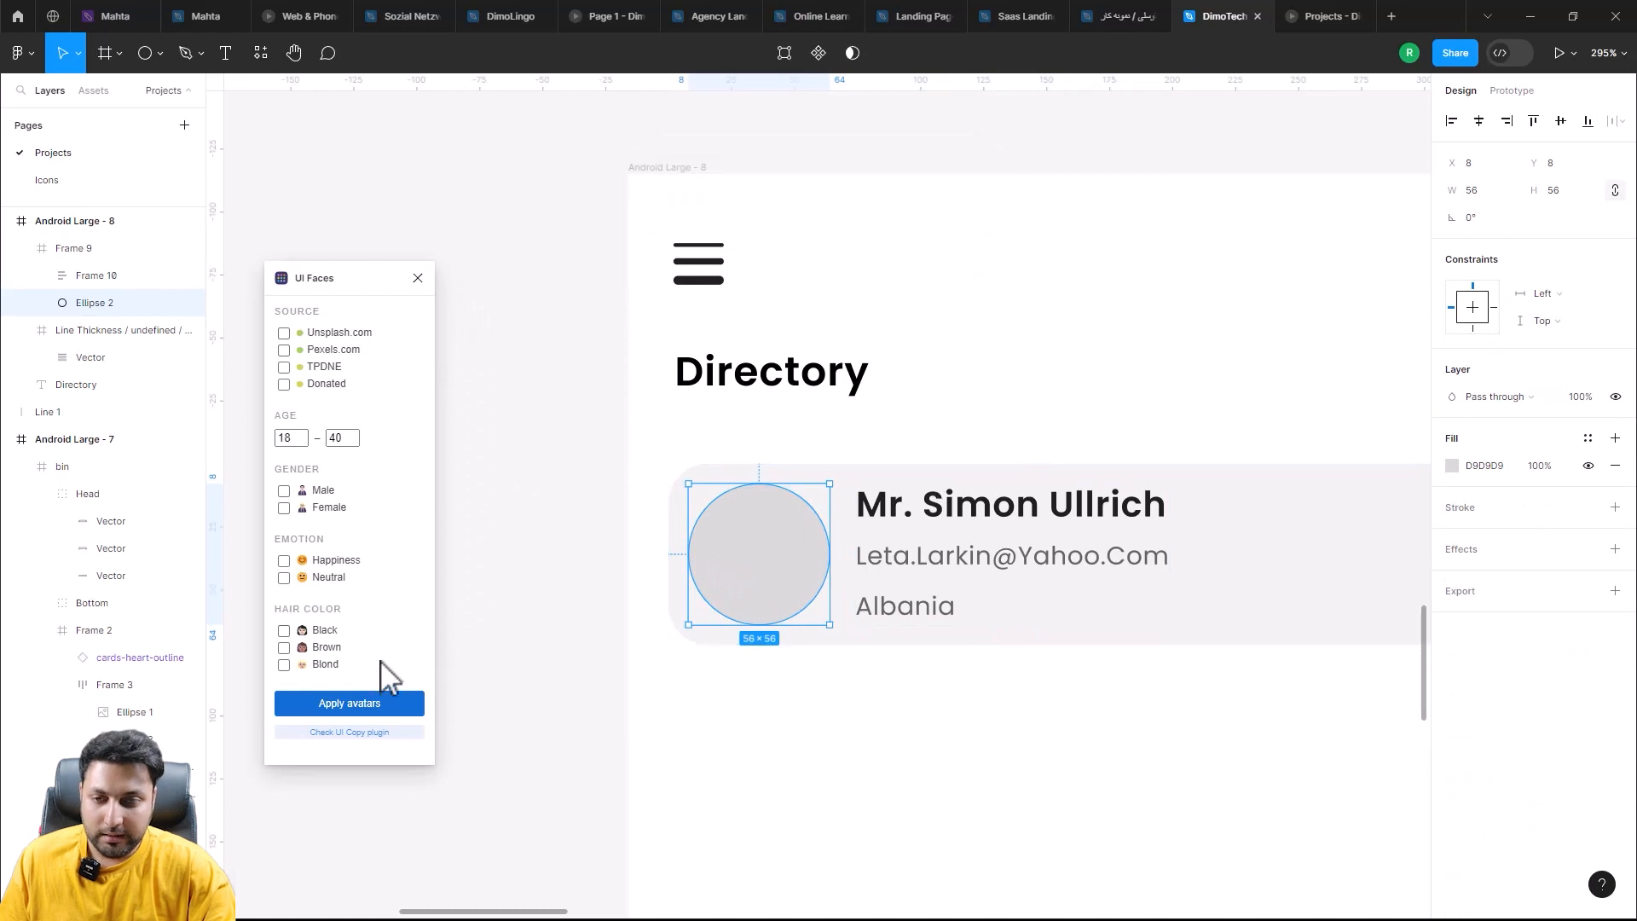
click(362, 704)
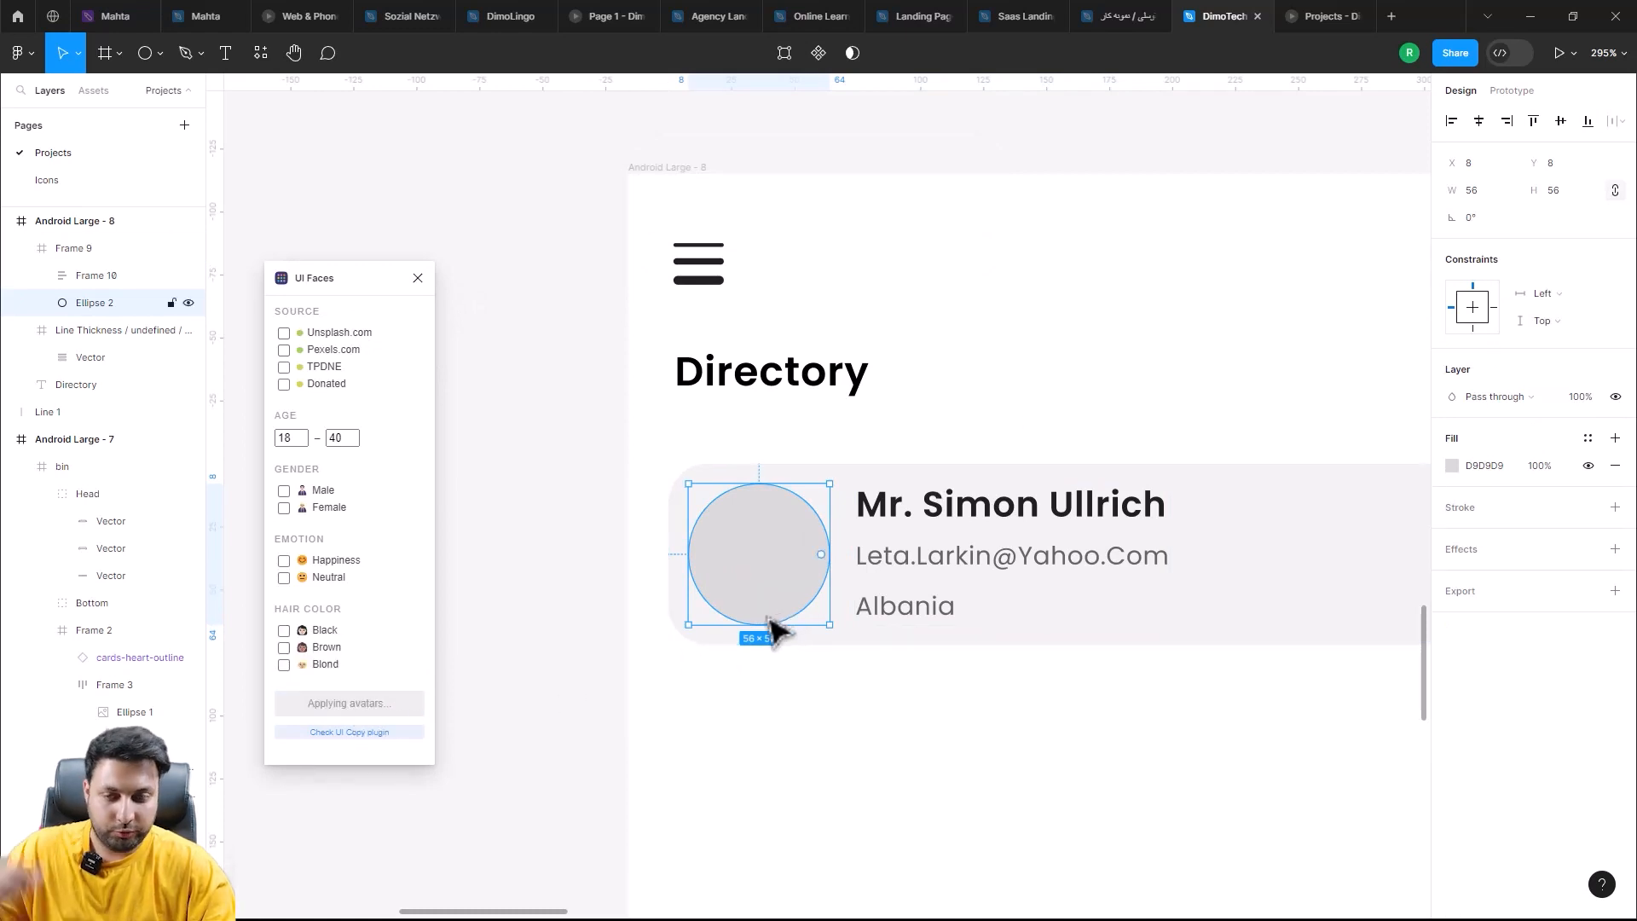
scroll(818, 669, down, 4)
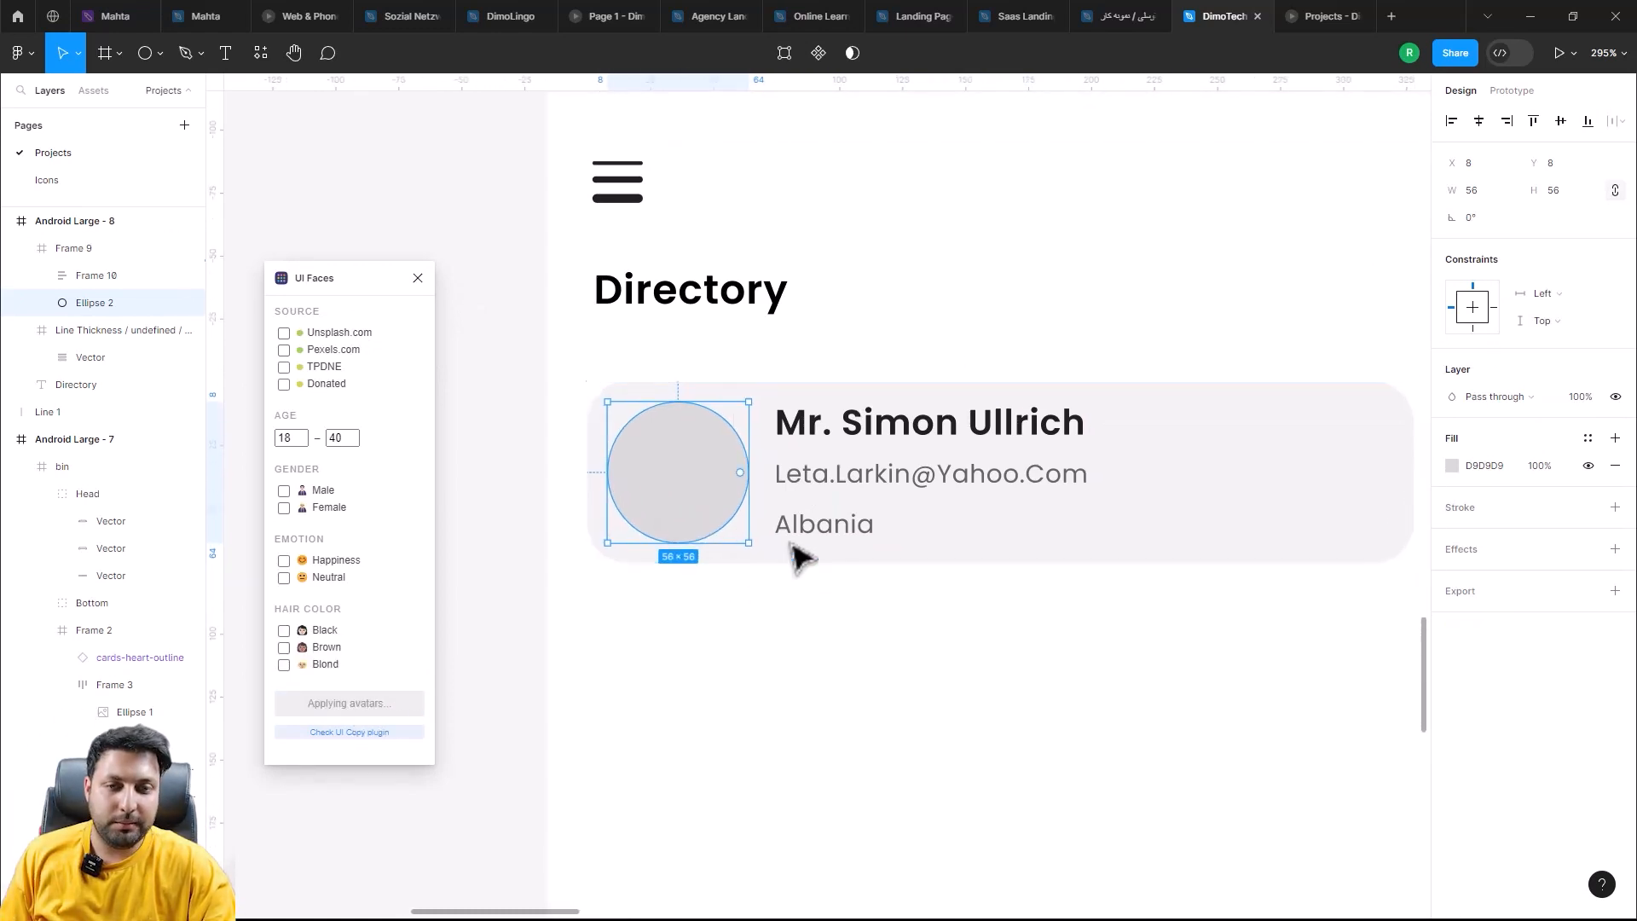
Step: Copy the heart icon from the finished screen's last contact card into the new card and centre it vertically
scroll(864, 641, down, 3)
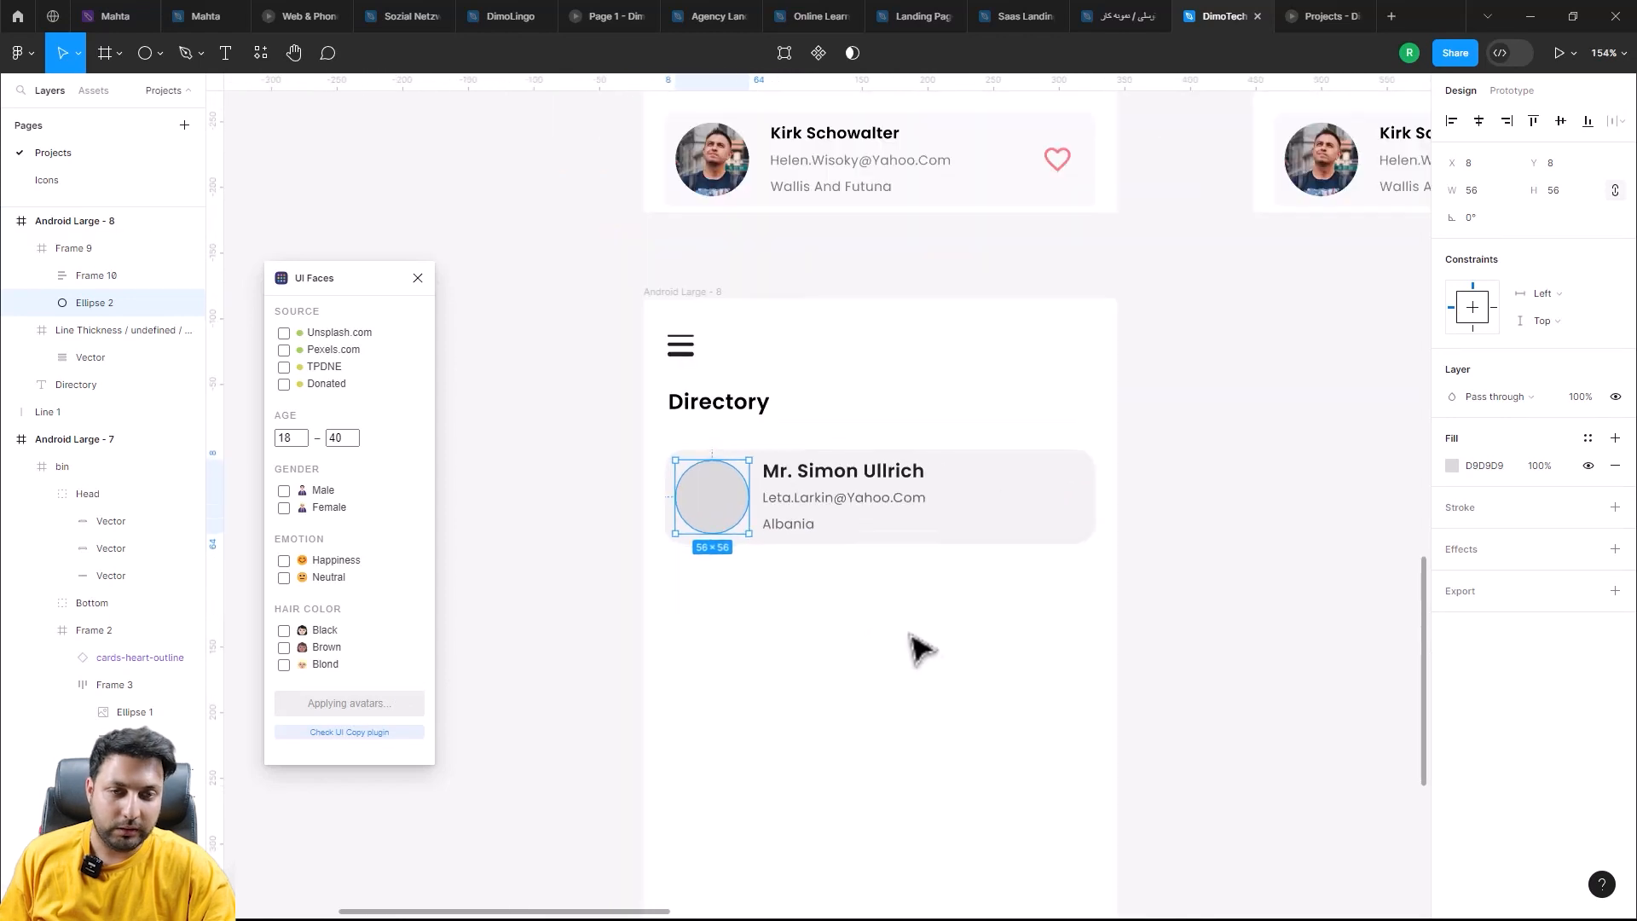
scroll(777, 576, up, 1)
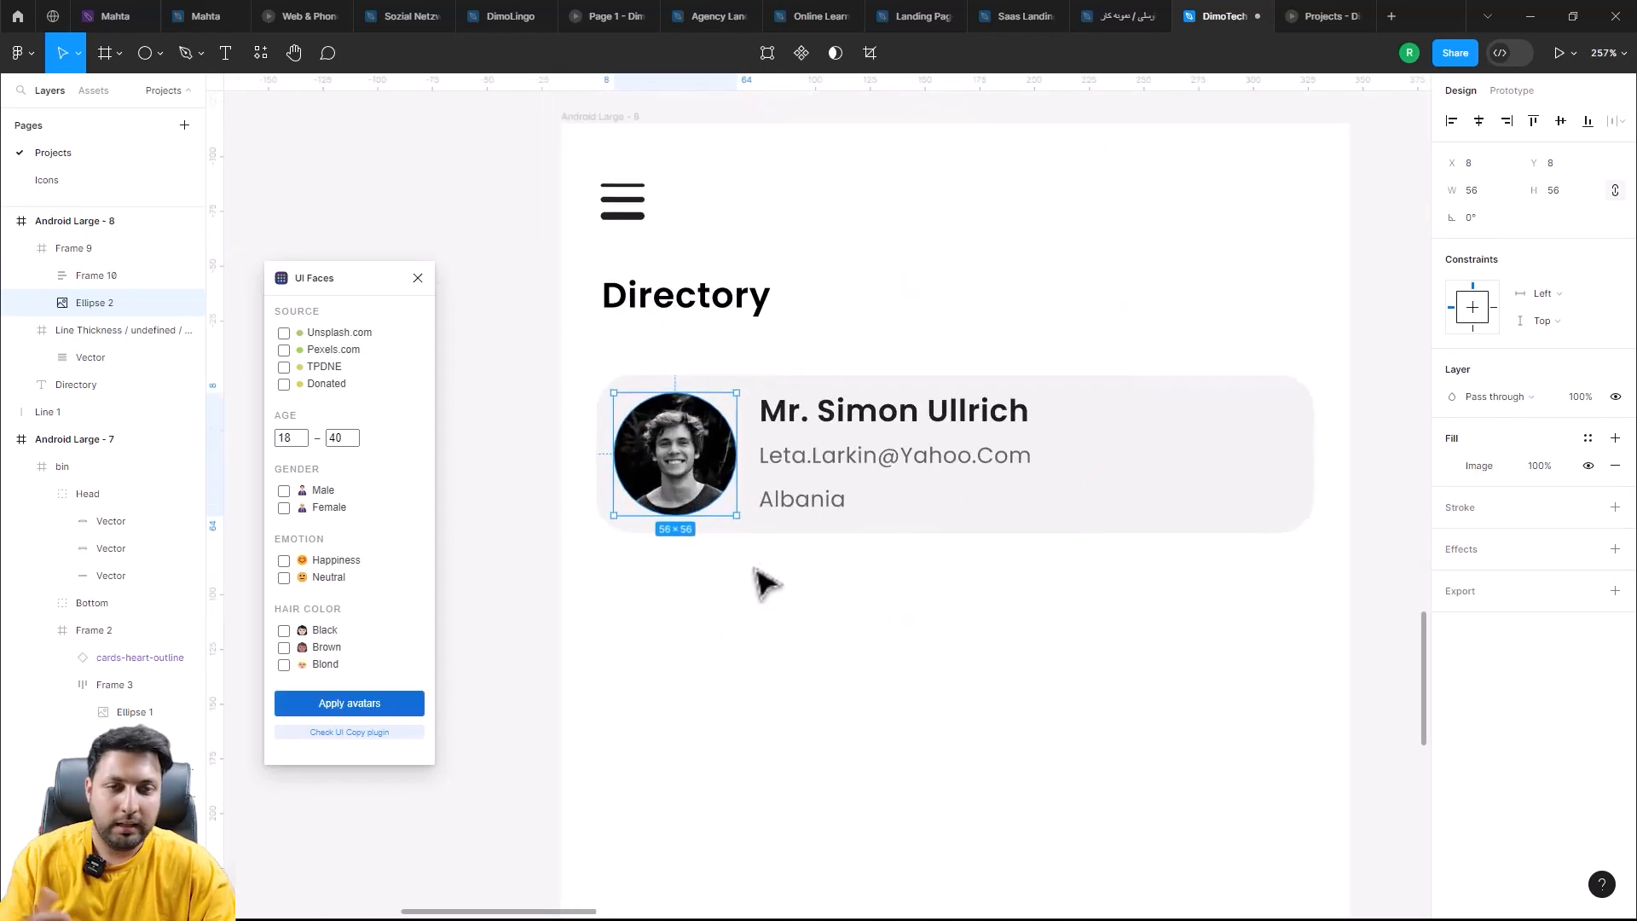
scroll(938, 574, right, 3)
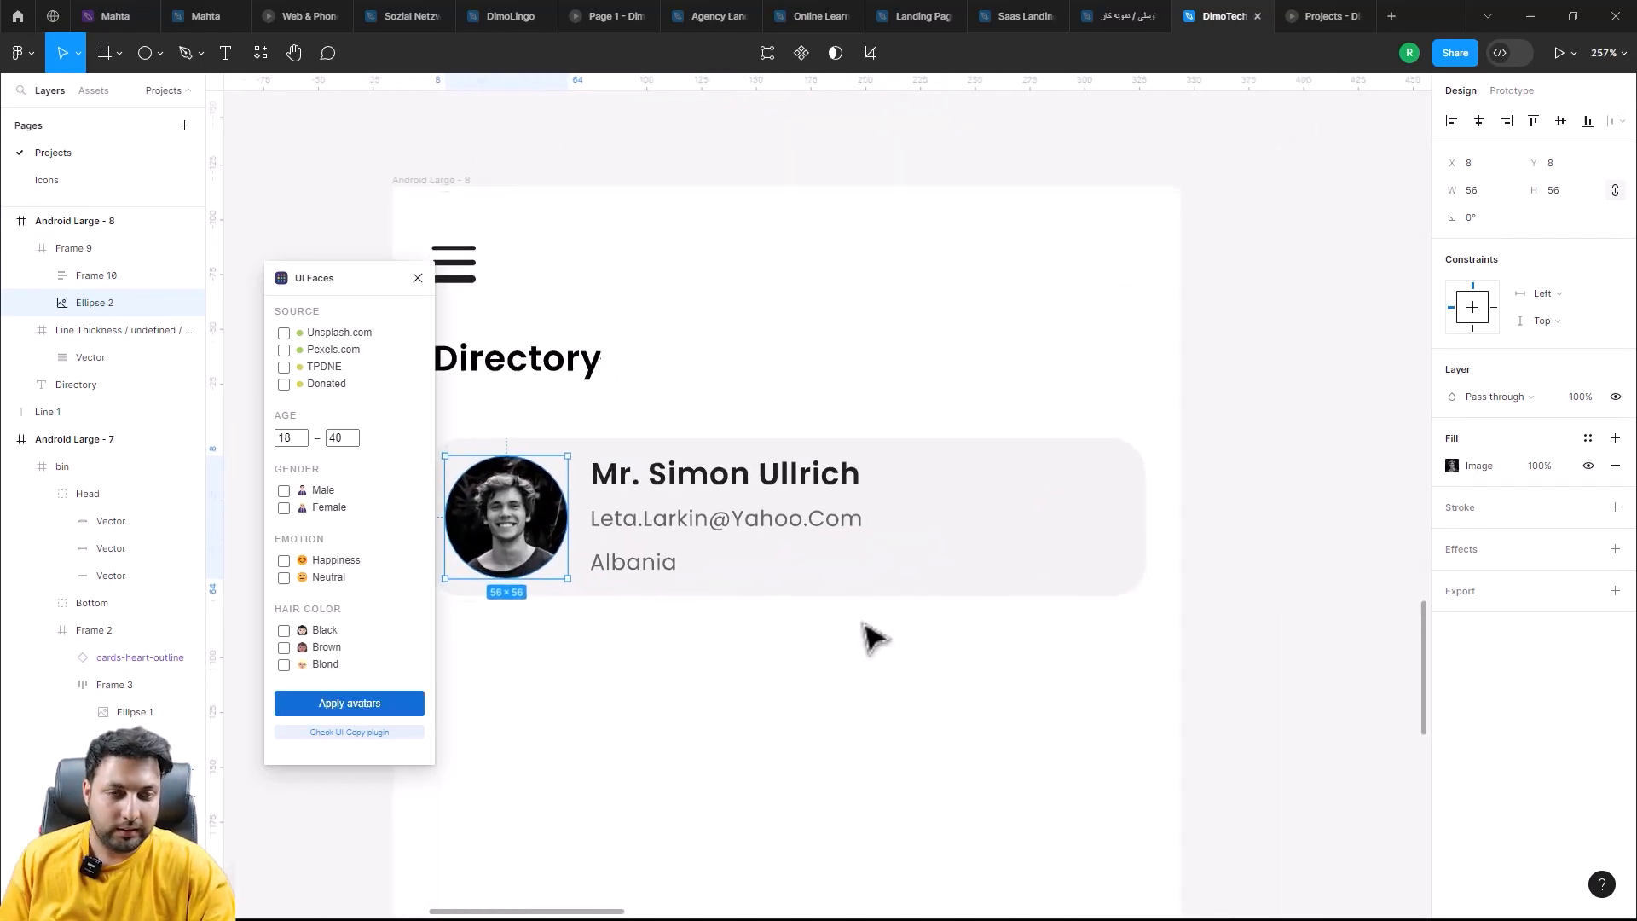
scroll(866, 640, down, 5)
click(1008, 202)
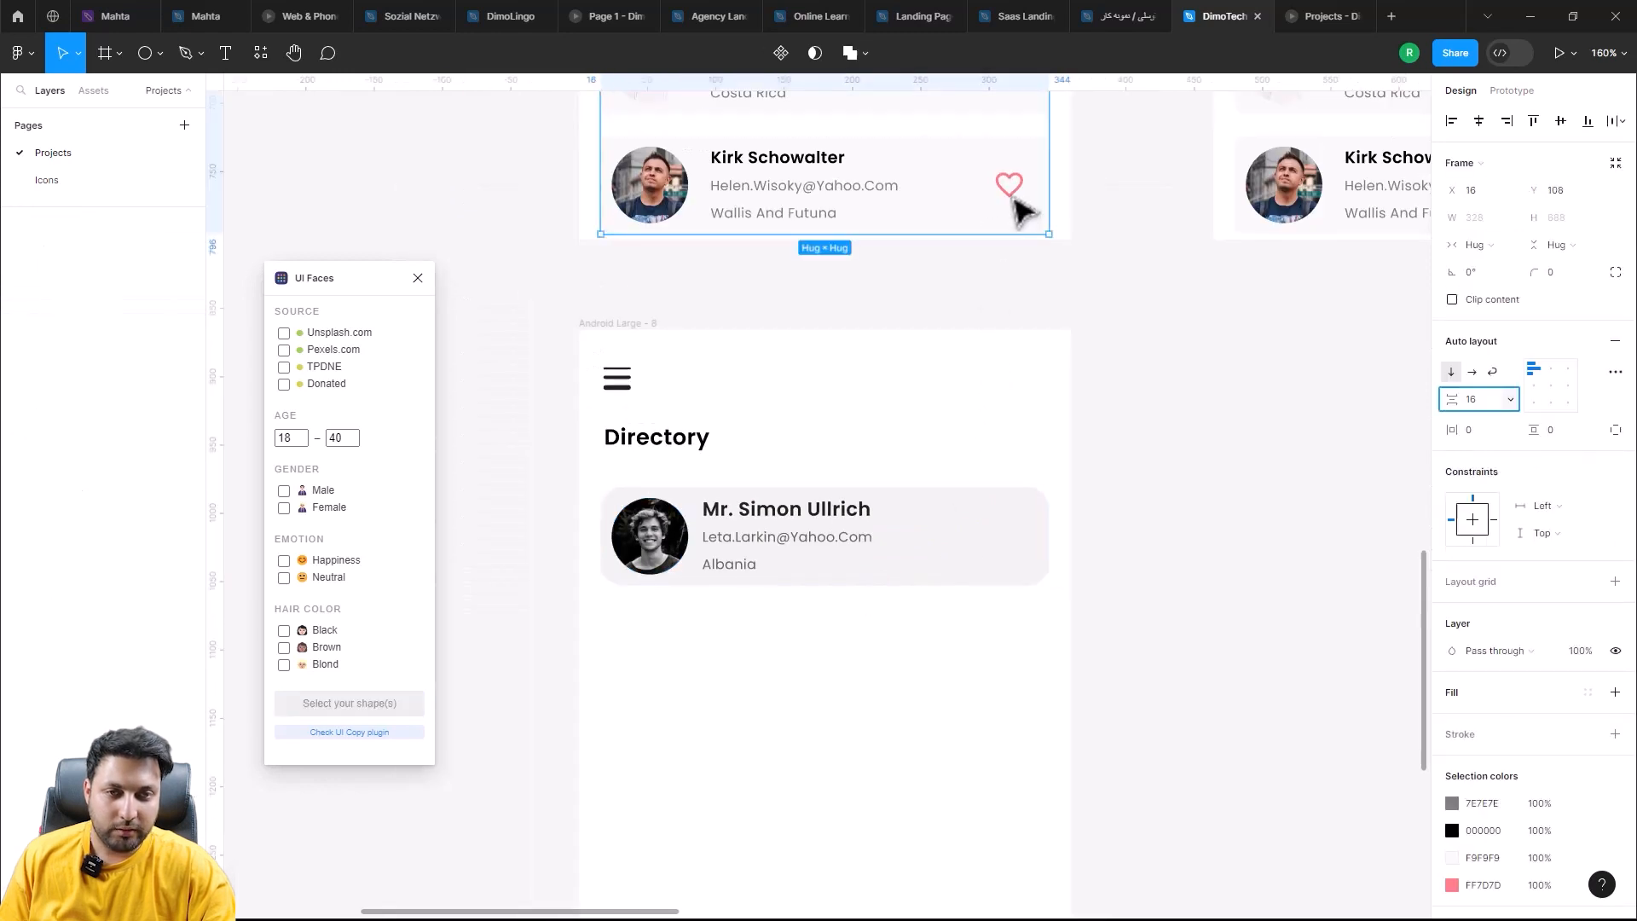
double_click(1008, 203)
double_click(1009, 203)
click(1056, 273)
double_click(1025, 180)
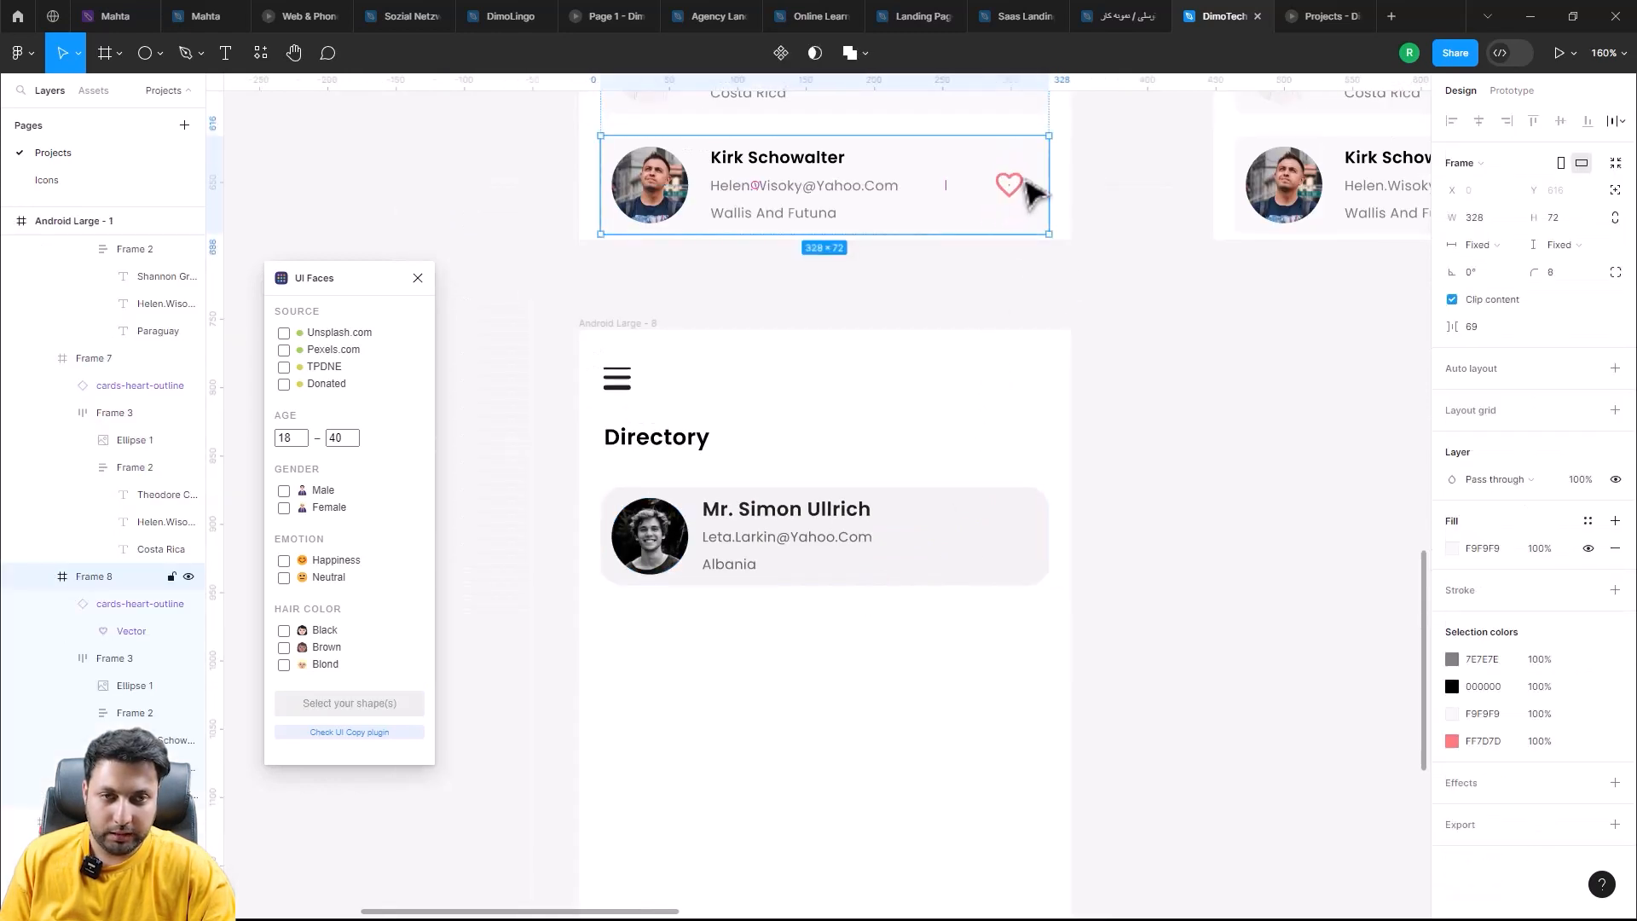
scroll(943, 340, down, 2)
scroll(938, 452, up, 3)
click(938, 453)
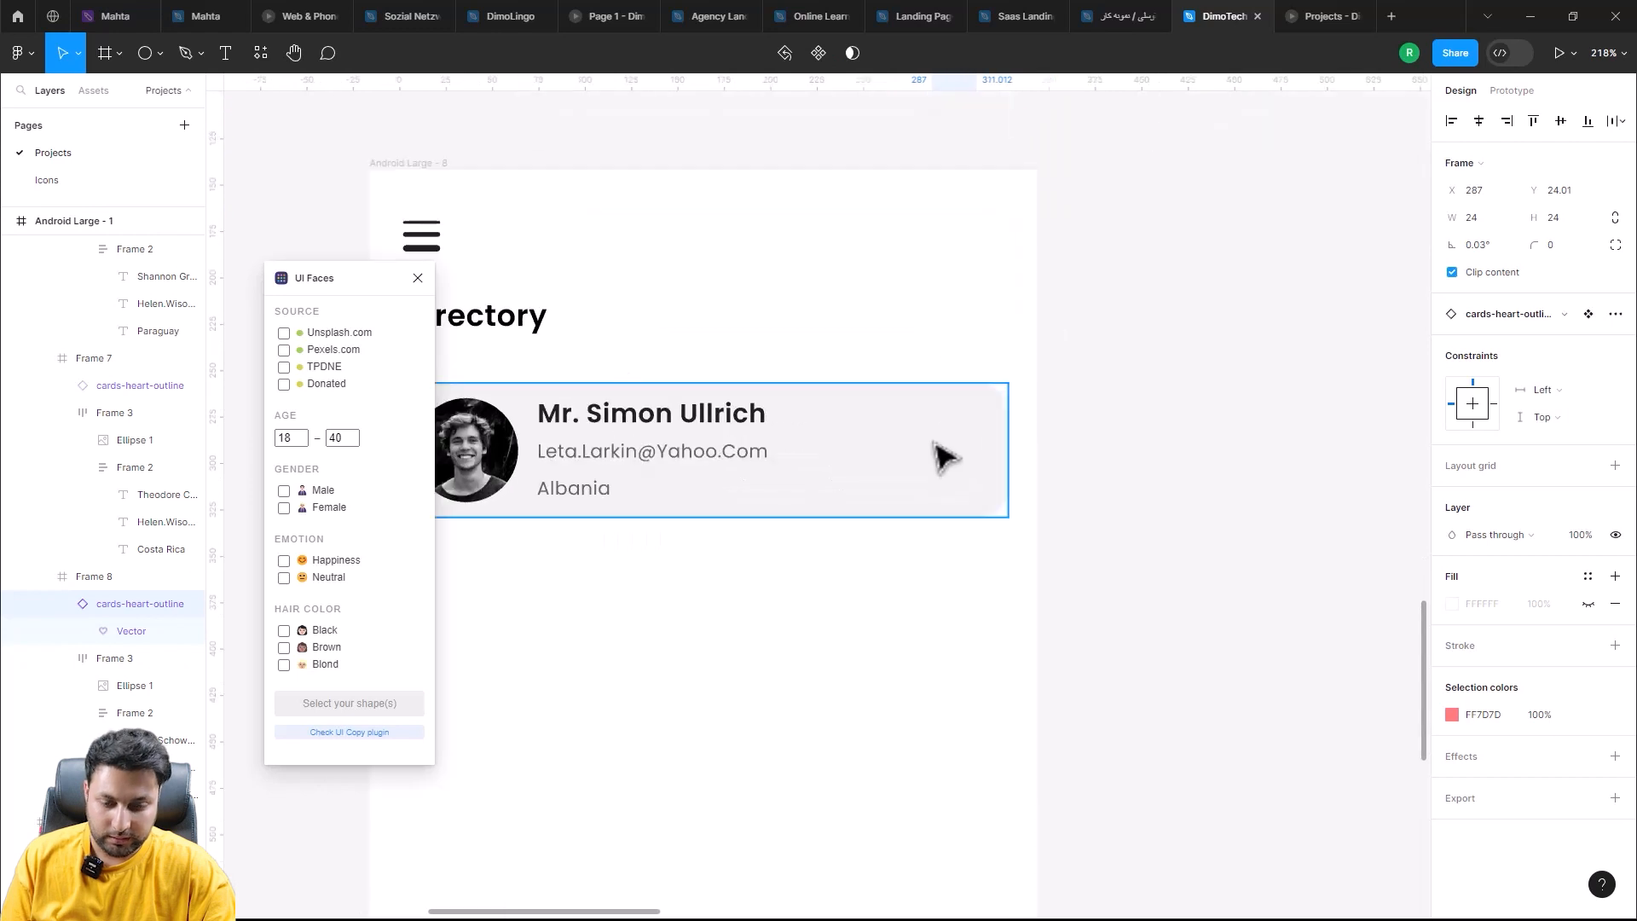
key(ctrl+v)
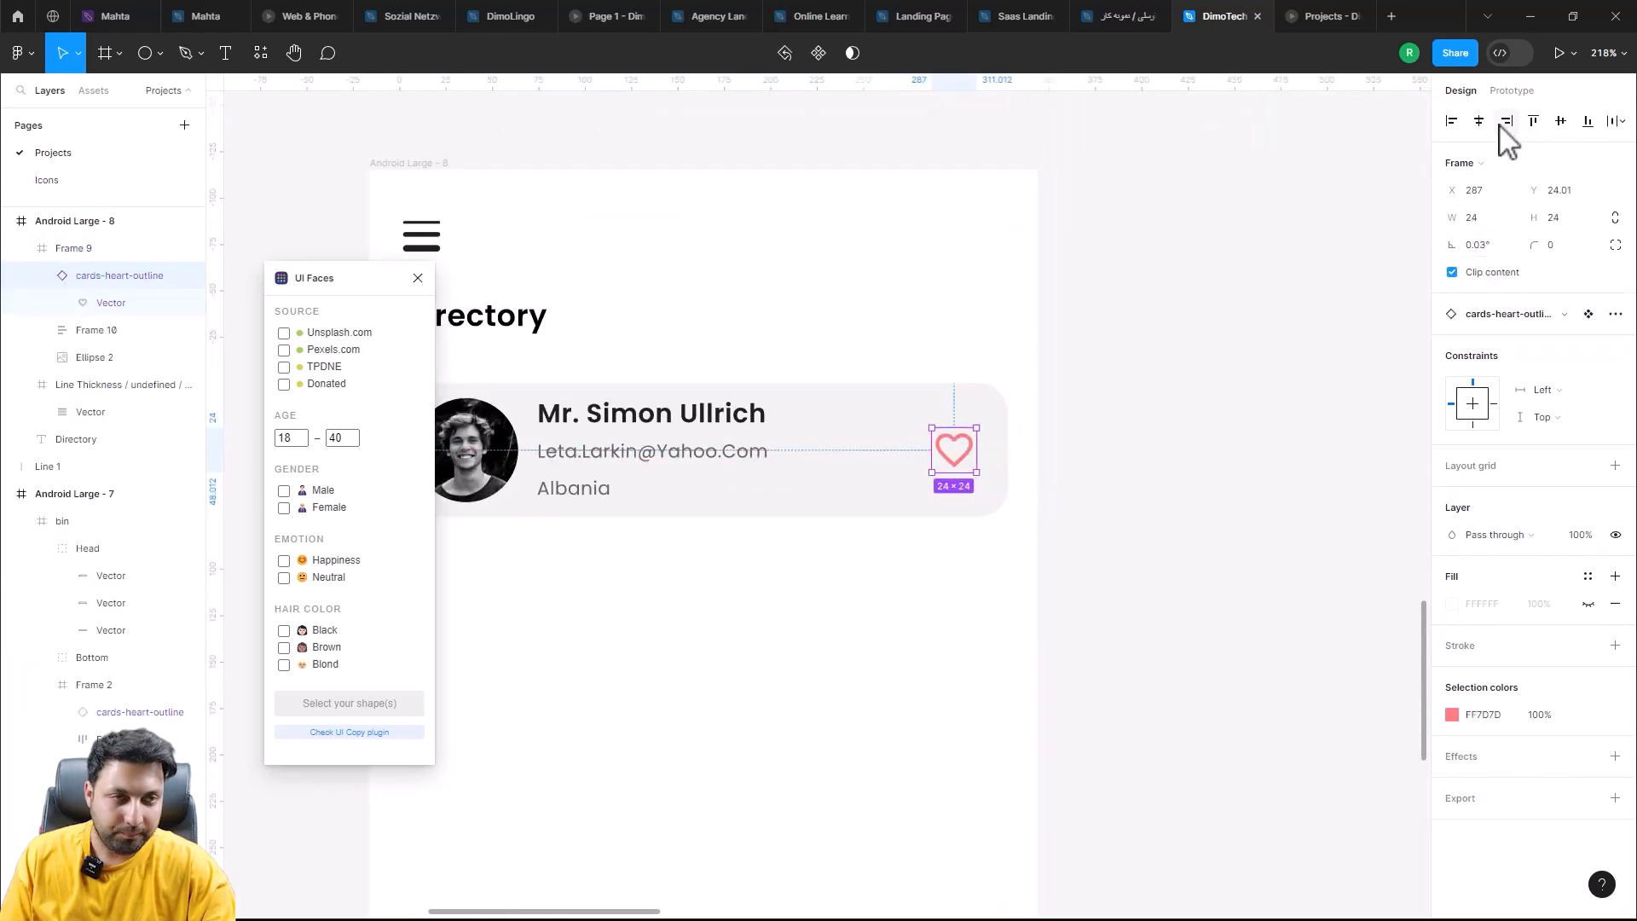
scroll(1210, 422, down, 2)
Step: Duplicate the contact card and place the copy below the original with a gap of 16
click(1033, 401)
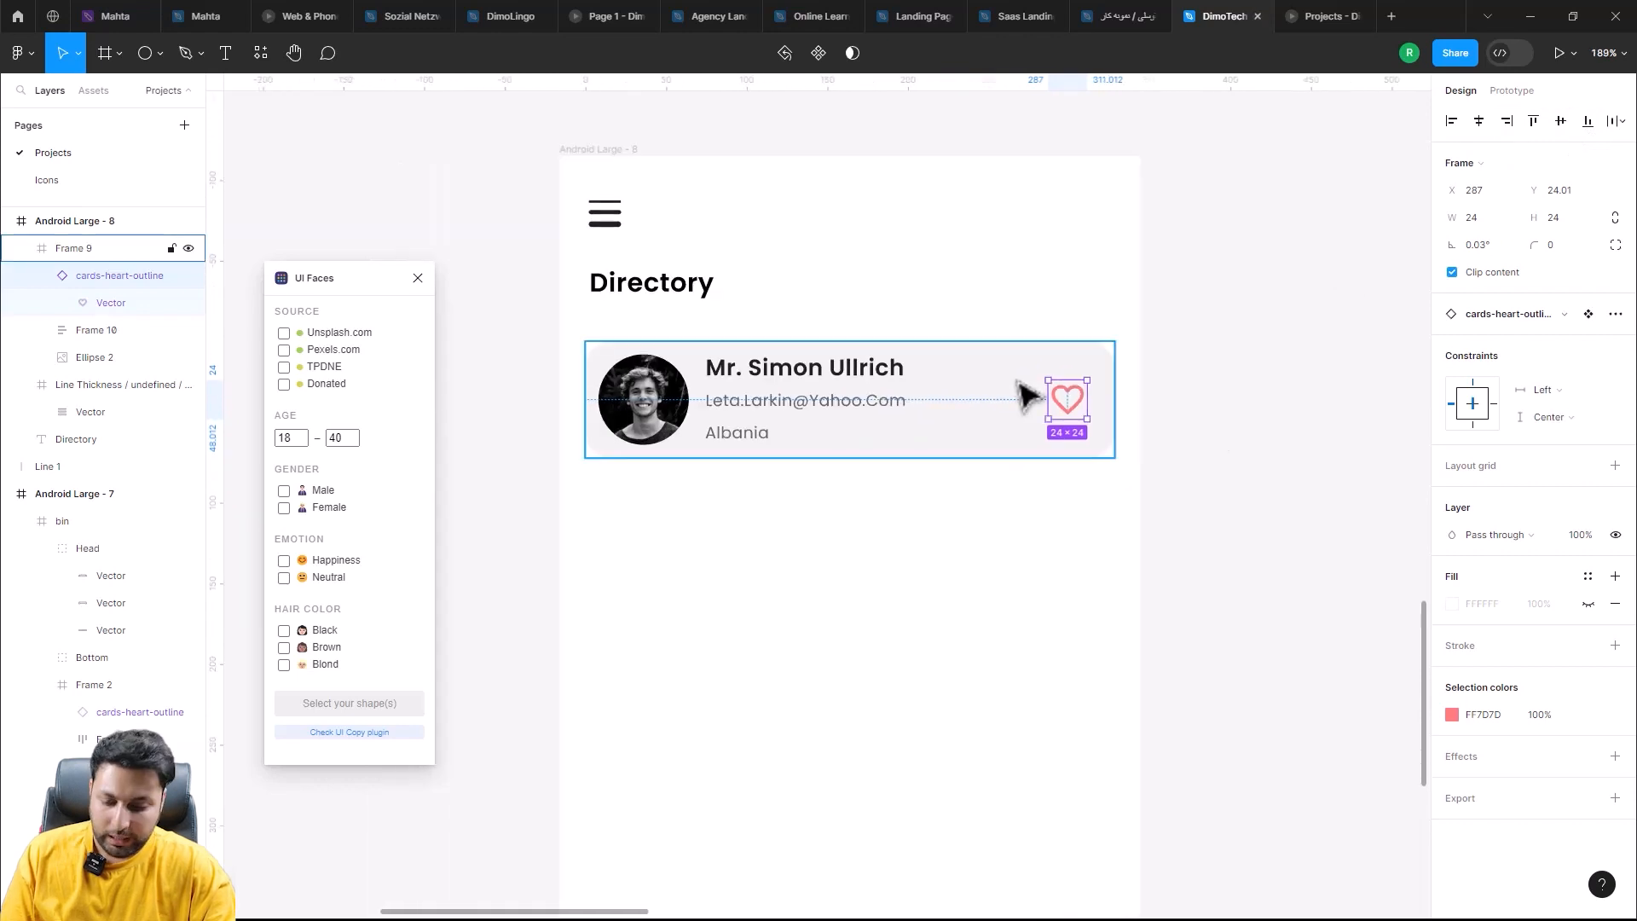
key(ctrl+d)
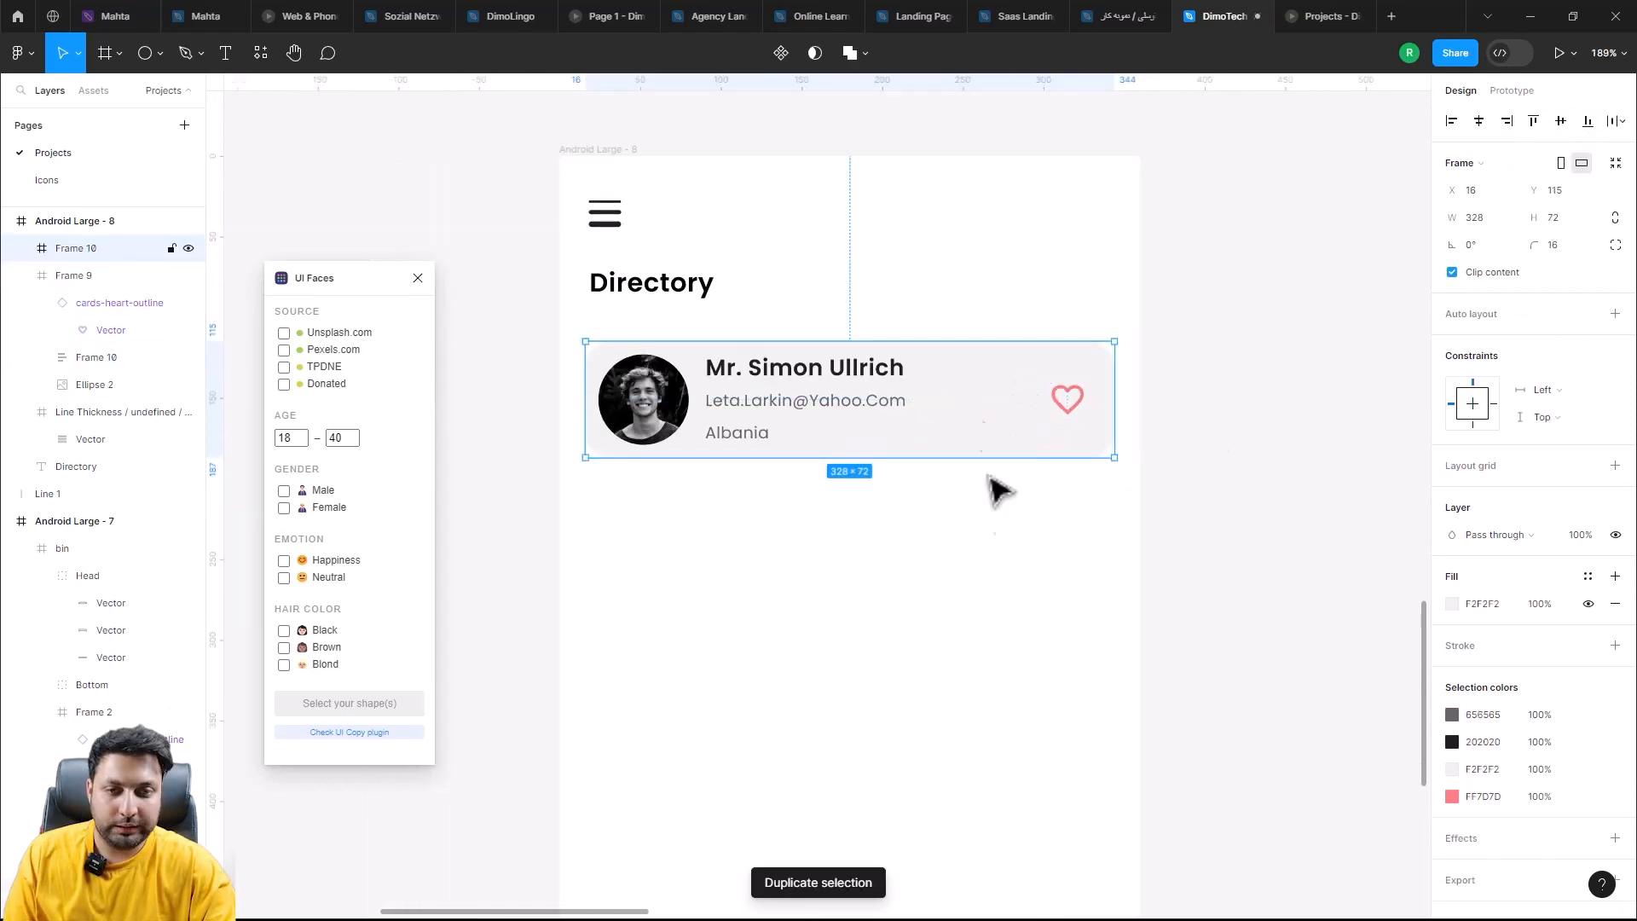
drag(977, 399, 978, 534)
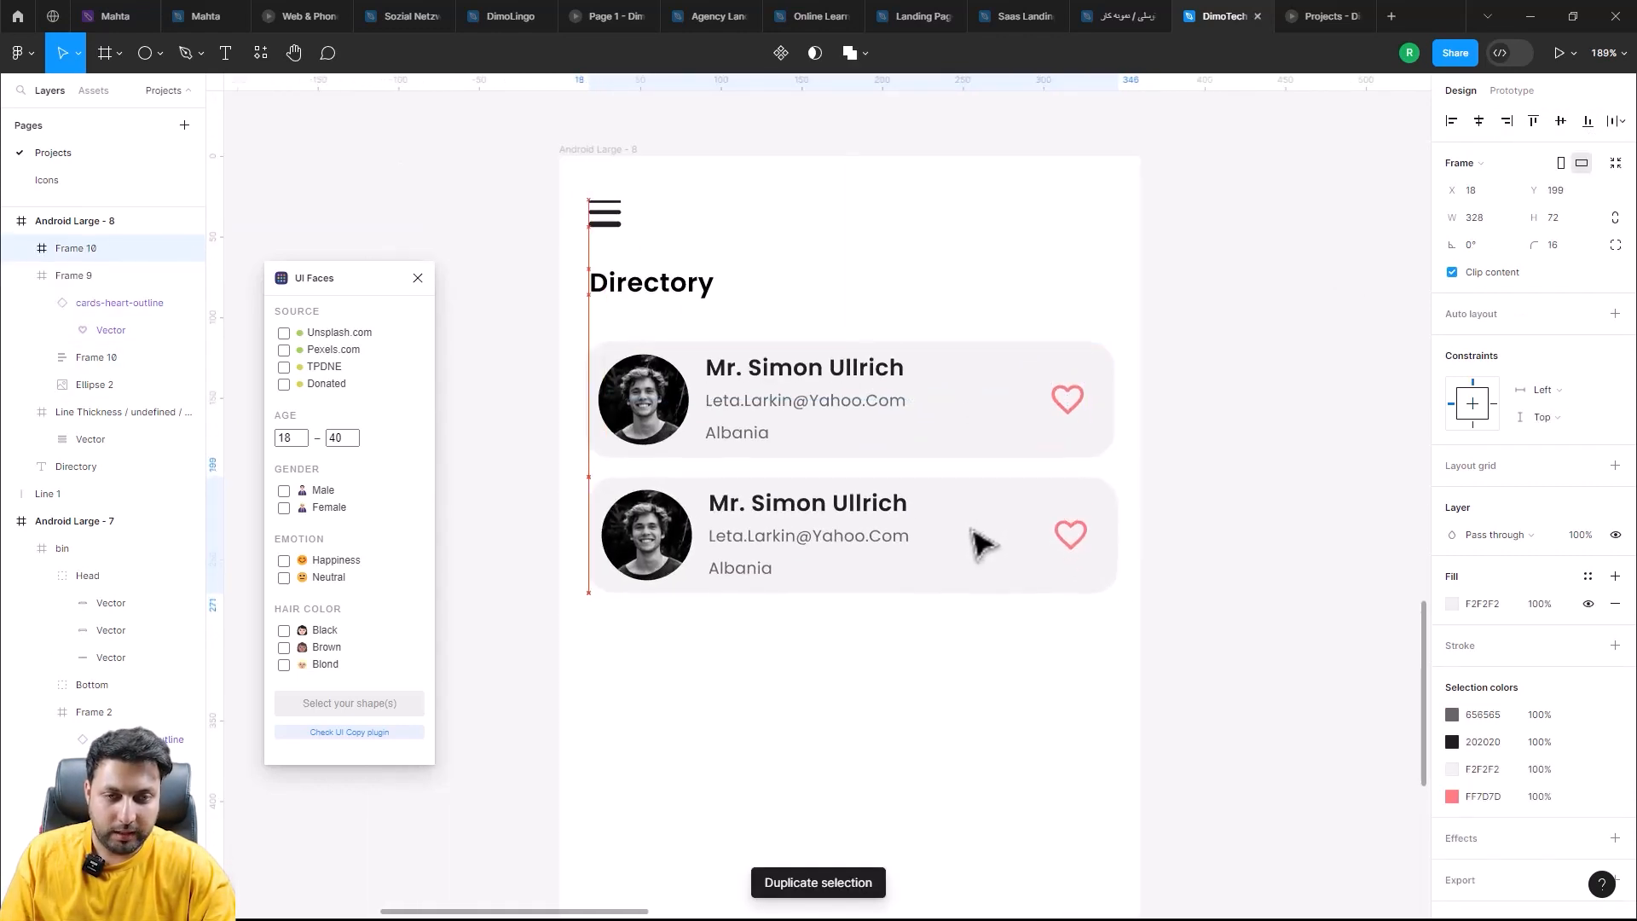
key(Down)
key(Down)
key(Down)
key(Down)
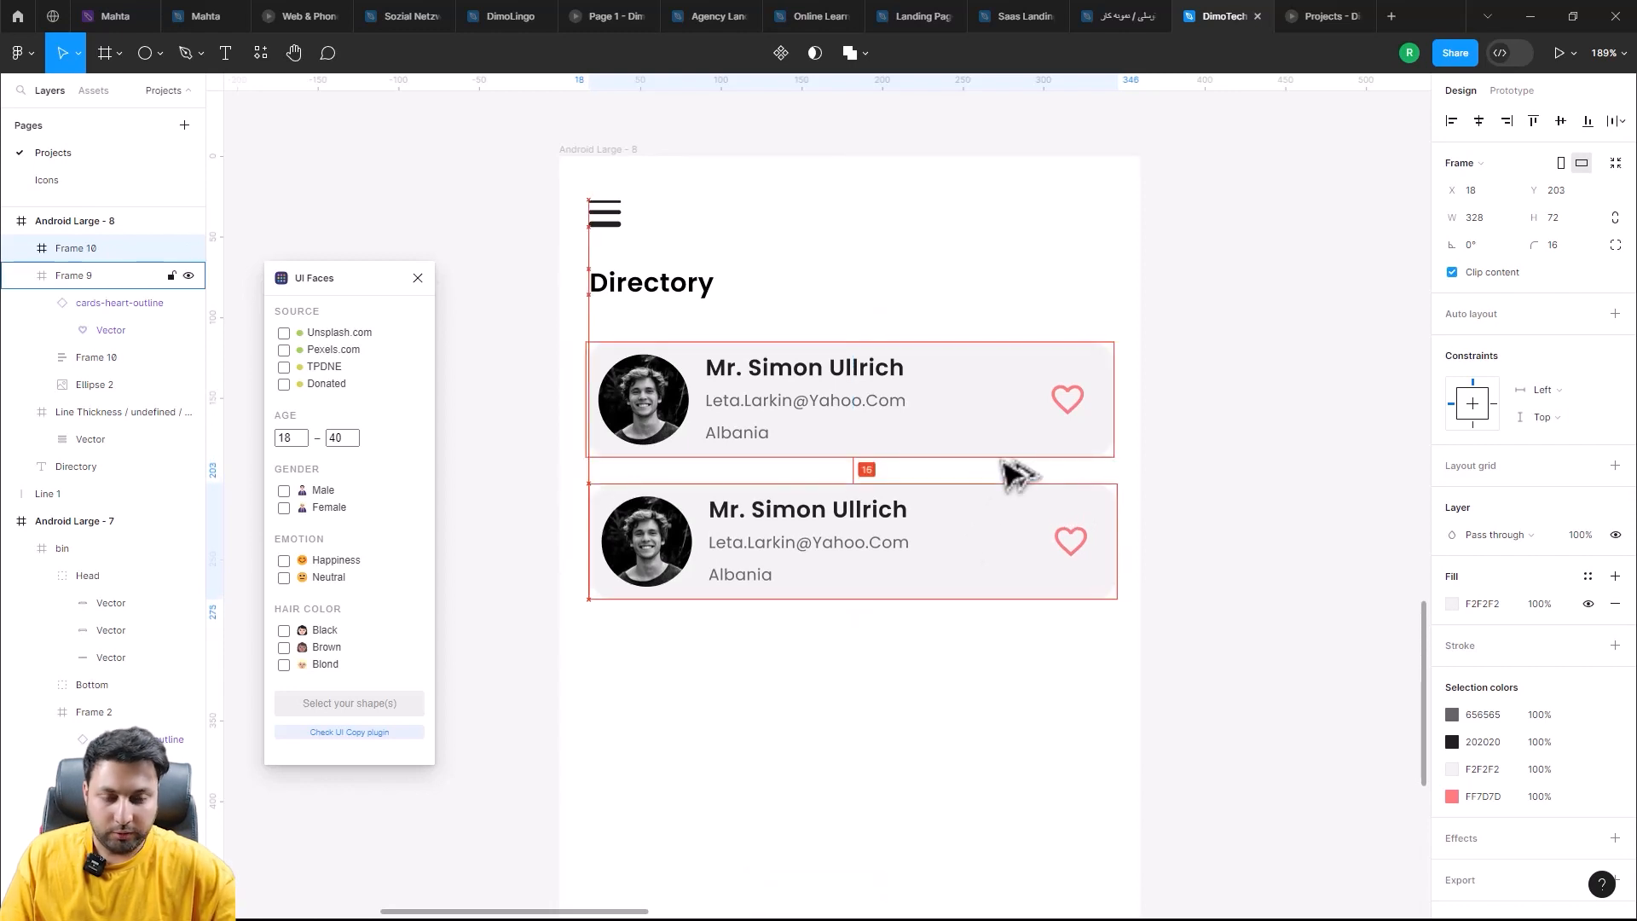
Step: Repeat the card duplication five more times at the same spacing to fill the frame downward
key(ctrl+d)
key(ctrl+d)
key(ctrl+d)
key(ctrl+d)
key(ctrl+d)
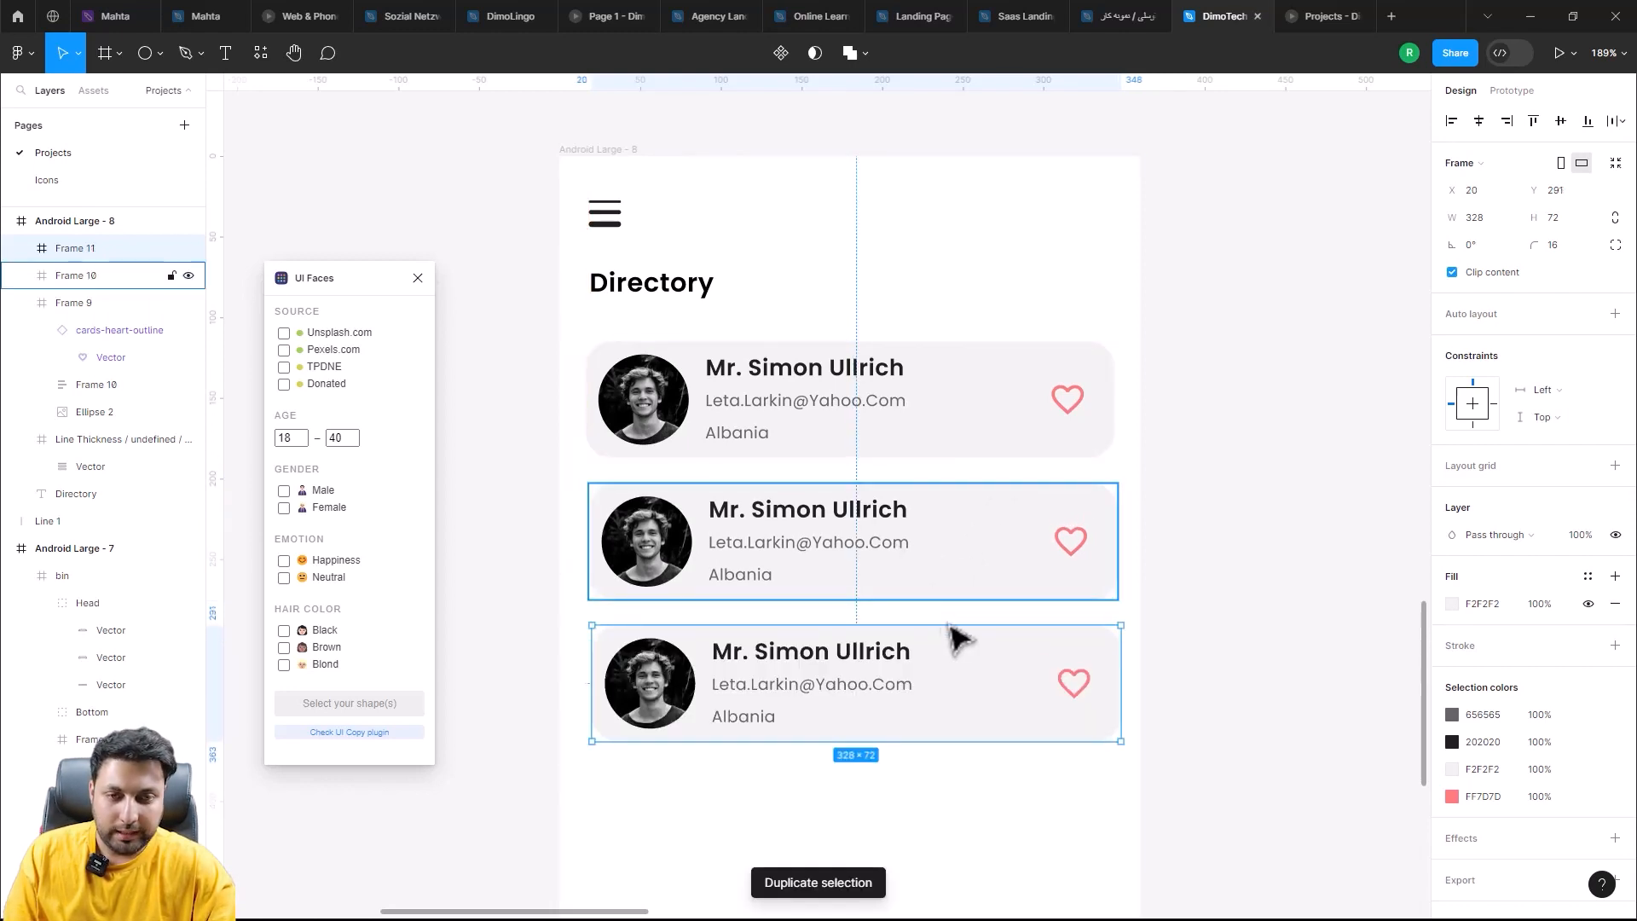
scroll(957, 565, down, 10)
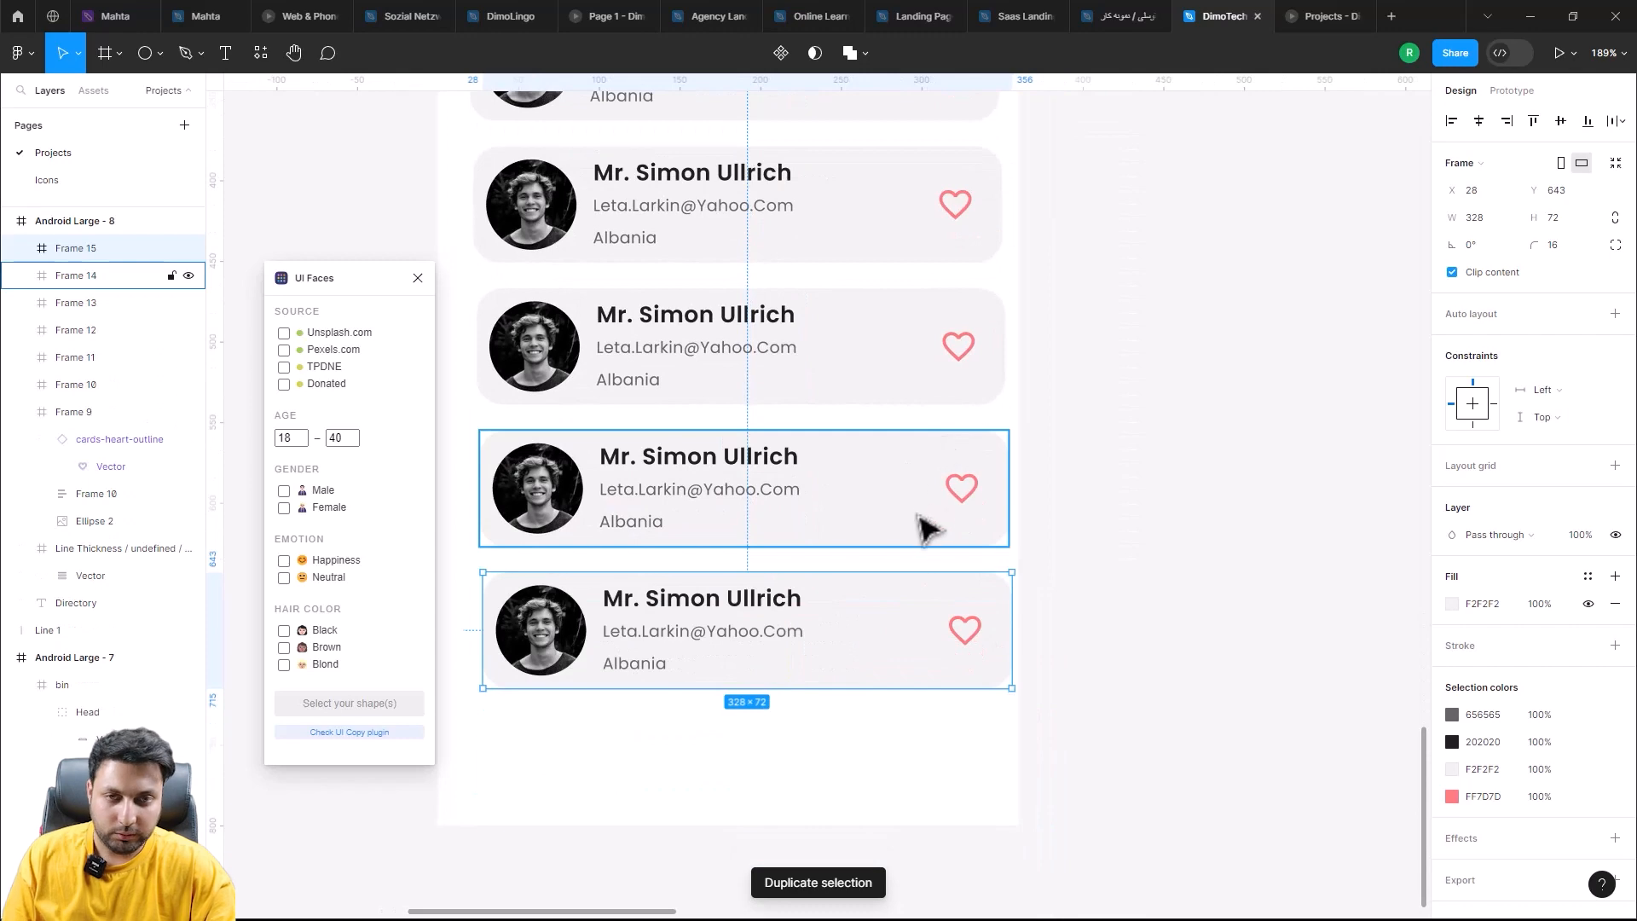
Step: Run the Faker plugin and replace the second card's name with a random full name
scroll(925, 529, up, 10)
scroll(802, 474, up, 2)
click(750, 401)
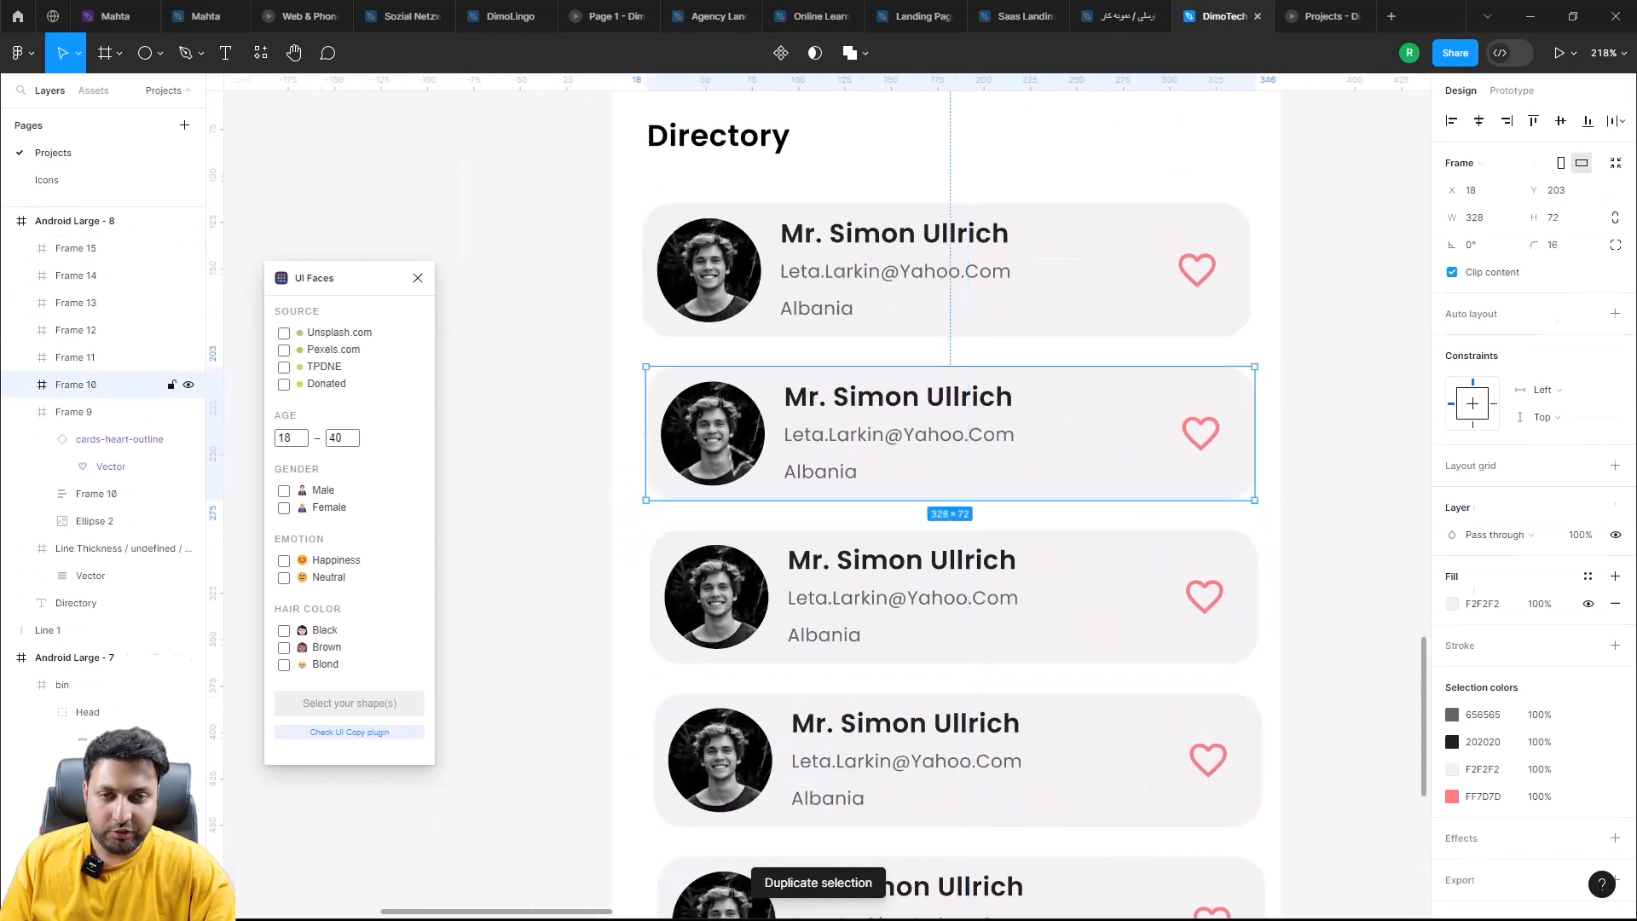
double_click(887, 411)
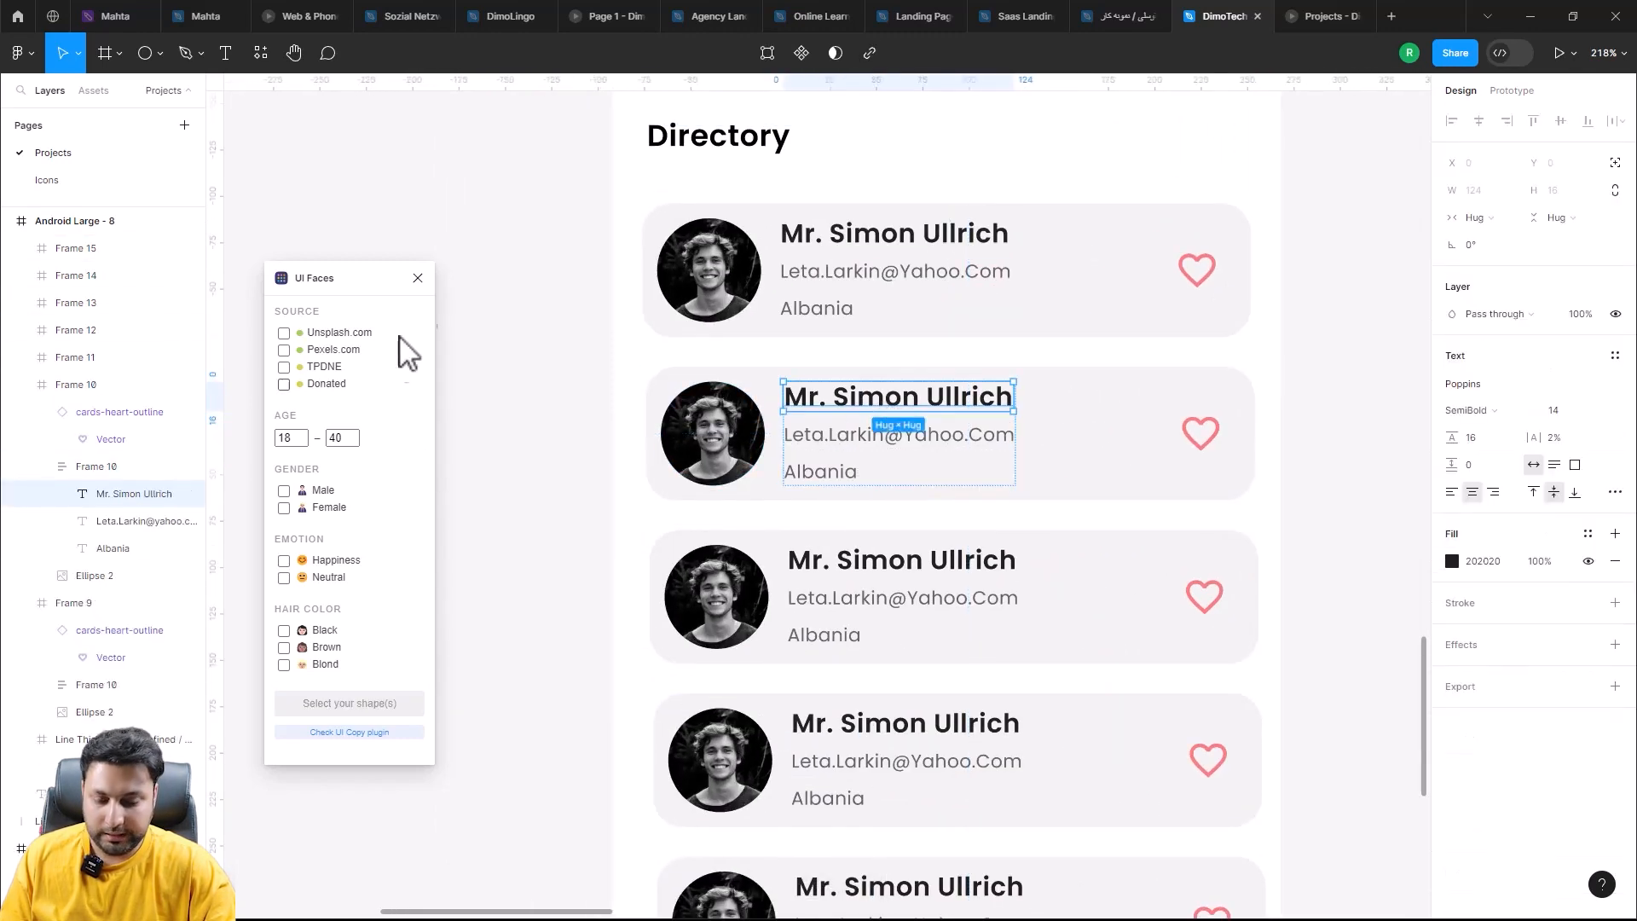
key(ctrl+slash)
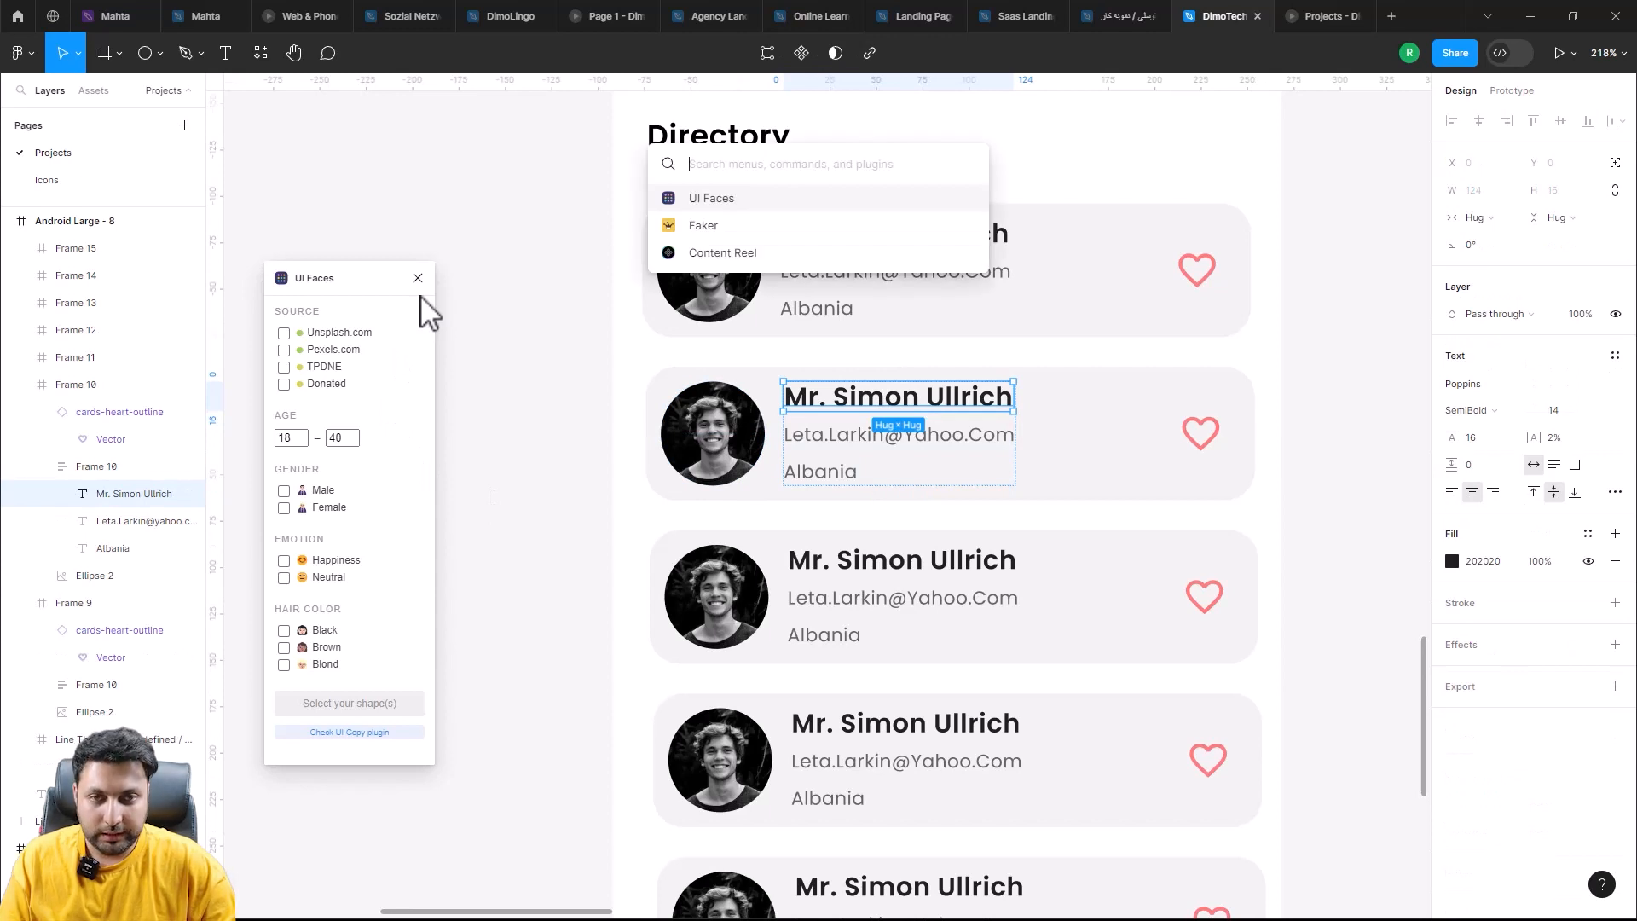
key(Down)
key(Return)
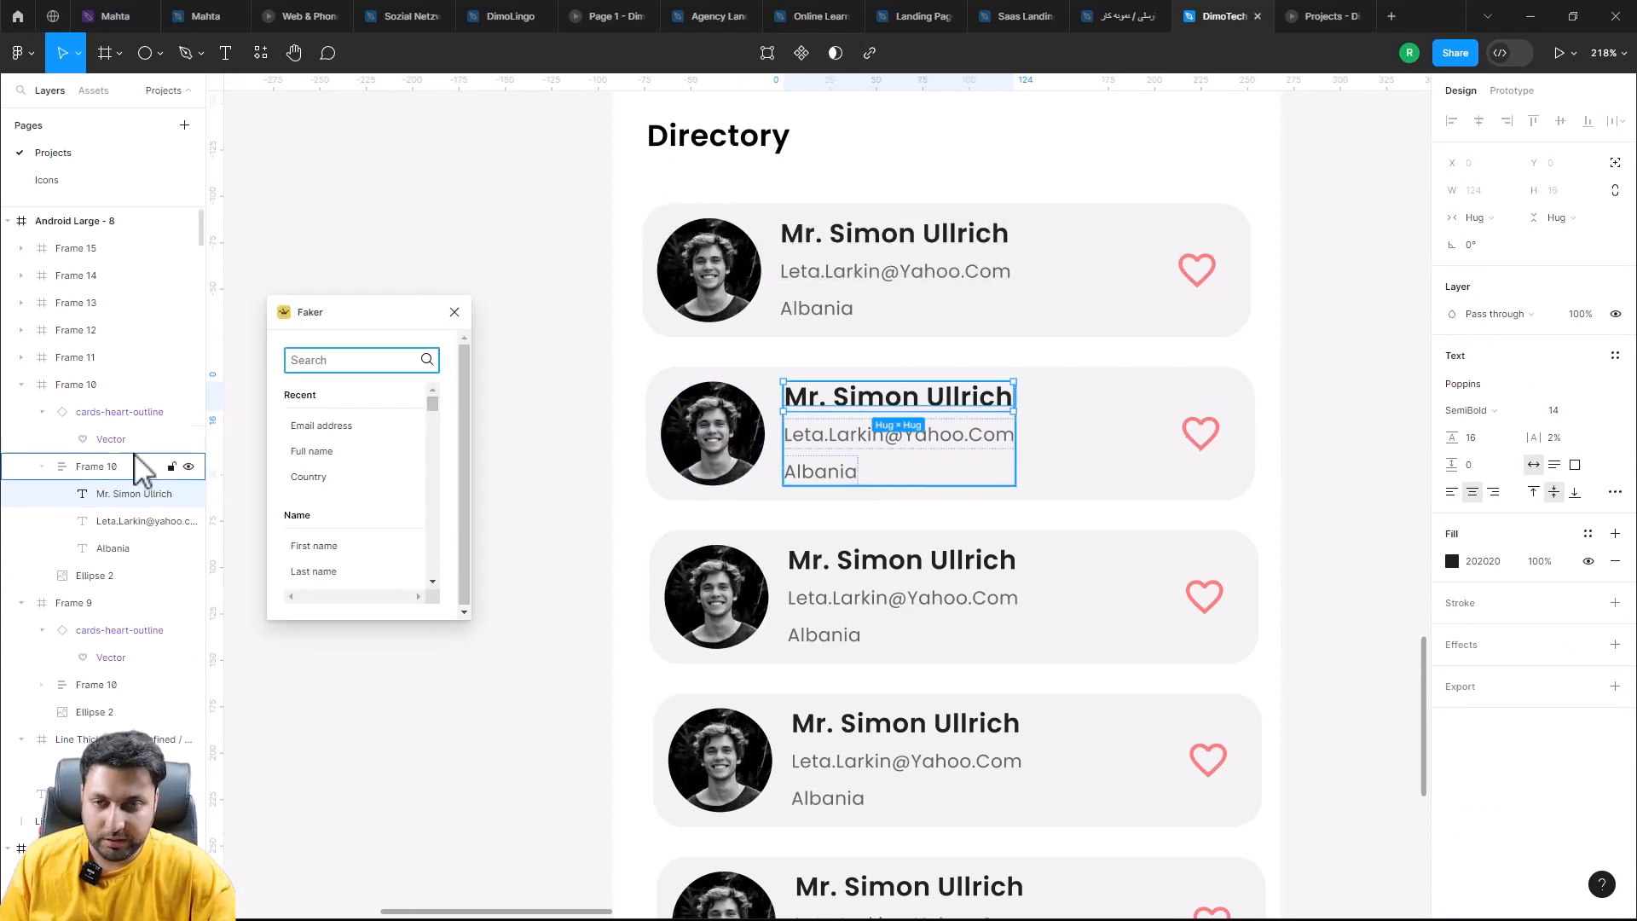
click(345, 453)
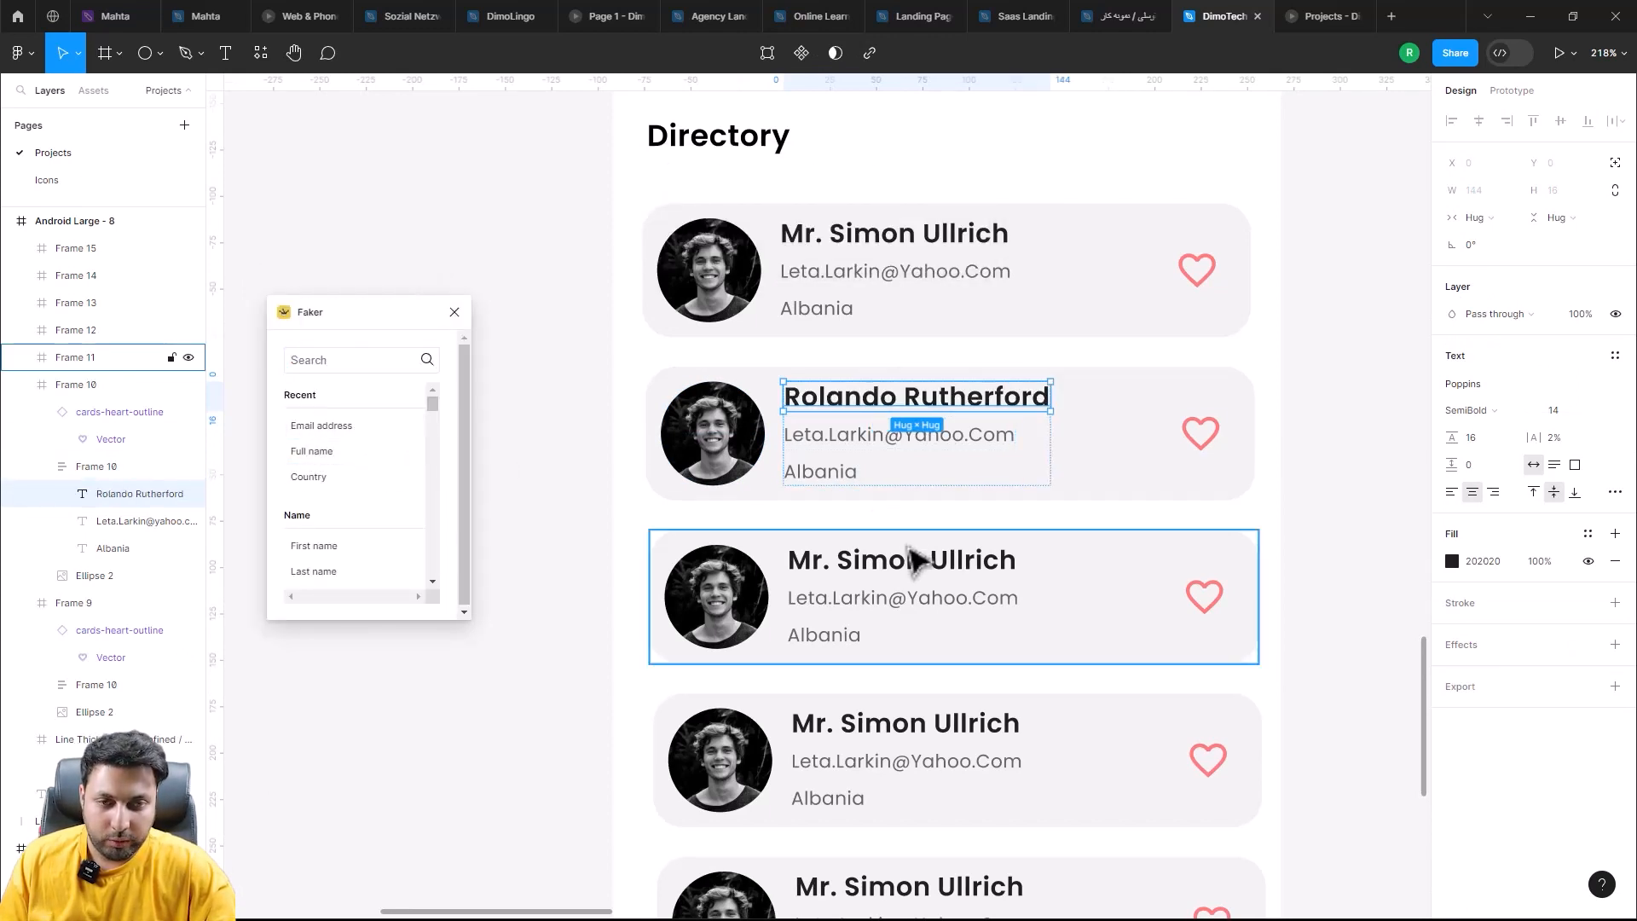
Step: Replace the third card's name with another random full name from Faker
click(906, 580)
click(902, 573)
click(324, 458)
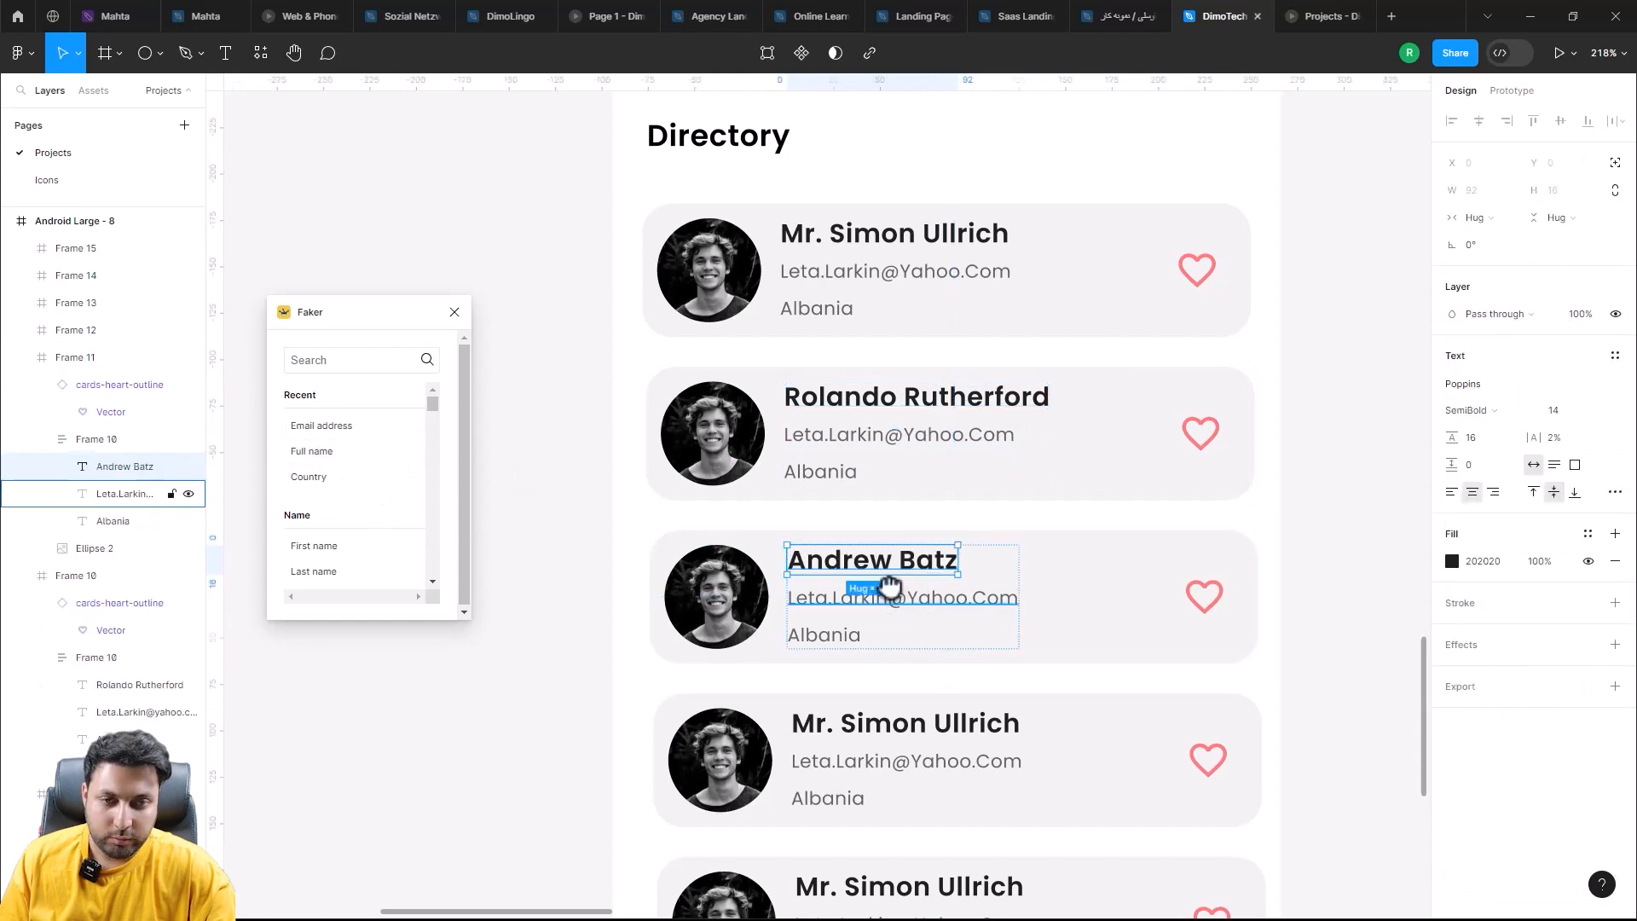
Step: Select the name lines of the last four cards together and fill them with random full names from Faker
scroll(877, 579, down, 3)
click(876, 564)
click(876, 567)
scroll(861, 460, down, 3)
scroll(854, 366, down, 1)
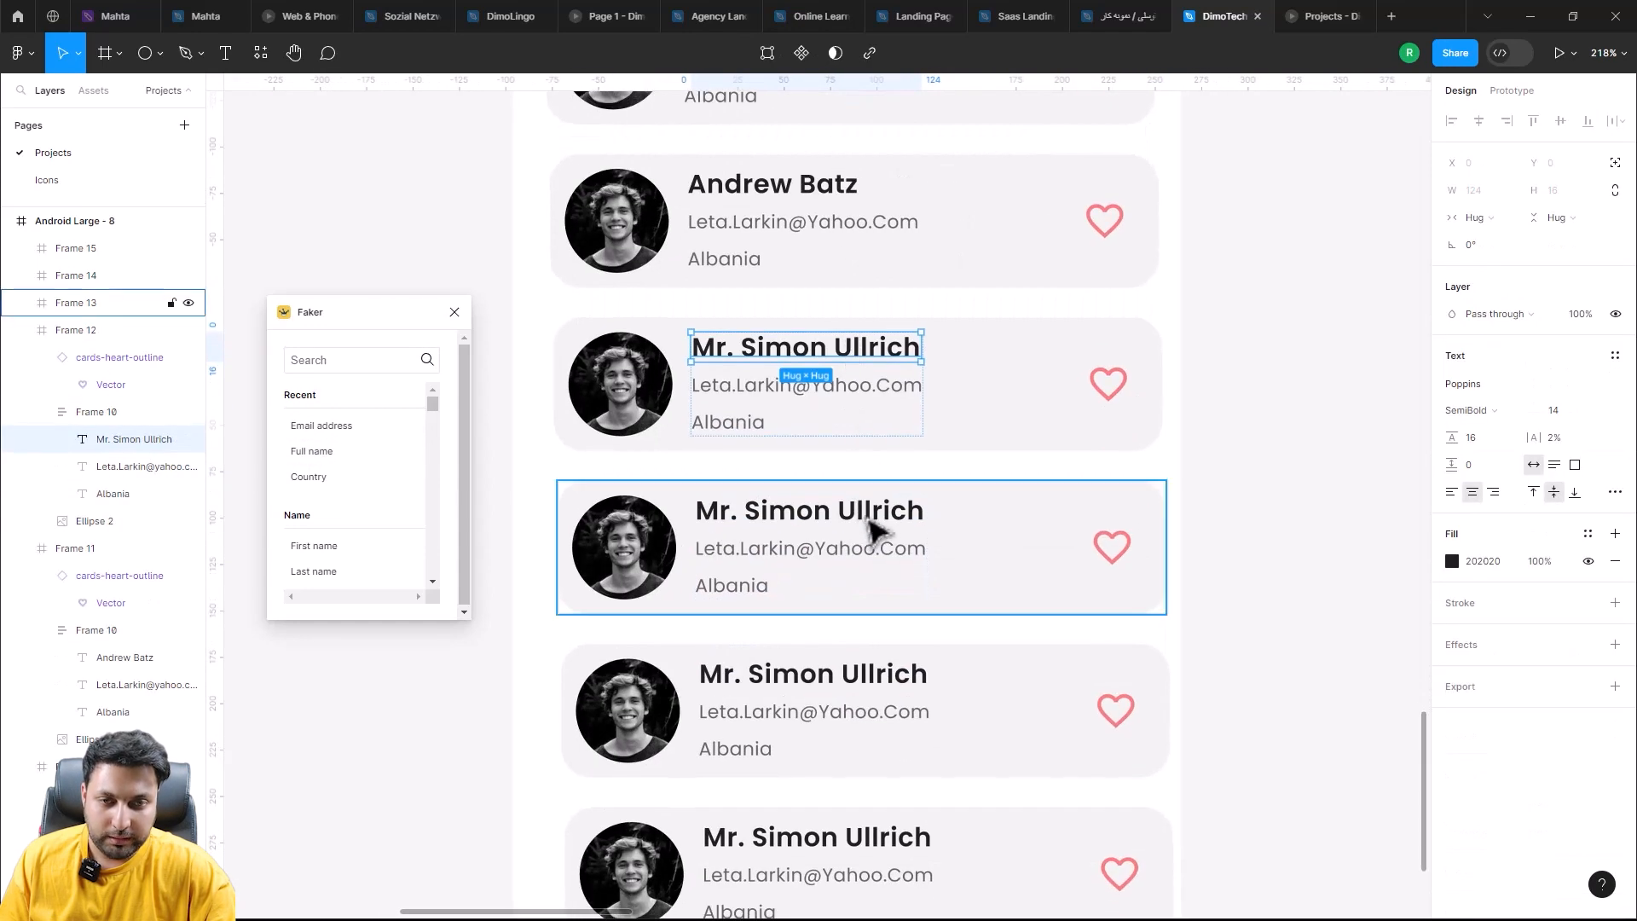
shift+click(869, 526)
shift+click(836, 682)
shift+double_click(832, 676)
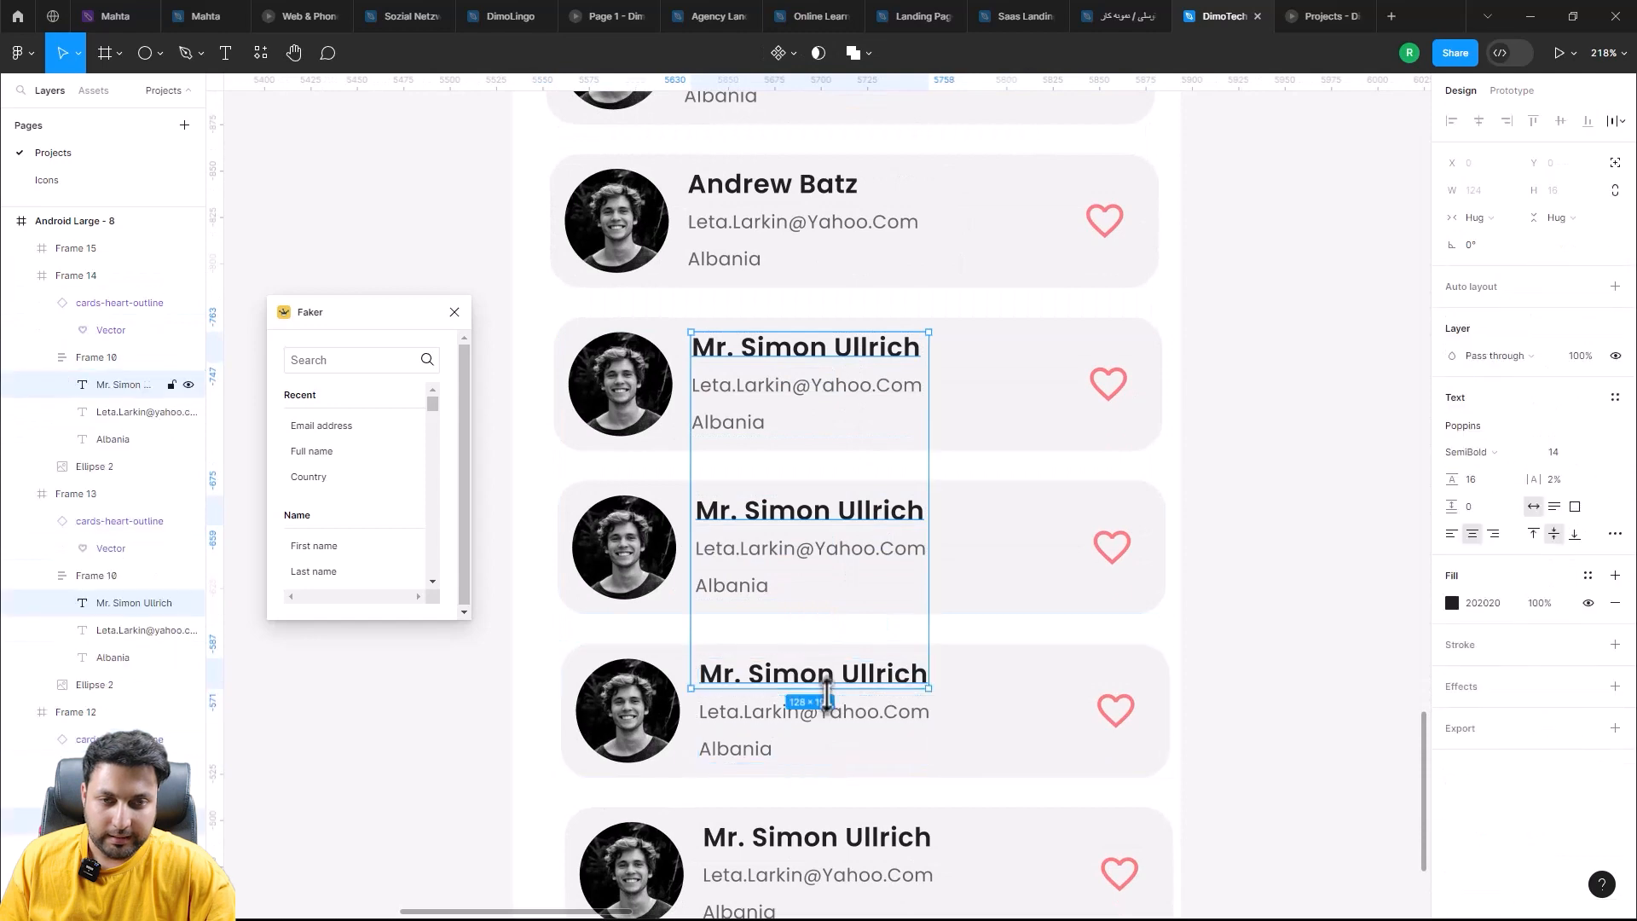
scroll(844, 630, down, 2)
scroll(849, 610, down, 3)
shift+double_click(854, 653)
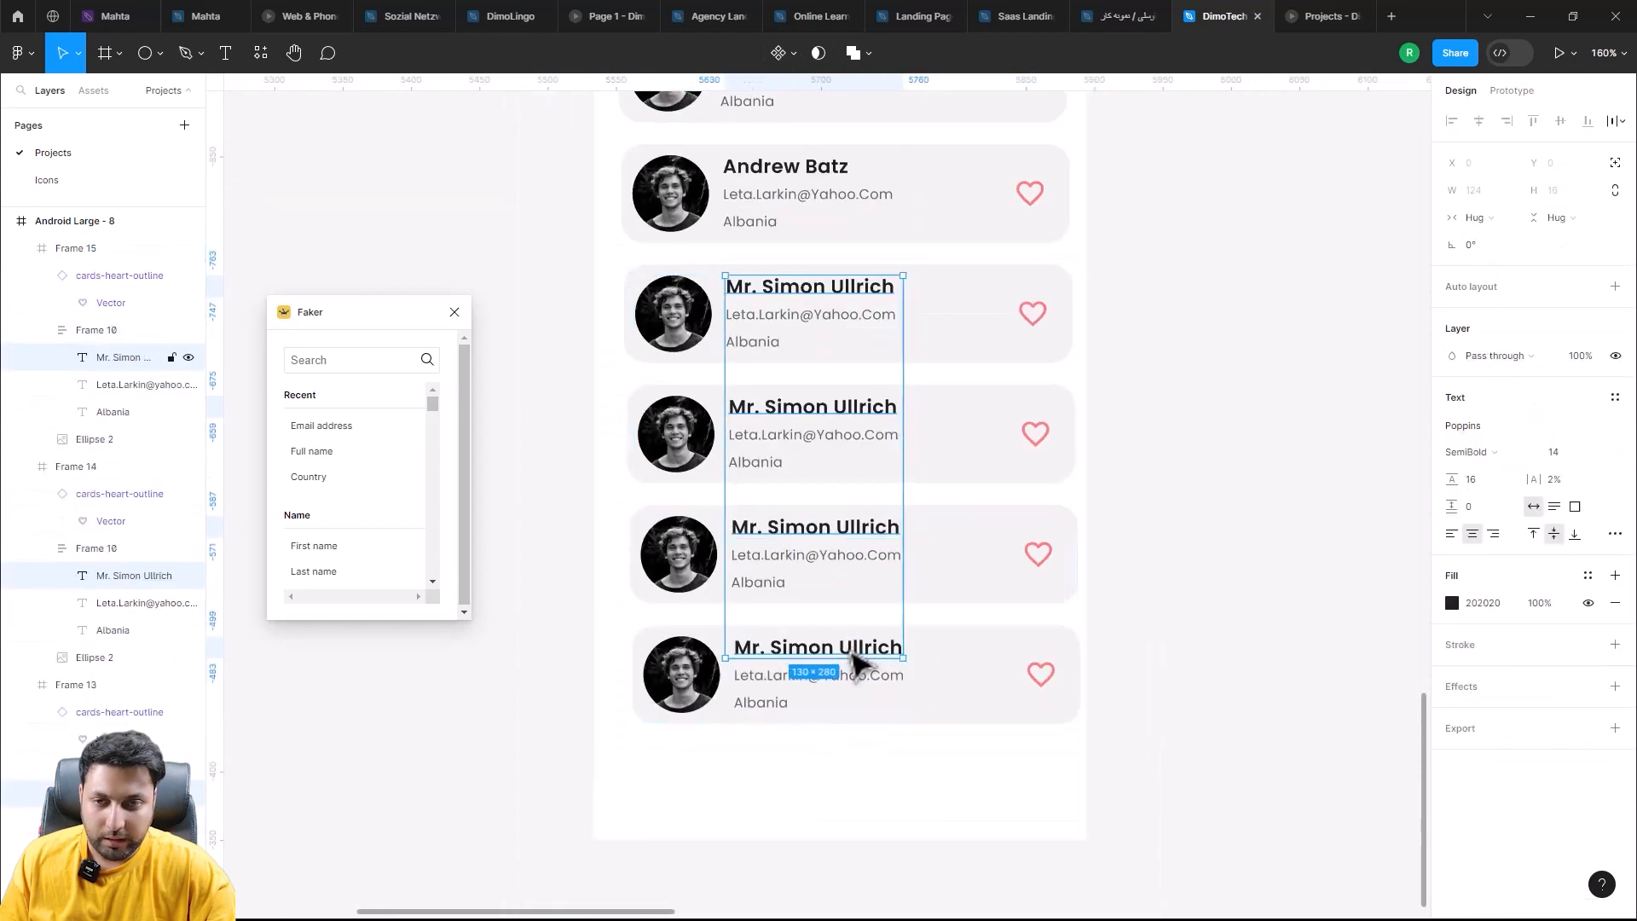
click(334, 452)
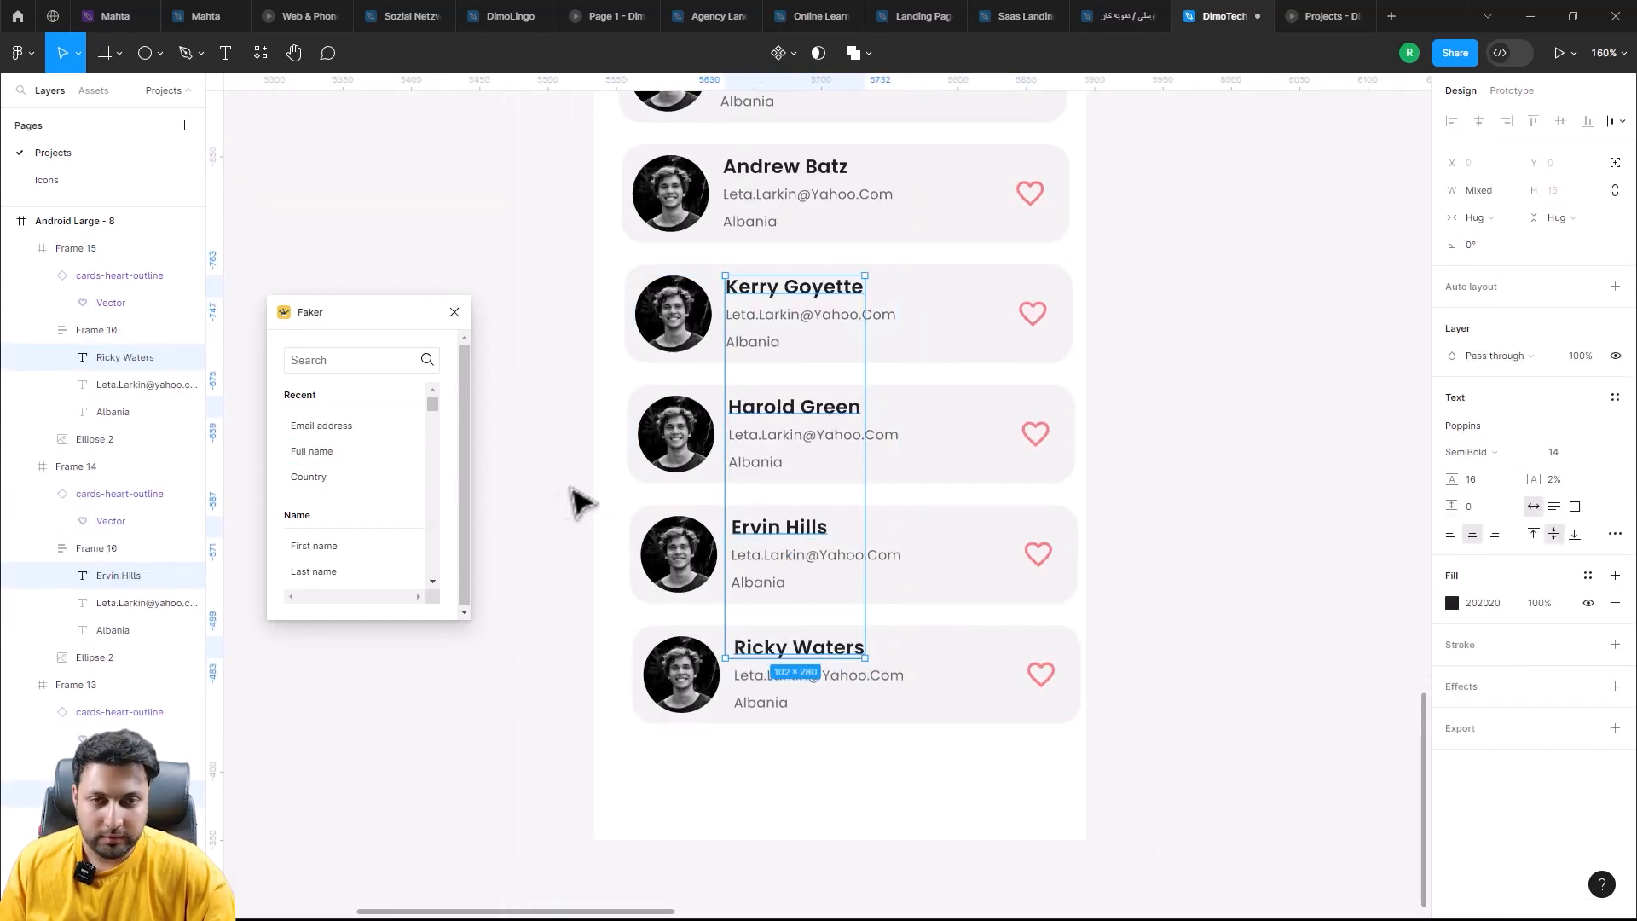
Step: Select the e-mail lines of all seven cards and fill them with random e-mail addresses from Faker
click(824, 438)
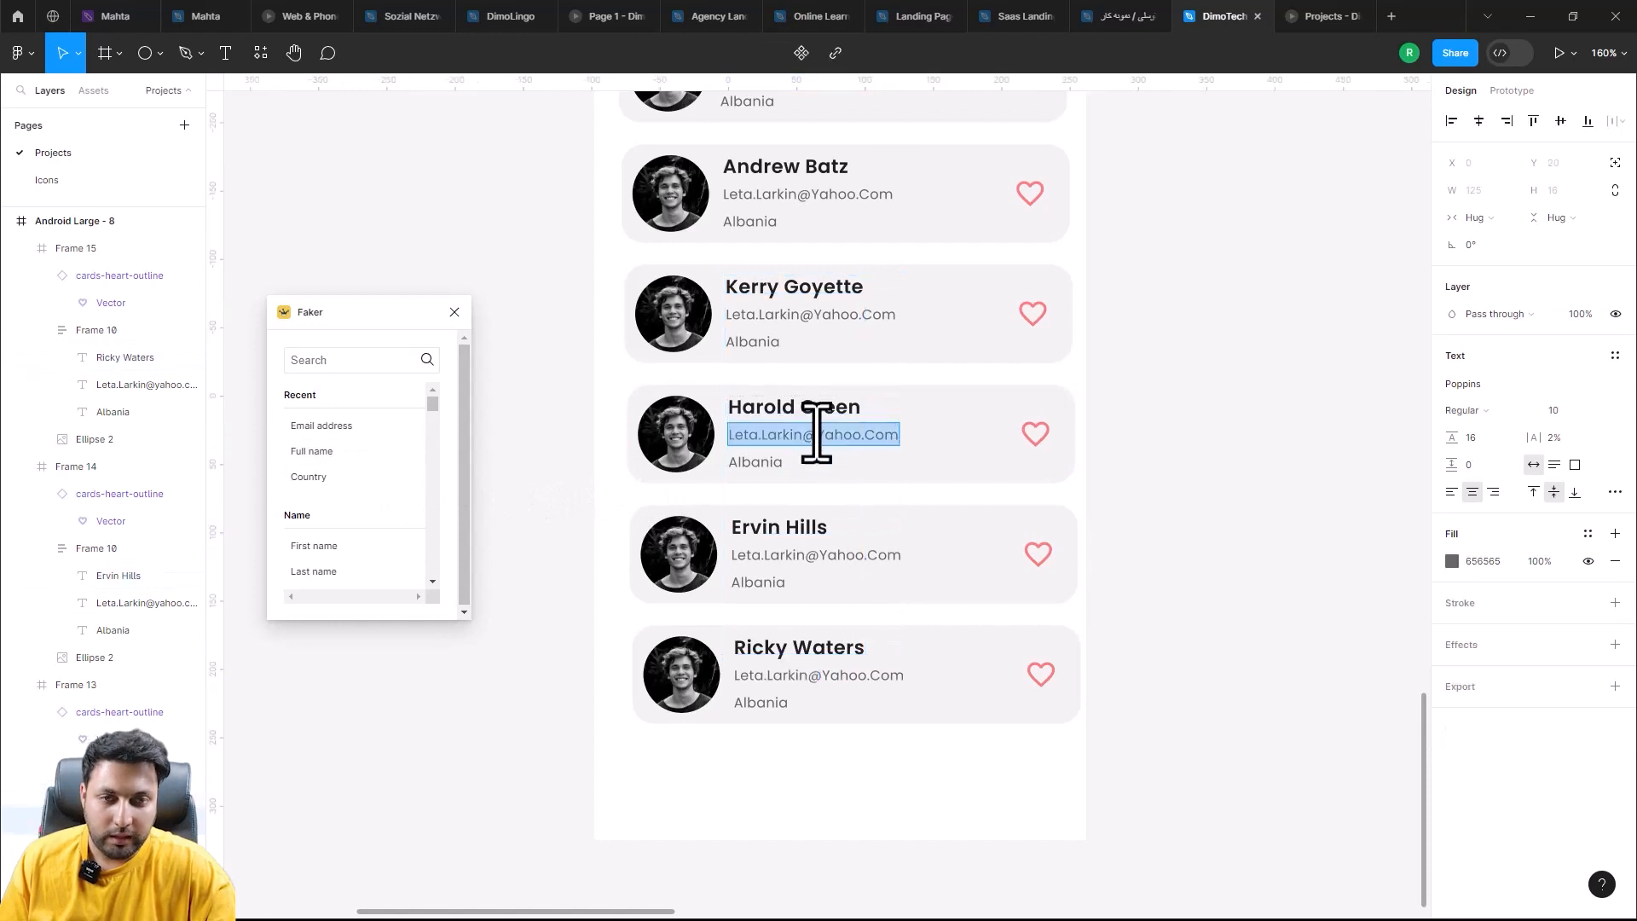
shift+click(864, 321)
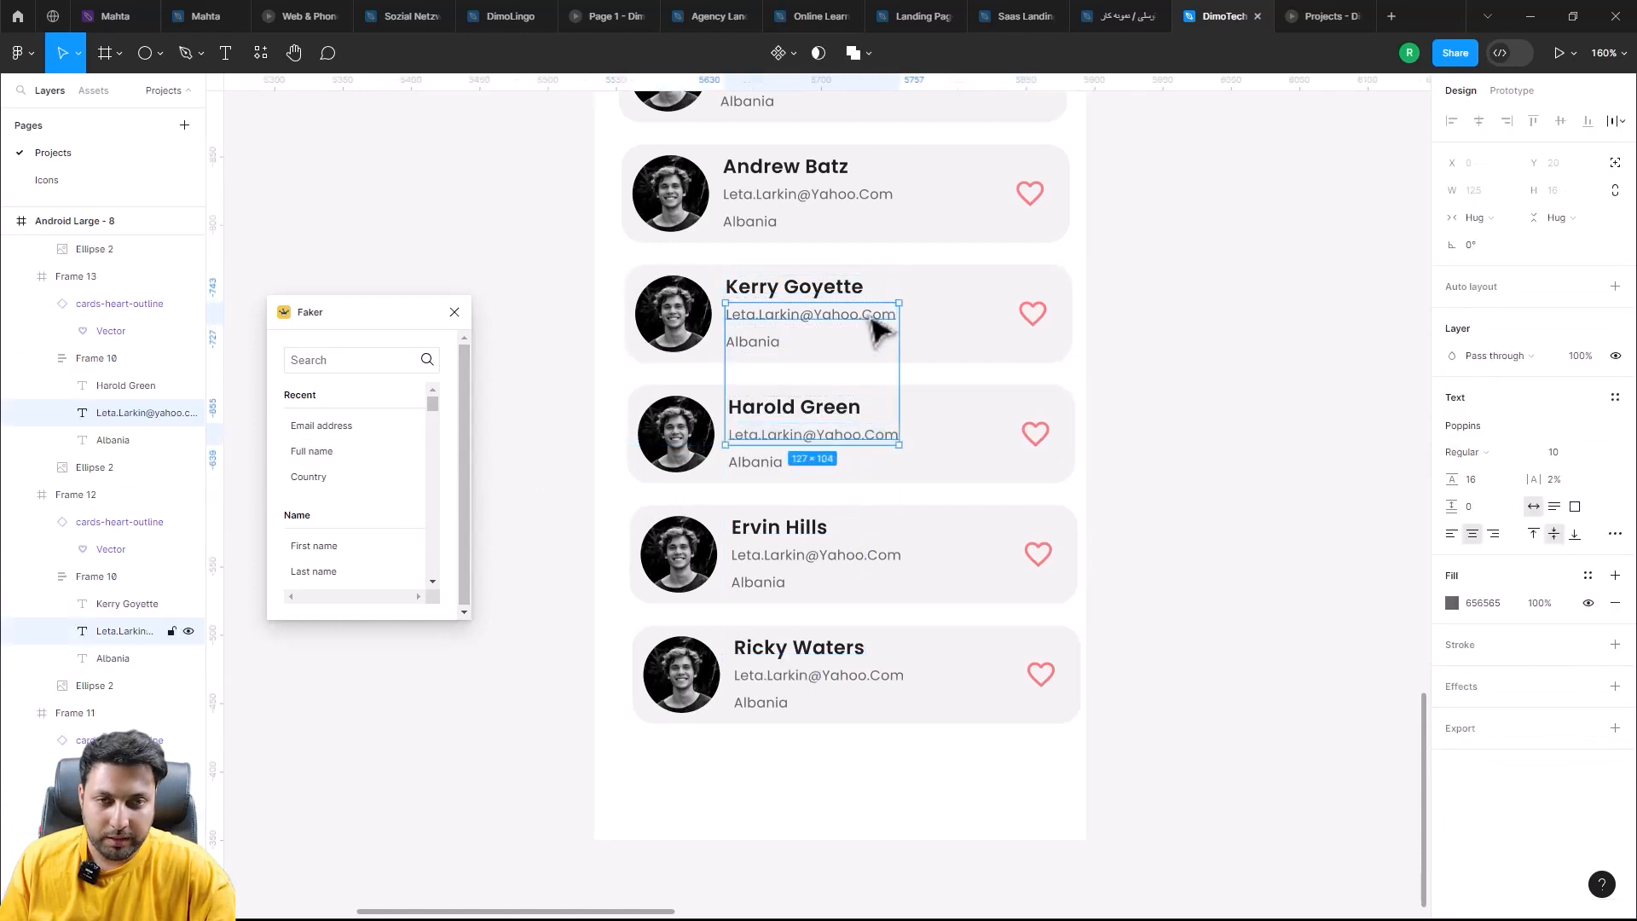
scroll(878, 329, up, 3)
shift+click(838, 322)
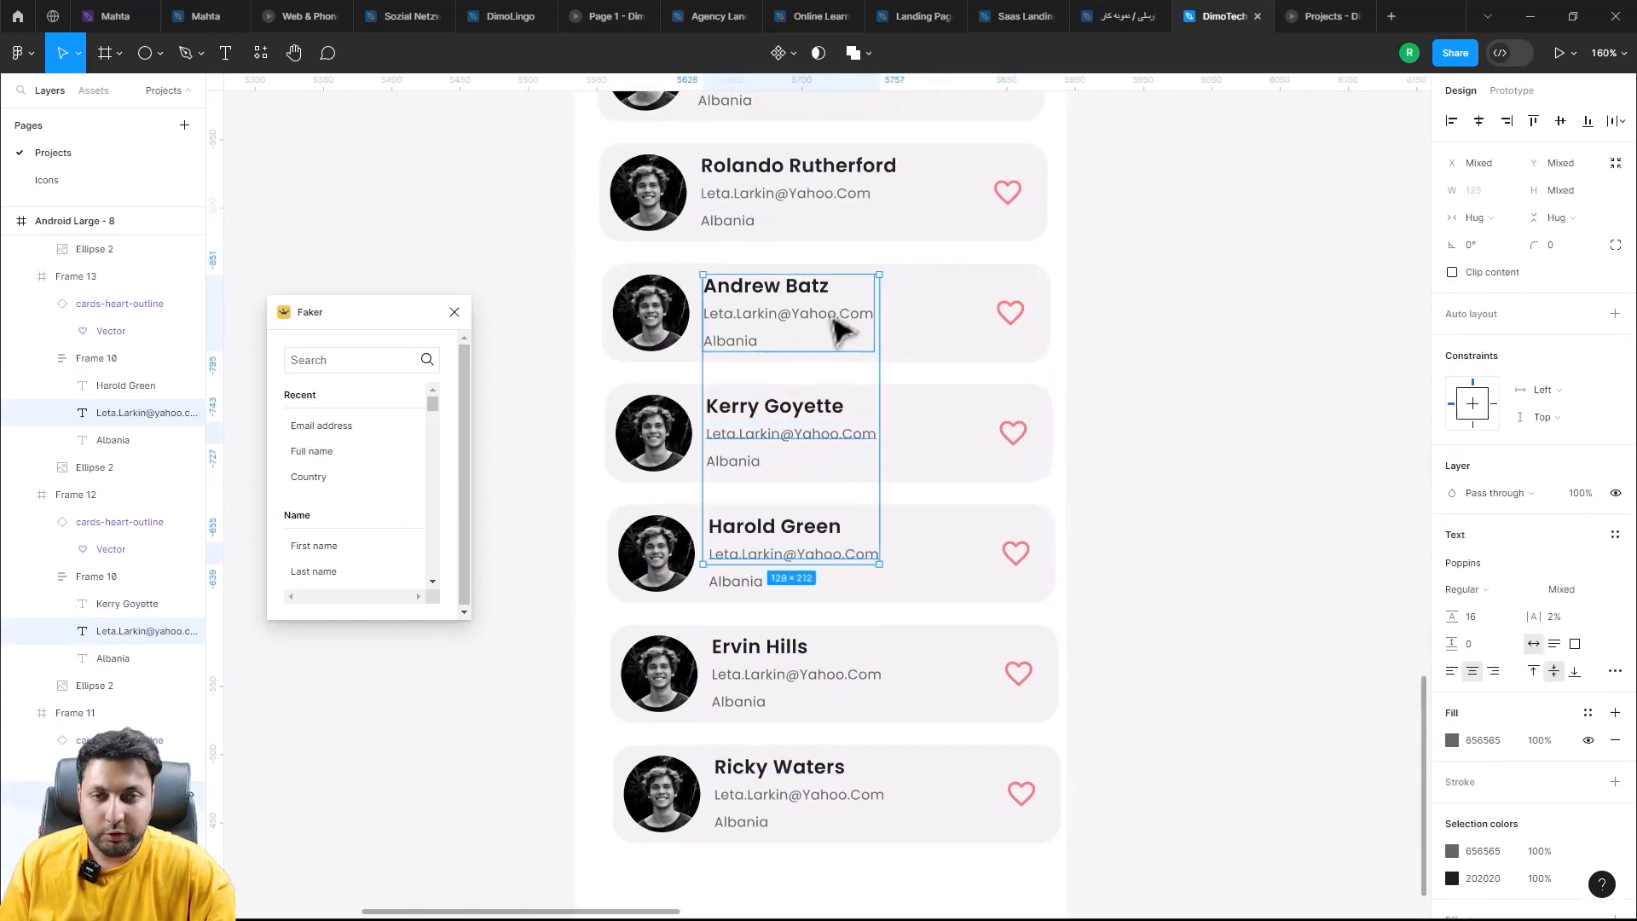
shift+click(838, 323)
scroll(835, 328, up, 2)
shift+click(827, 328)
shift+click(831, 328)
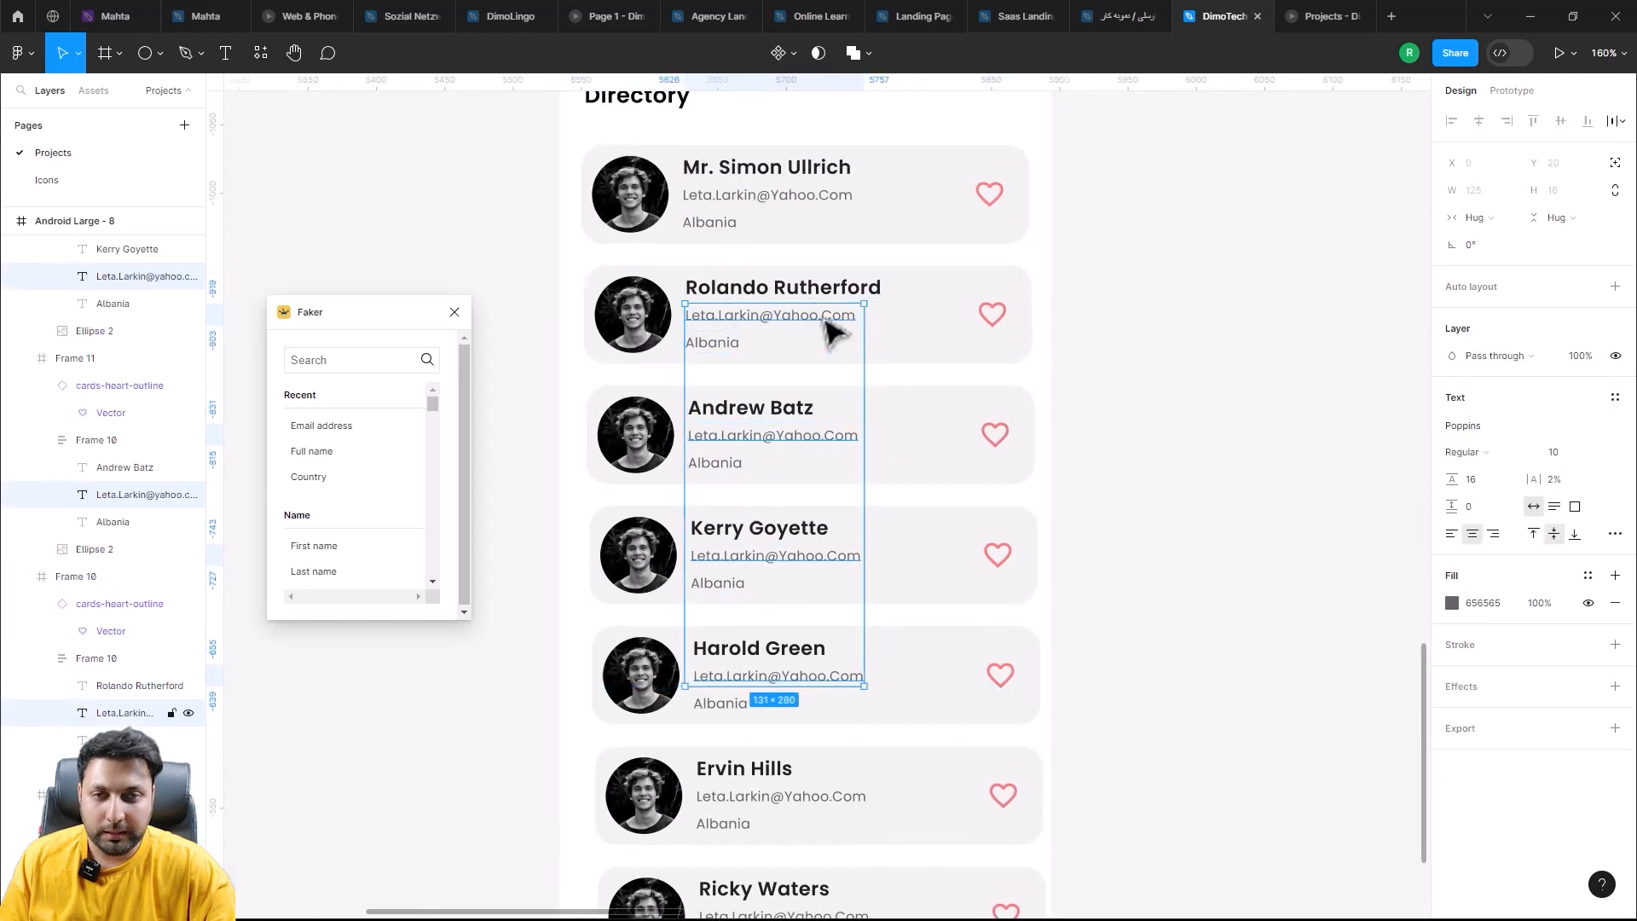
shift+click(811, 204)
scroll(843, 312, down, 2)
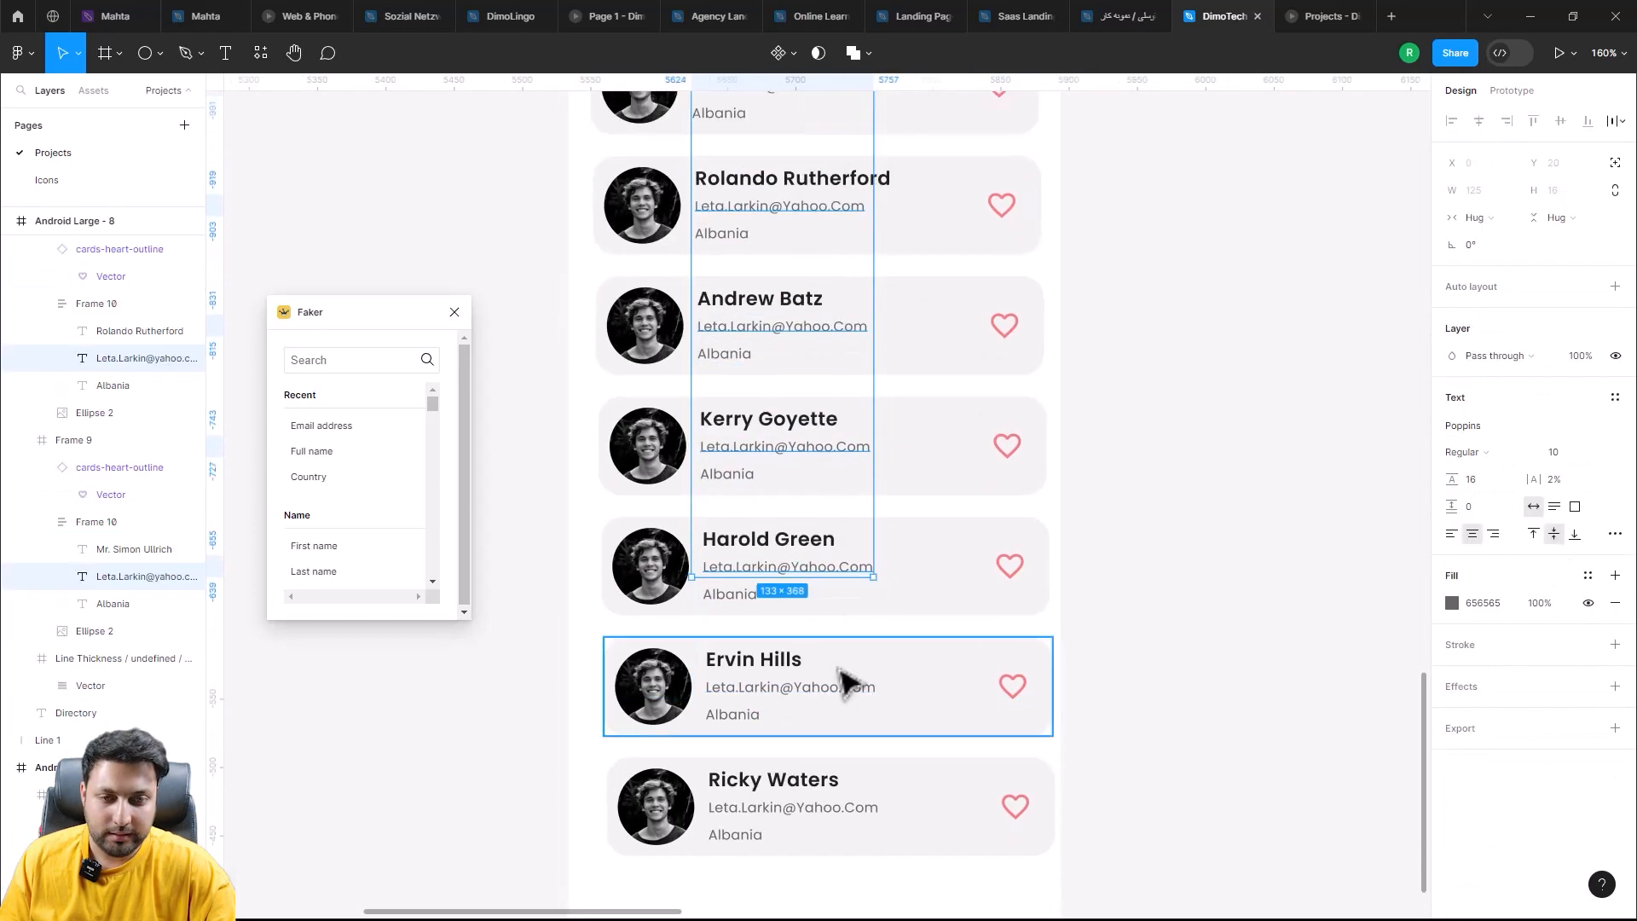
shift+click(831, 692)
shift+click(840, 808)
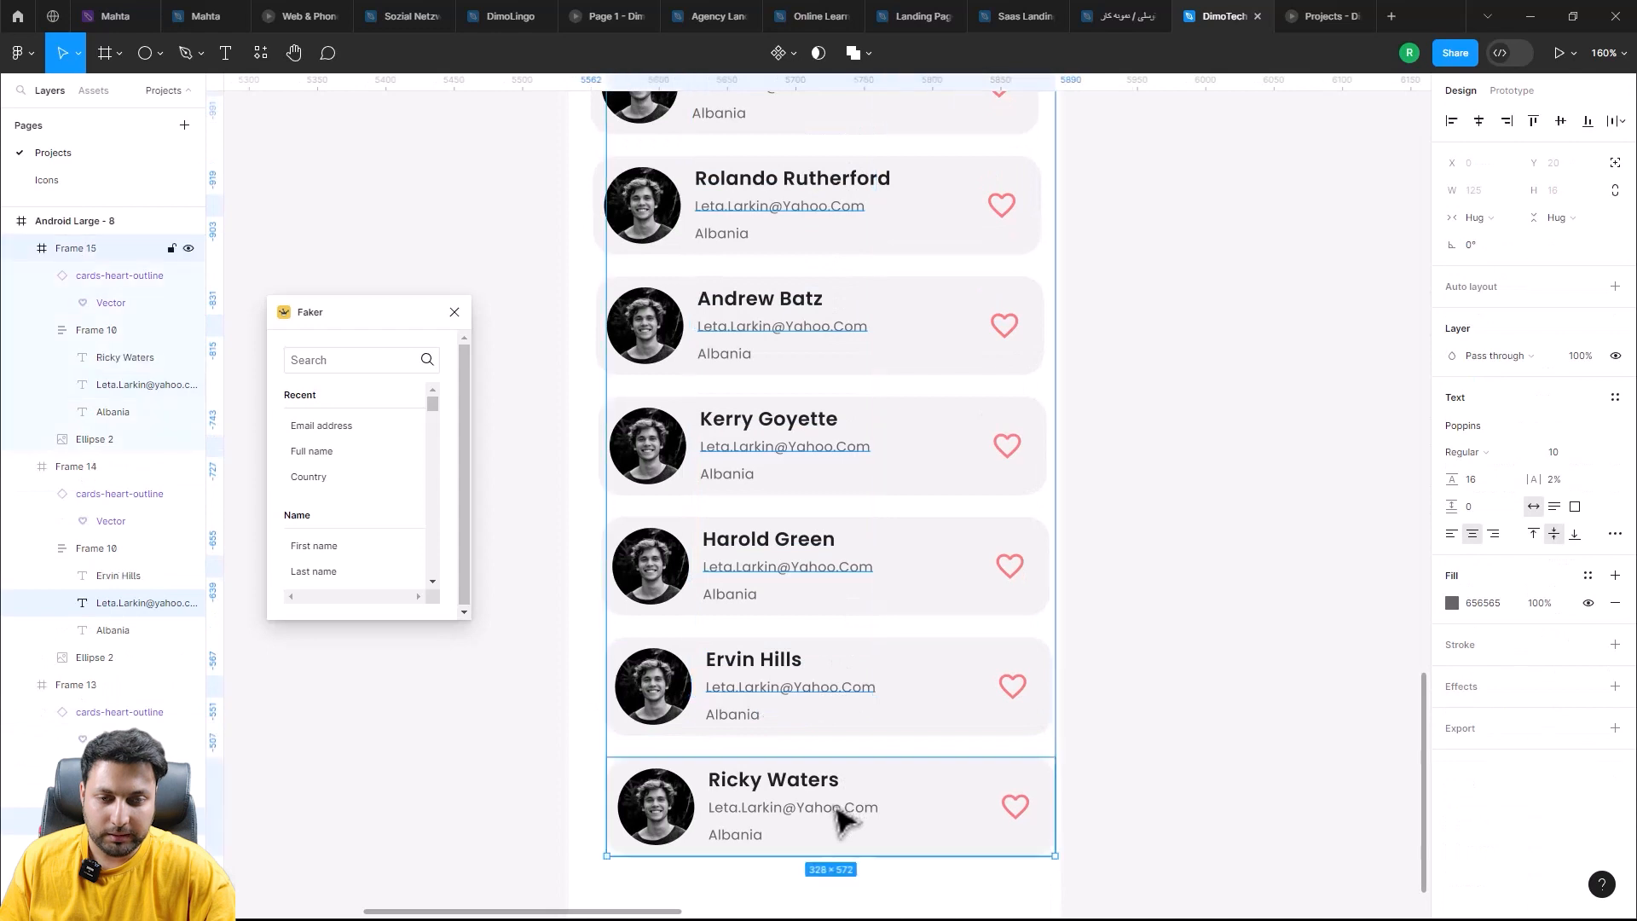
click(327, 430)
double_click(743, 595)
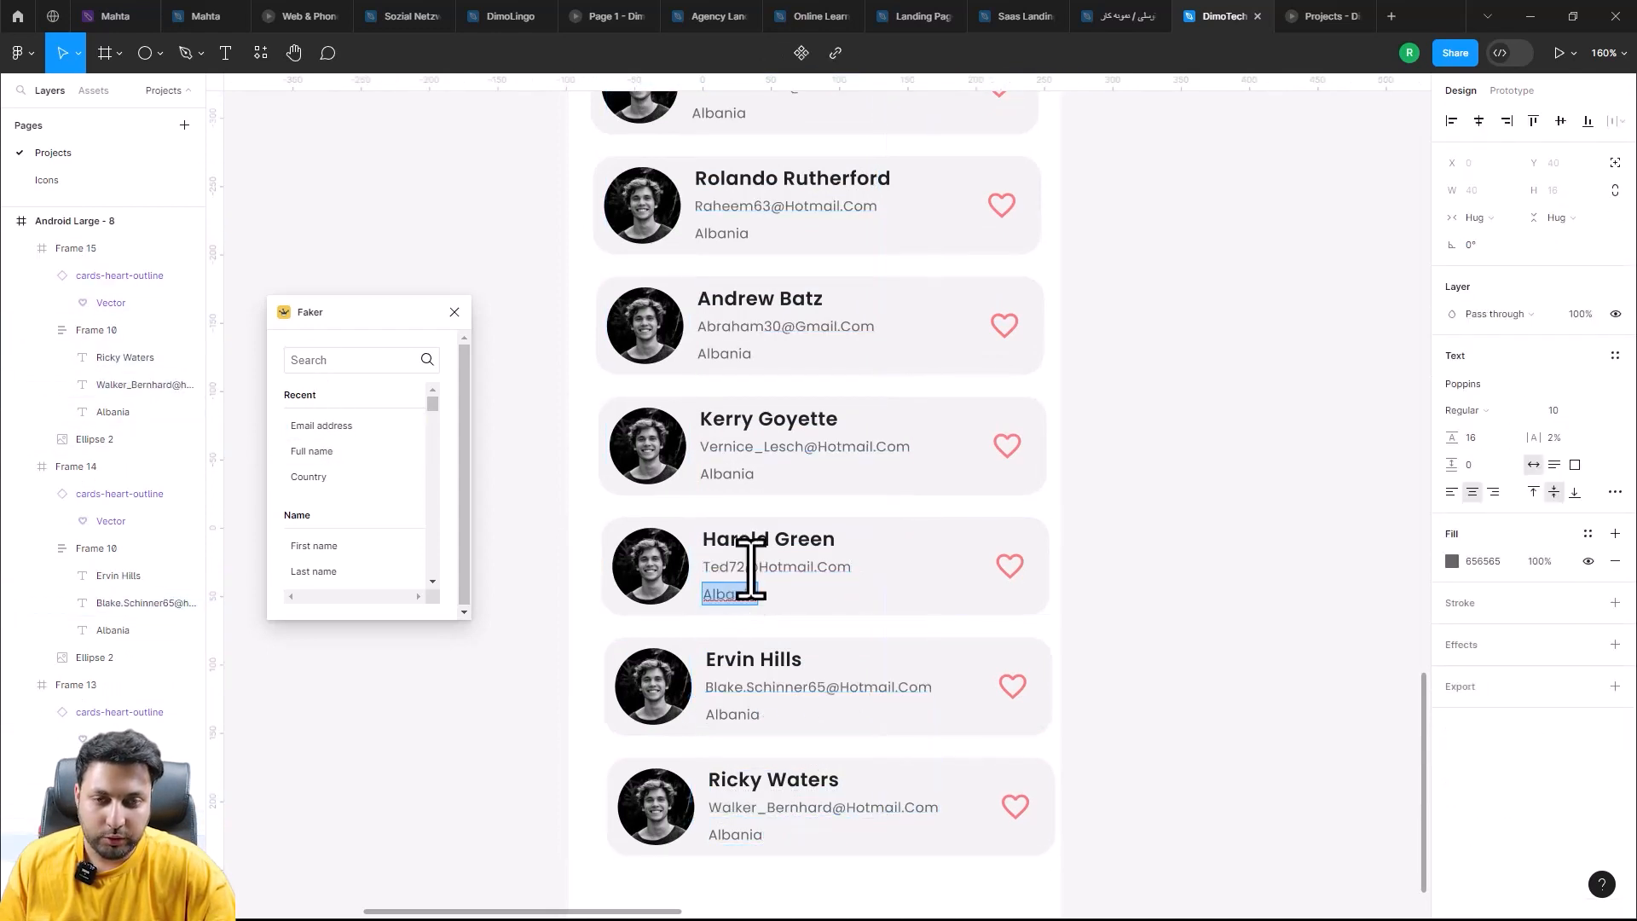
key(Escape)
scroll(853, 682, up, 3)
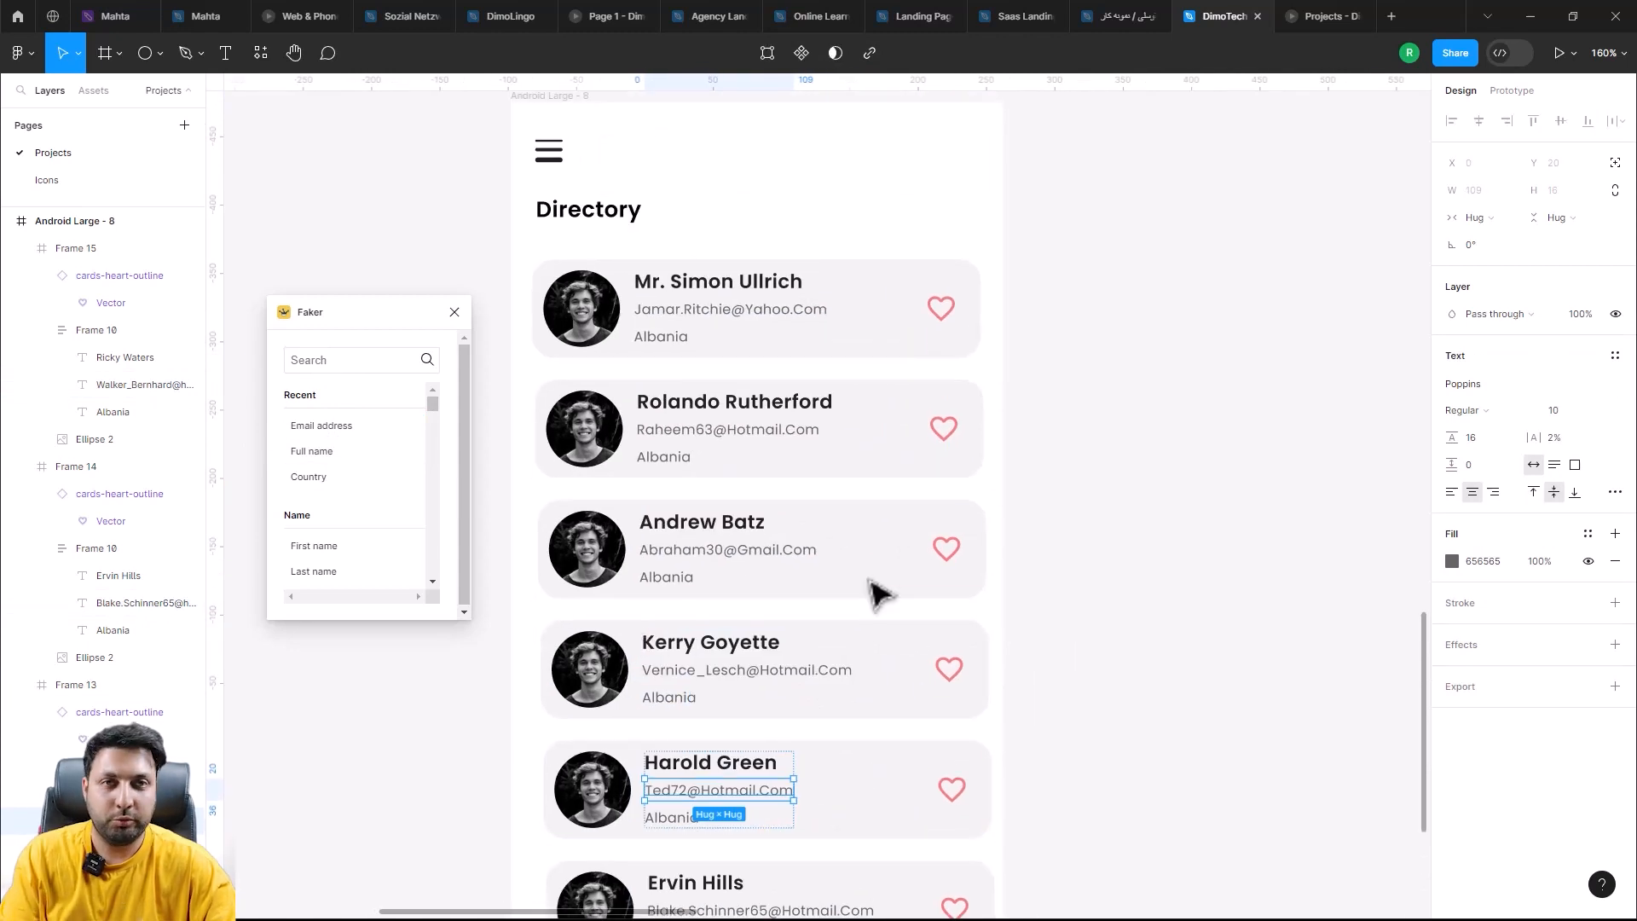
scroll(989, 575, left, 2)
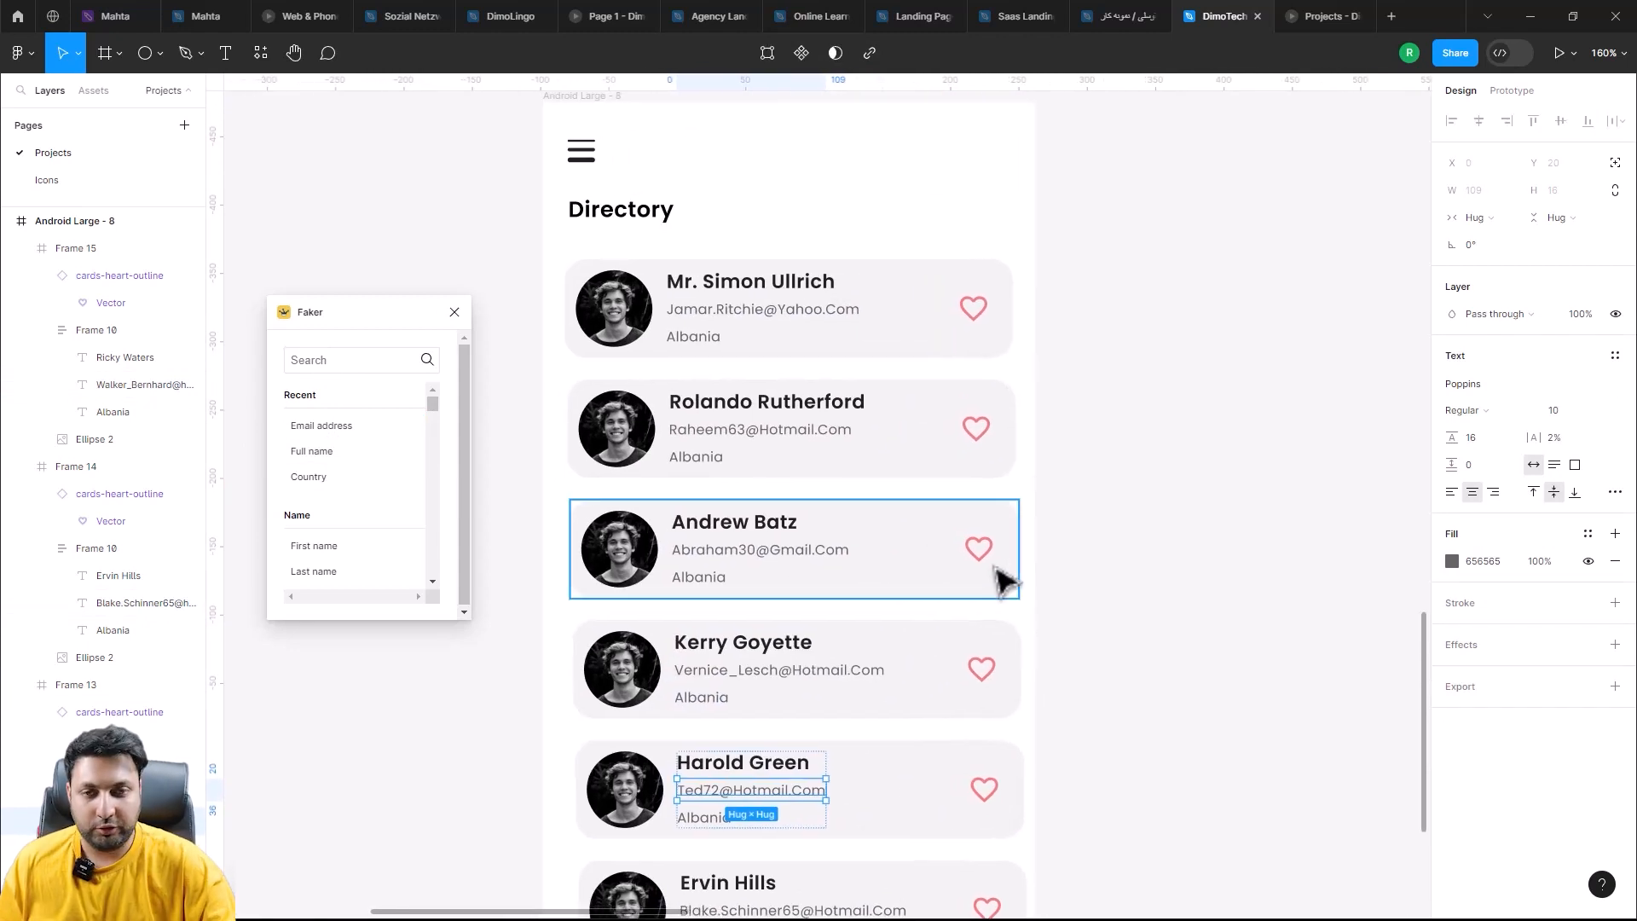
Step: Select the avatar circles of cards two to seven together and fill them with random faces from the UI Faces plugin
click(631, 451)
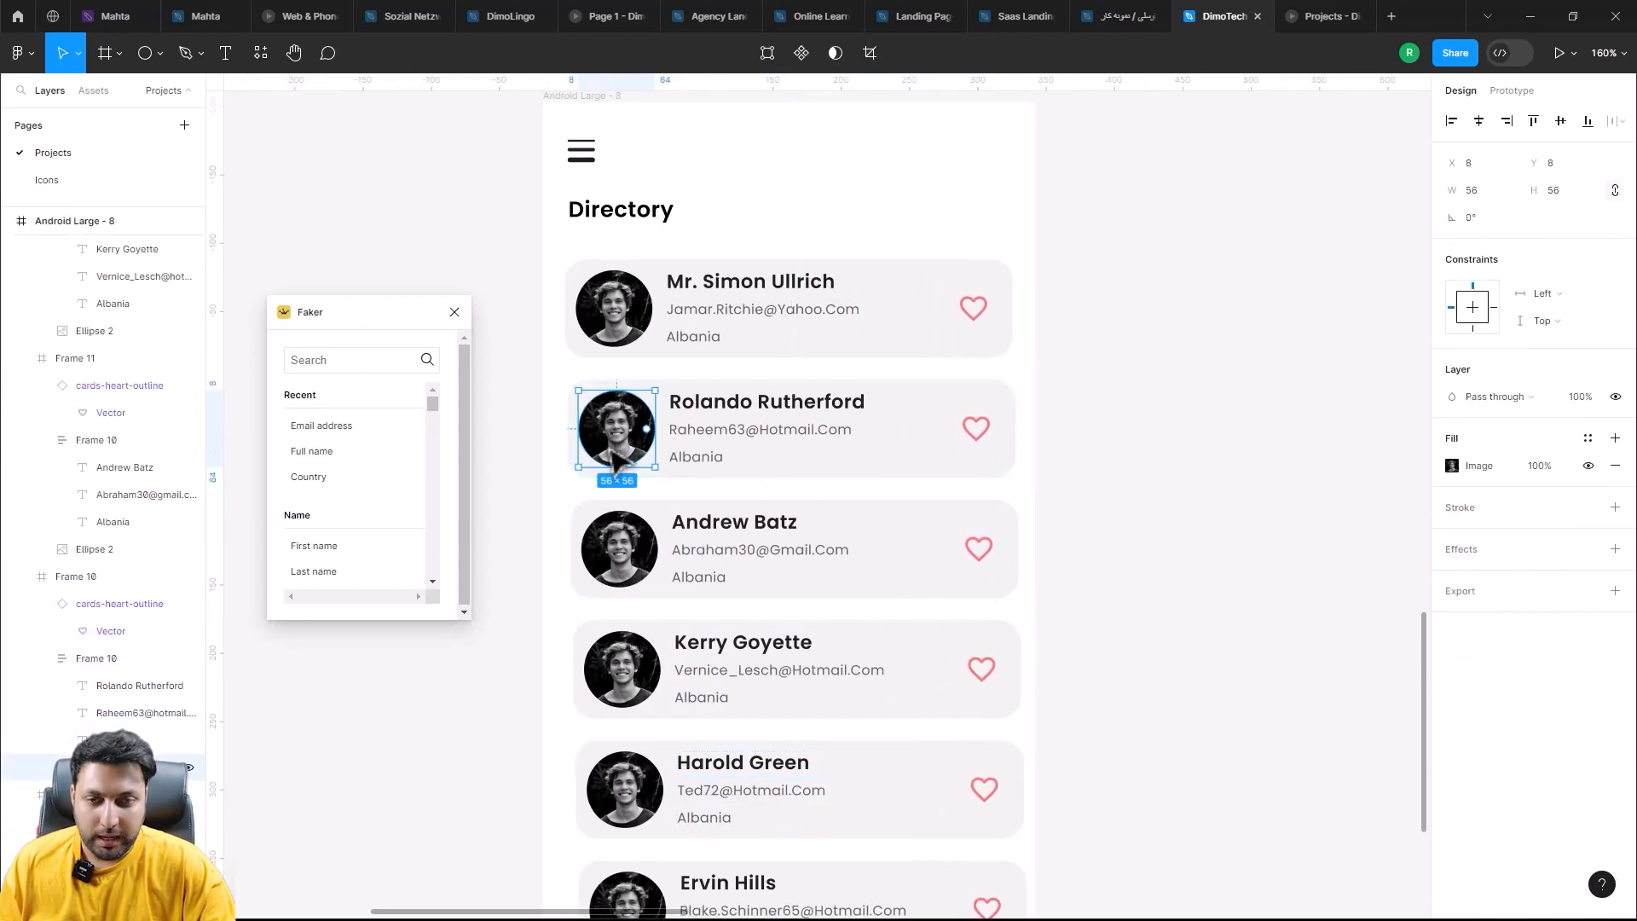
shift+click(631, 571)
scroll(648, 703, down, 3)
shift+click(628, 520)
shift+click(630, 635)
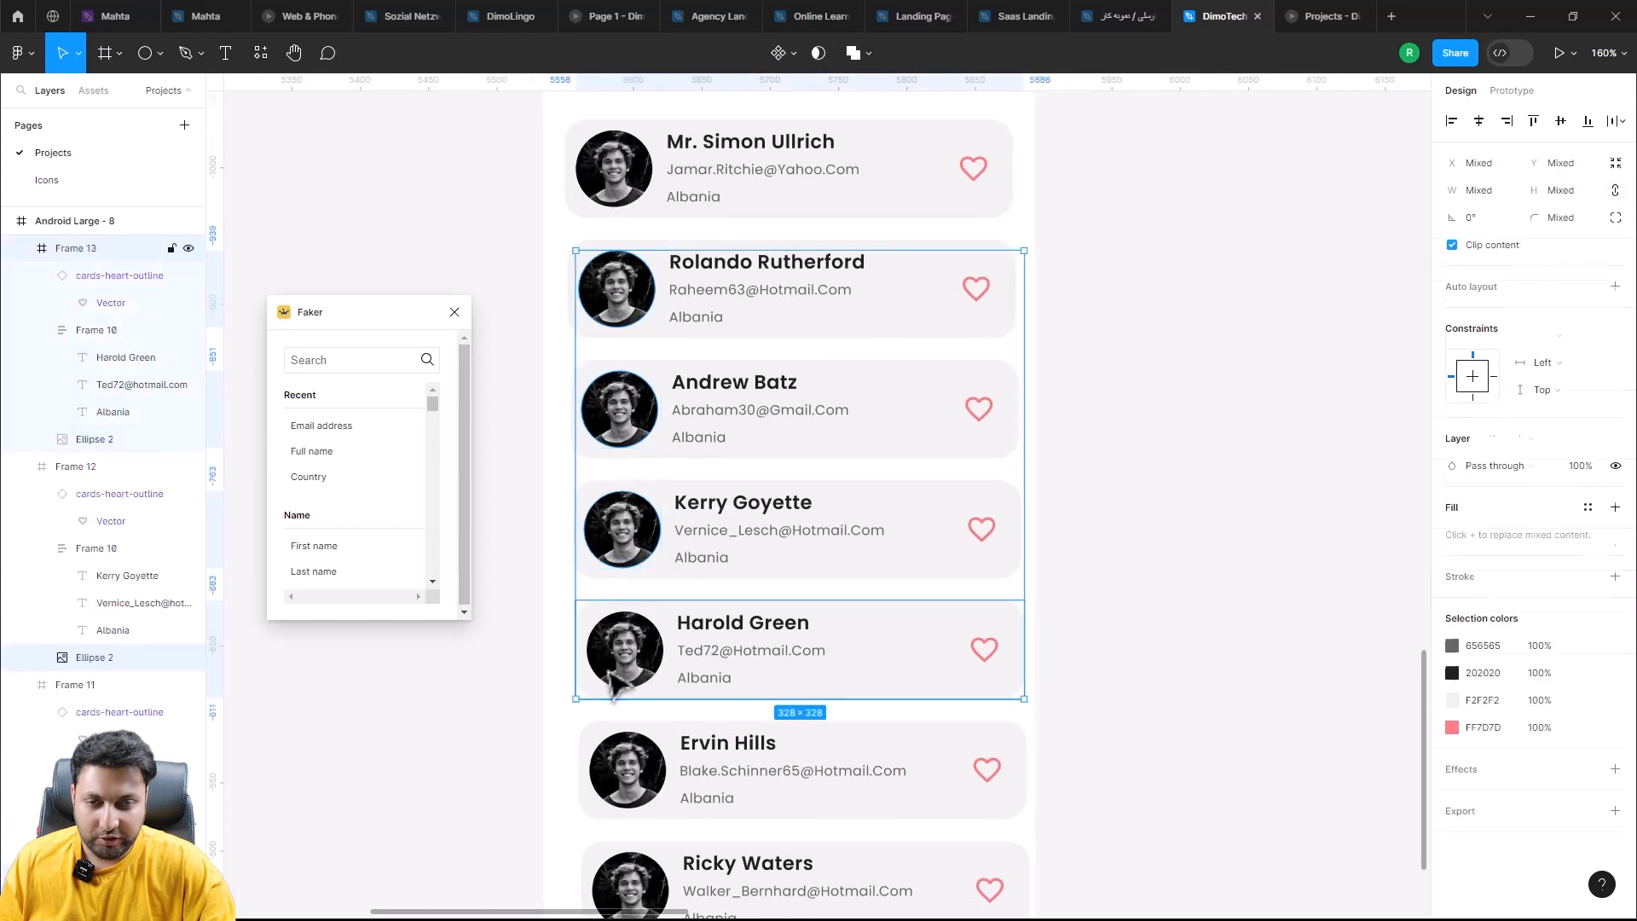
scroll(682, 609, down, 3)
shift+click(656, 616)
shift+click(660, 742)
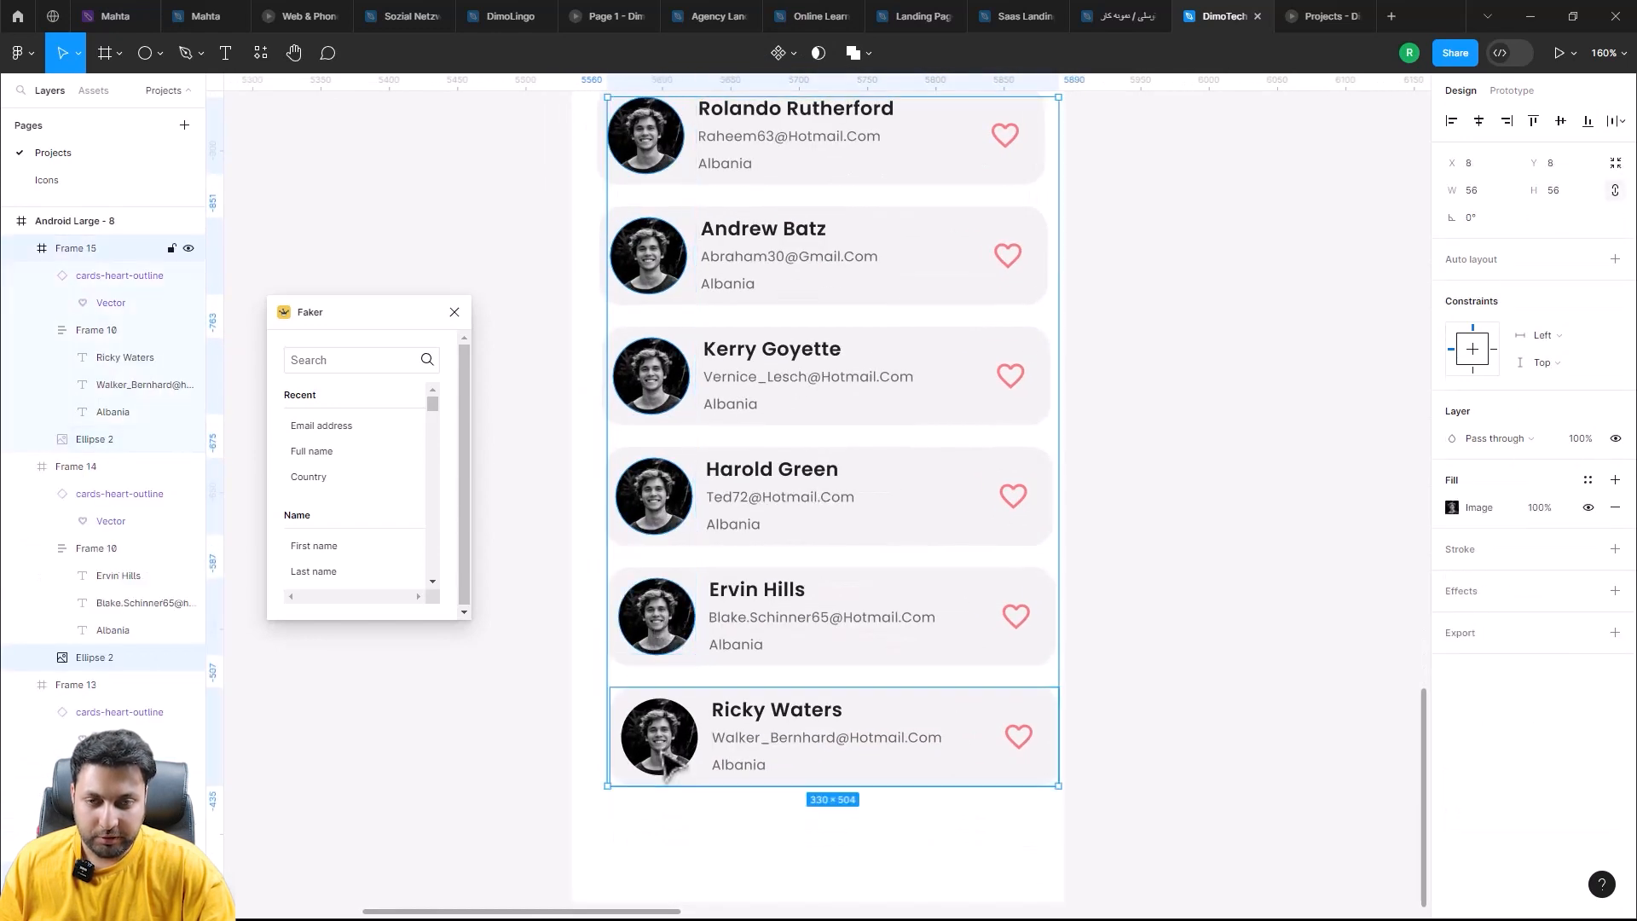
key(ctrl+slash)
key(Down)
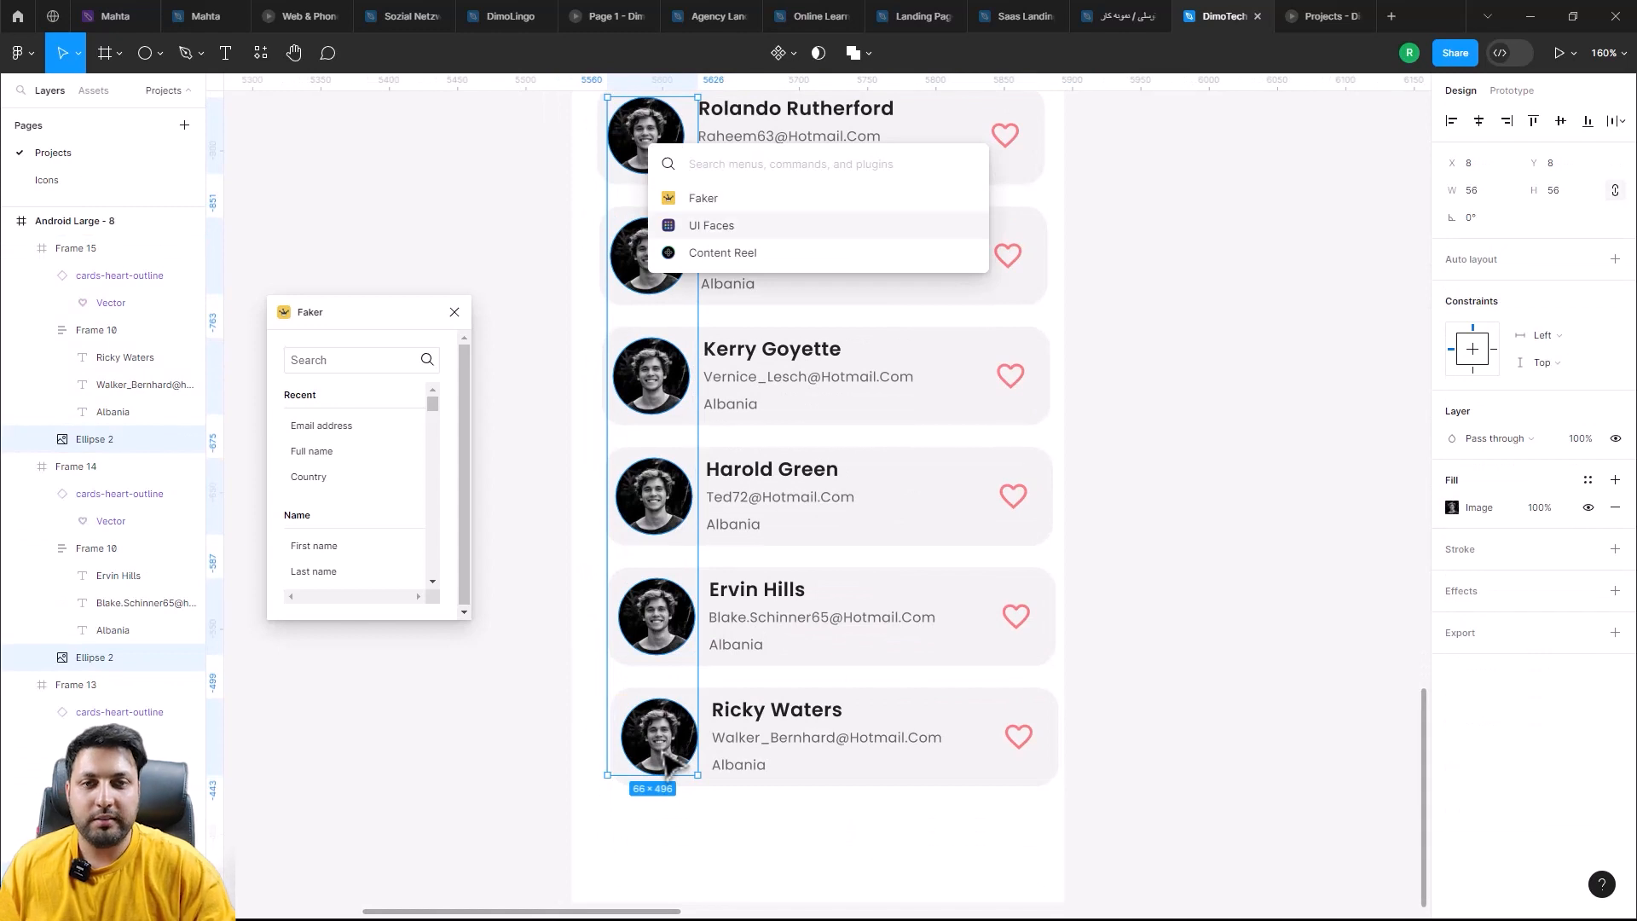
key(Return)
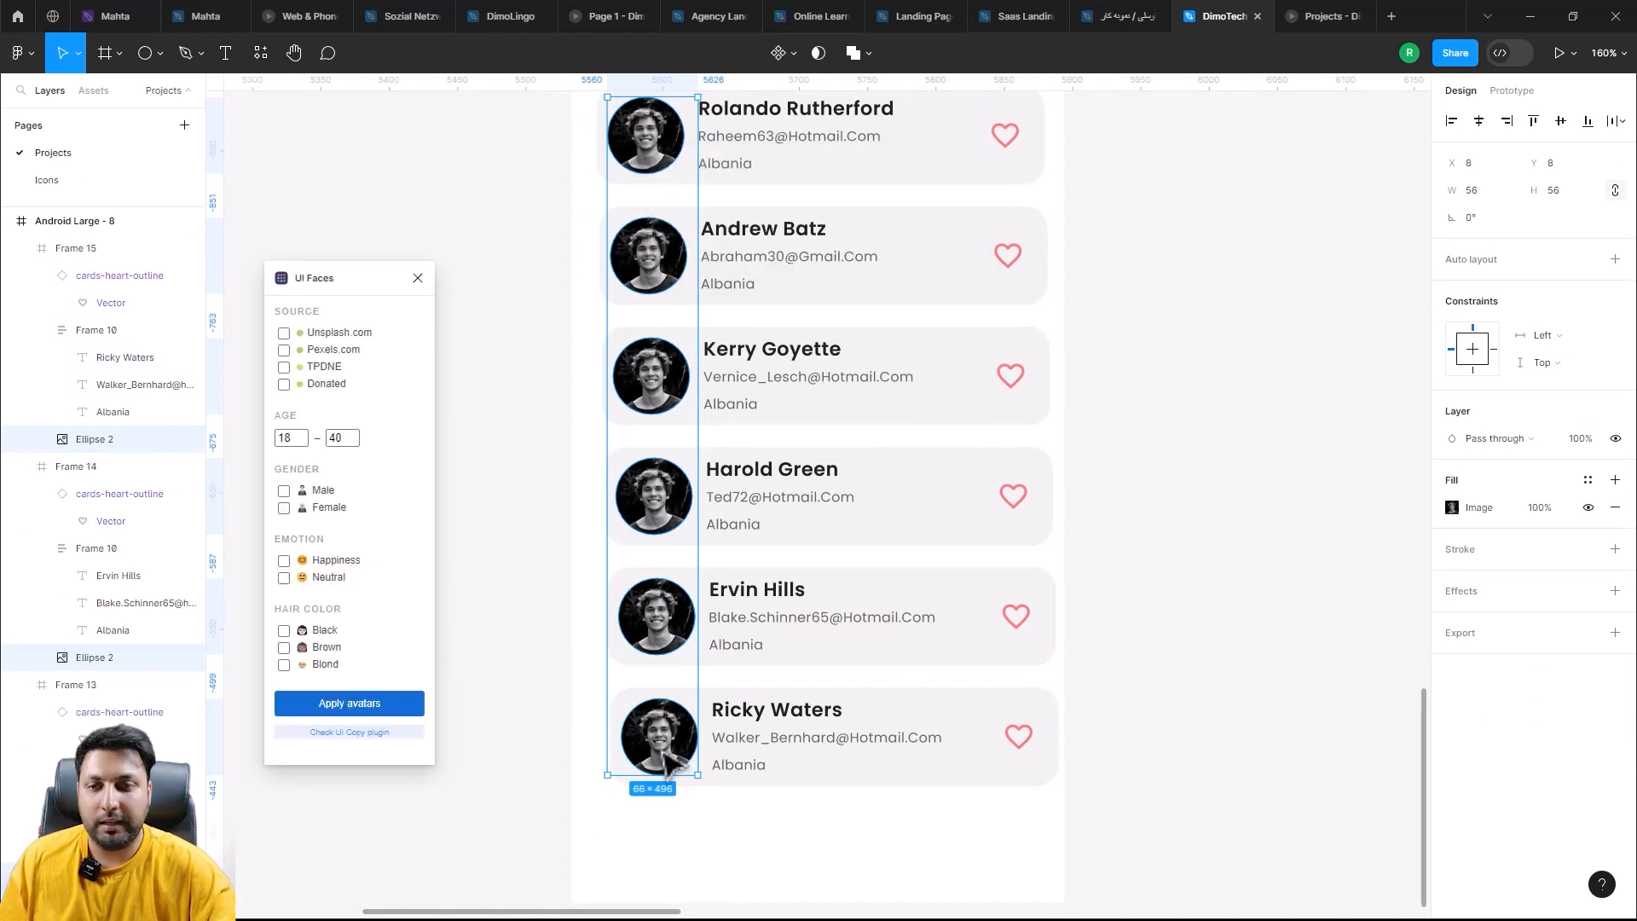
click(341, 708)
scroll(1023, 693, down, 3)
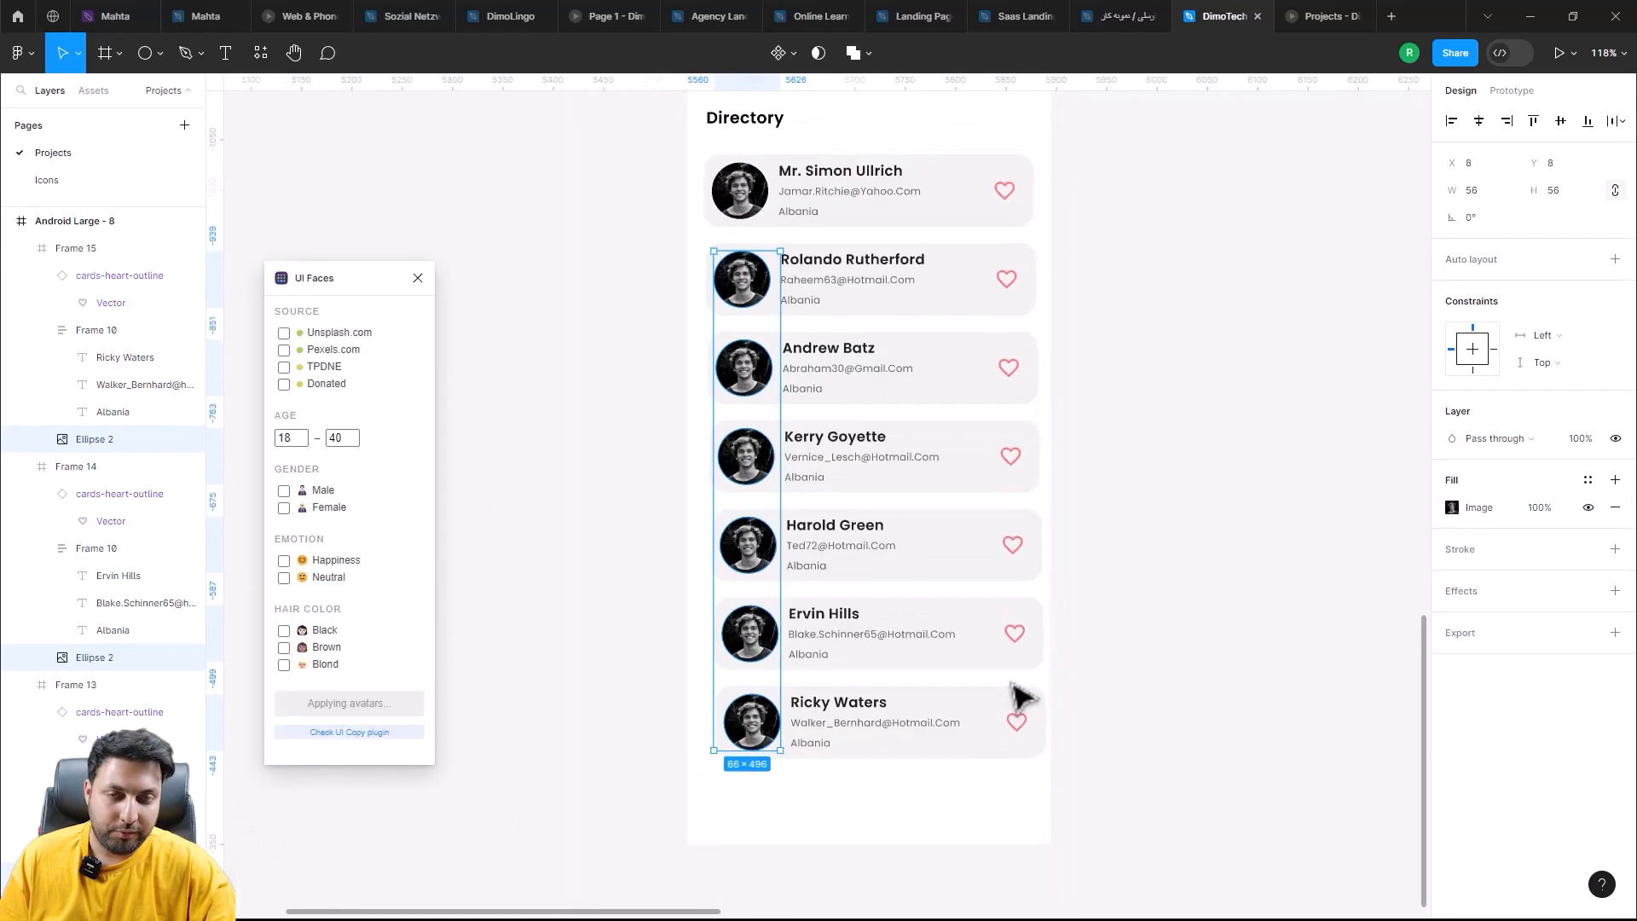
drag(1106, 740, 1005, 750)
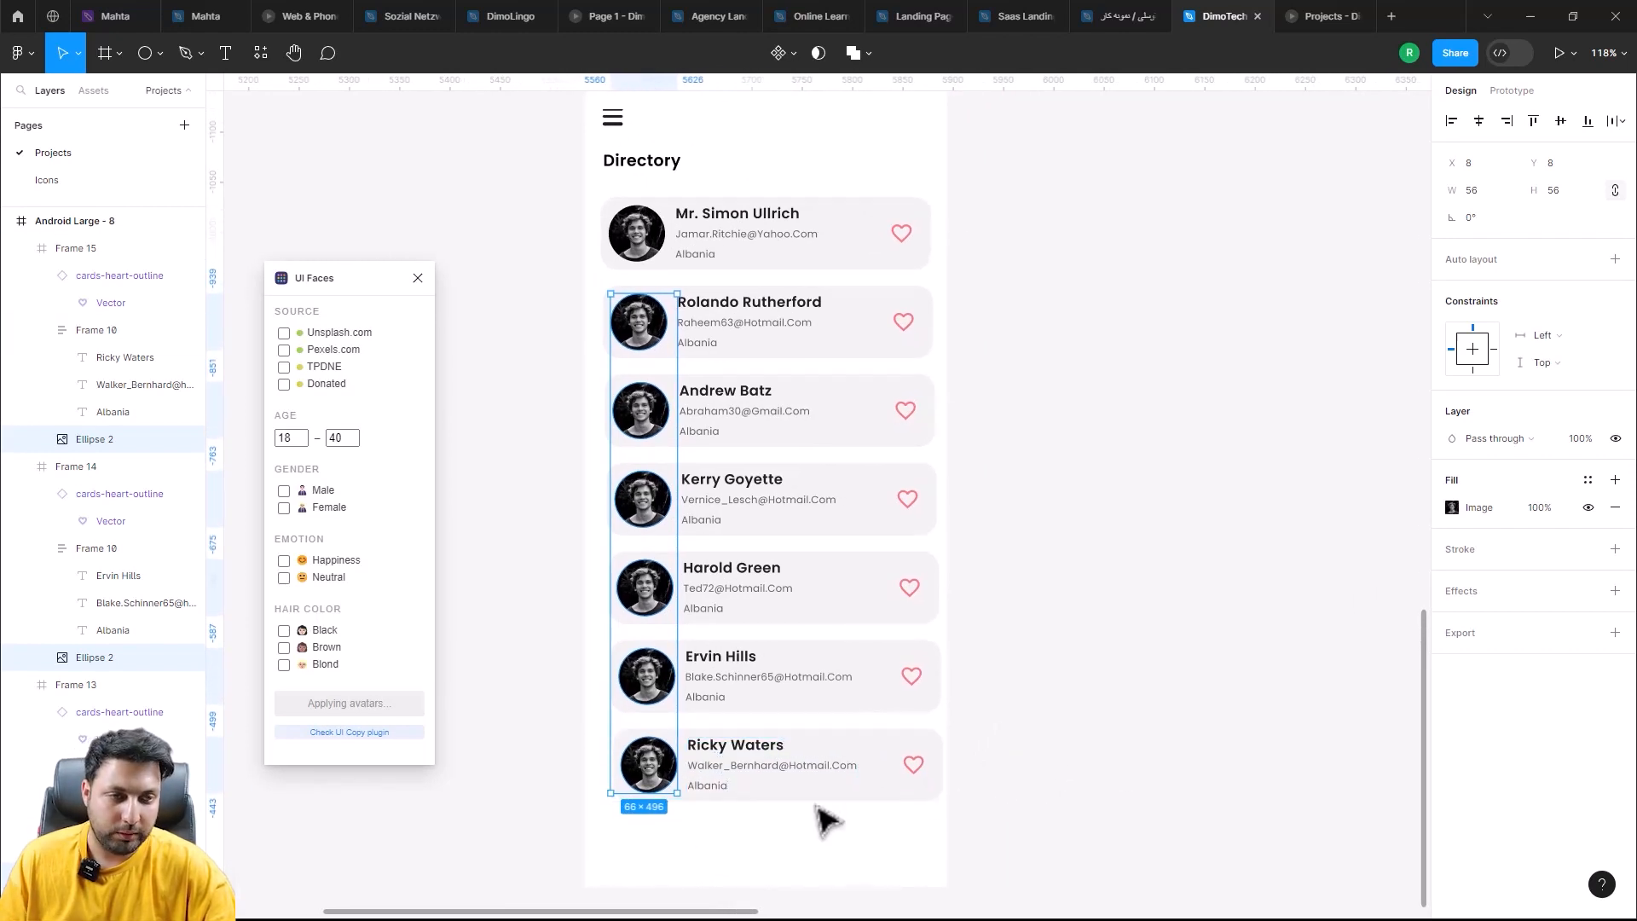
drag(1075, 710, 1012, 725)
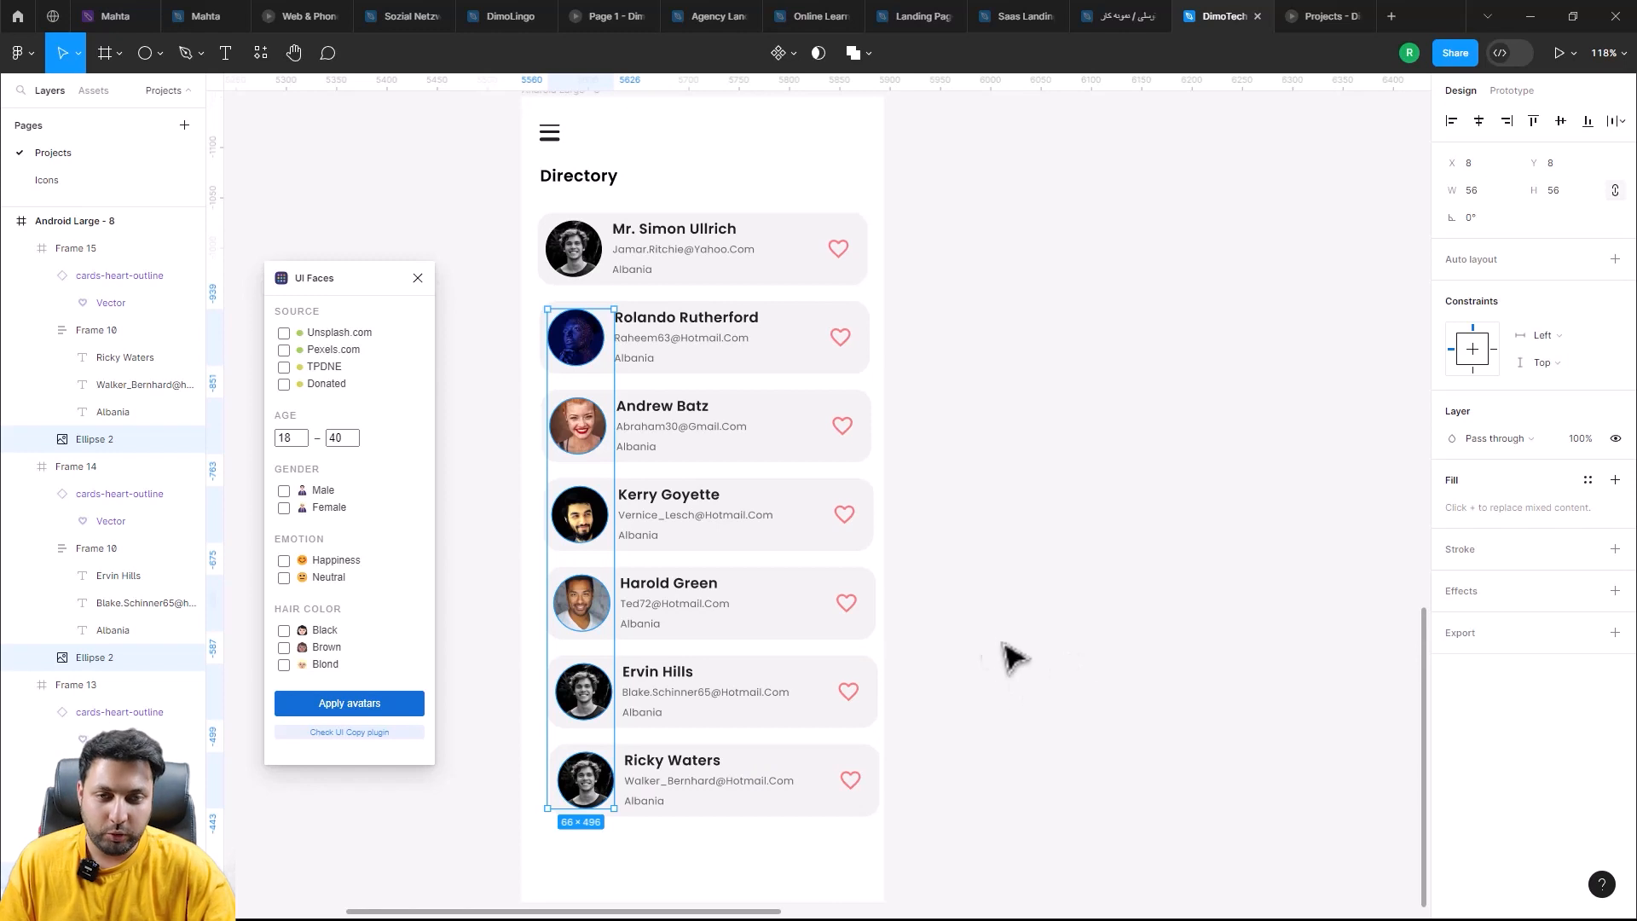
drag(957, 562, 1004, 600)
Step: Replace the third card's avatar with another face from UI Faces, using the Male gender filter
double_click(625, 483)
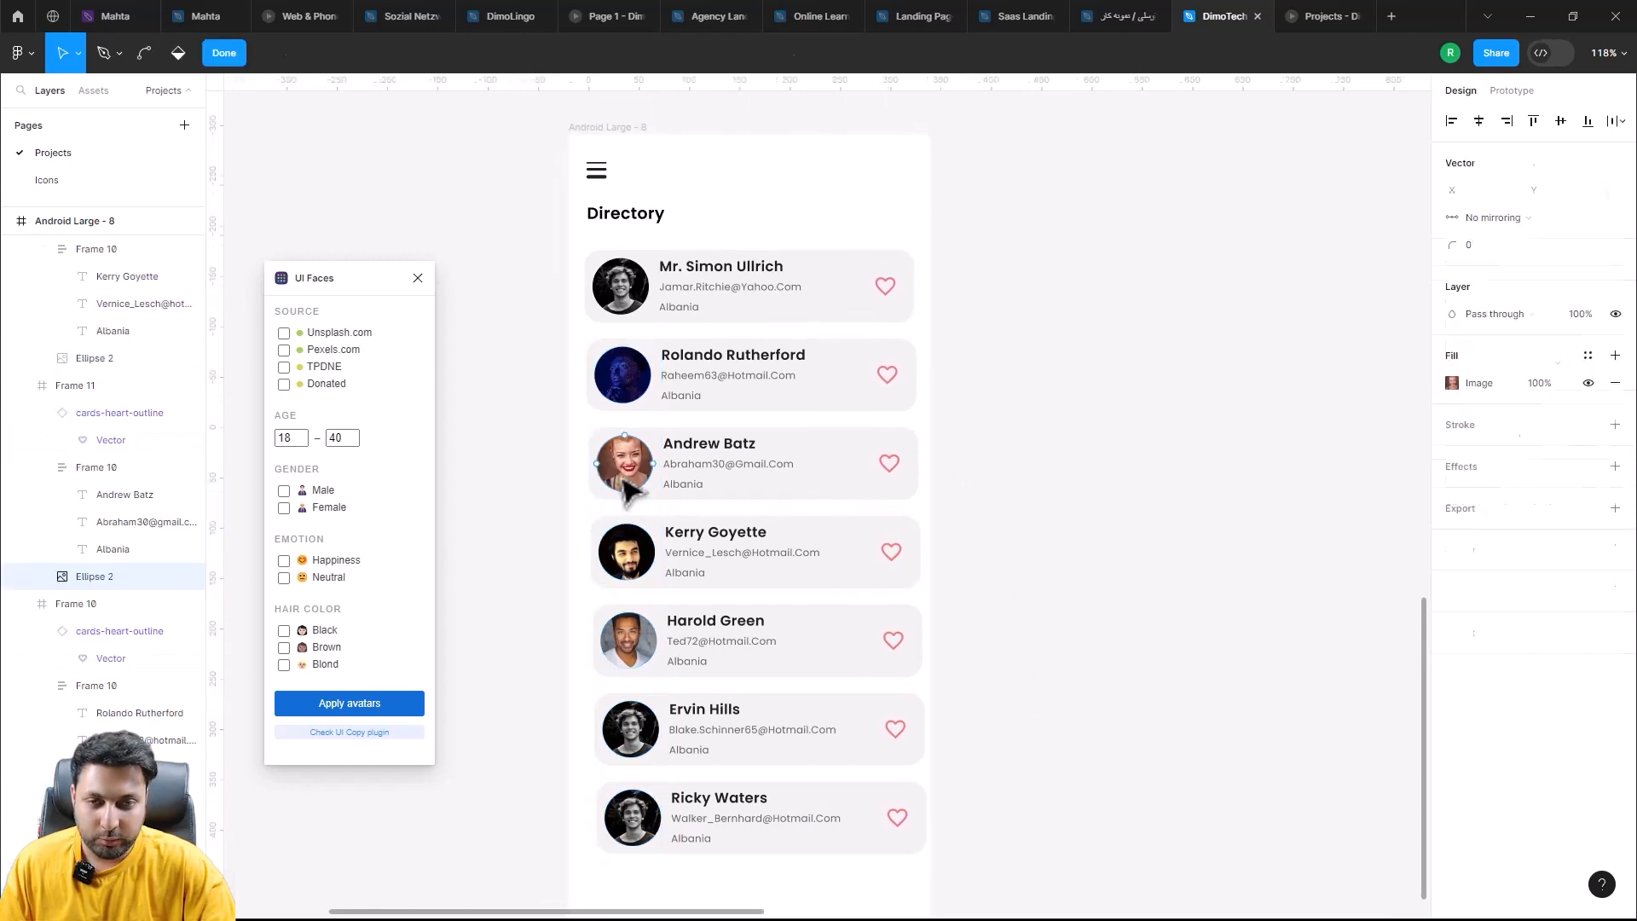
key(Escape)
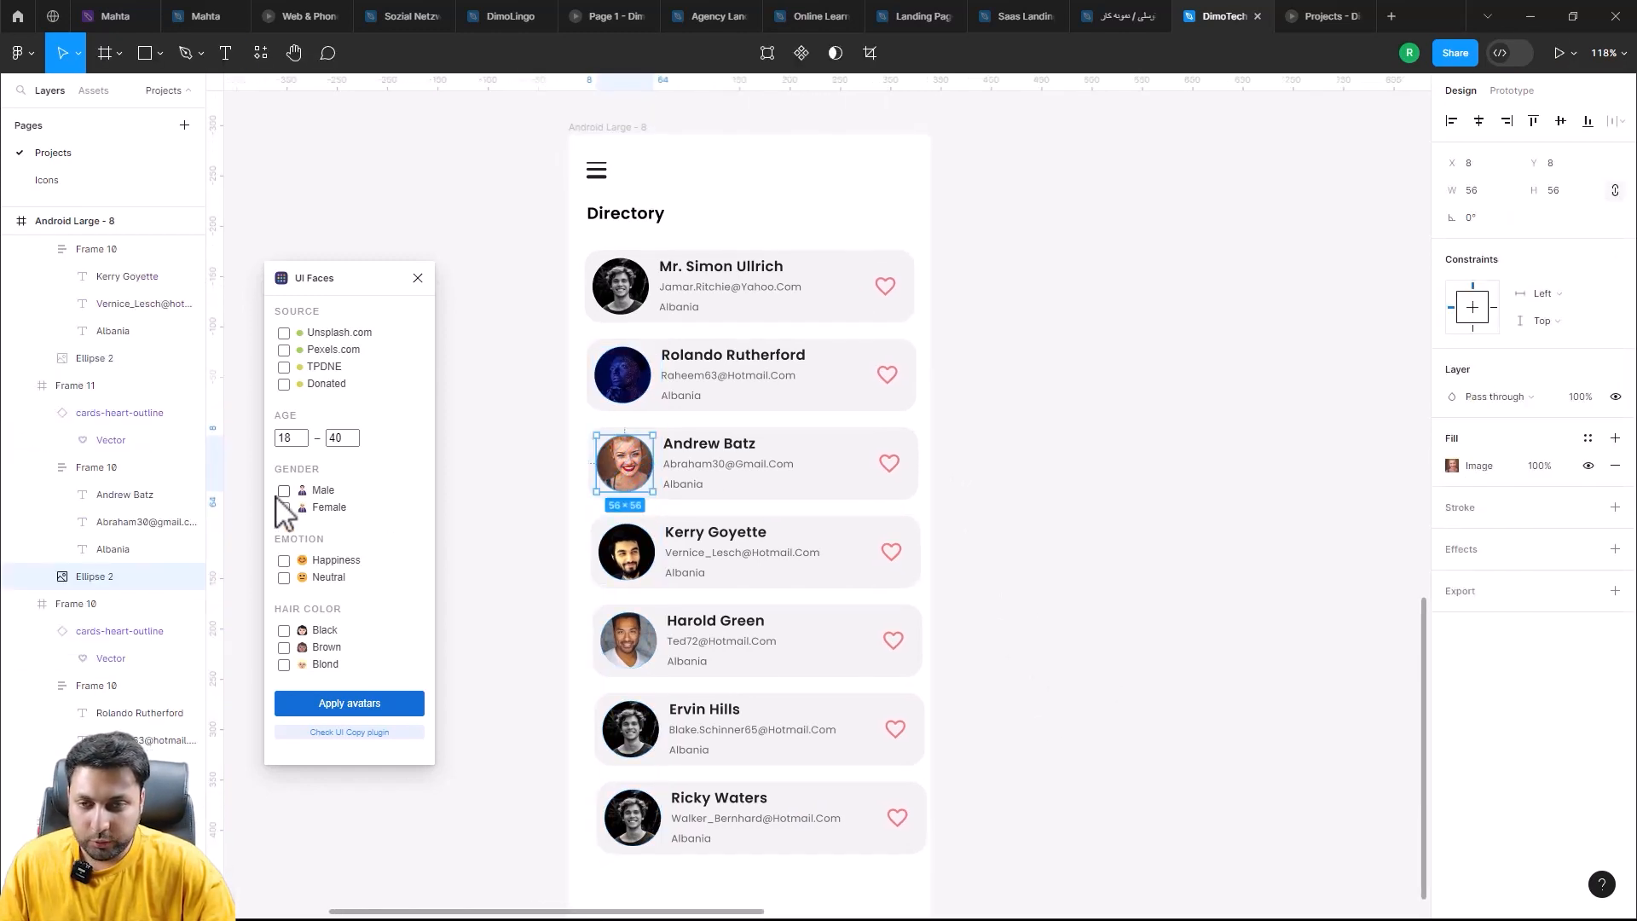
click(365, 708)
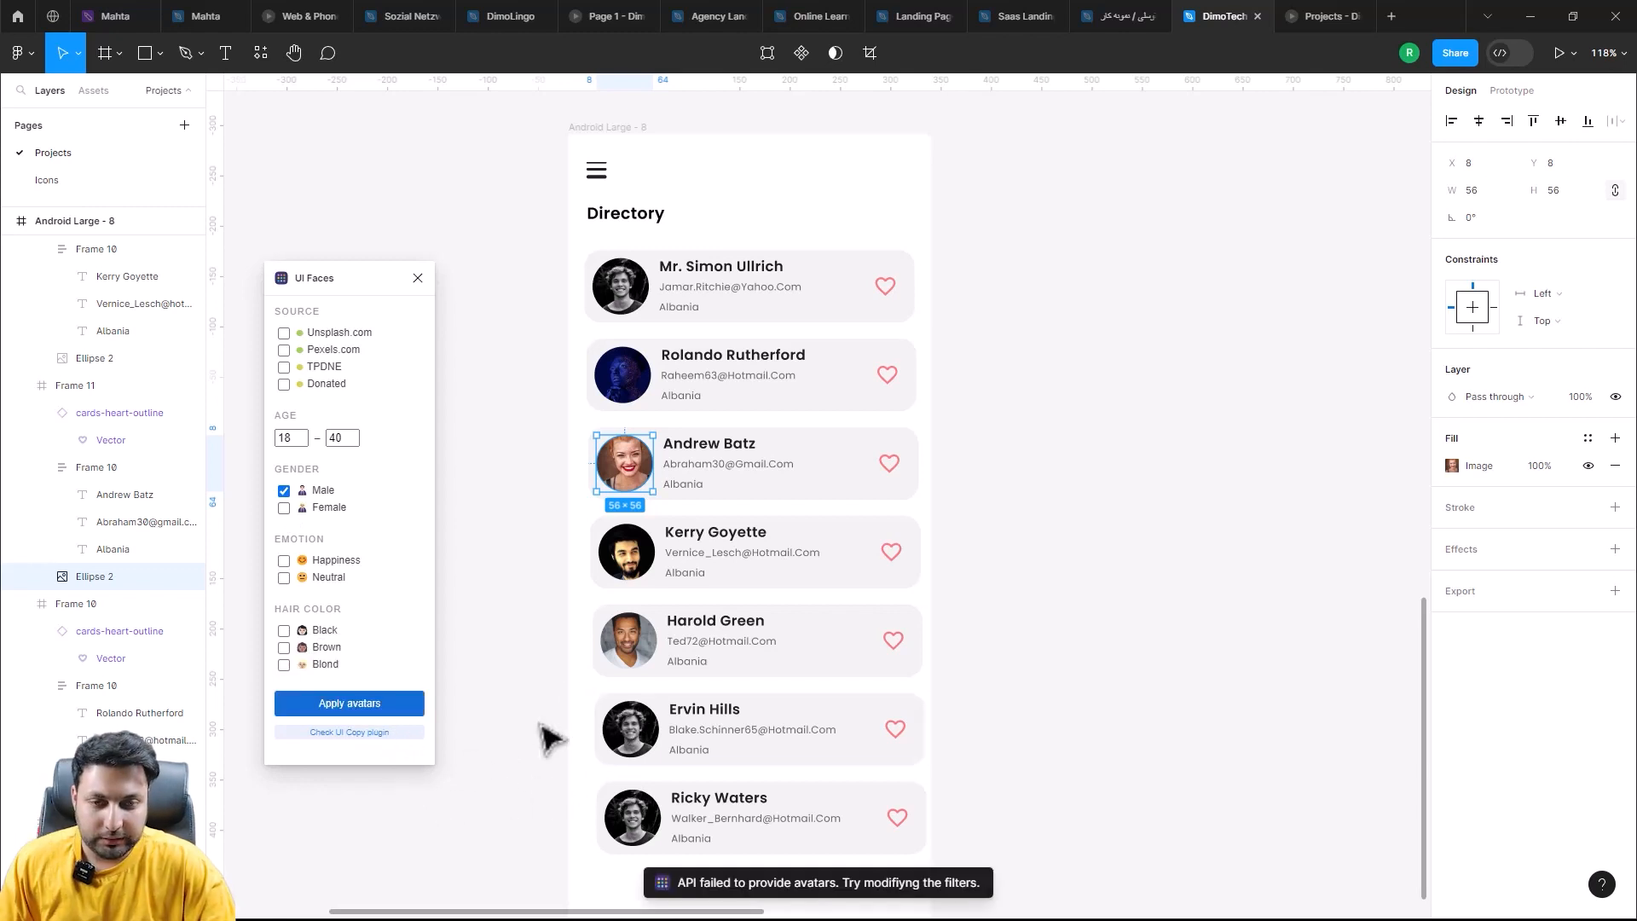
click(511, 607)
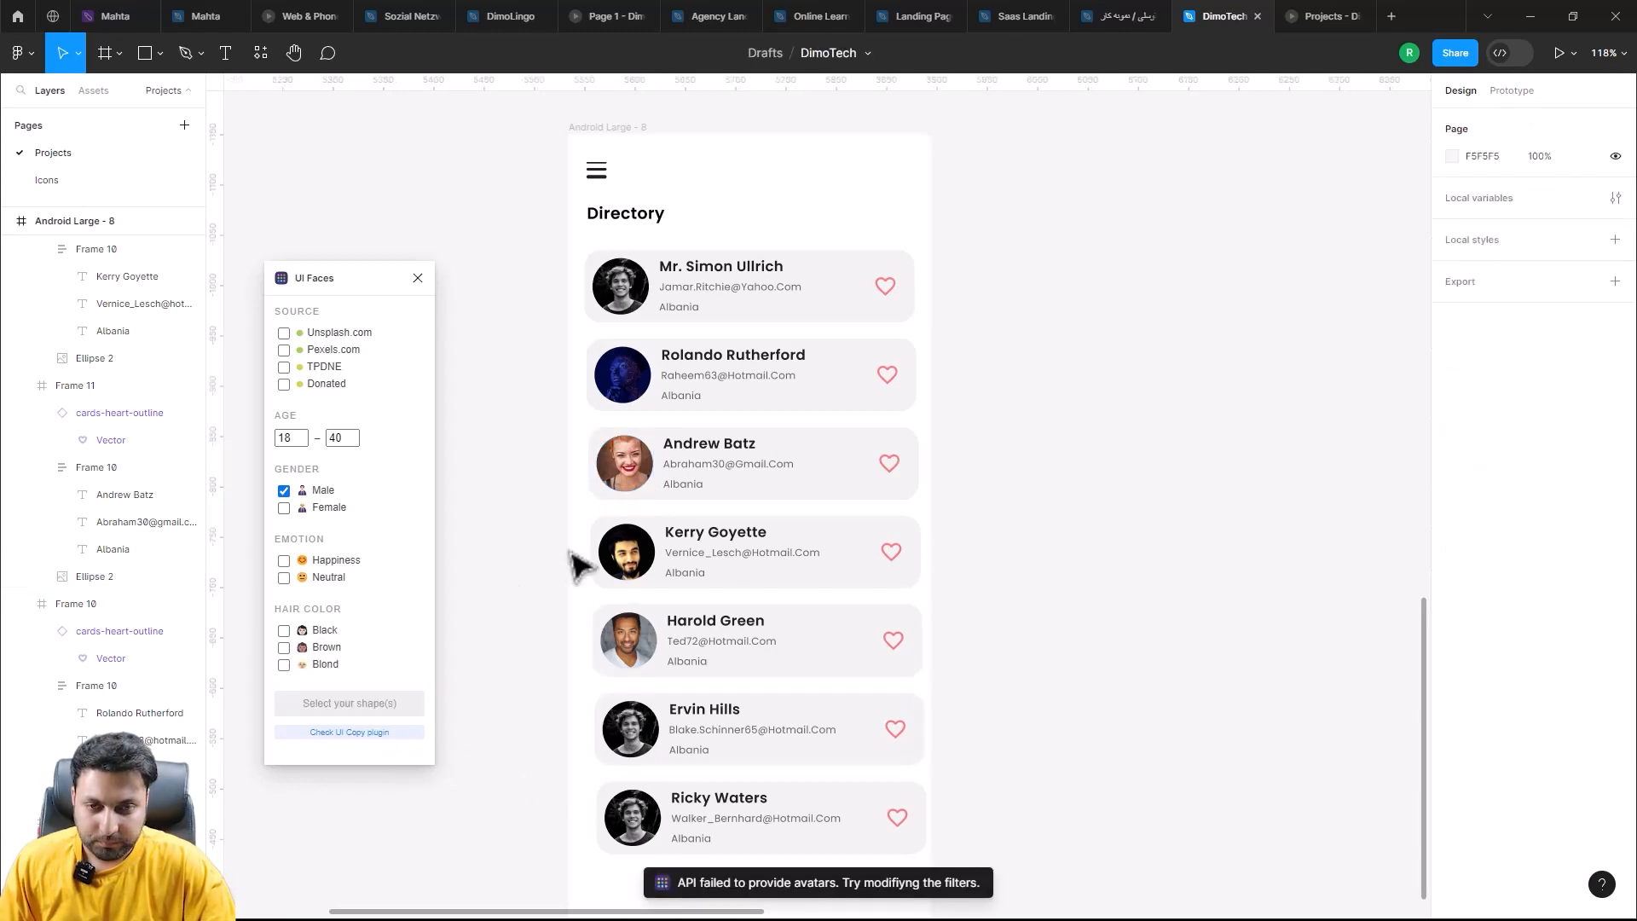
ctrl+click(635, 469)
click(315, 707)
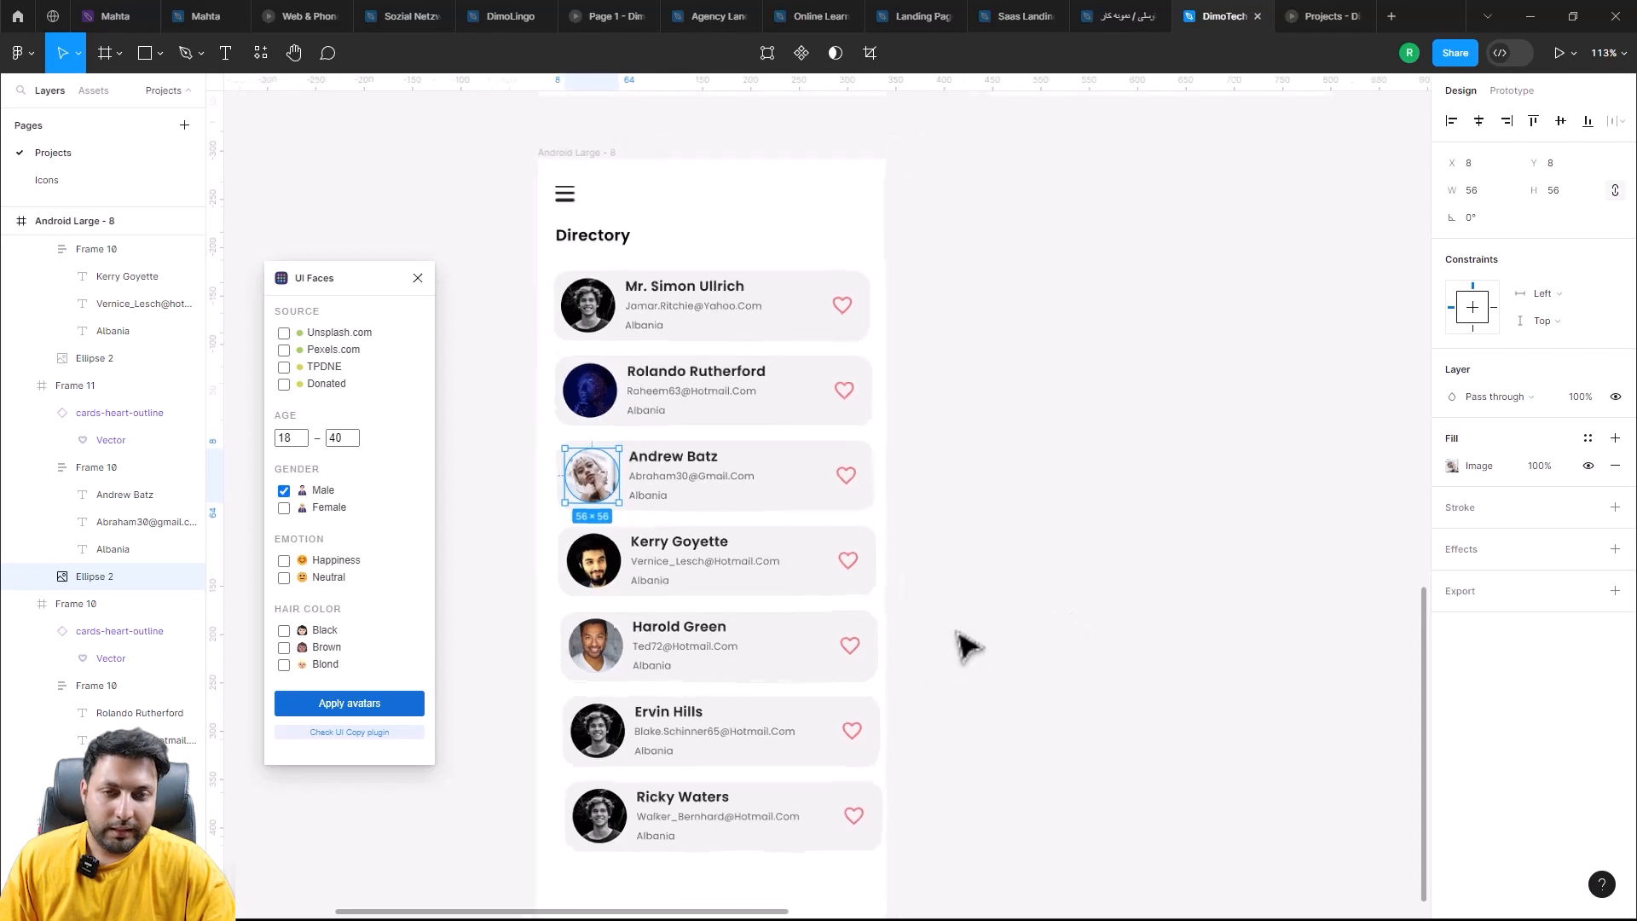
Step: Select the Android Large - 1 frame and close the UI Faces plugin
scroll(968, 646, down, 5)
scroll(938, 512, up, 2)
scroll(740, 179, up, 3)
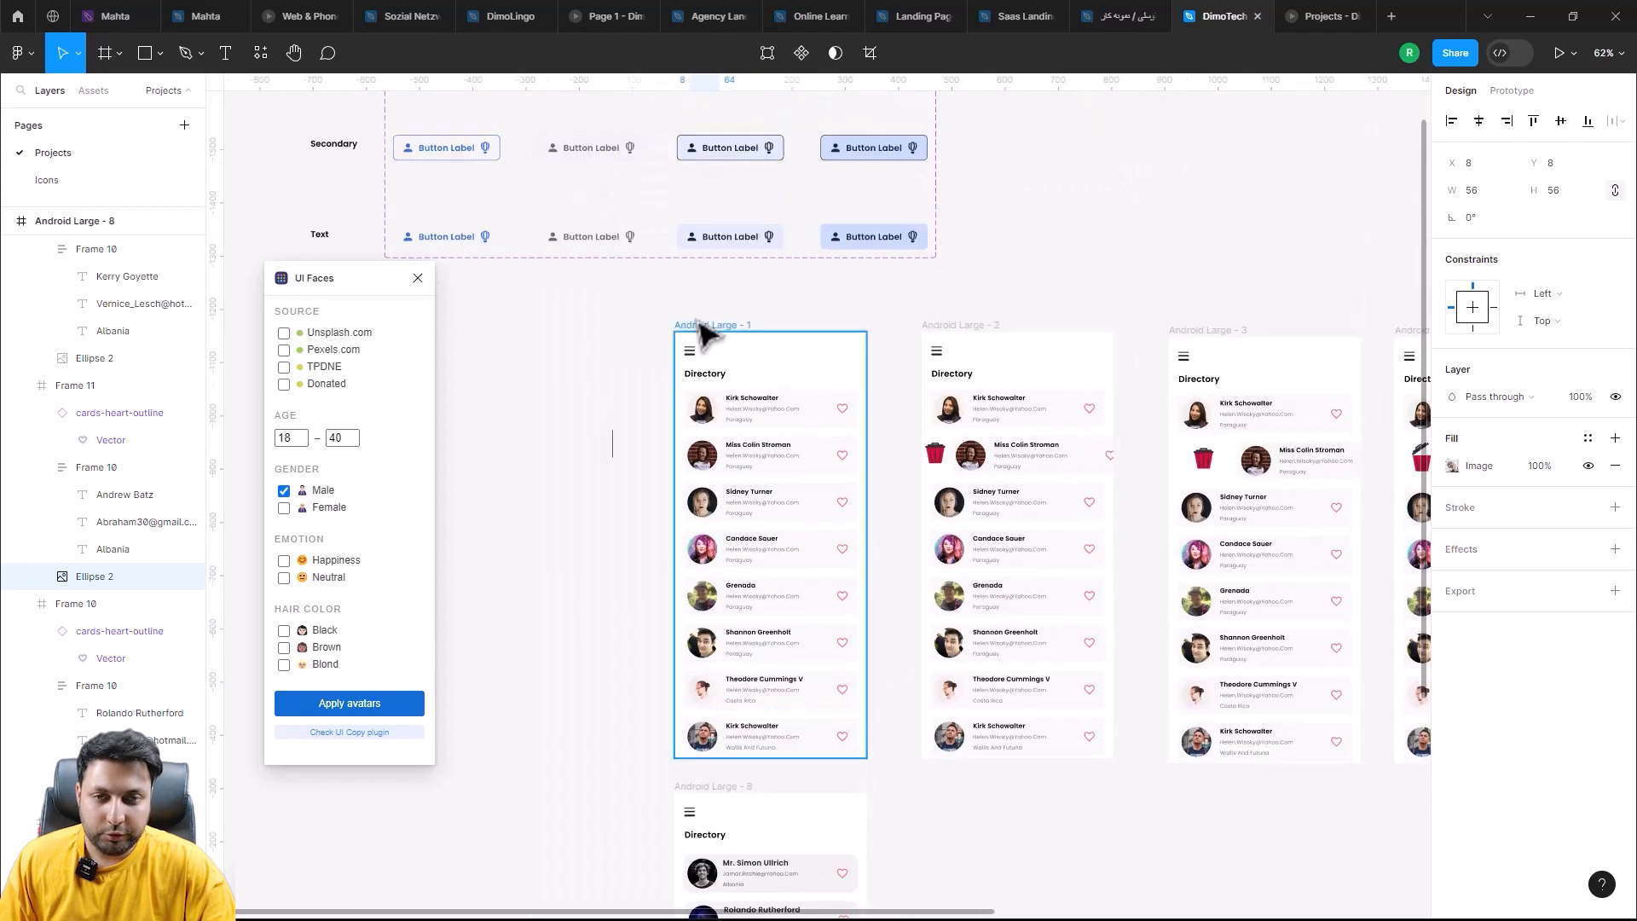
click(700, 324)
click(418, 278)
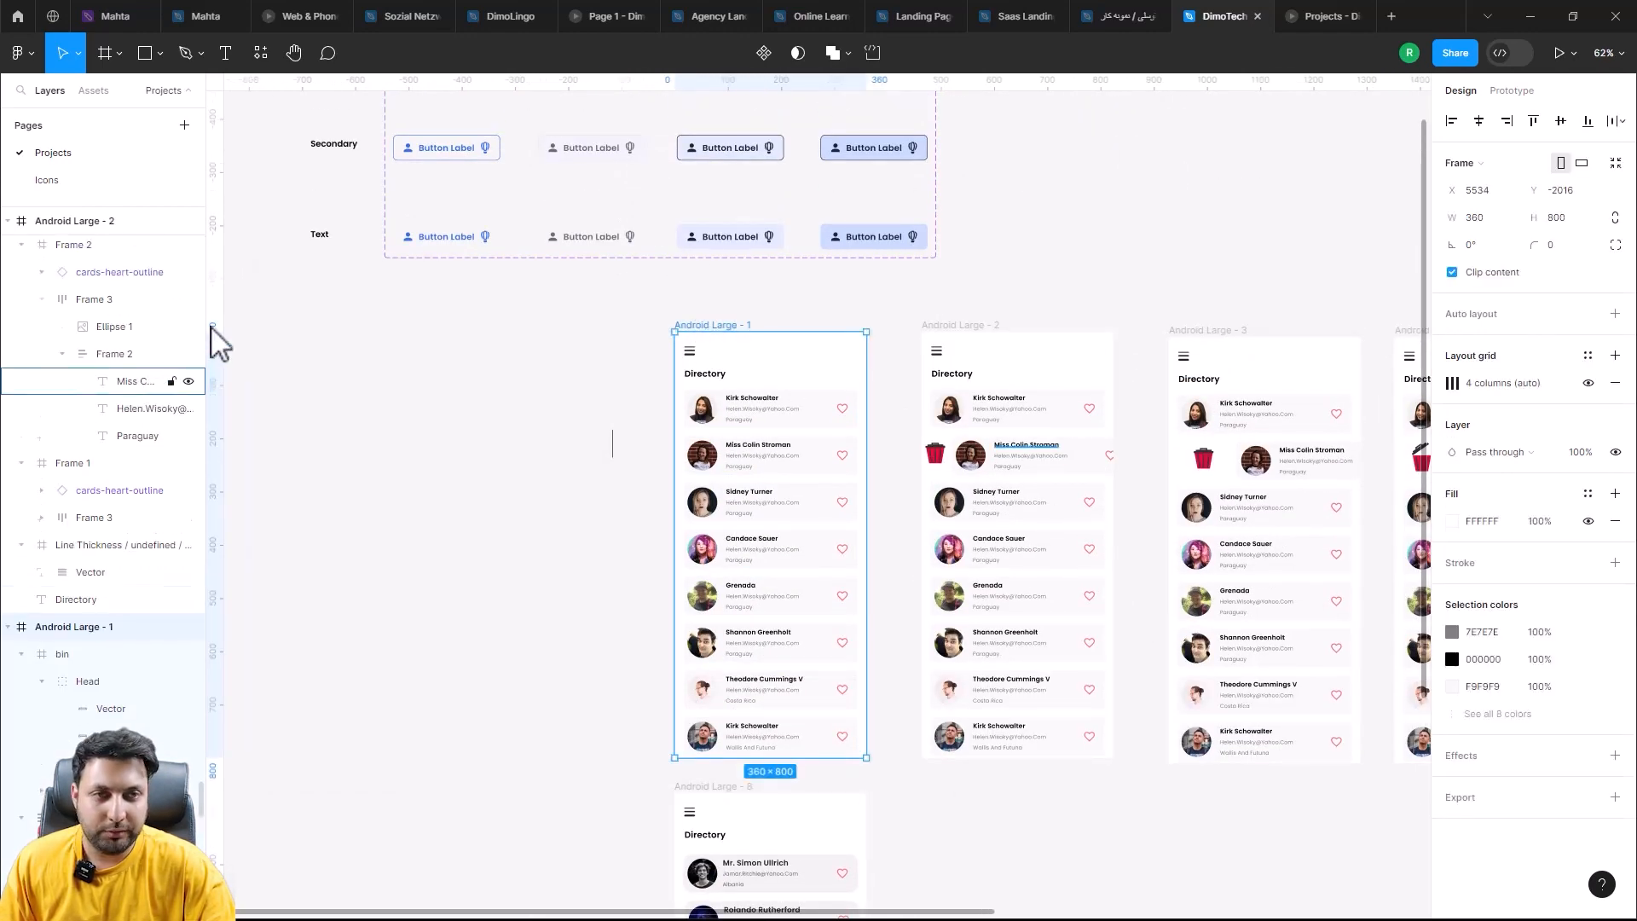
Step: Test swiping the second contact card aside in the running prototype and return to the DimoTech design file
click(1322, 16)
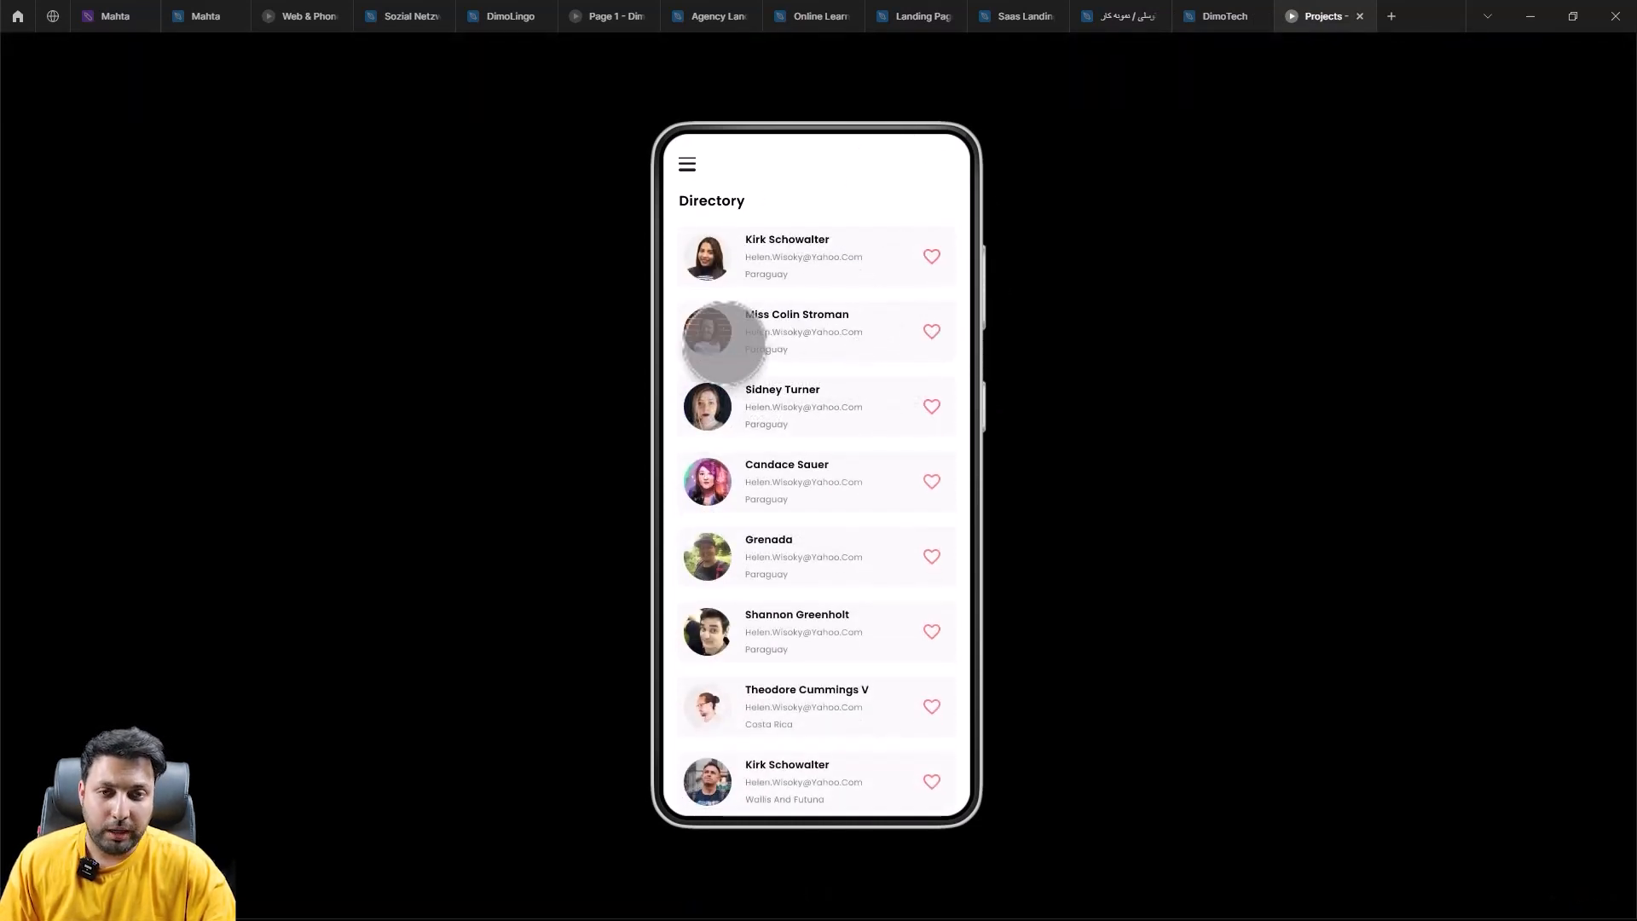
drag(712, 338, 969, 392)
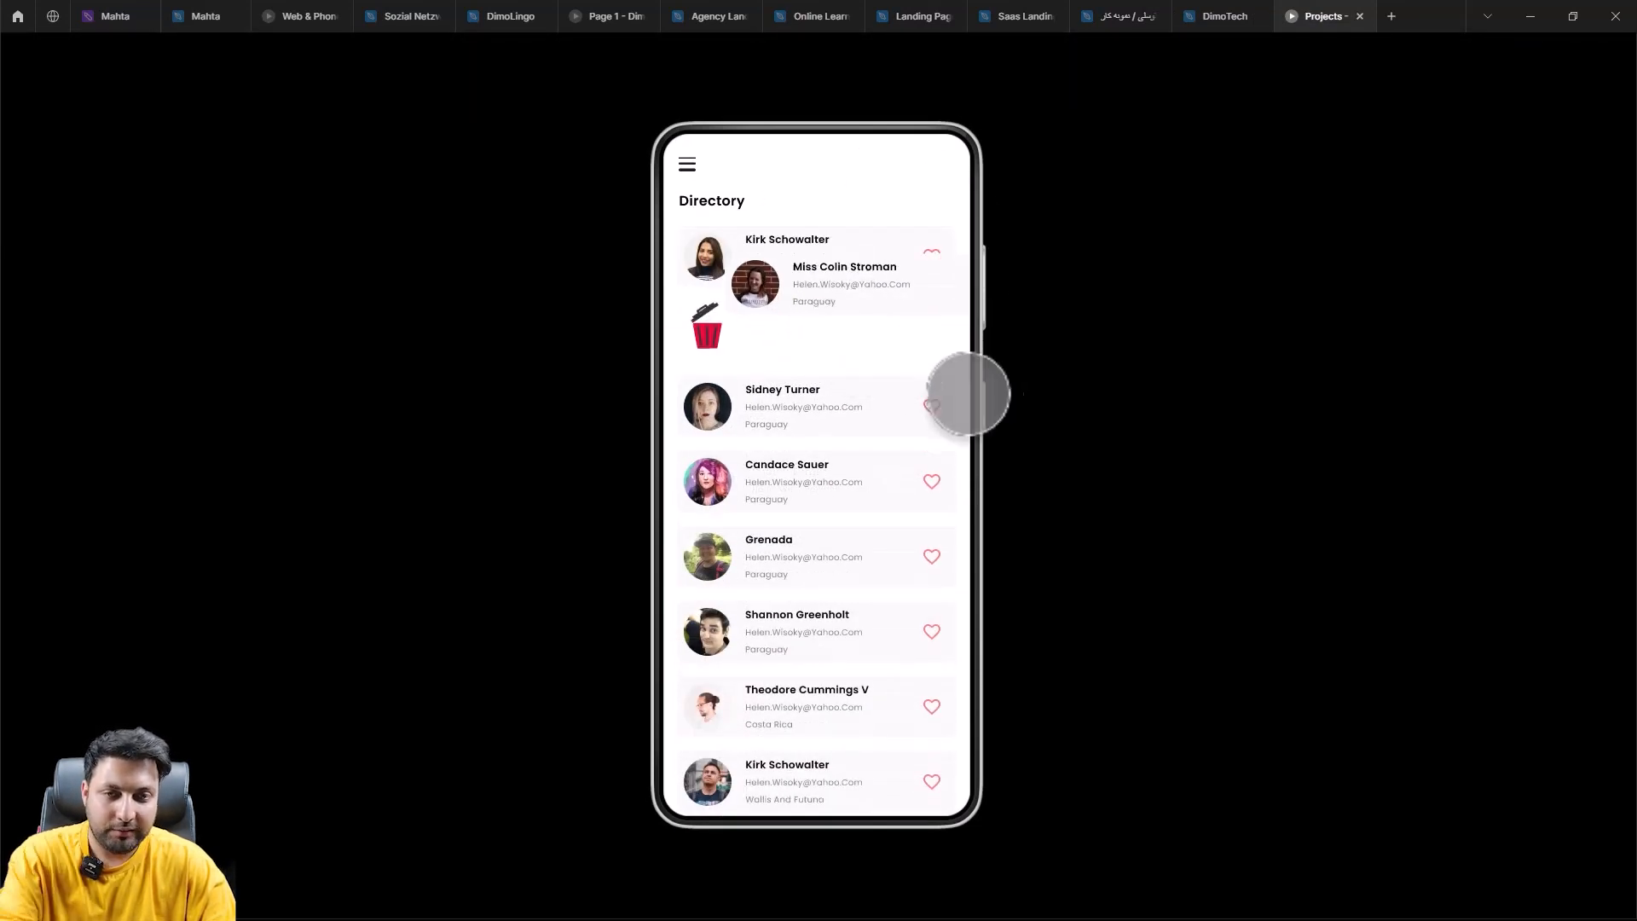
click(1210, 16)
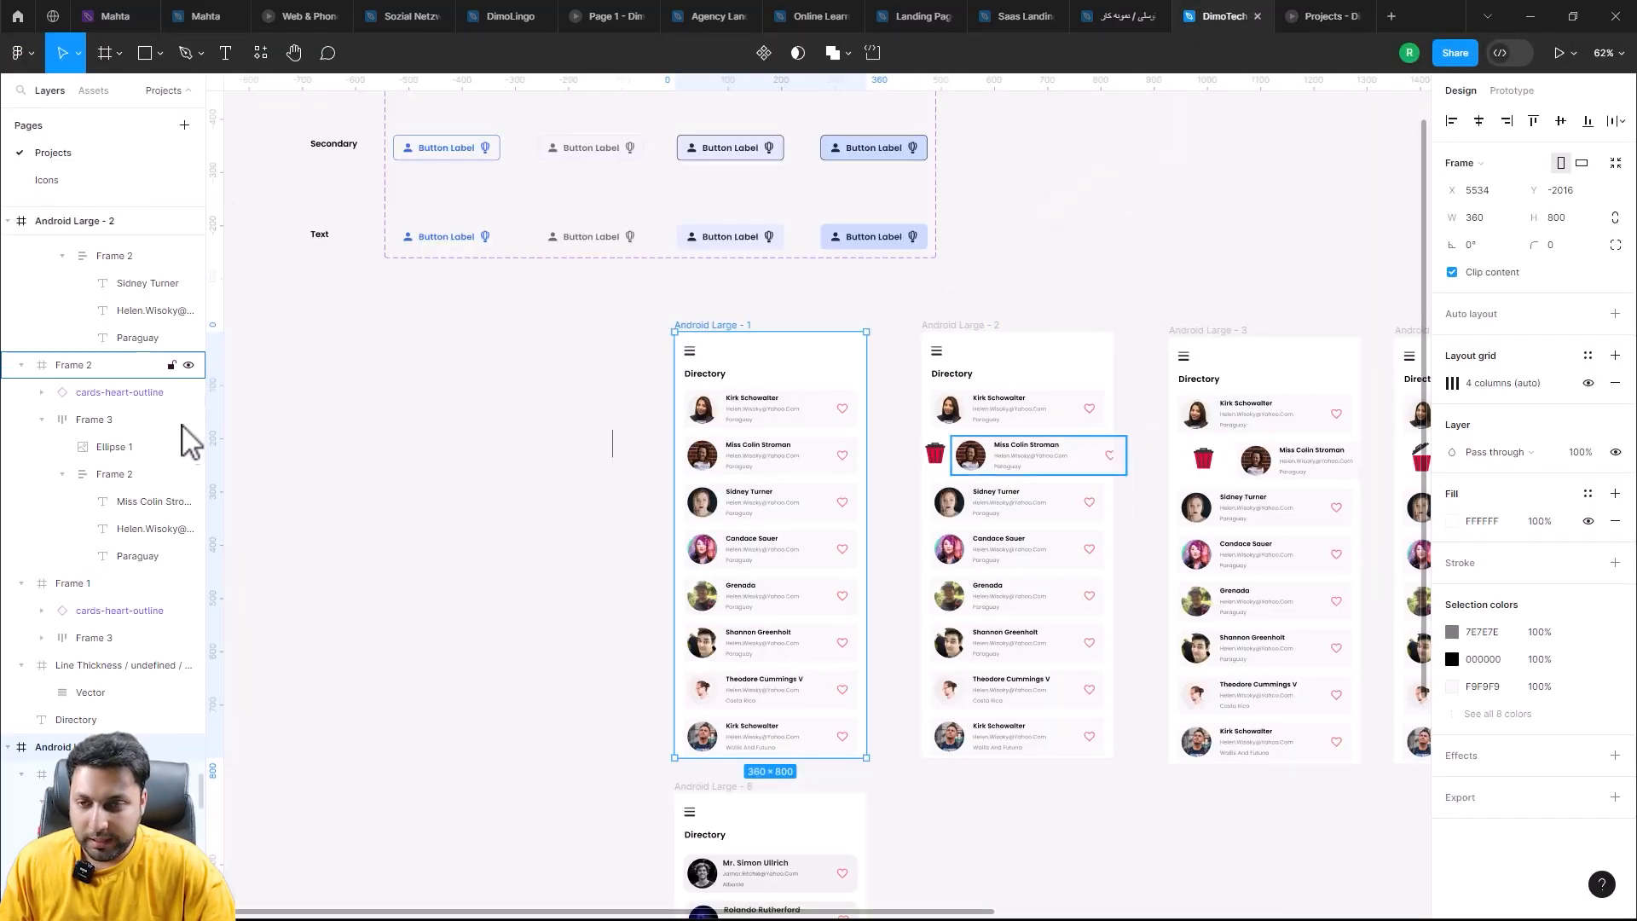
Step: Copy the bin icon beside the second card of Android Large - 1 and paste it into Android Large - 8
key(f)
drag(650, 439, 674, 464)
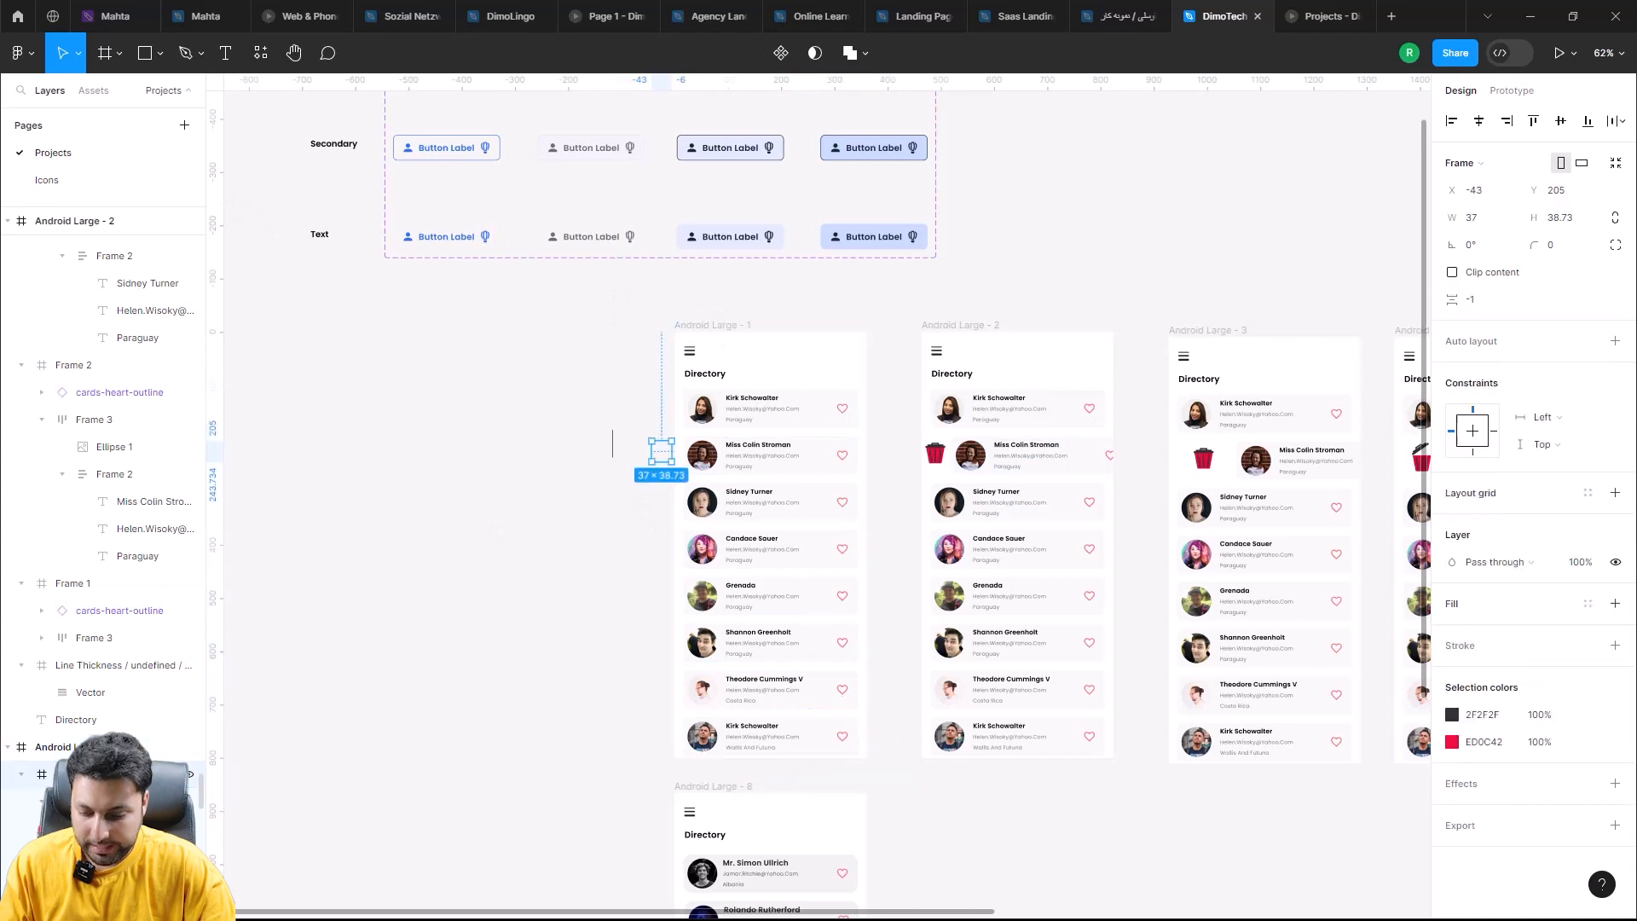
drag(253, 571, 237, 273)
scroll(610, 580, down, 3)
scroll(737, 570, up, 4)
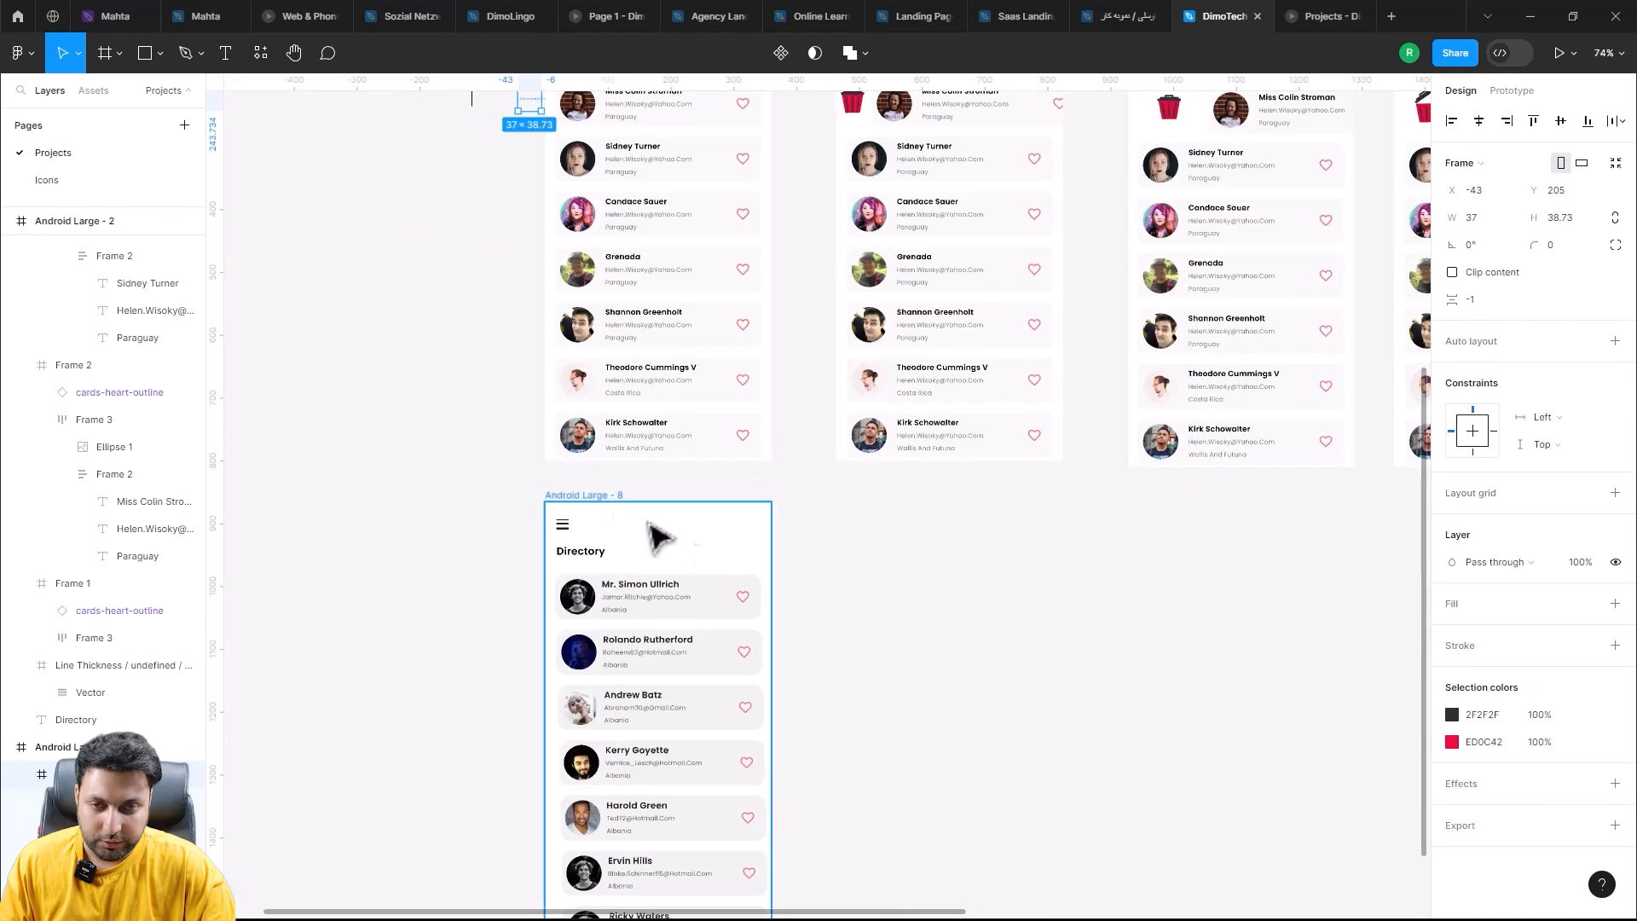
click(575, 497)
key(ctrl+v)
scroll(738, 566, up, 1)
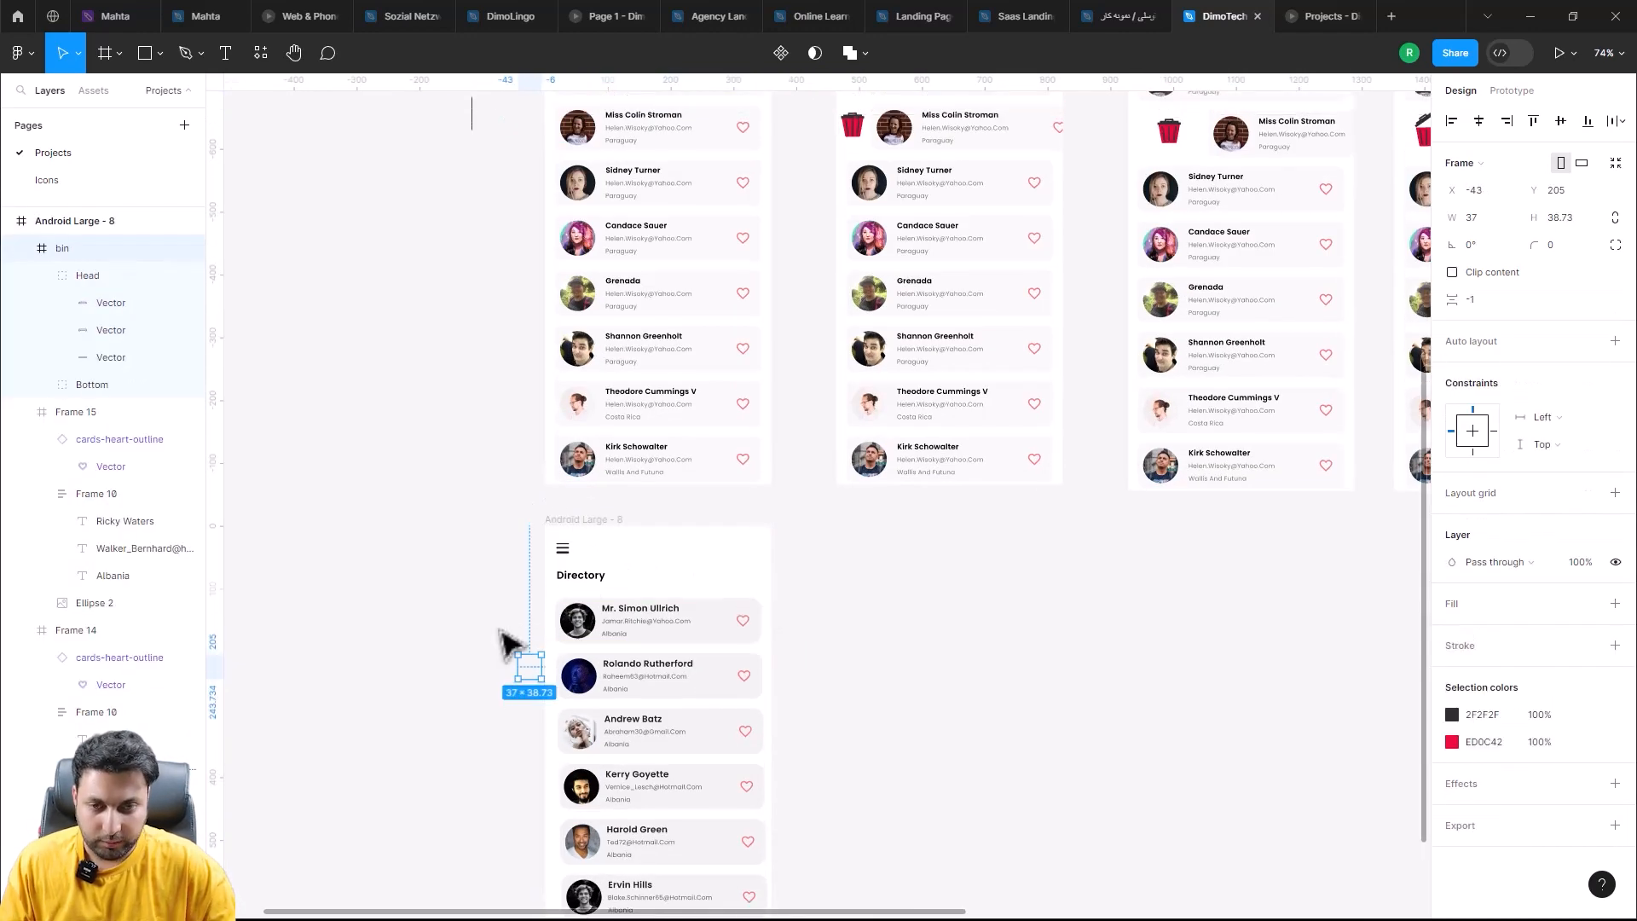
Step: Move the pasted bin icon into the header area of Android Large - 8, at X 135, Y 31
scroll(890, 844, up, 5)
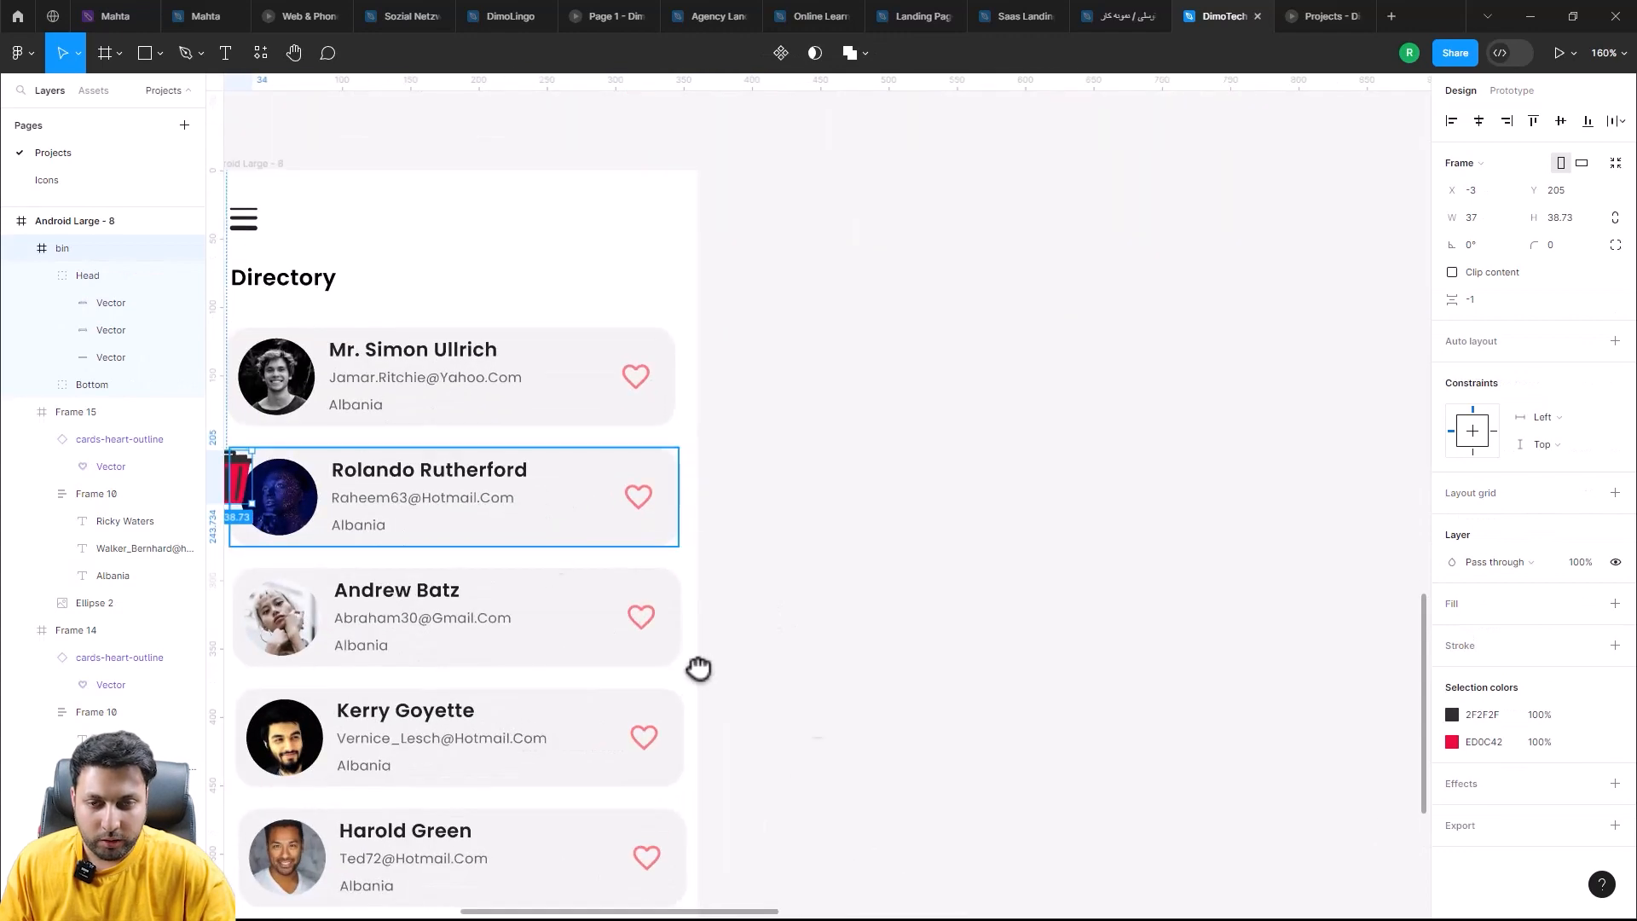
scroll(639, 668, left, 4)
drag(570, 678, 756, 443)
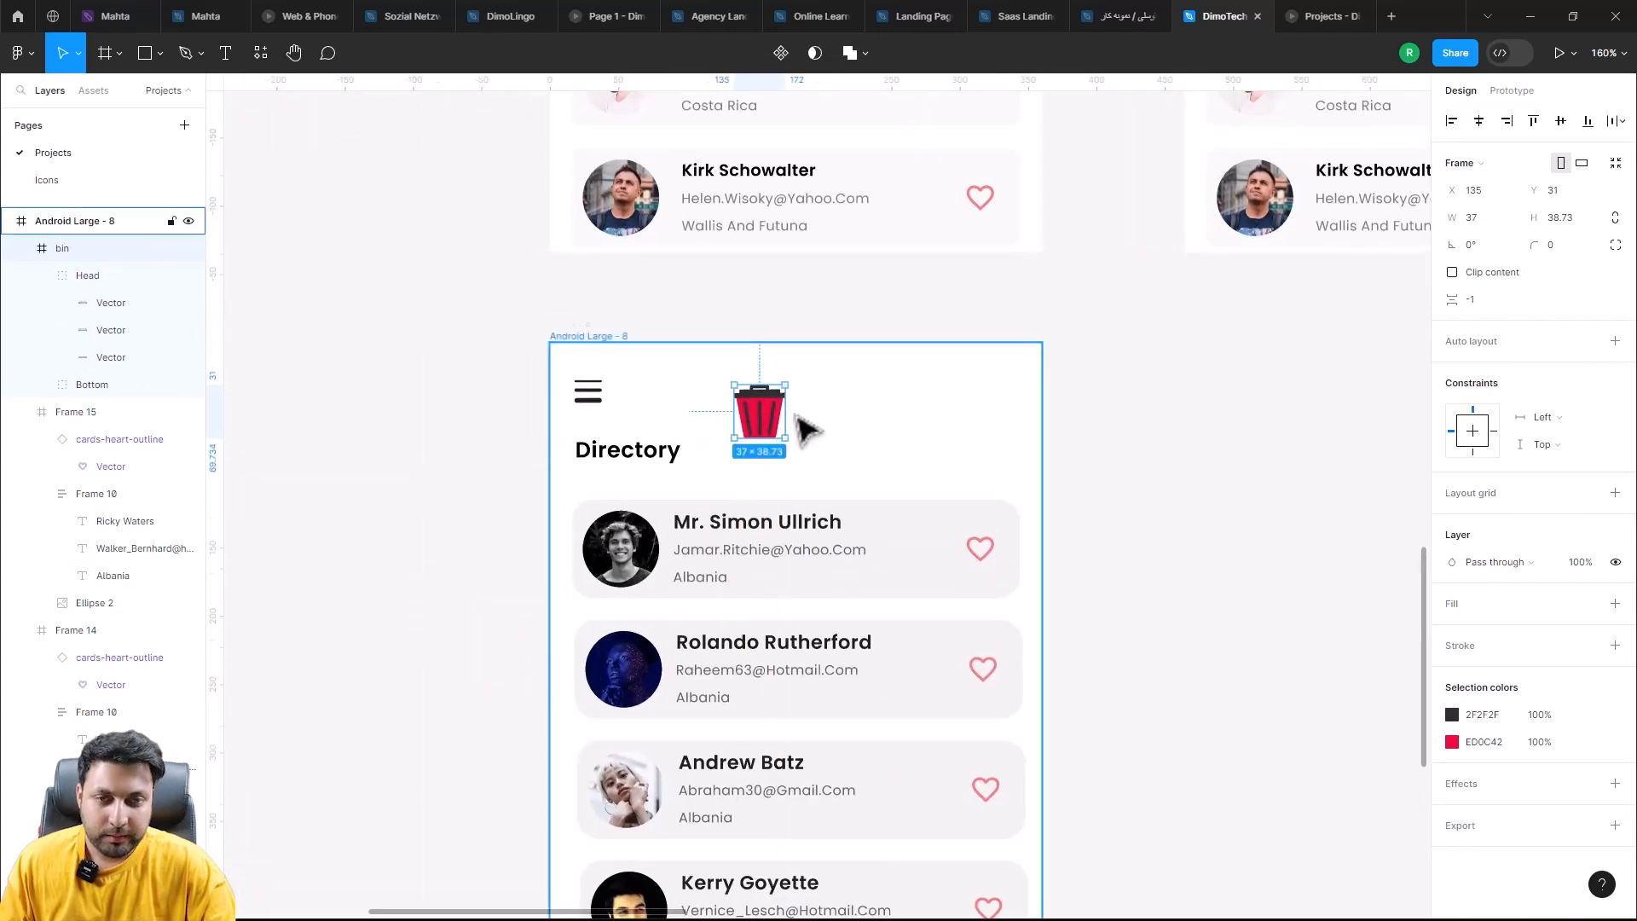
Step: Examine how the bin icon is built from its Head and Bottom groups
scroll(778, 443, up, 5)
double_click(789, 536)
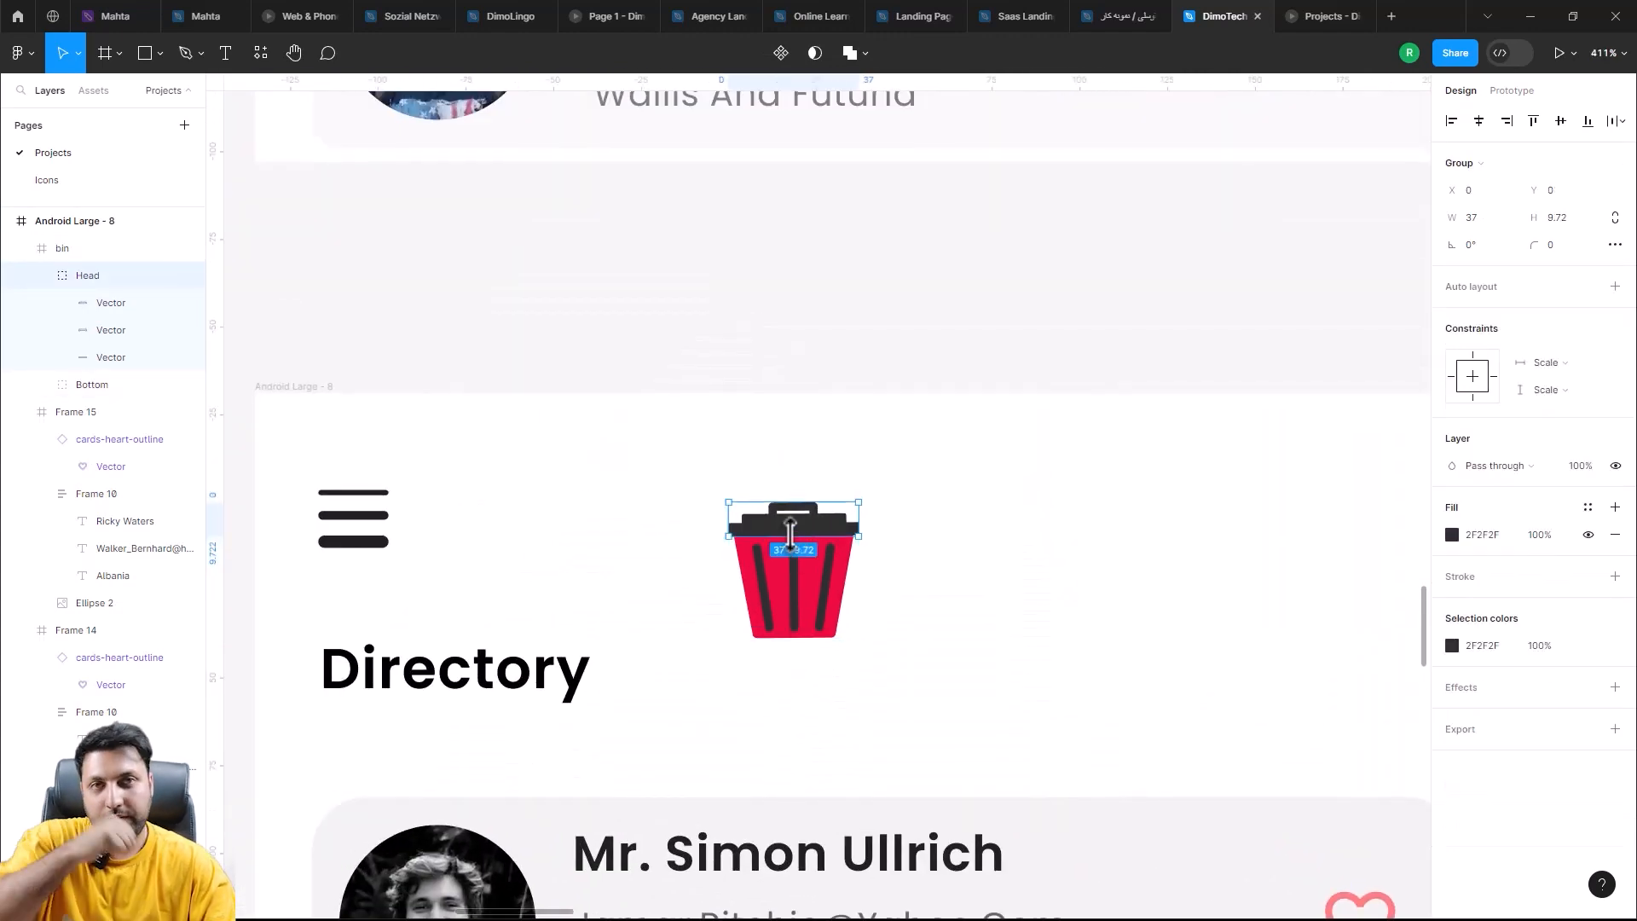
click(823, 602)
drag(975, 526, 1075, 395)
scroll(1070, 405, down, 2)
click(1038, 454)
click(987, 418)
scroll(989, 426, down, 3)
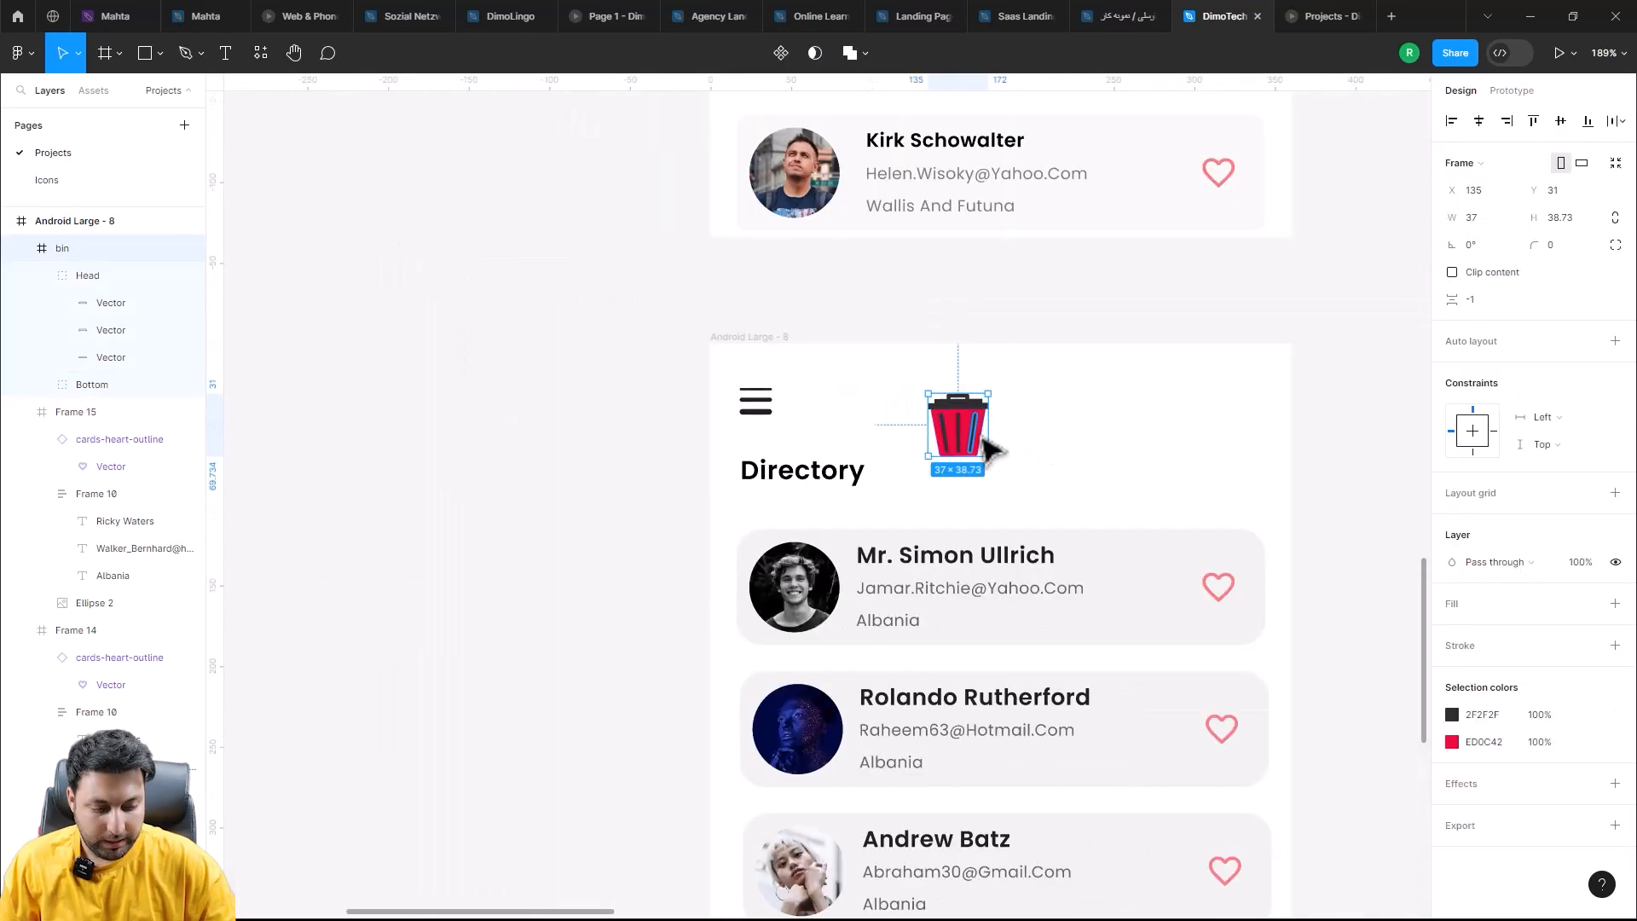
Step: Move the bin icon outside Android Large - 8's left edge, level with the second card, at X -41, Y 220
key(shift+Down)
key(shift+Down)
key(shift+Down)
key(shift+Down)
key(shift+Down)
key(shift+Down)
key(shift+Down)
key(shift+Down)
key(shift+Down)
key(shift+Down)
key(shift+Down)
key(shift+Down)
key(shift+Down)
key(shift+Down)
key(shift+Down)
key(shift+Down)
key(shift+Down)
key(shift+Down)
key(shift+Down)
key(shift+Down)
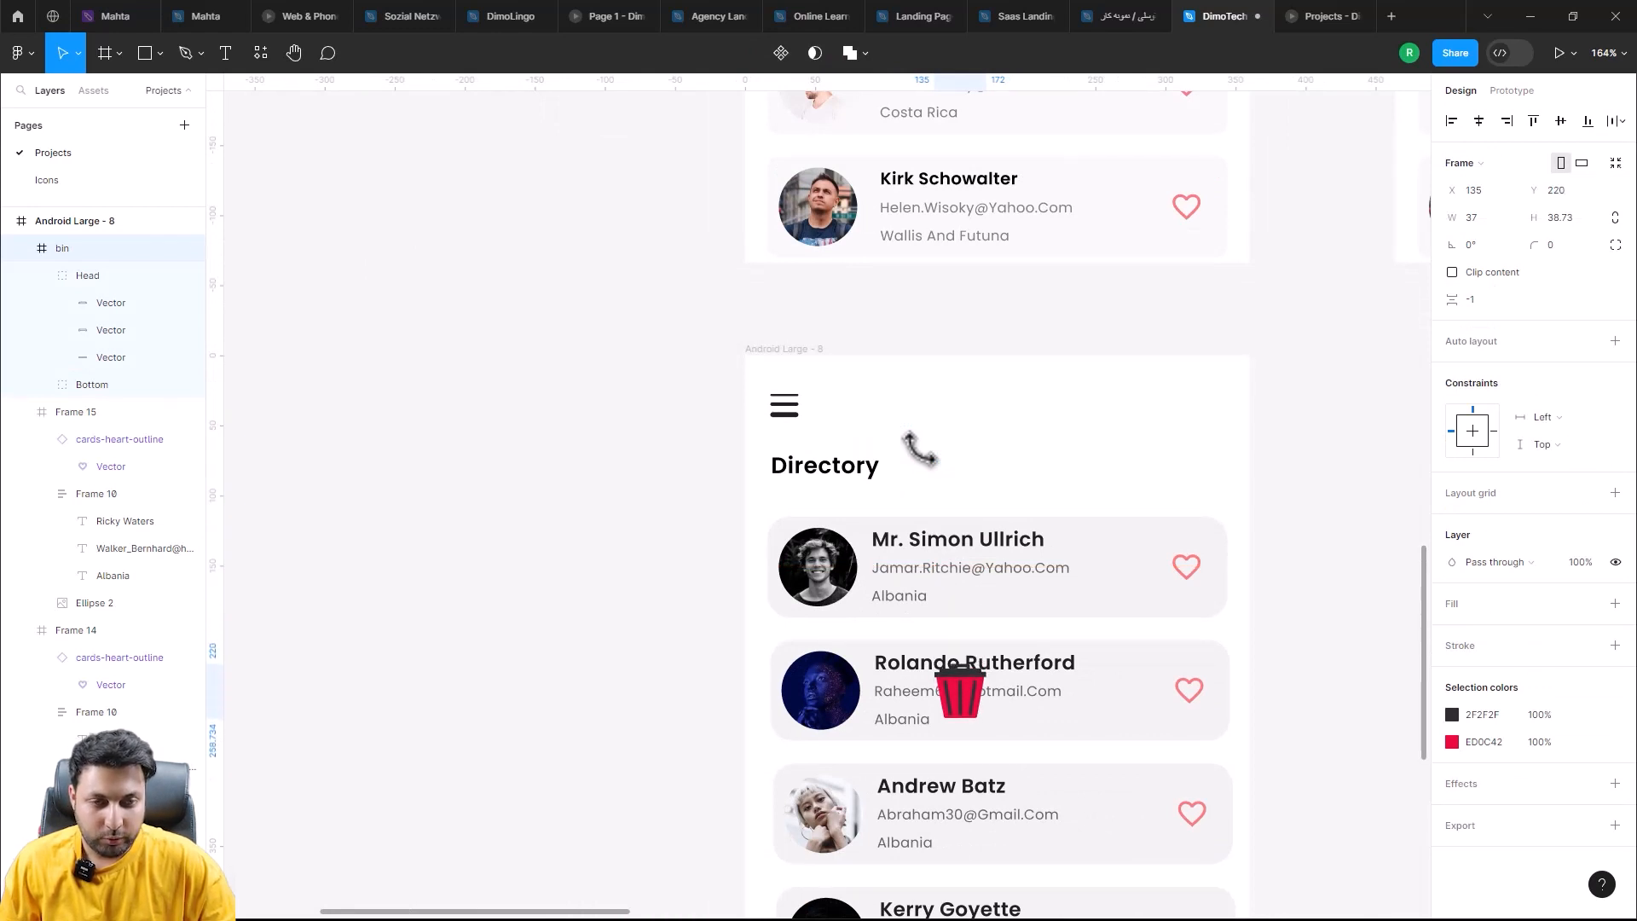
key(shift+Left)
key(shift+Left)
key(shift+Left)
key(shift+Left)
key(shift+Left)
key(shift+Left)
key(shift+Left)
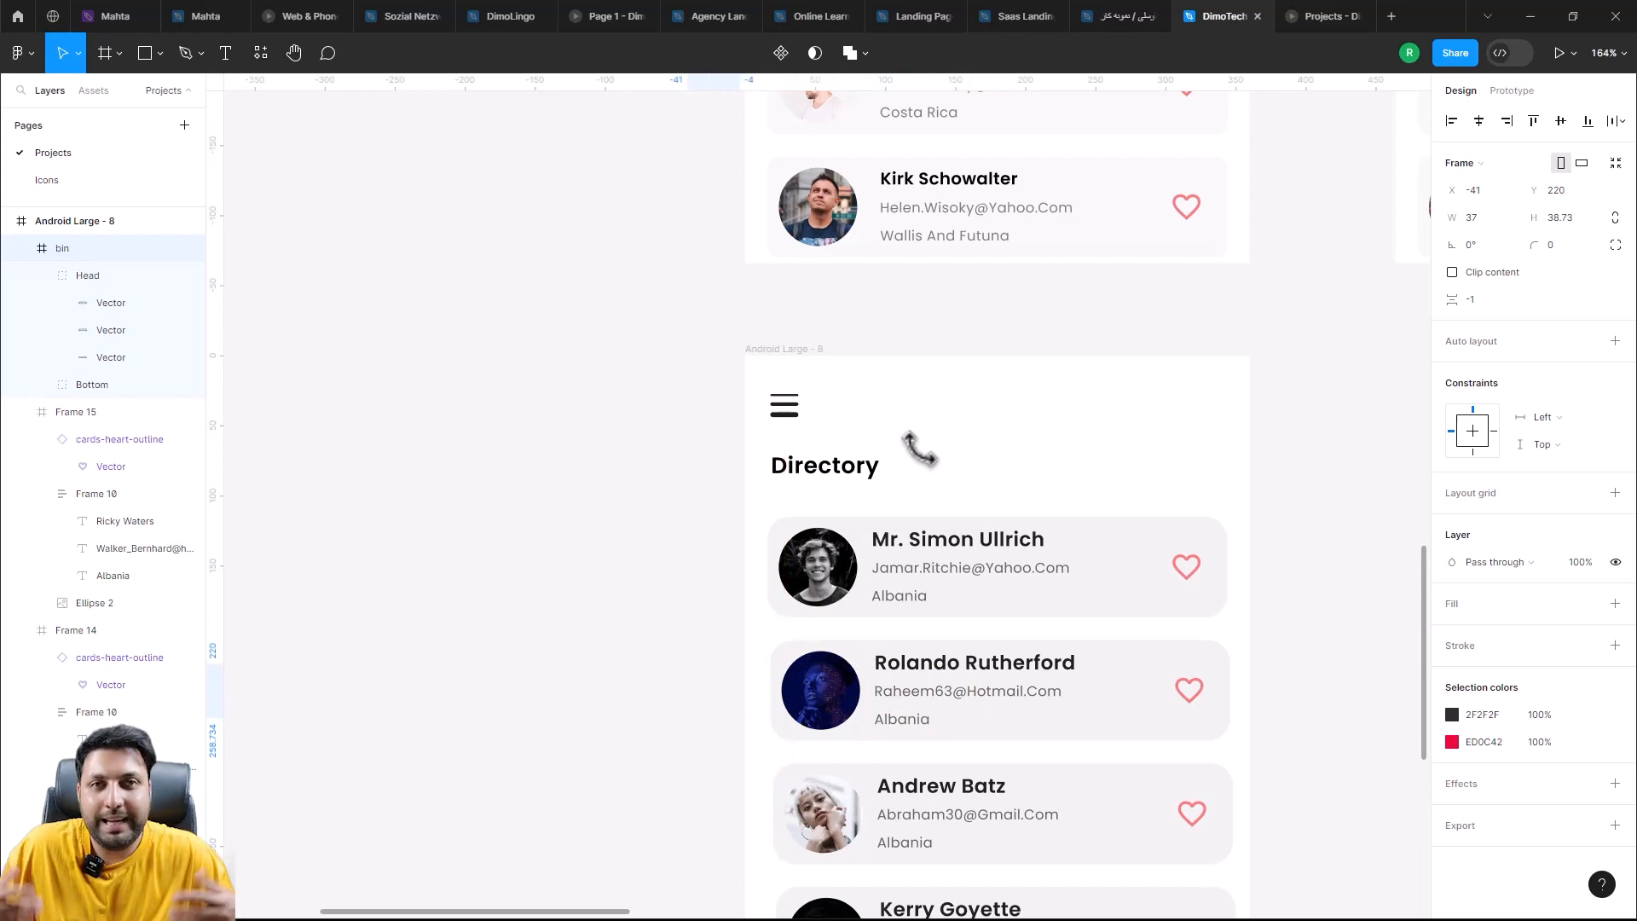
Step: Duplicate the Android Large - 8 frame and place the copy beside it with a wider gap, at X 6005, Y -1155
scroll(1061, 418, down, 4)
drag(1081, 704, 804, 723)
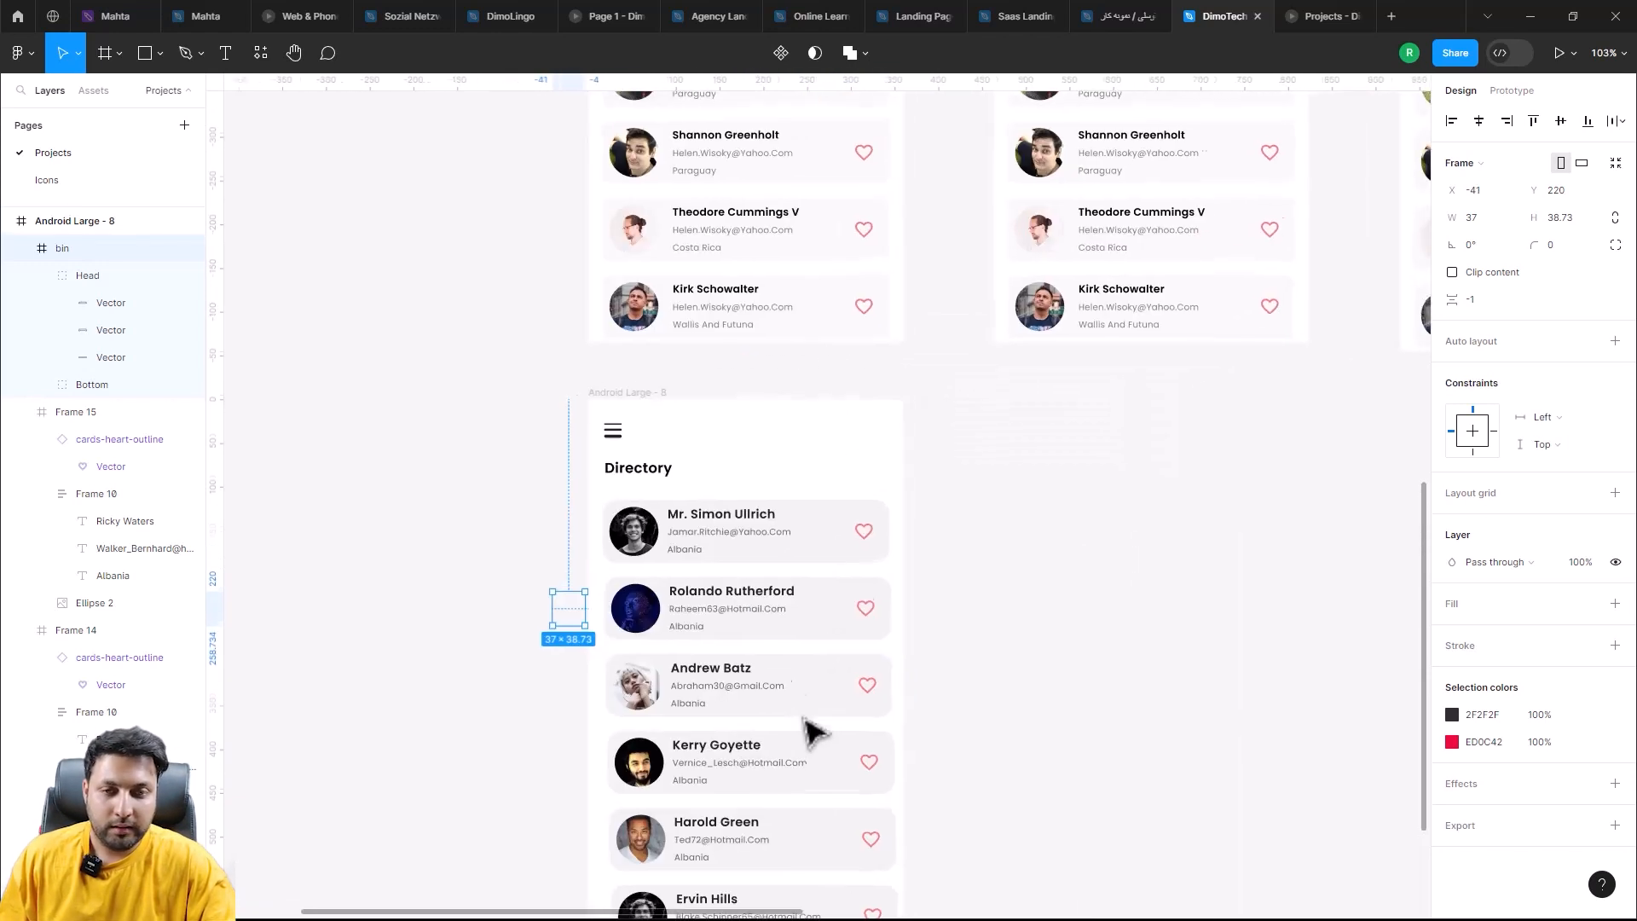
click(804, 723)
drag(998, 623, 886, 560)
click(539, 331)
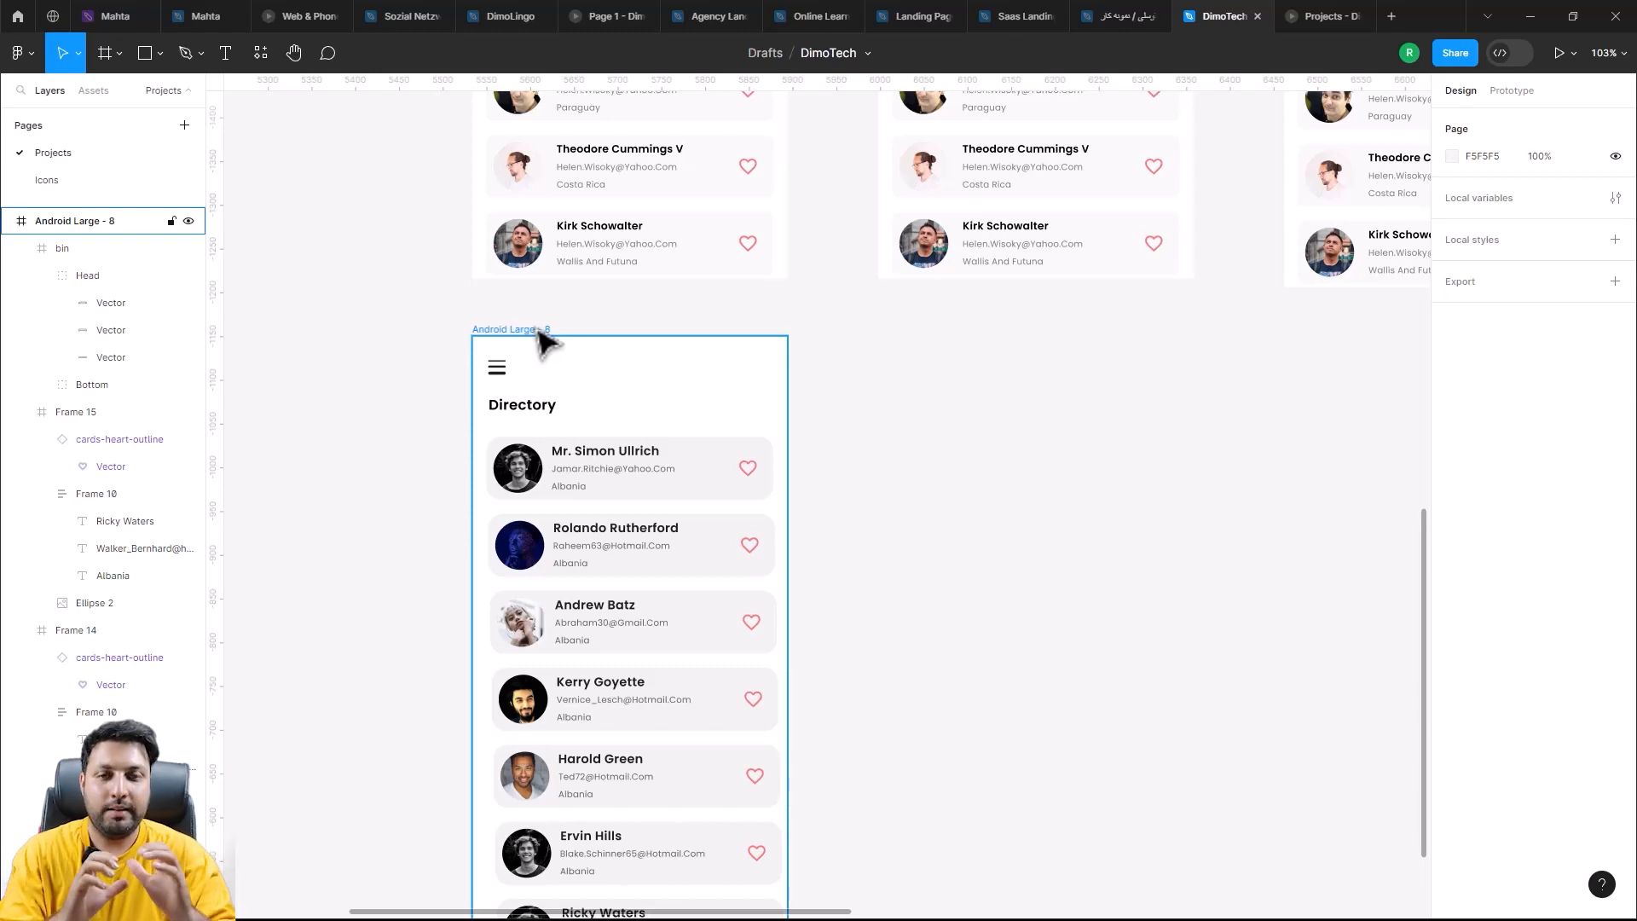
click(478, 351)
key(ctrl+d)
scroll(852, 516, down, 2)
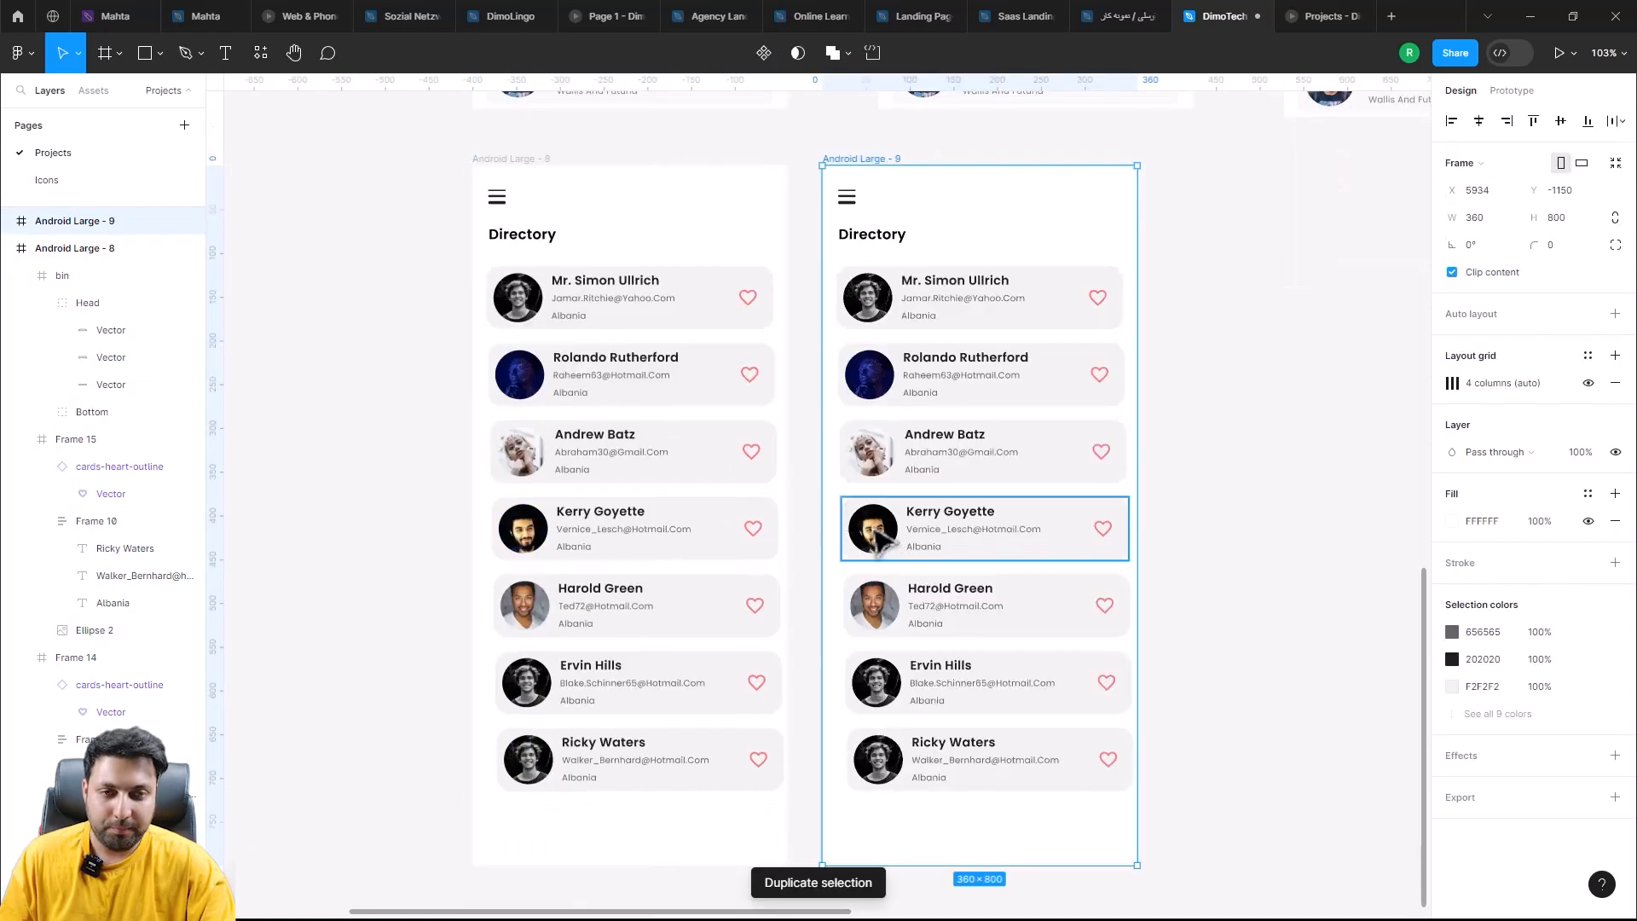
scroll(882, 535, right, 2)
drag(793, 183, 853, 179)
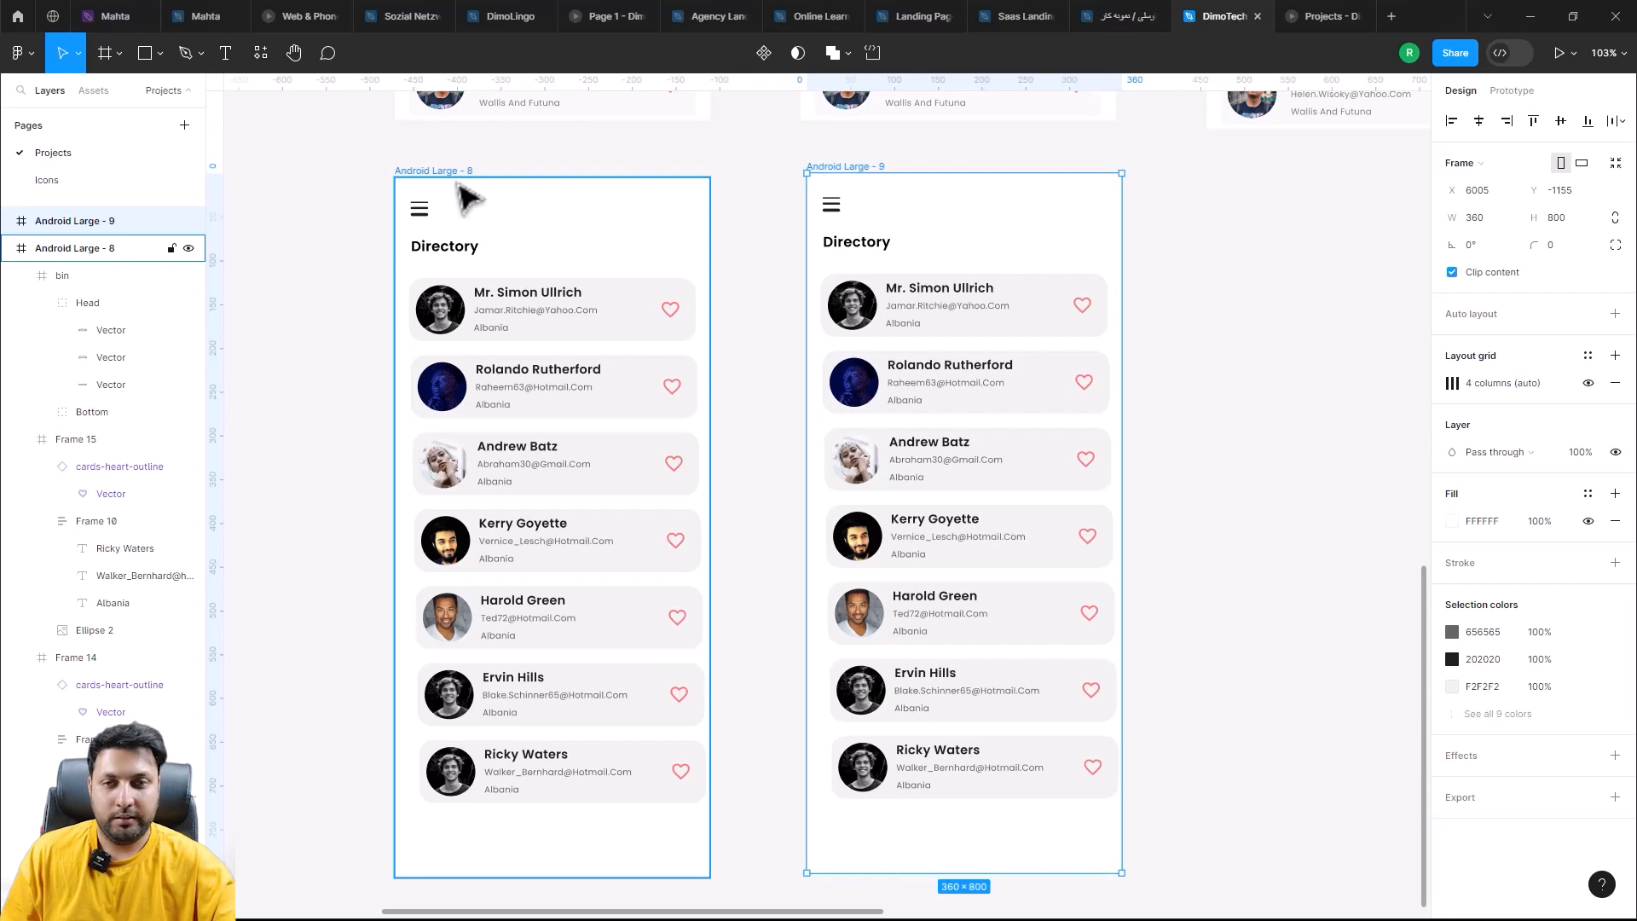
Step: Link the second card of Android Large - 8 to the Android Large - 9 frame with an On drag prototype interaction
click(477, 183)
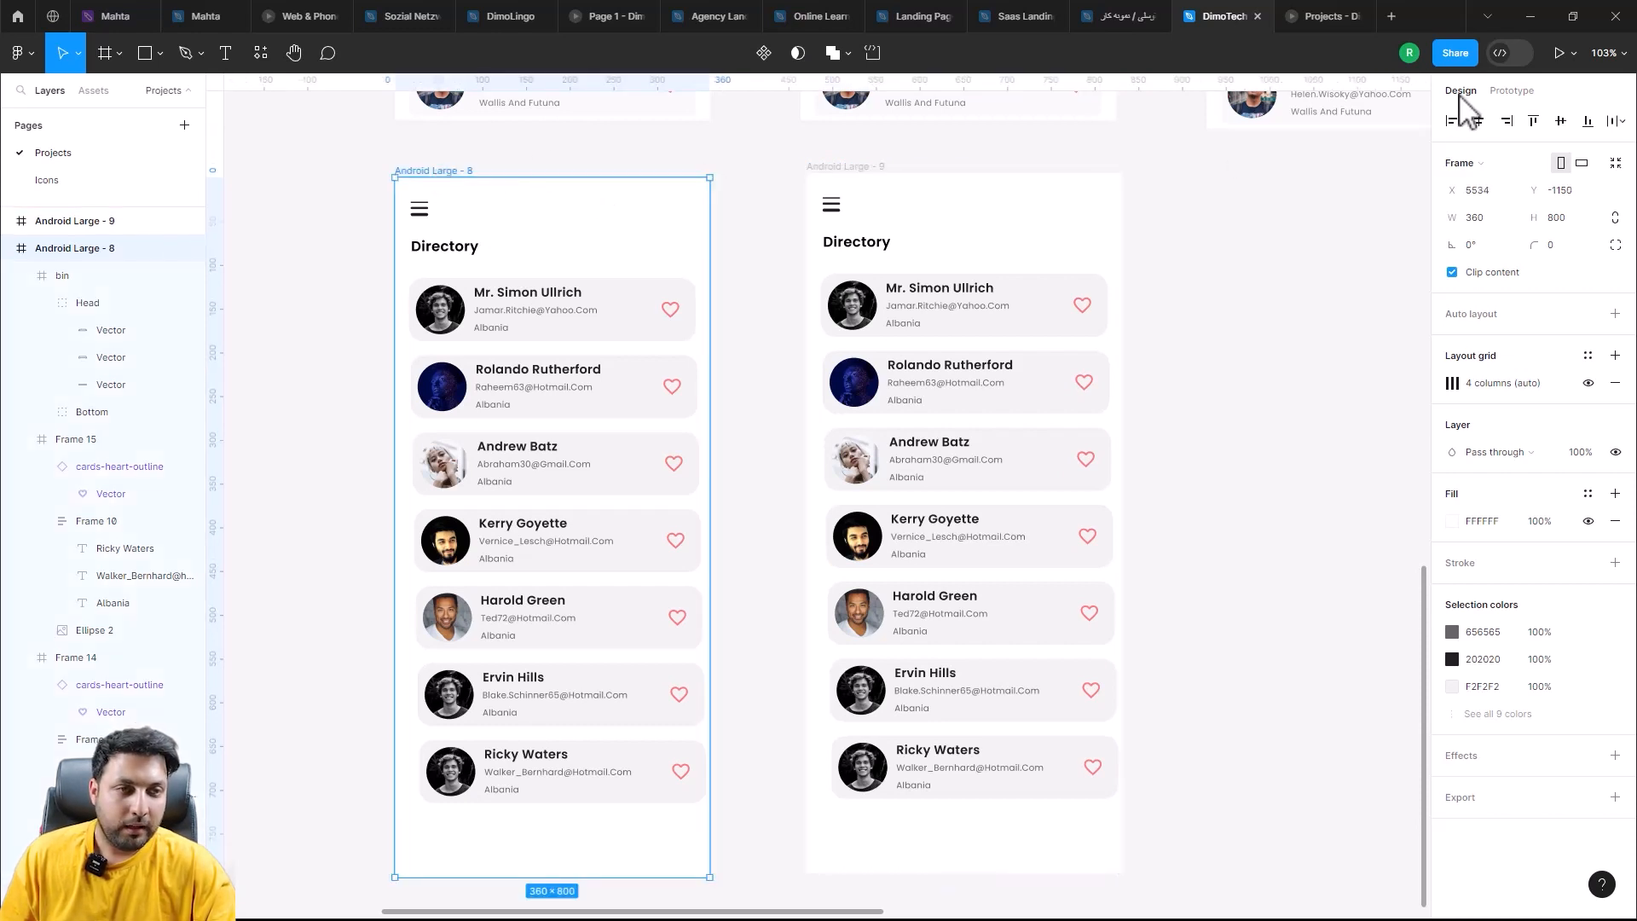
click(1511, 90)
click(621, 392)
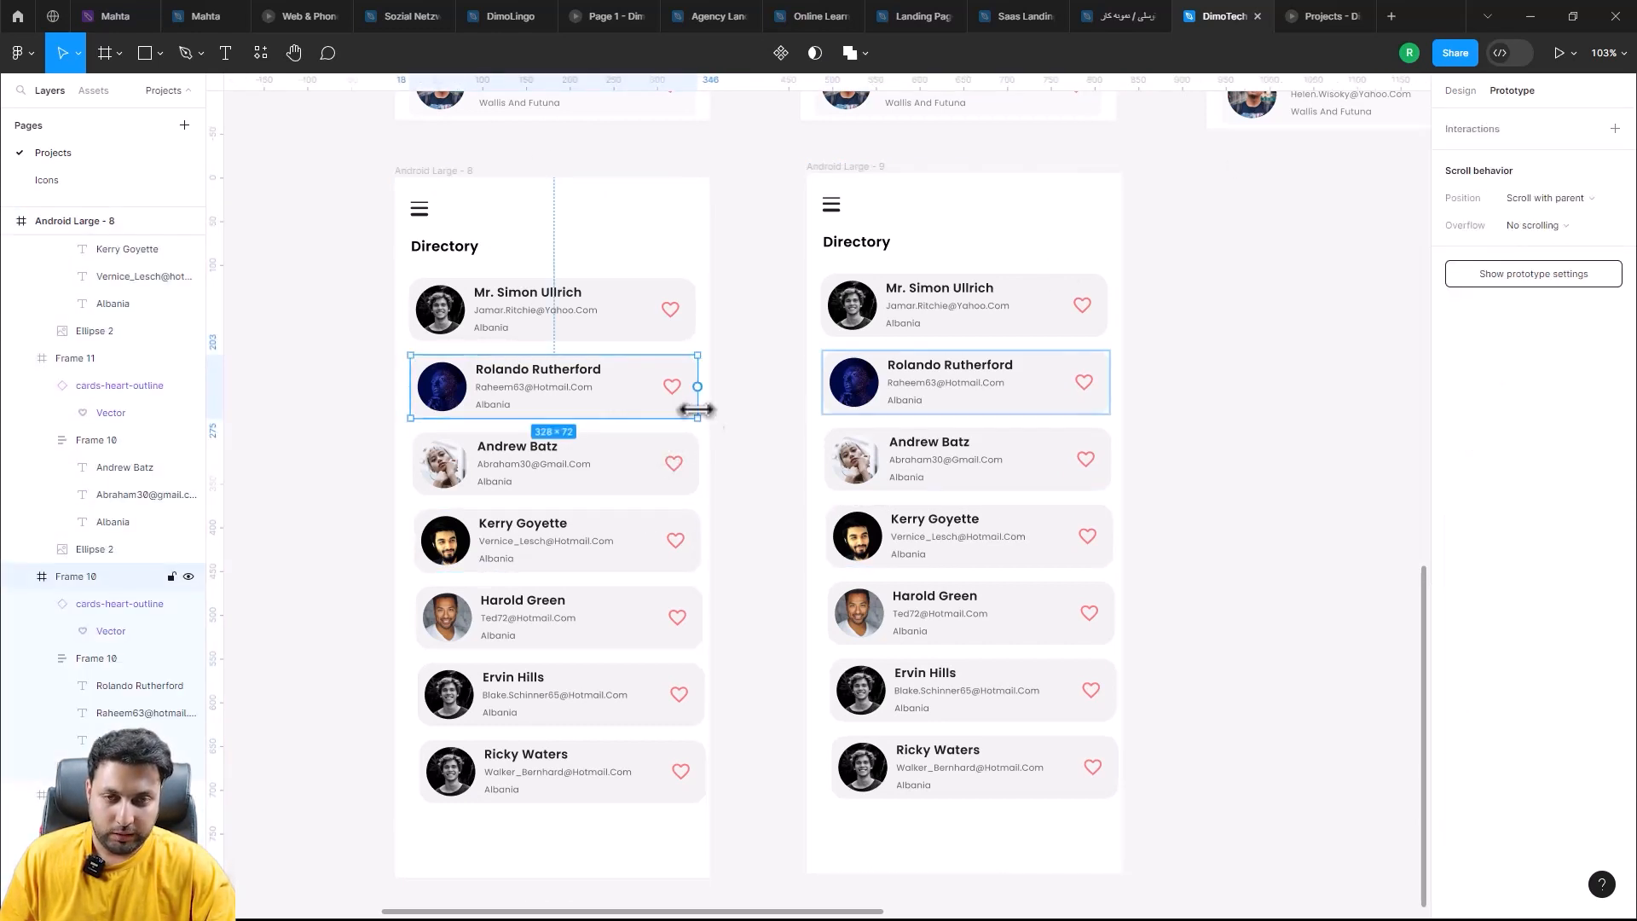
drag(794, 488, 812, 524)
click(754, 567)
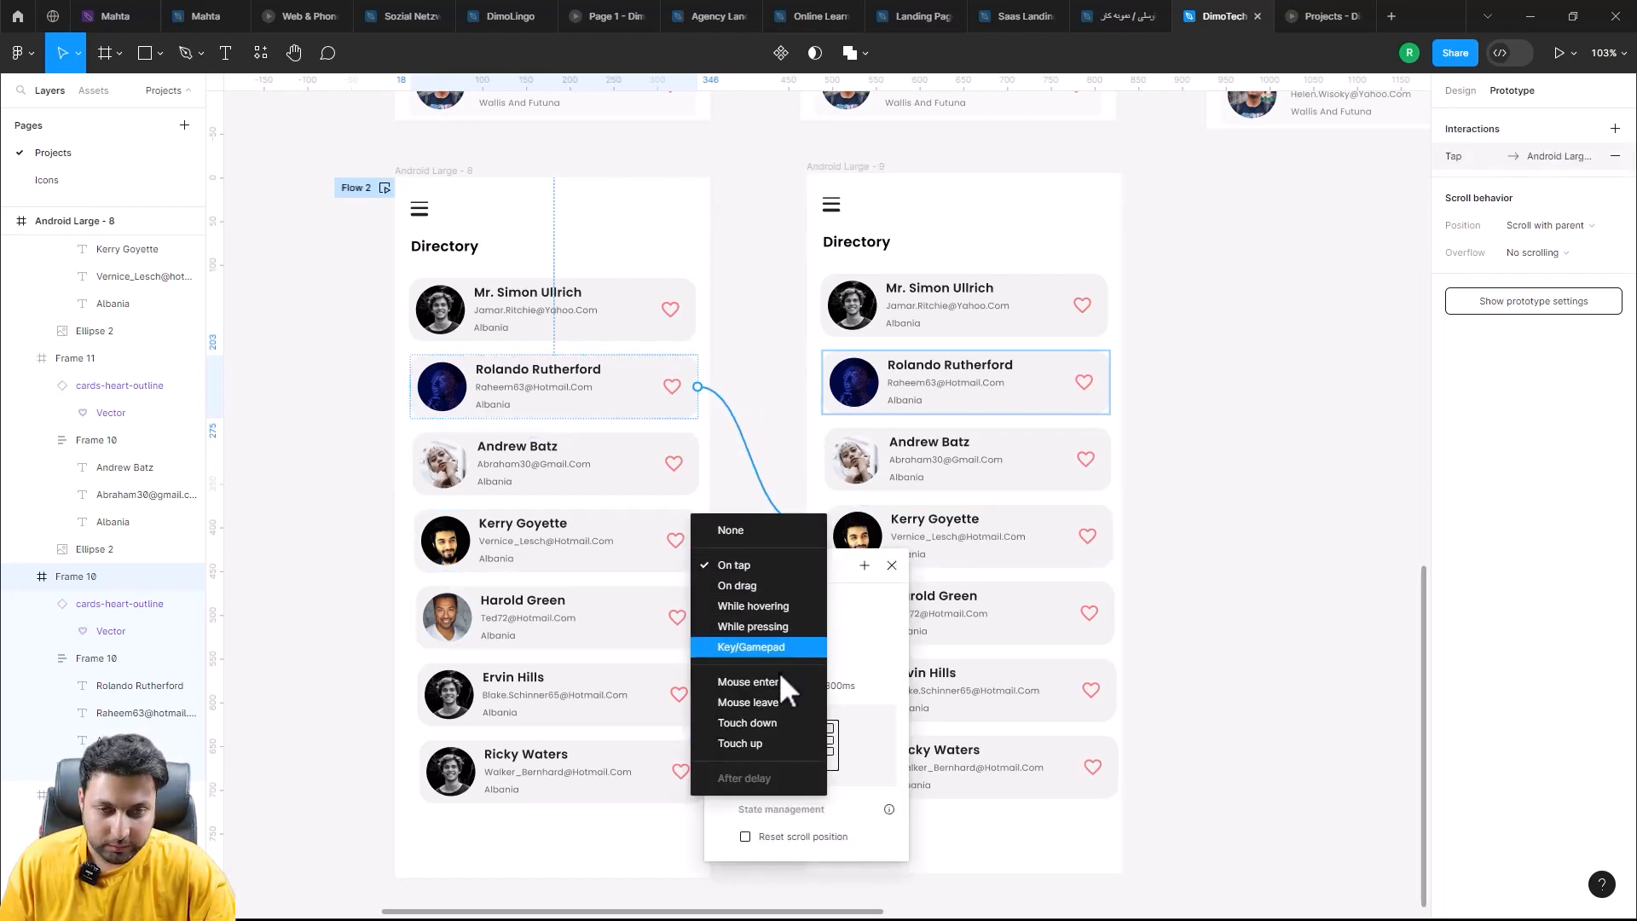
click(738, 586)
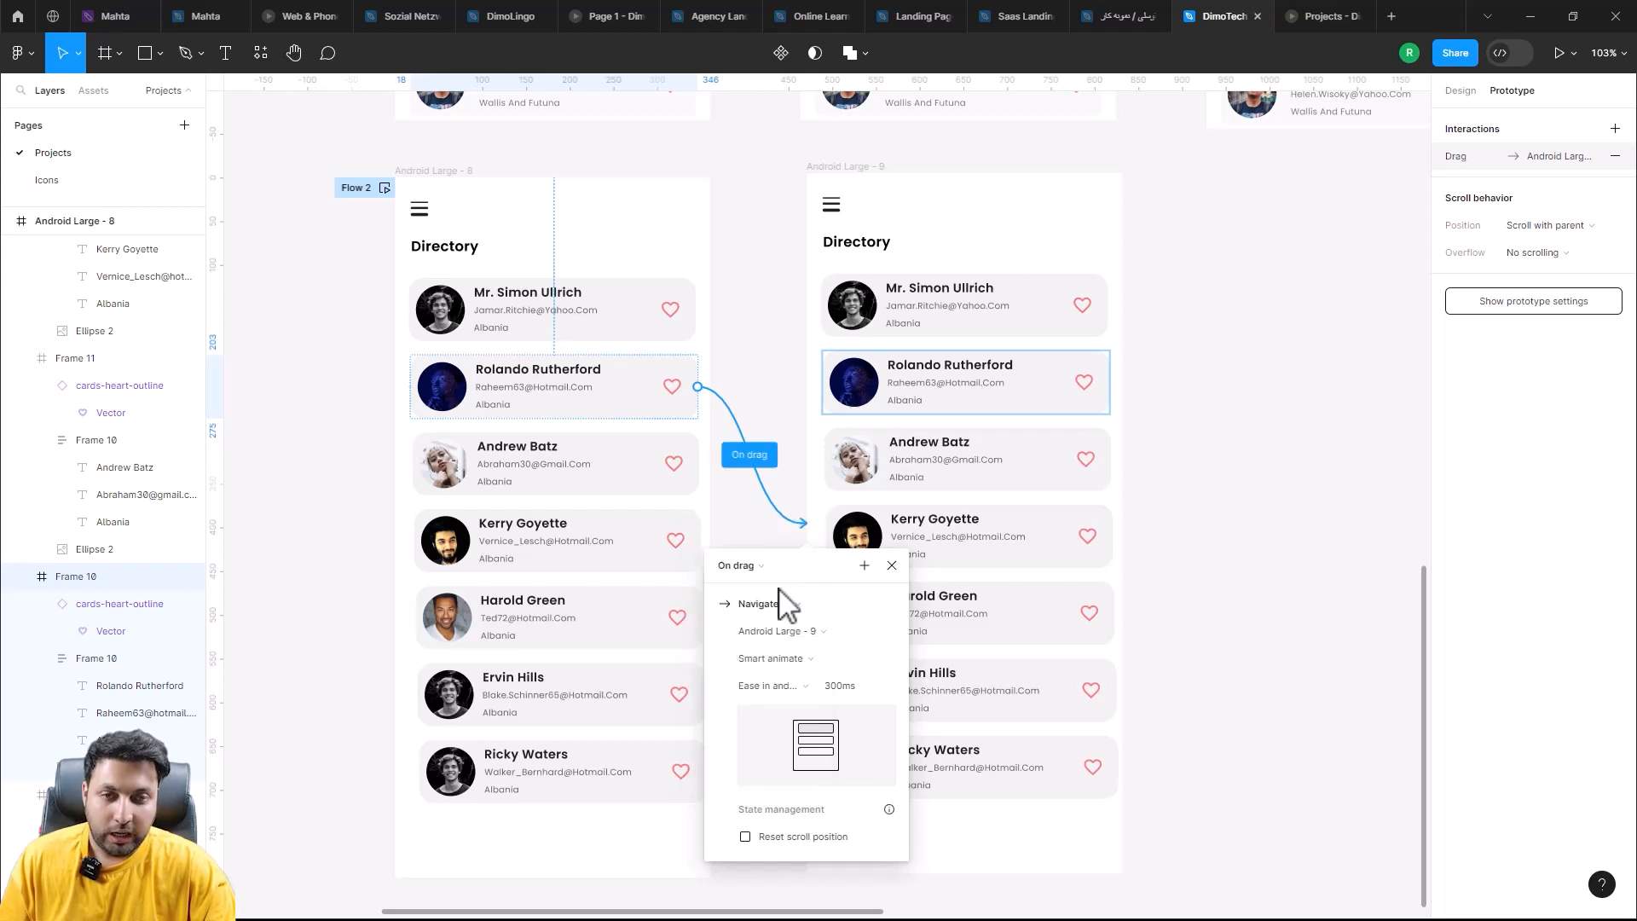
Step: Shift the second contact card of Android Large - 9 to the right, to X 74
drag(1200, 590, 1163, 621)
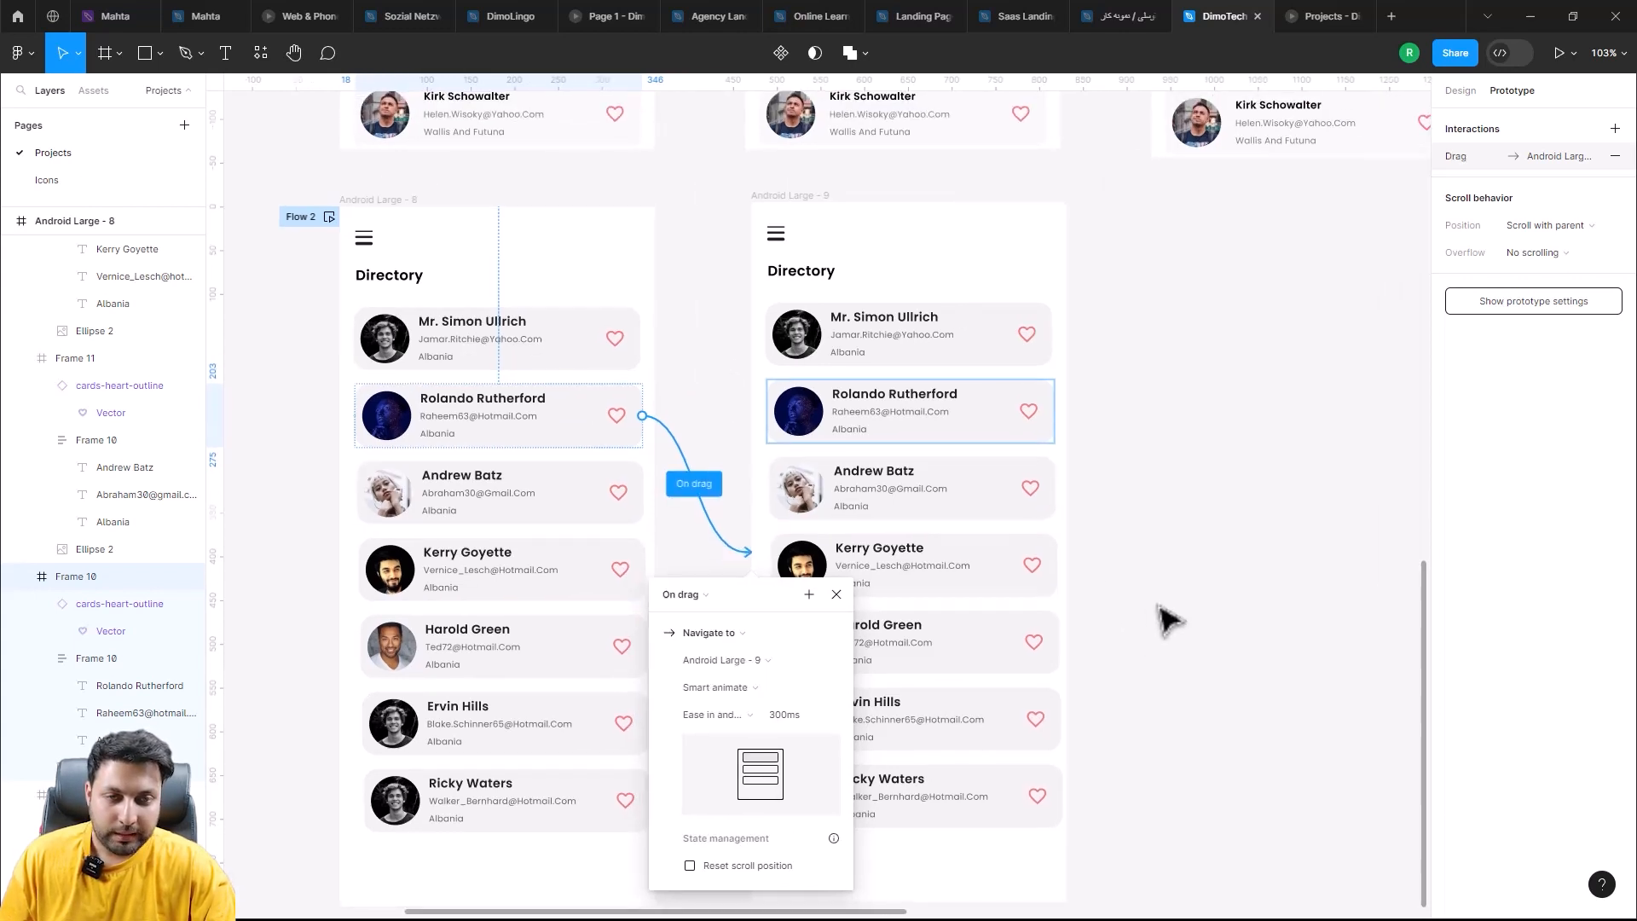
click(958, 423)
key(shift+Right)
key(shift+Right)
key(shift+Right)
key(shift+Right)
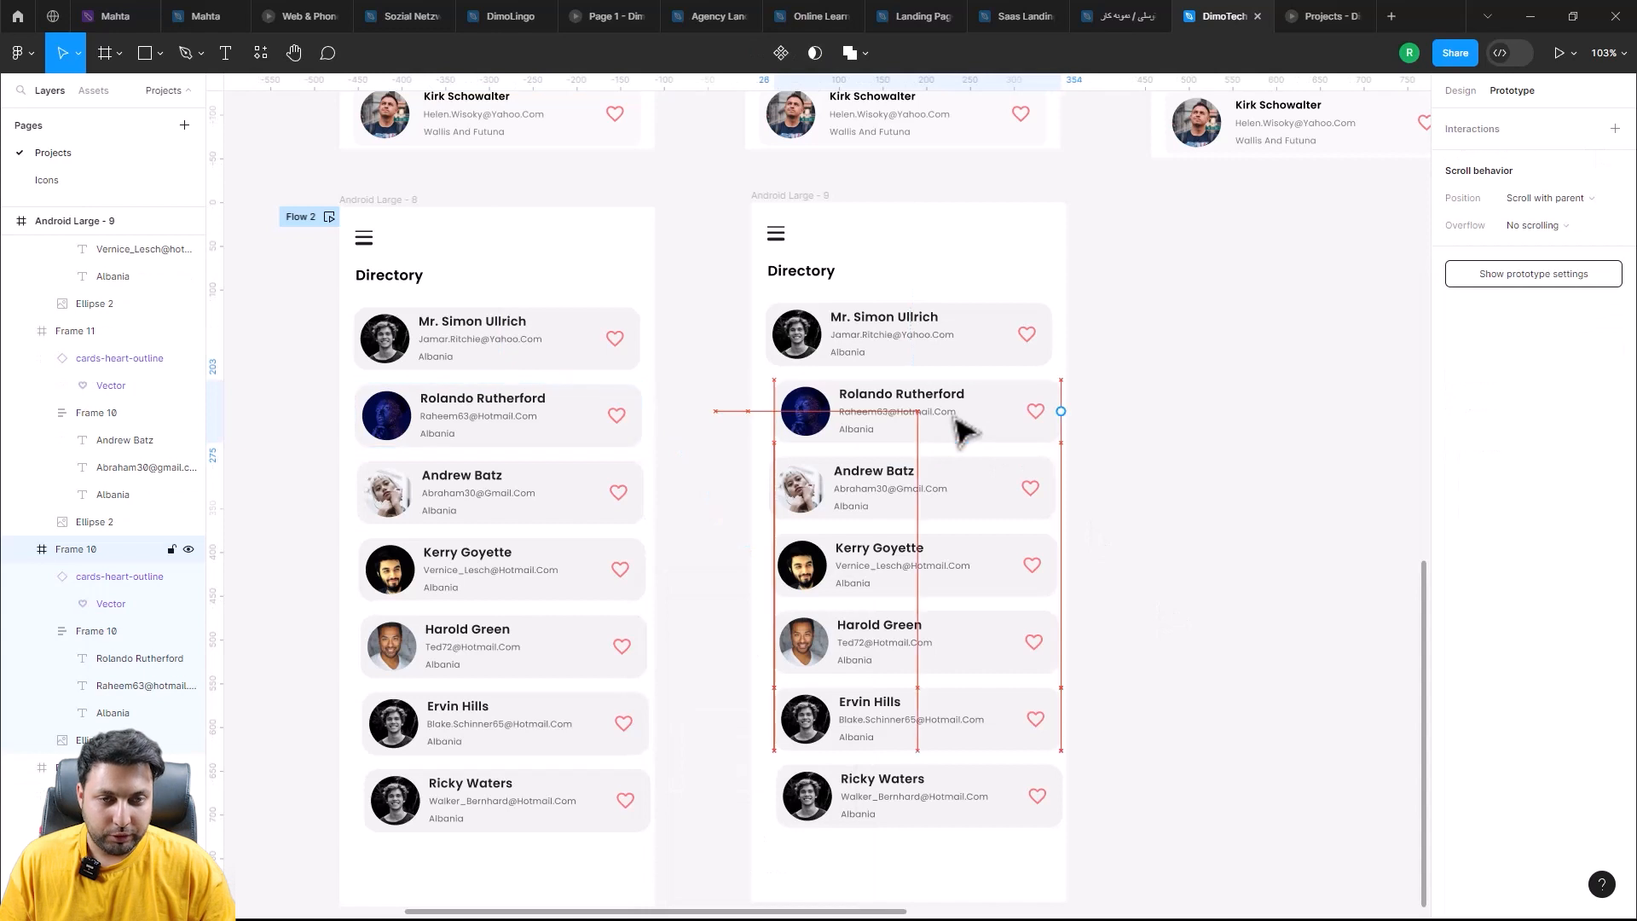
key(Right)
key(Right)
key(Right)
key(Right)
key(Right)
key(Right)
key(Right)
key(Right)
key(Right)
key(Right)
key(Right)
key(Right)
key(Right)
key(Right)
key(Right)
key(Right)
key(Right)
key(Right)
key(Right)
key(Right)
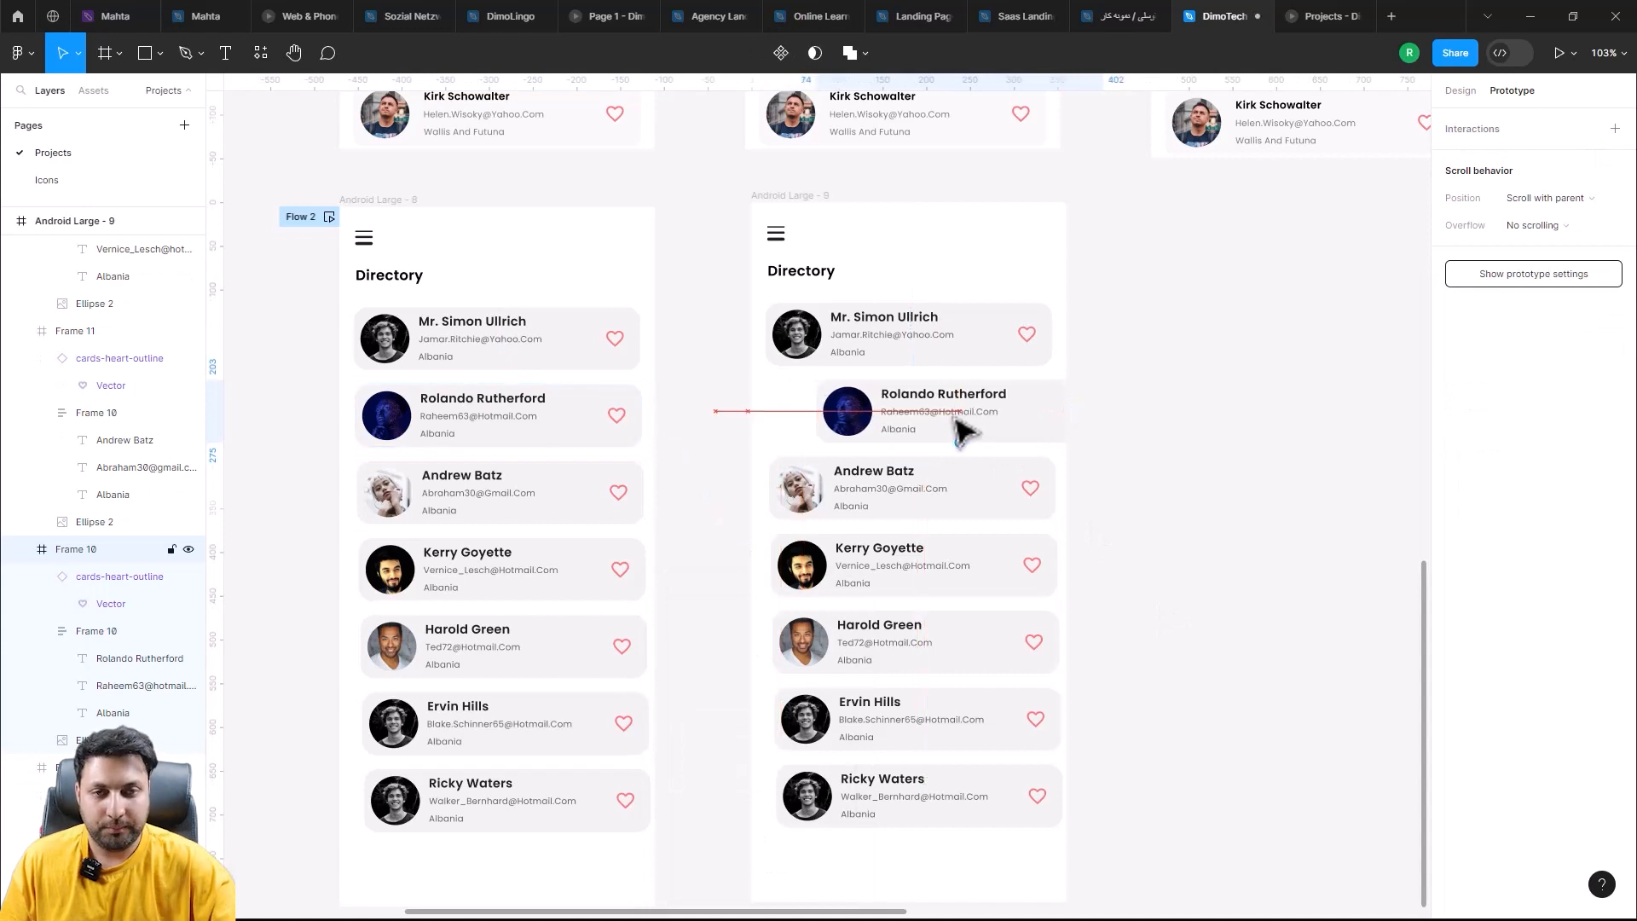
Step: Bring the bin icon of Android Large - 9 partly inside the frame's left edge, at X -9
click(771, 196)
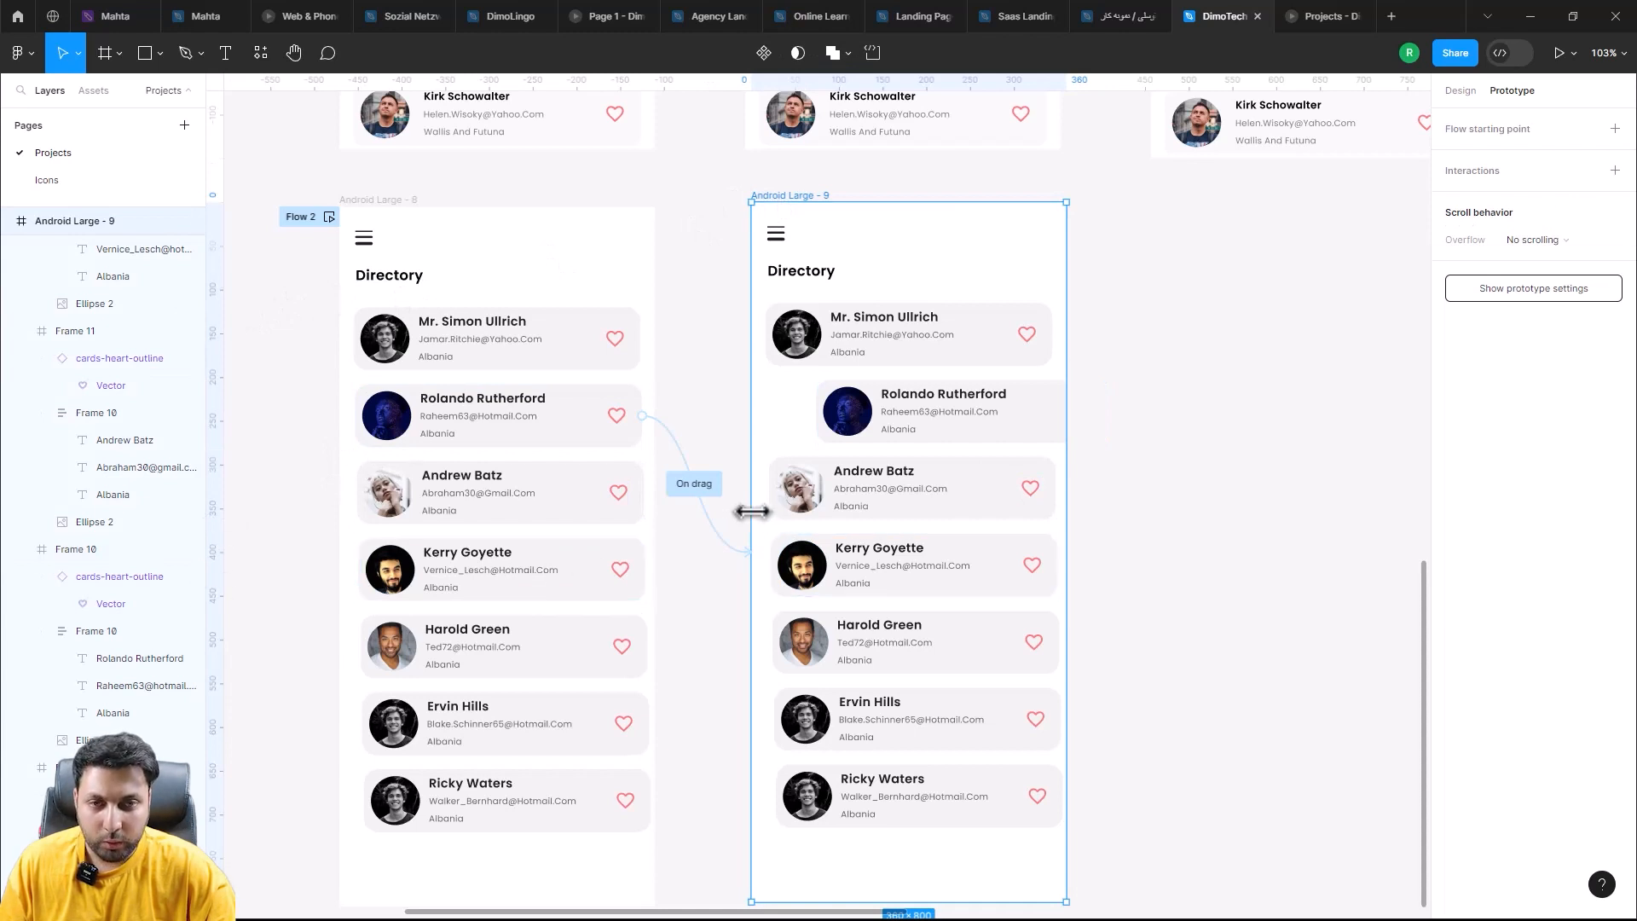
scroll(132, 384, up, 10)
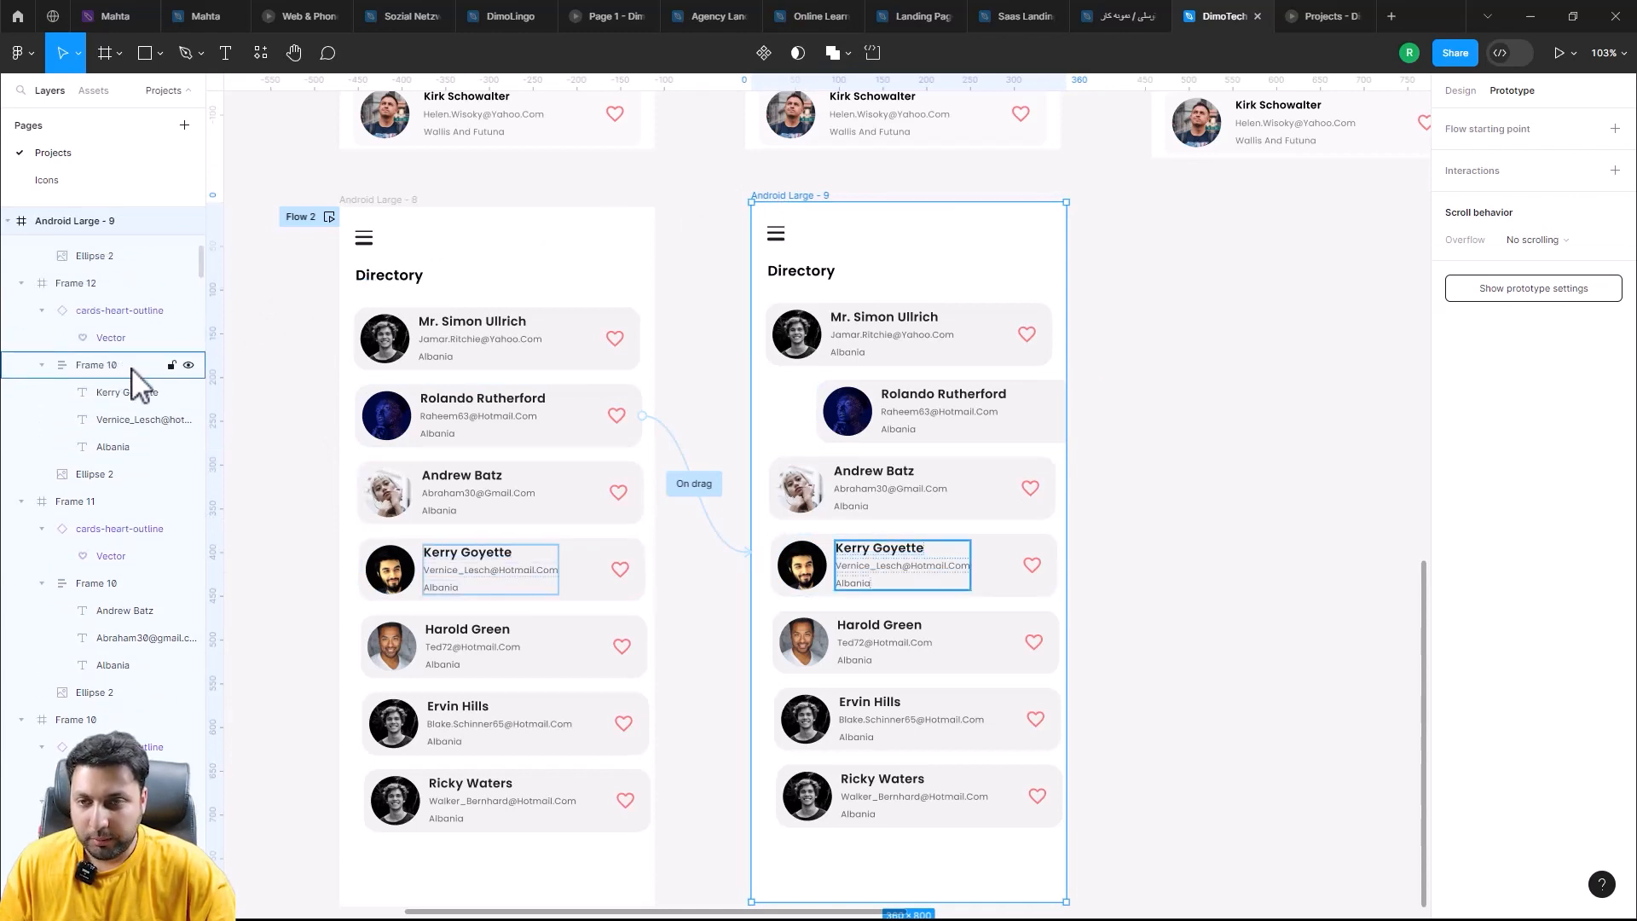
scroll(145, 432, up, 4)
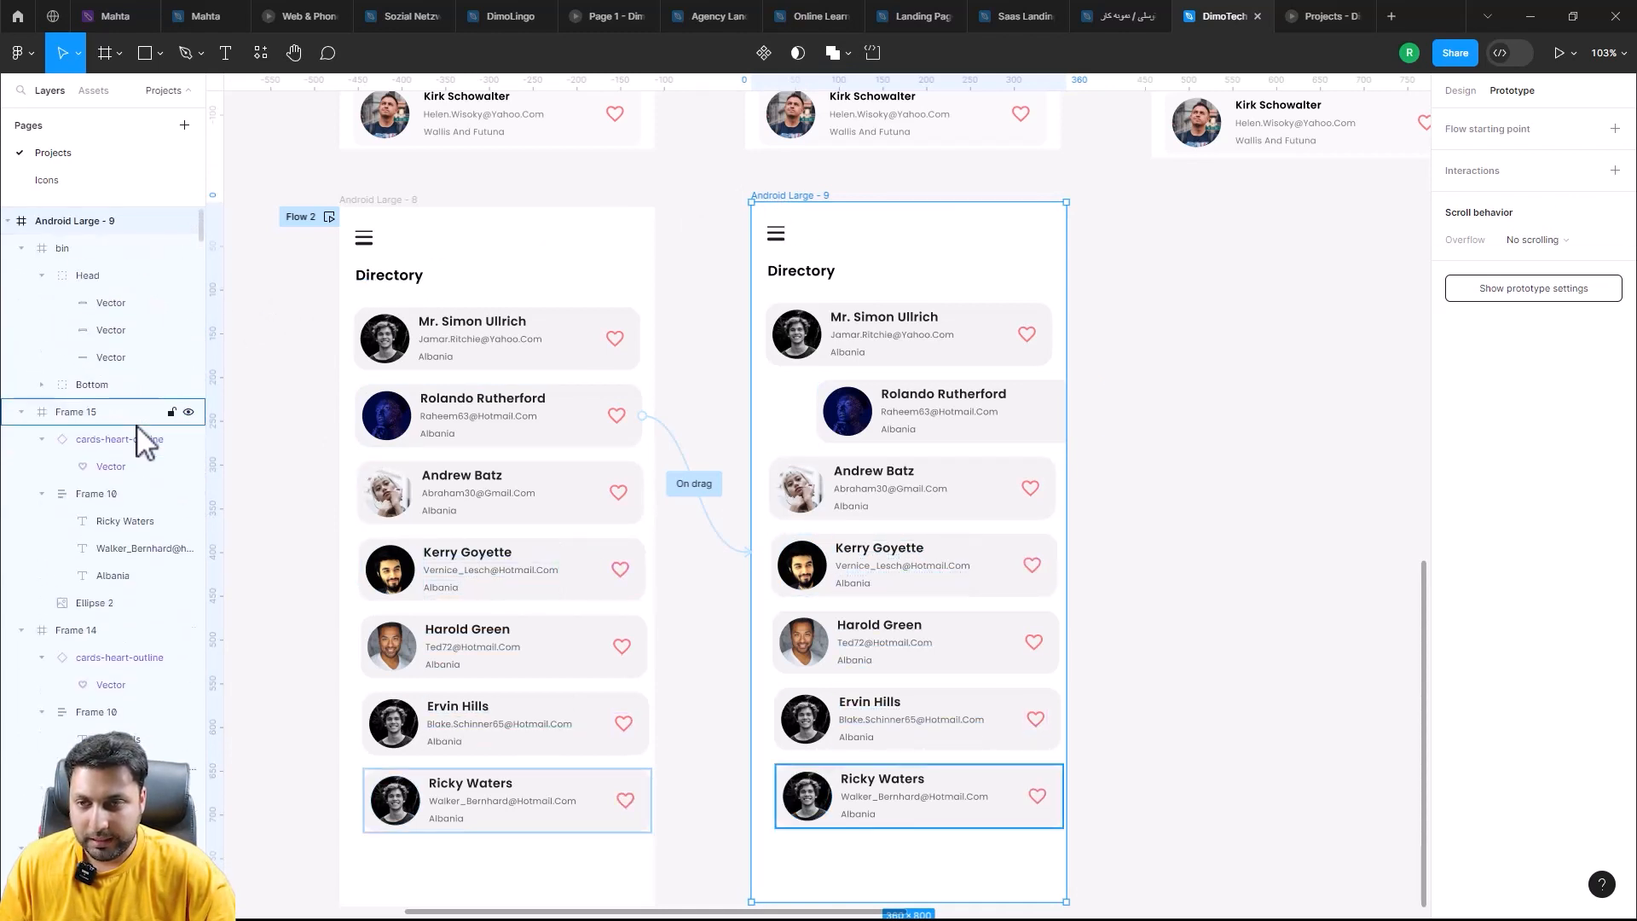
click(54, 256)
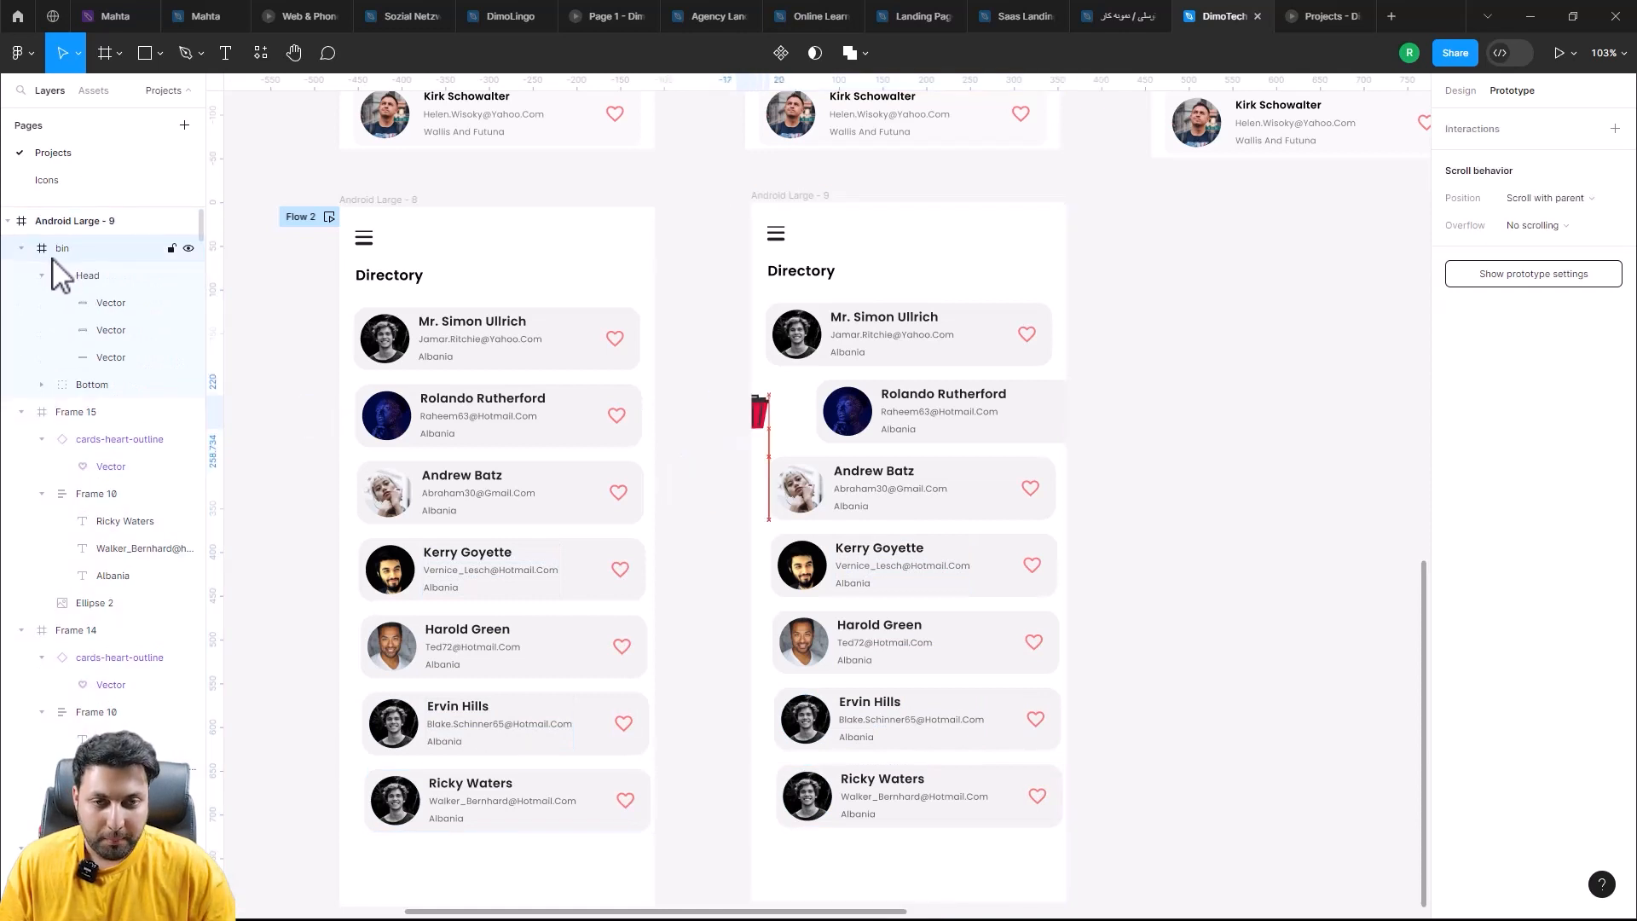
key(Right)
key(Right)
key(Right)
key(Right)
key(Right)
key(Right)
key(Right)
key(Right)
key(Right)
key(Right)
key(Right)
key(Right)
key(Right)
key(Right)
key(Right)
key(Right)
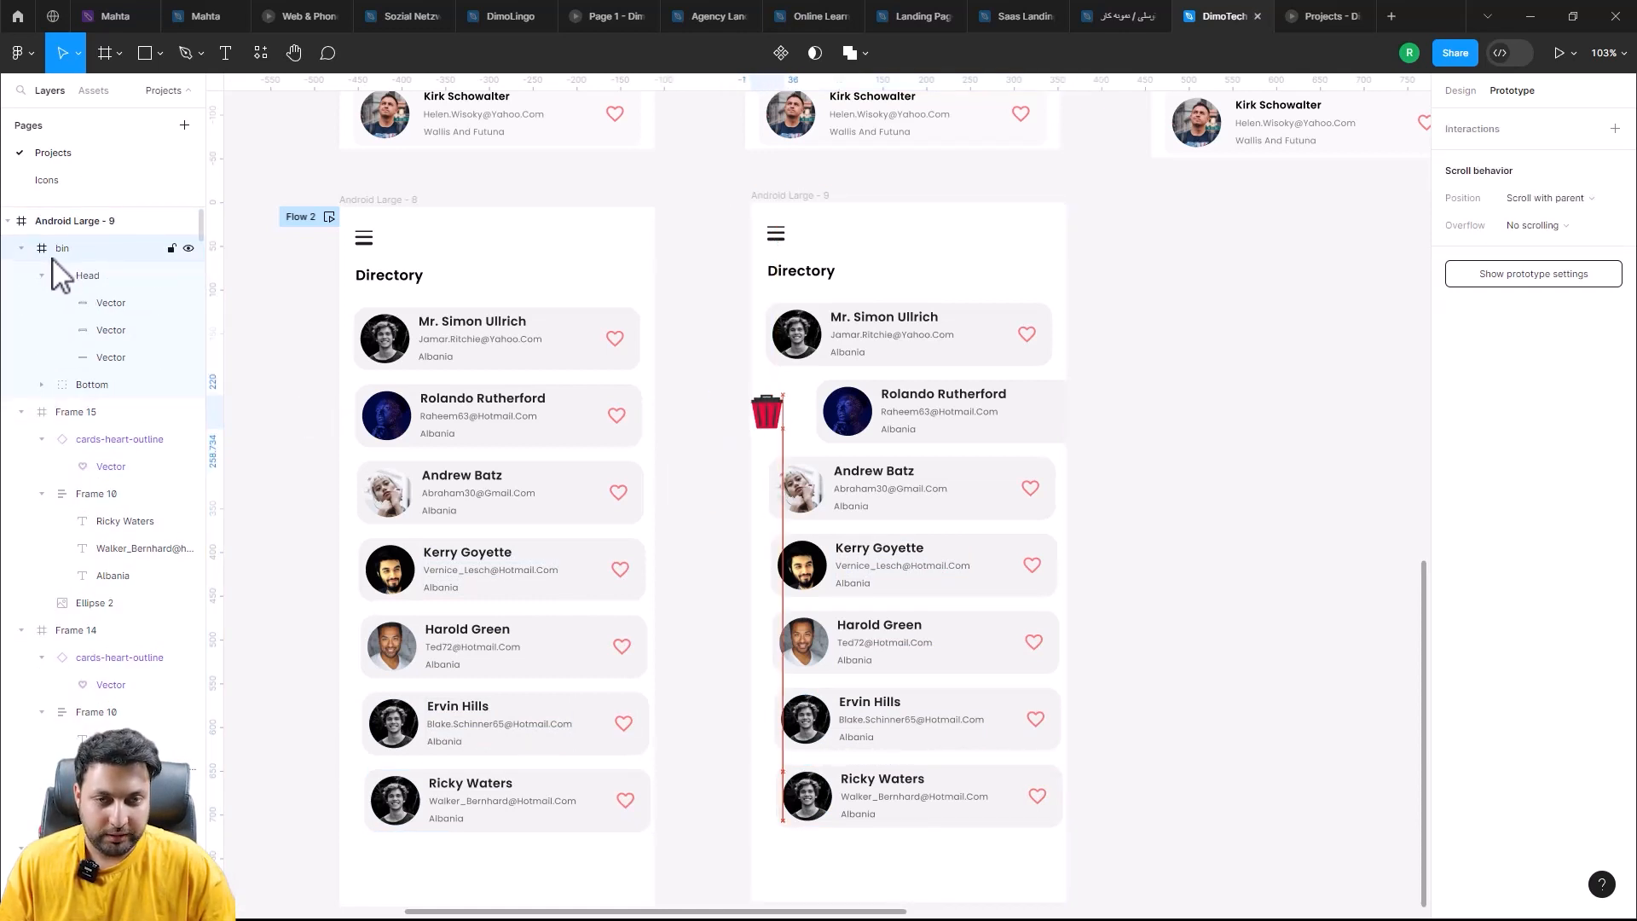
key(Left)
key(Left)
key(Left)
key(Left)
key(Left)
key(Left)
key(Left)
key(Left)
Step: Move Android Large - 9 closer to Android Large - 8 with their tops aligned, and duplicate it to its right
click(771, 198)
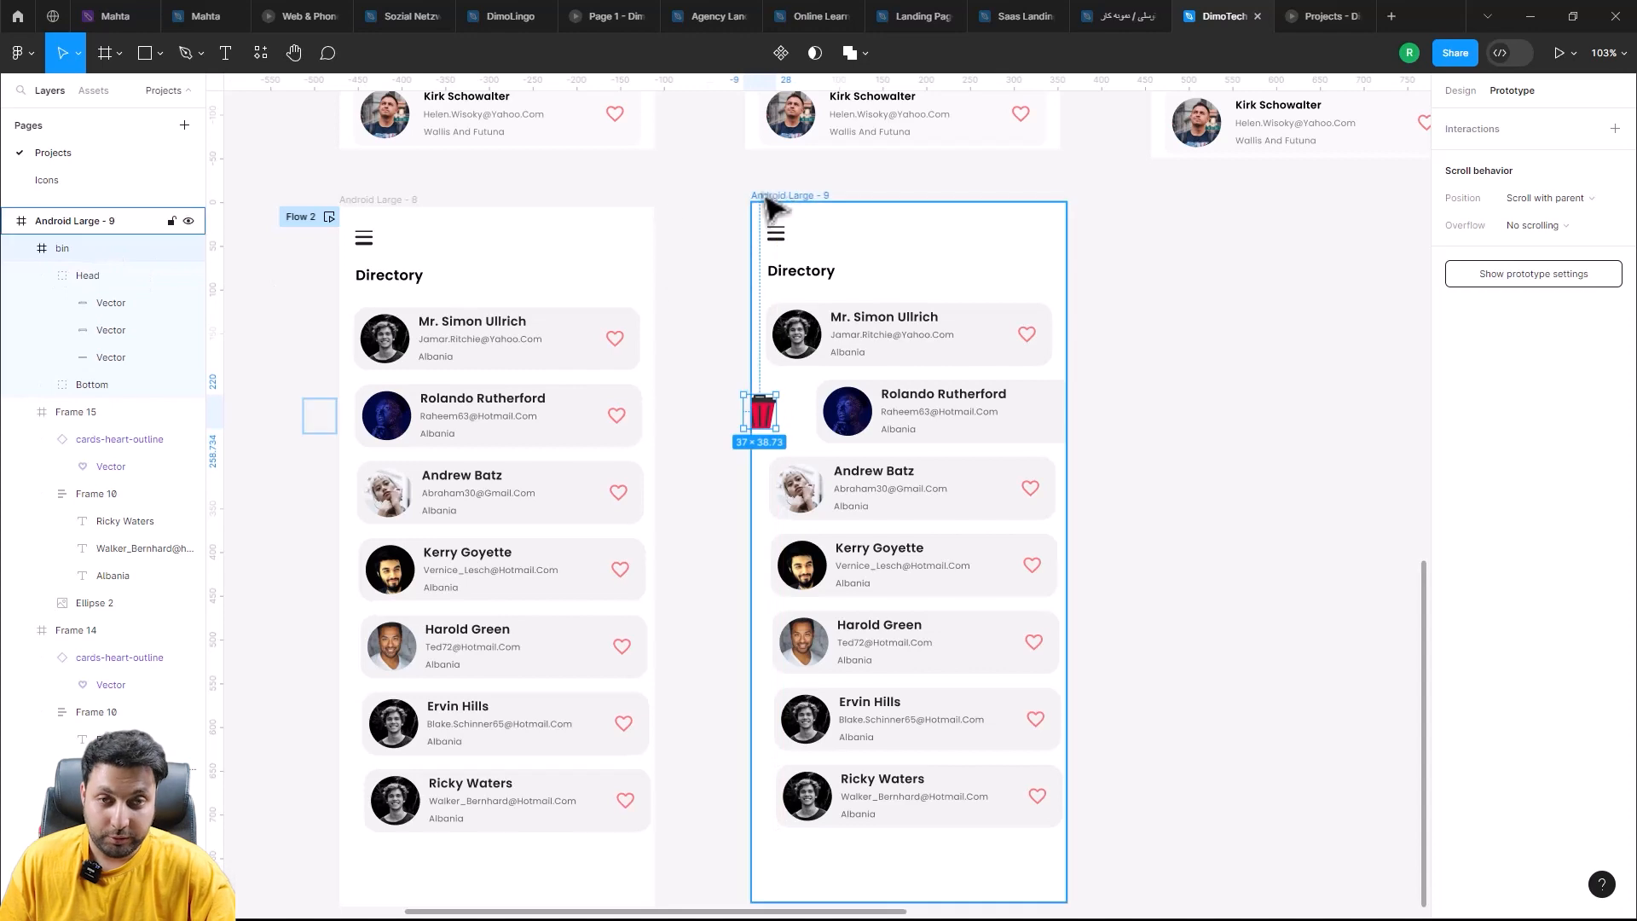
drag(778, 204, 718, 205)
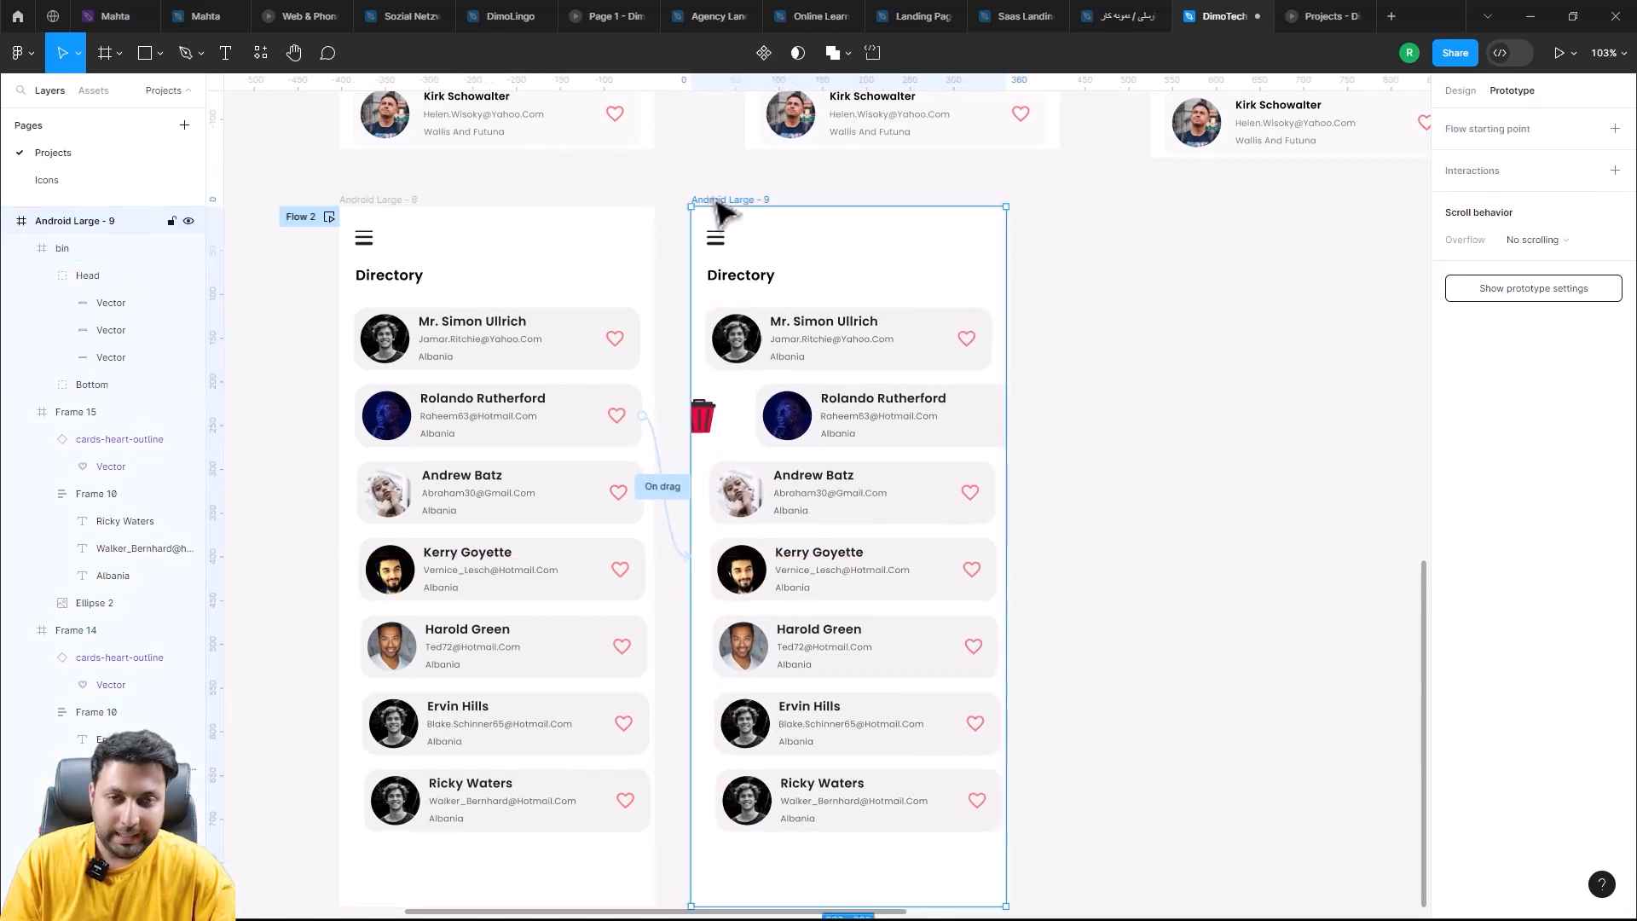
key(ctrl+d)
drag(830, 421, 561, 475)
scroll(571, 482, down, 1)
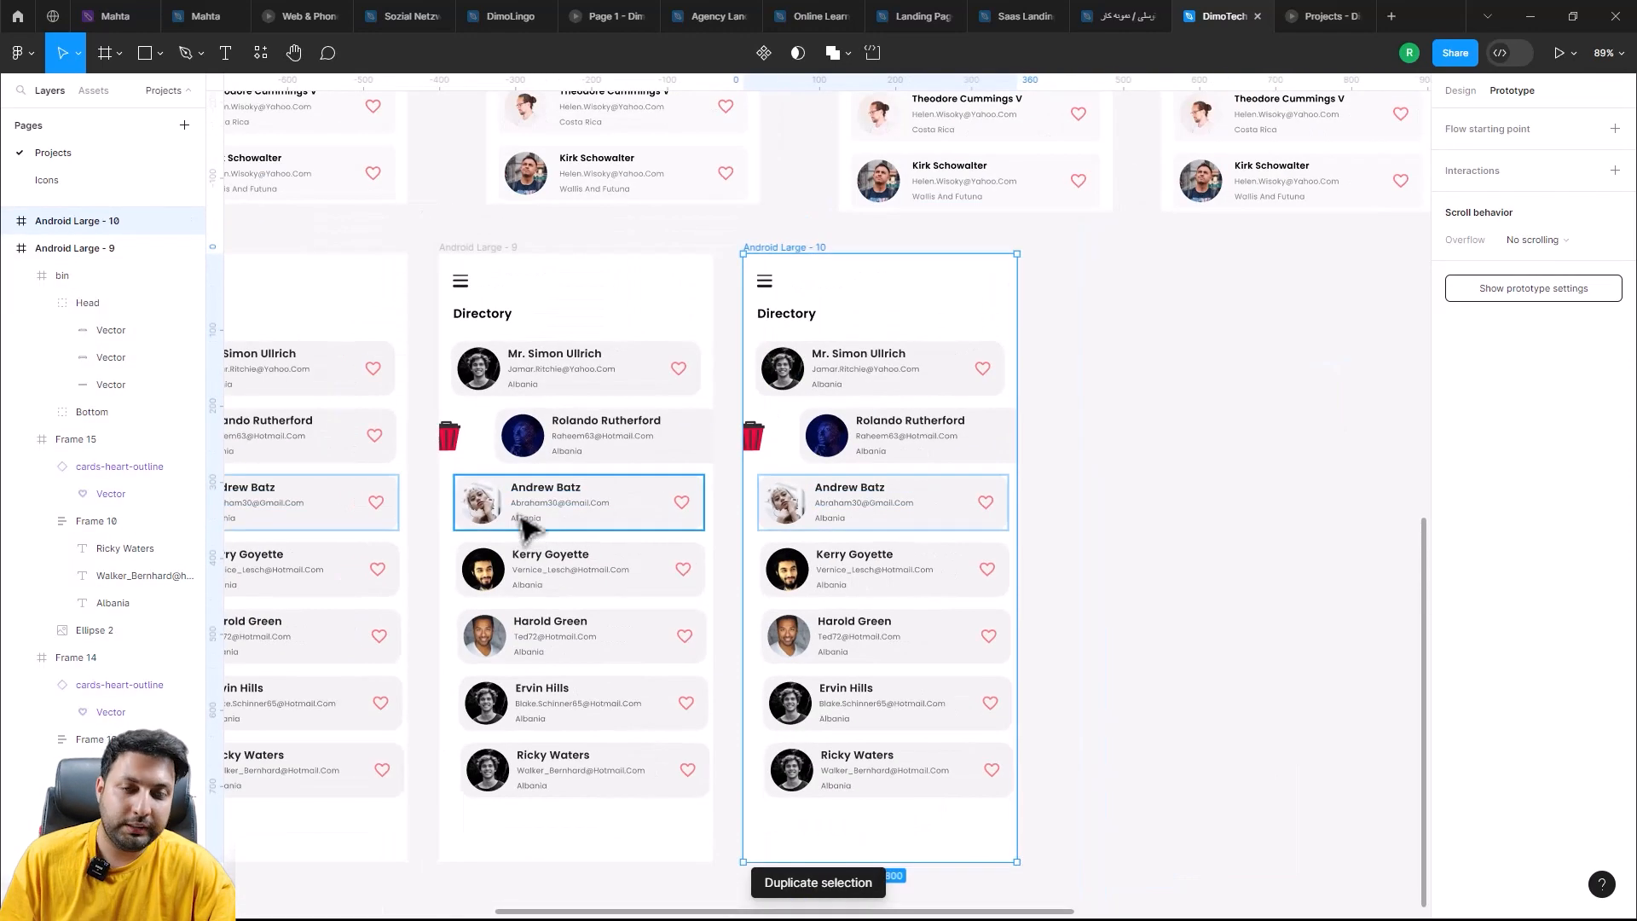
Step: In Android Large - 10, raise the second contact card to X 82, Y 155 and shift the bin icon to X 15
drag(922, 499, 865, 501)
click(862, 491)
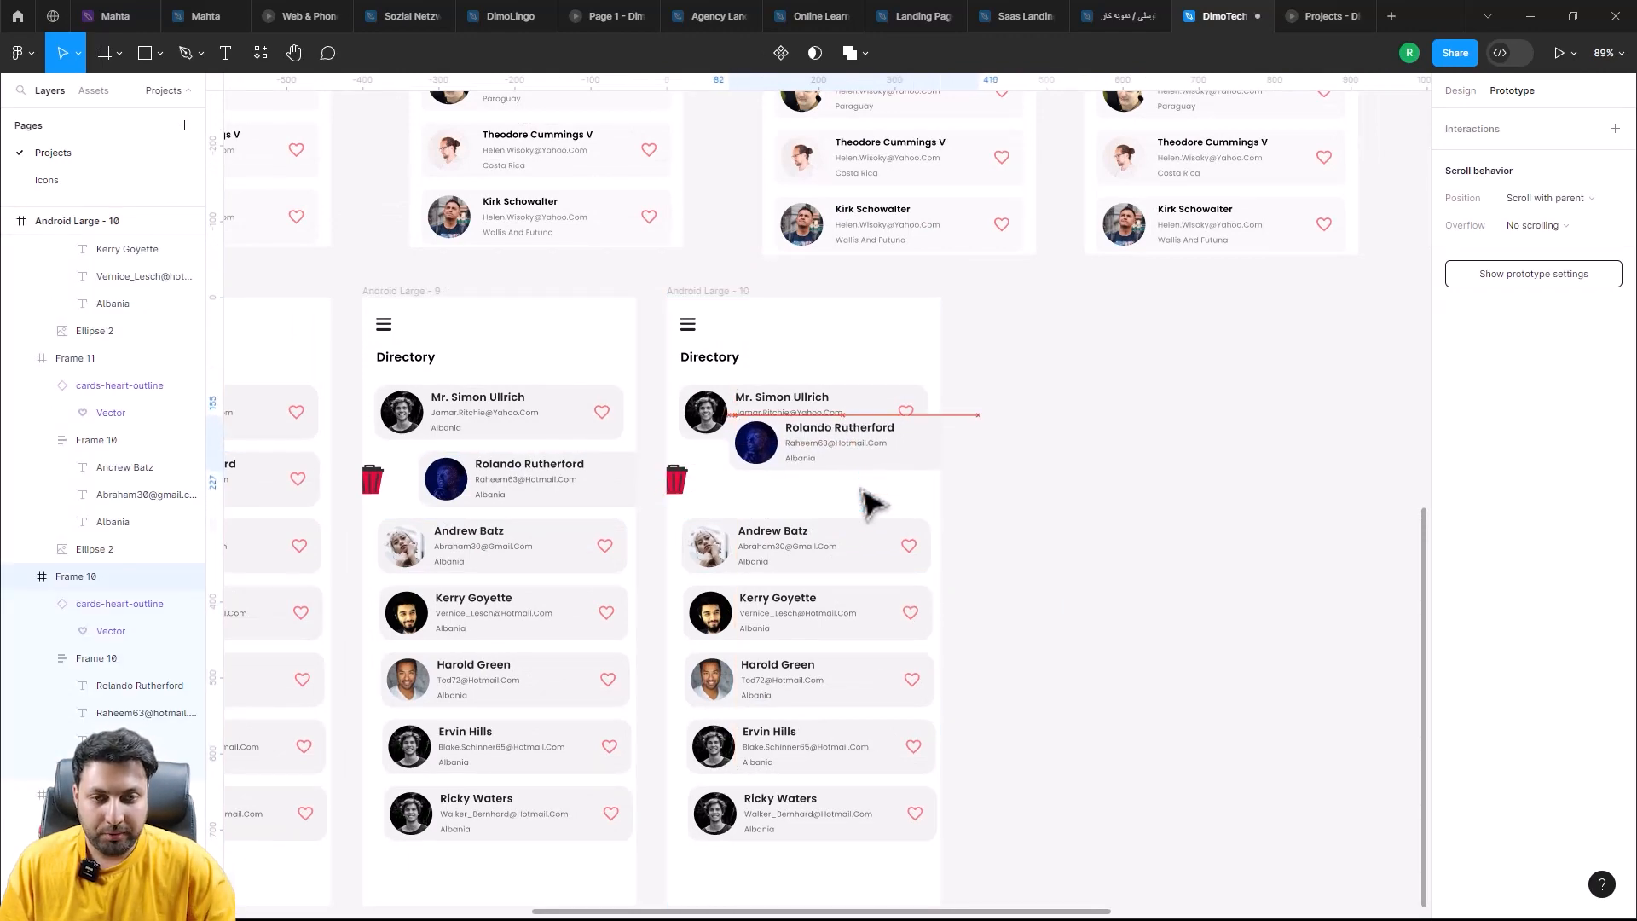
scroll(763, 514, up, 5)
click(628, 471)
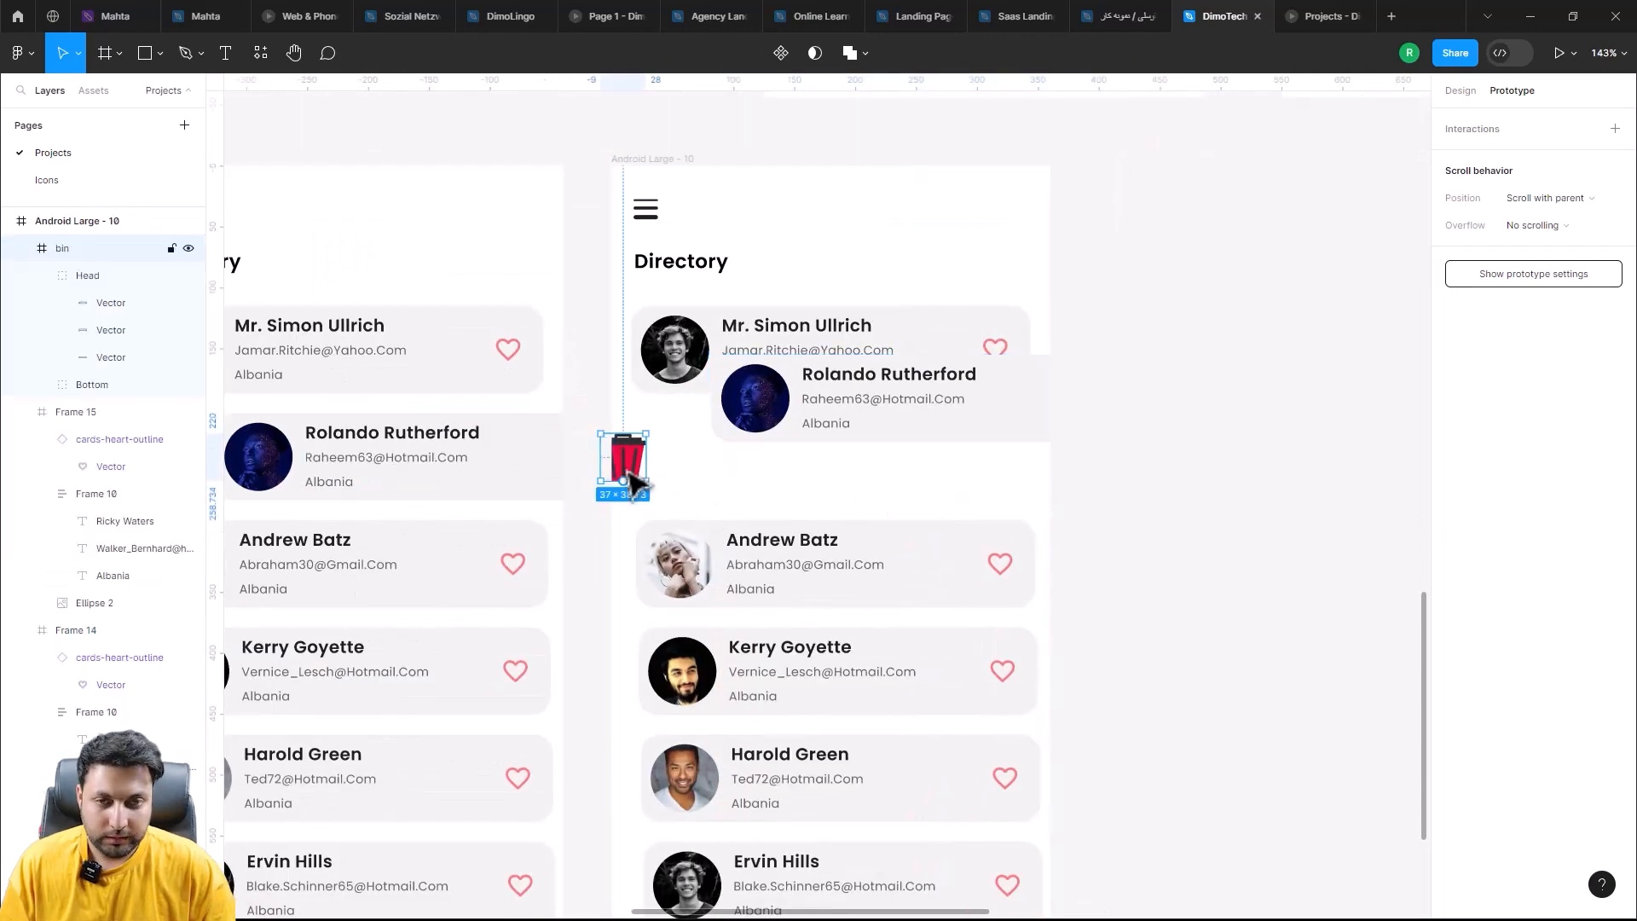
key(shift+Right)
key(shift+Right)
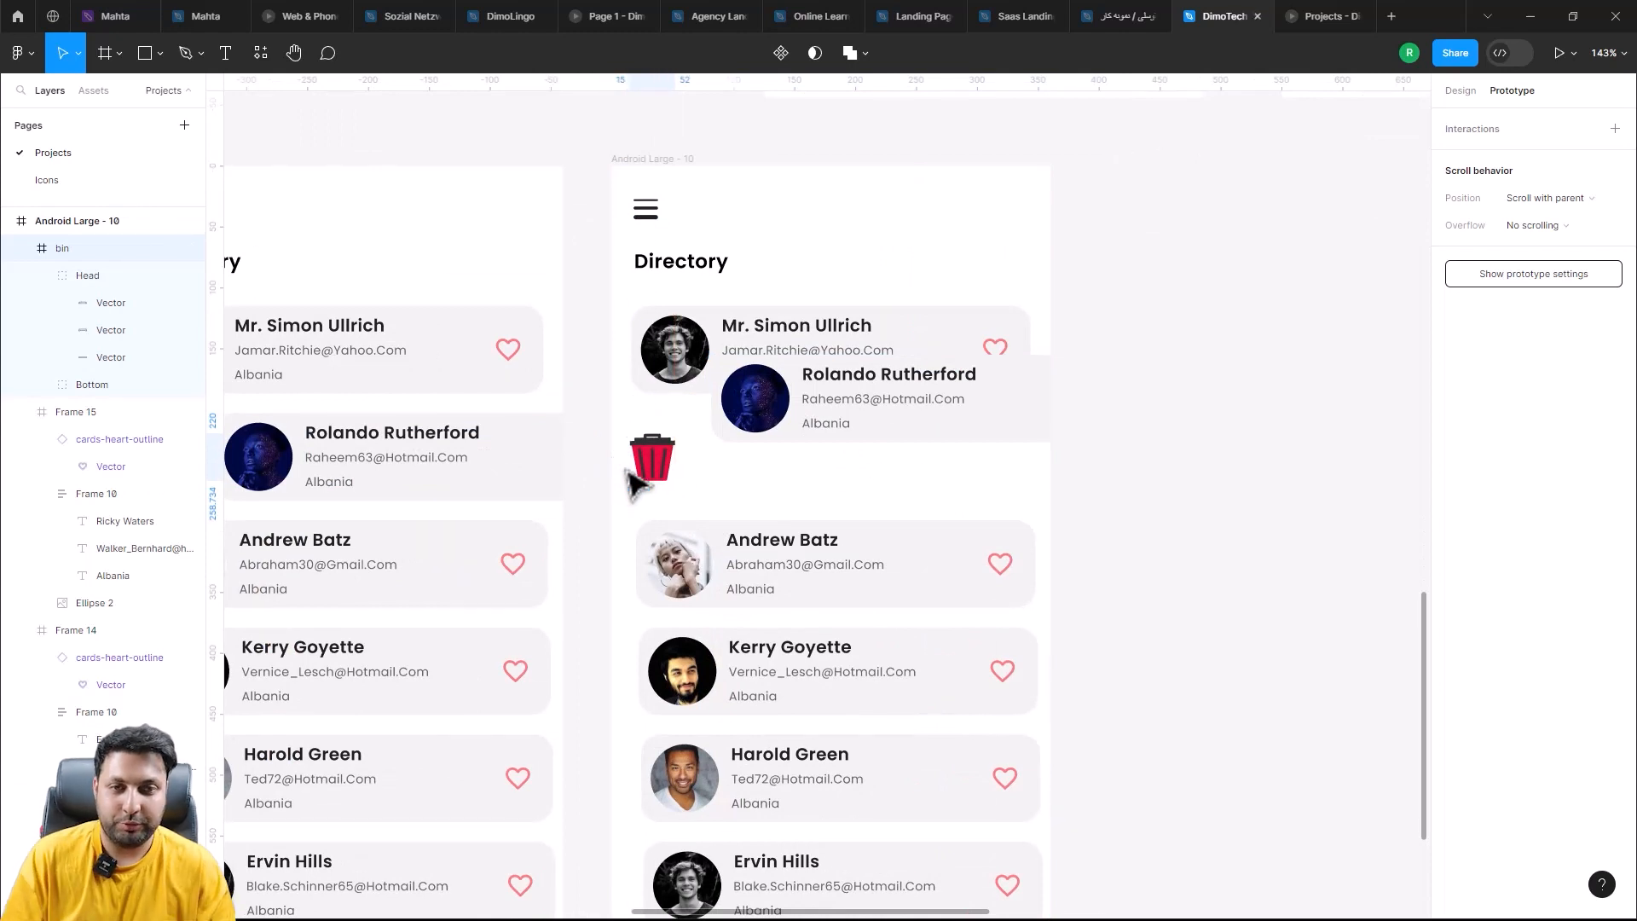
Step: Link the Android Large - 9 frame to Android Large - 10 with an After delay Smart animate interaction
scroll(853, 426, left, 5)
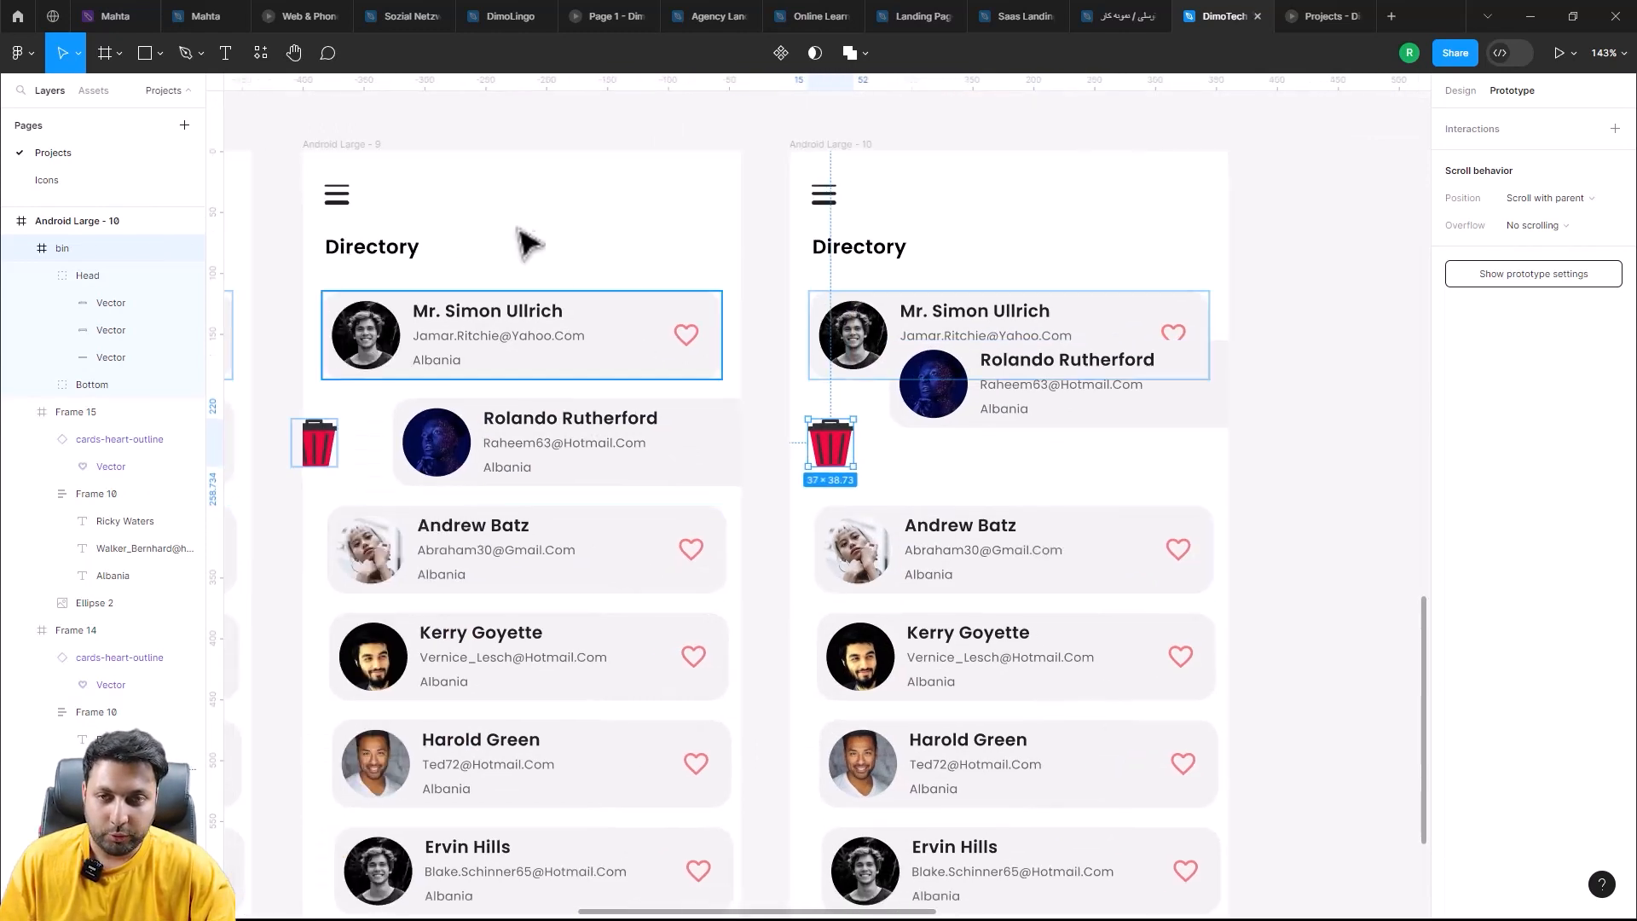
click(358, 145)
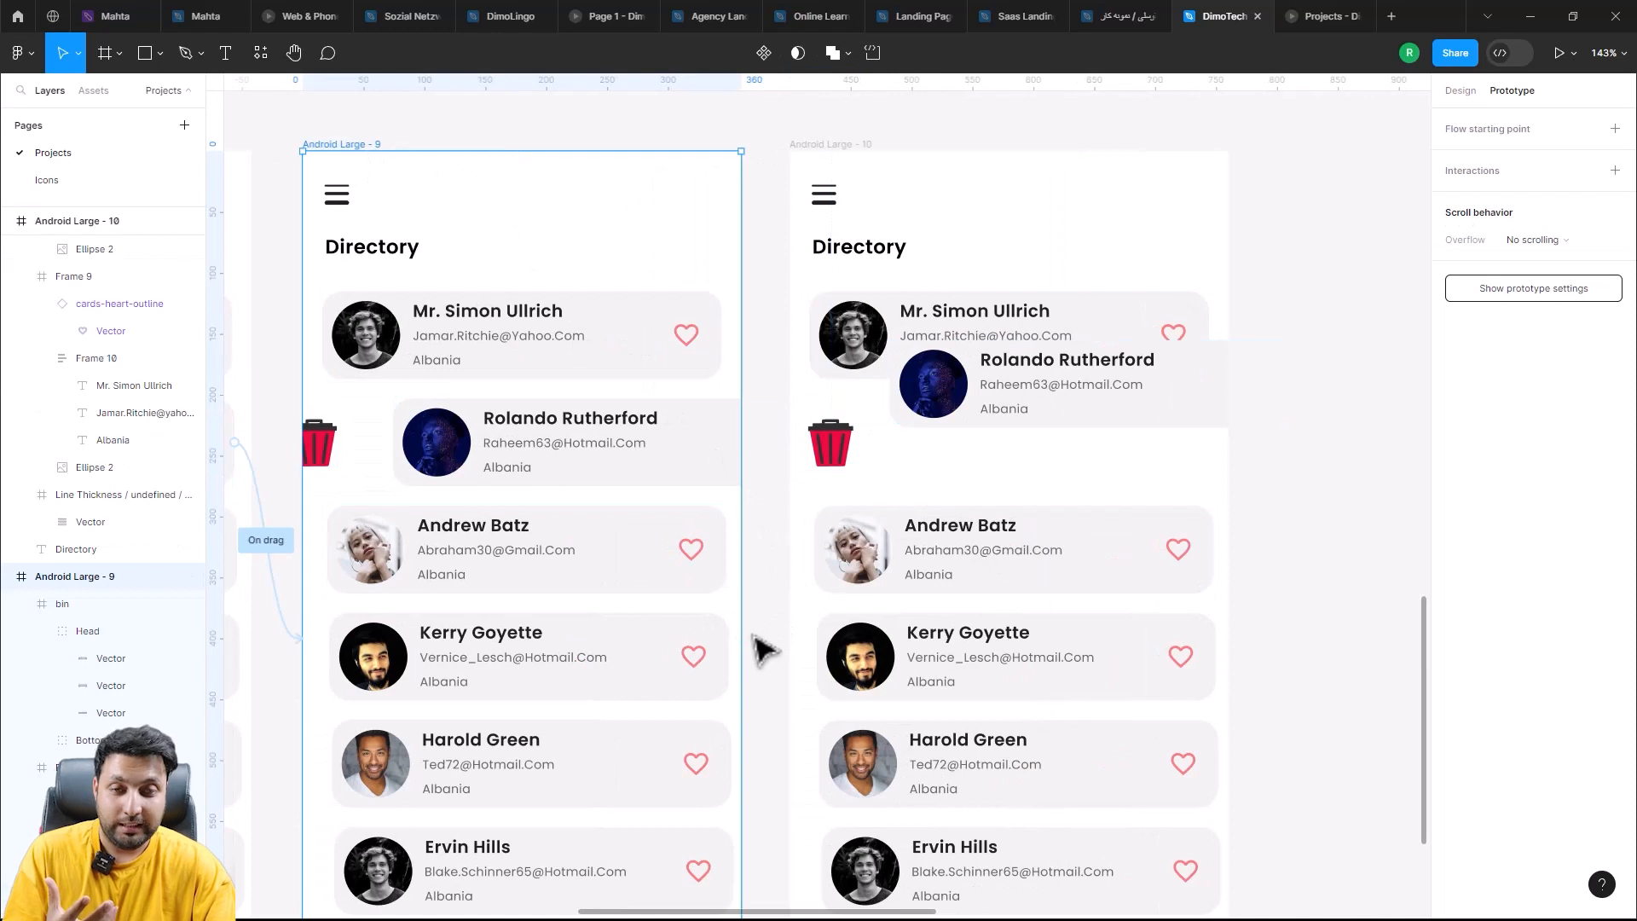
drag(784, 670, 822, 684)
click(733, 681)
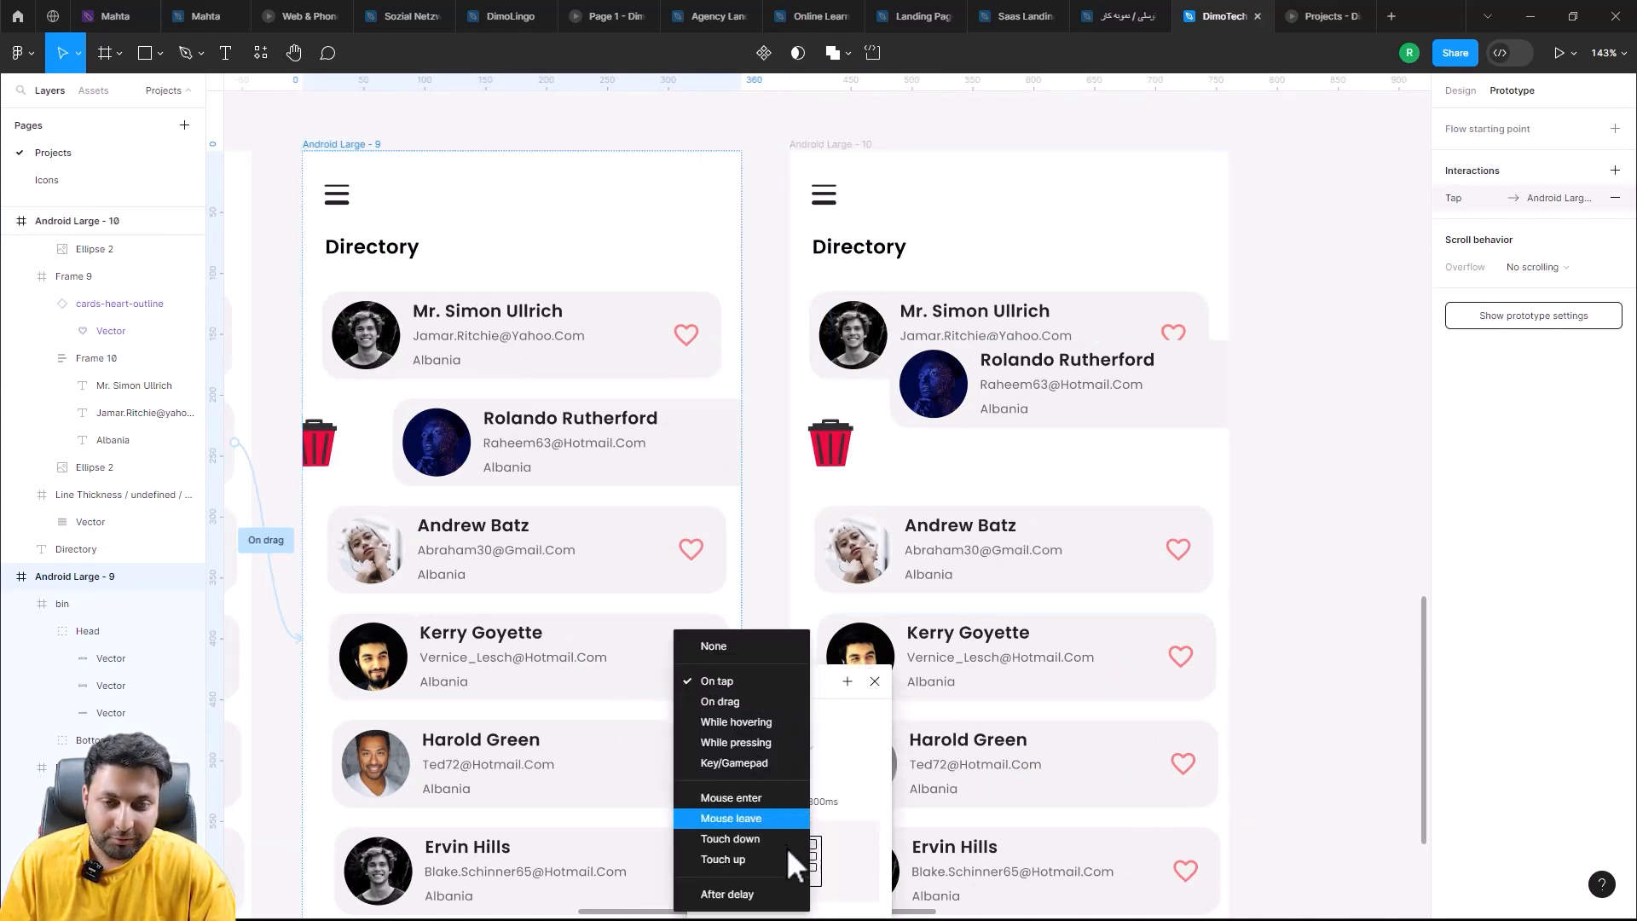
click(788, 892)
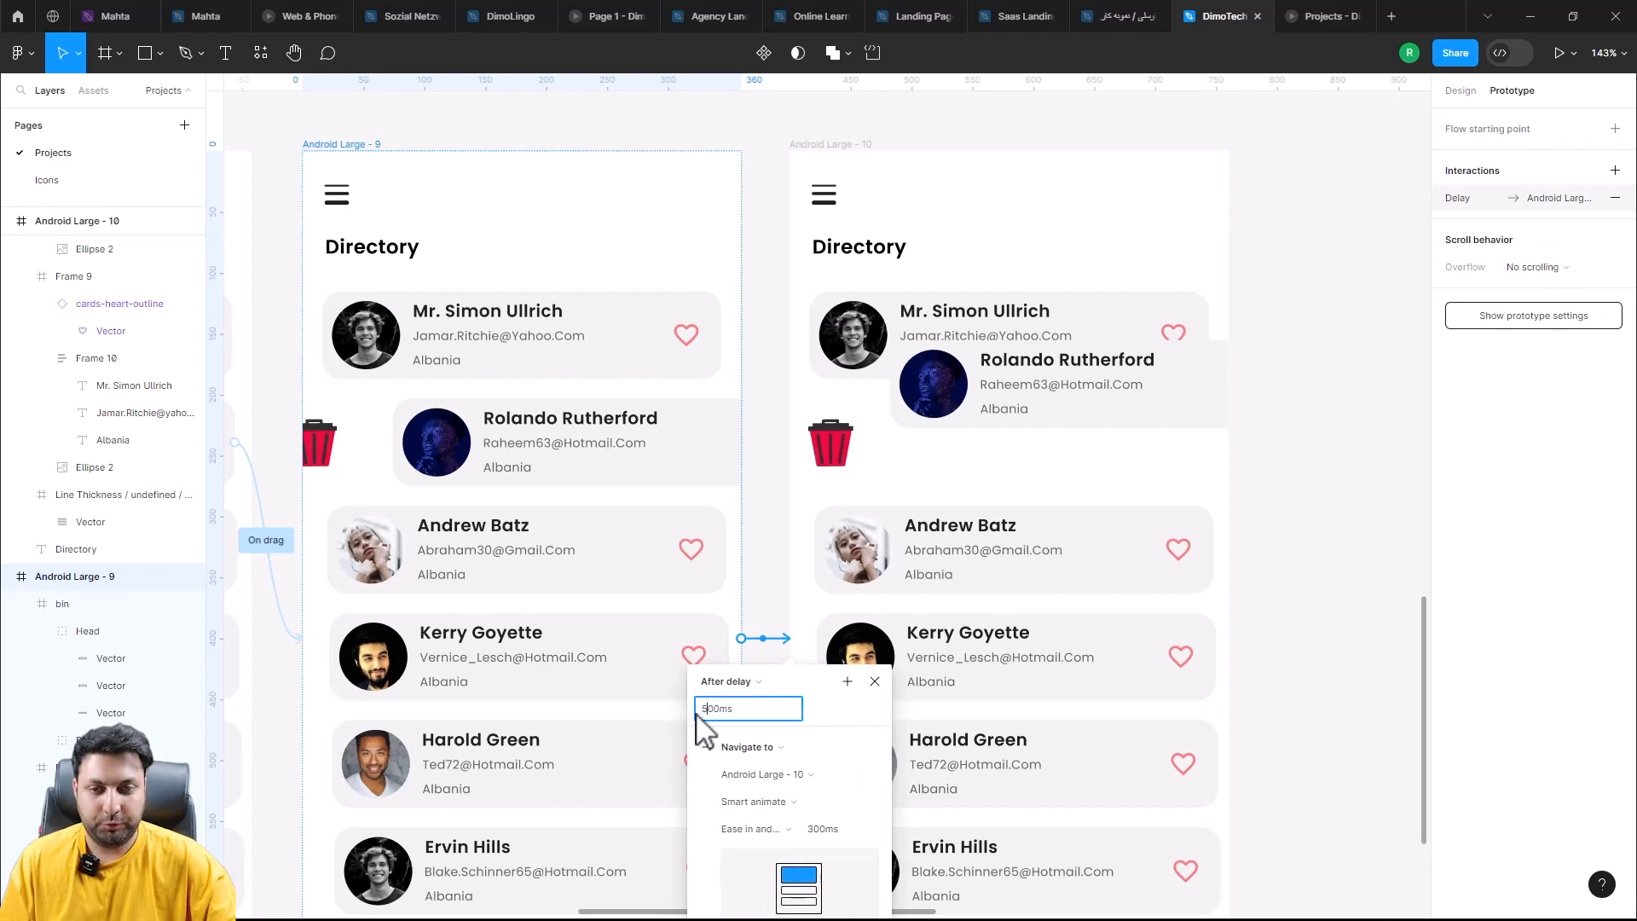
click(1286, 701)
Step: Preview Flow 2 from Android Large - 8 and swipe the second contact card to the right twice to test the animation
scroll(1279, 699, down, 5)
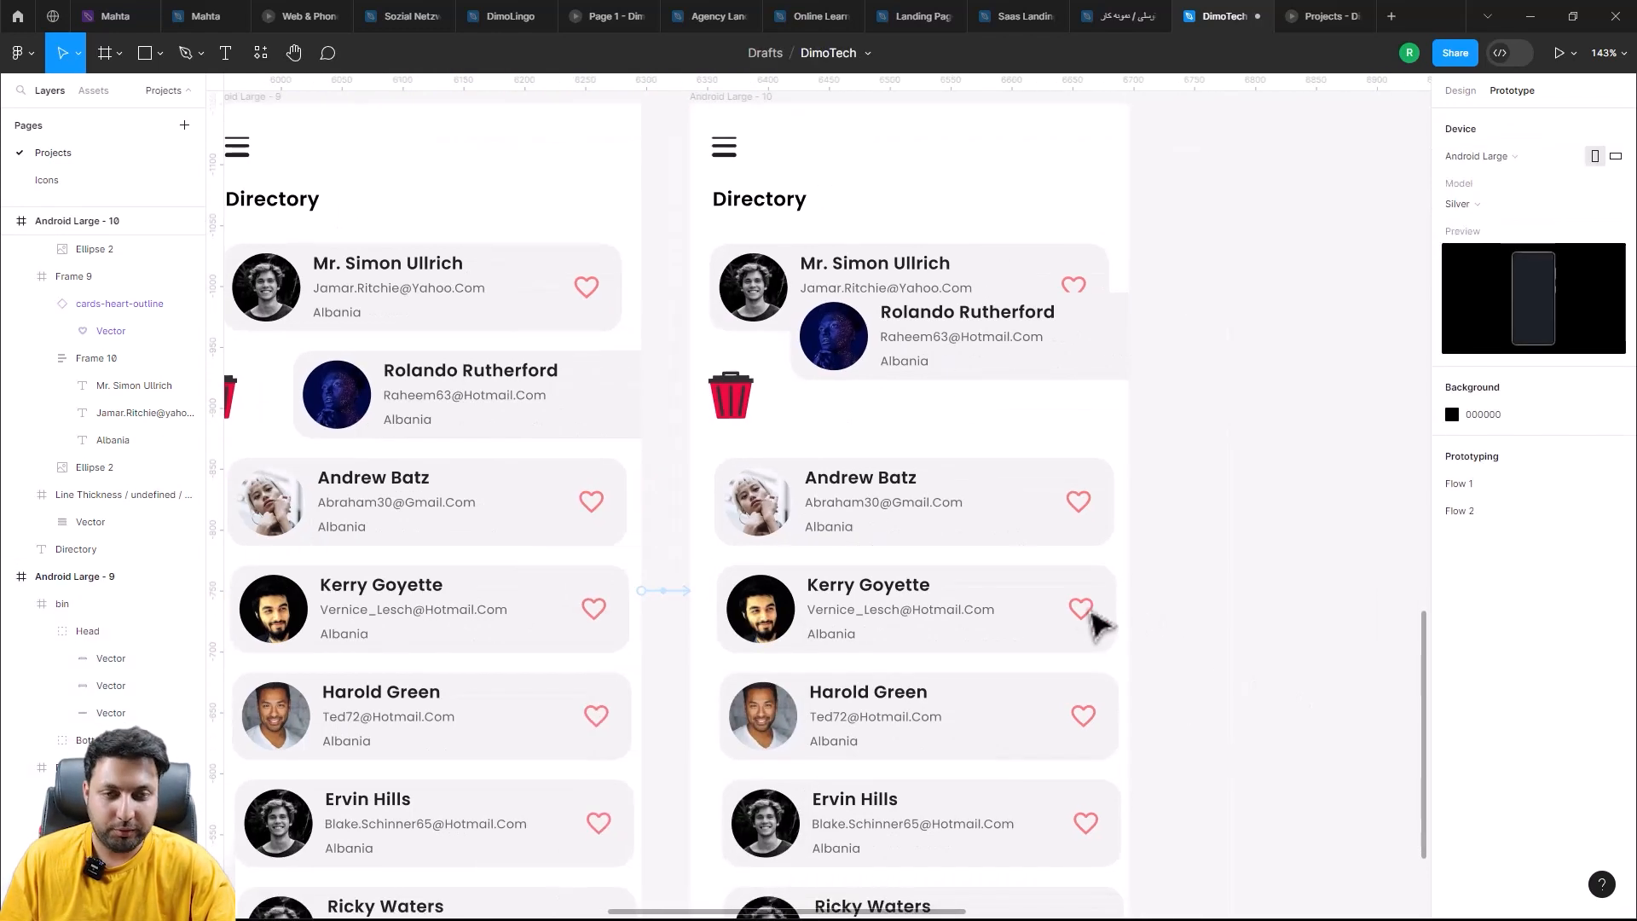
drag(1151, 656, 1090, 646)
drag(909, 582, 1074, 579)
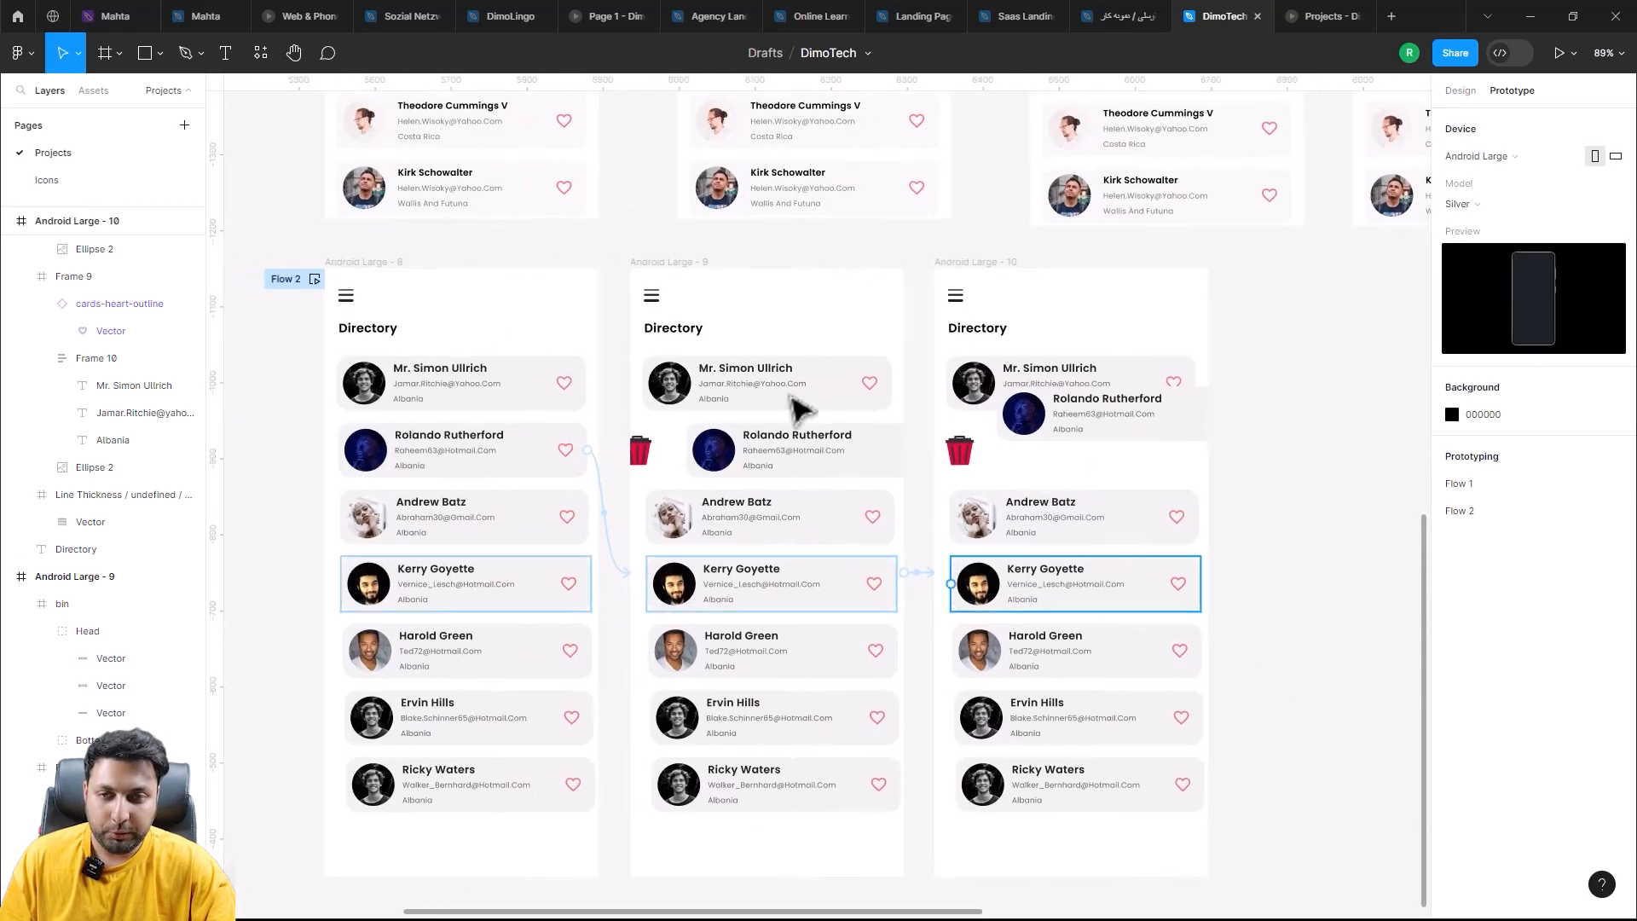
click(386, 264)
click(1558, 53)
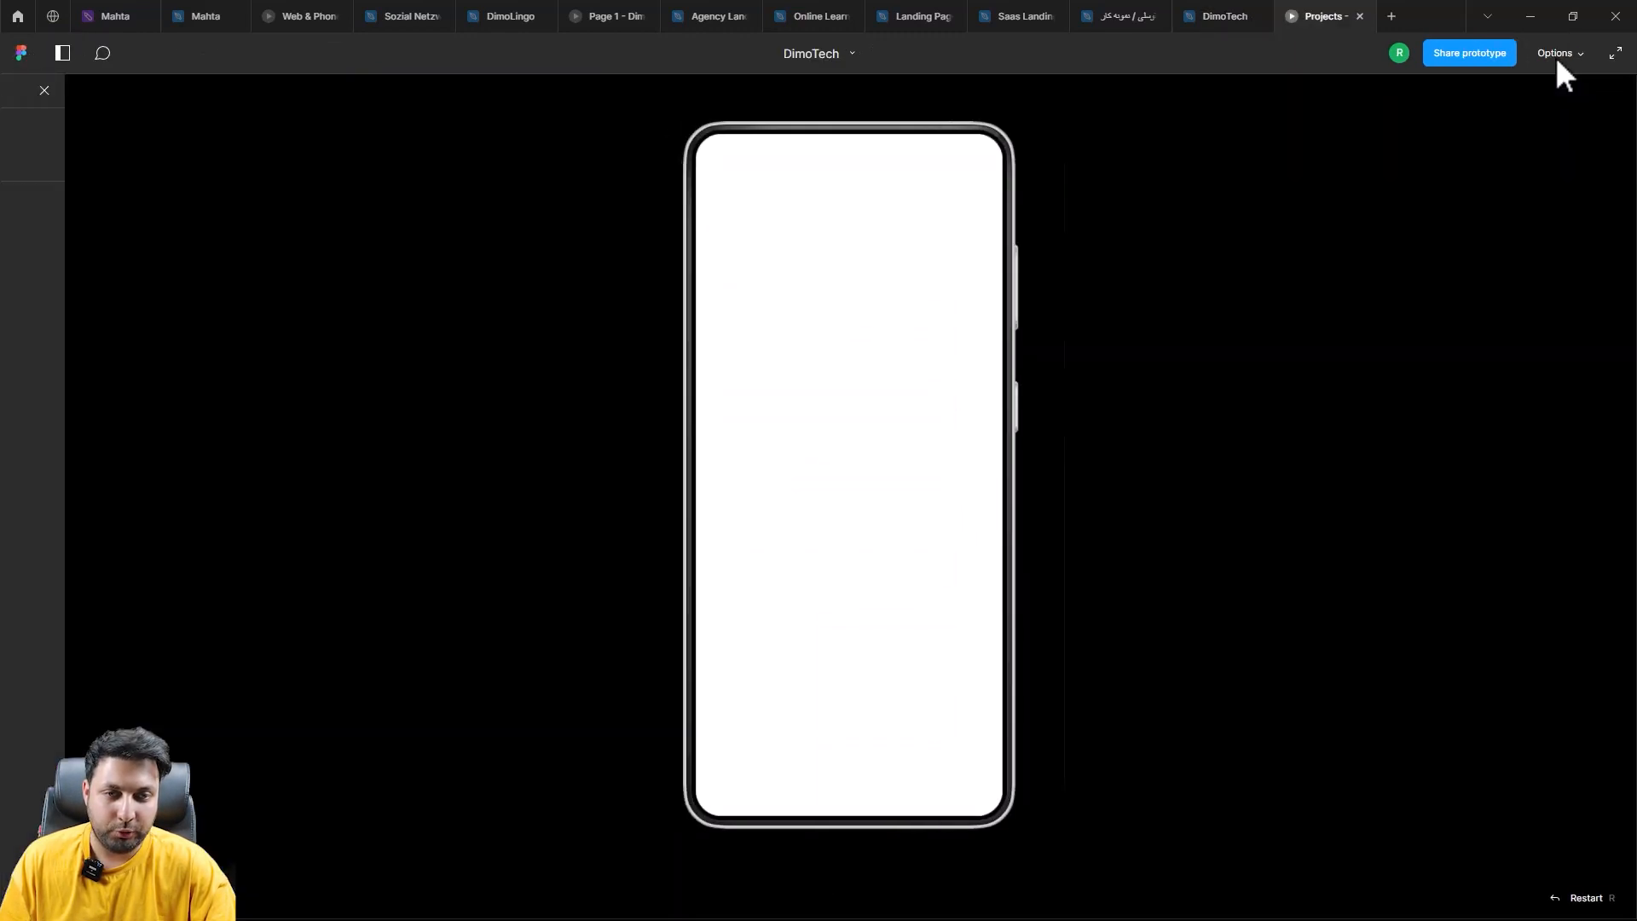
click(1229, 17)
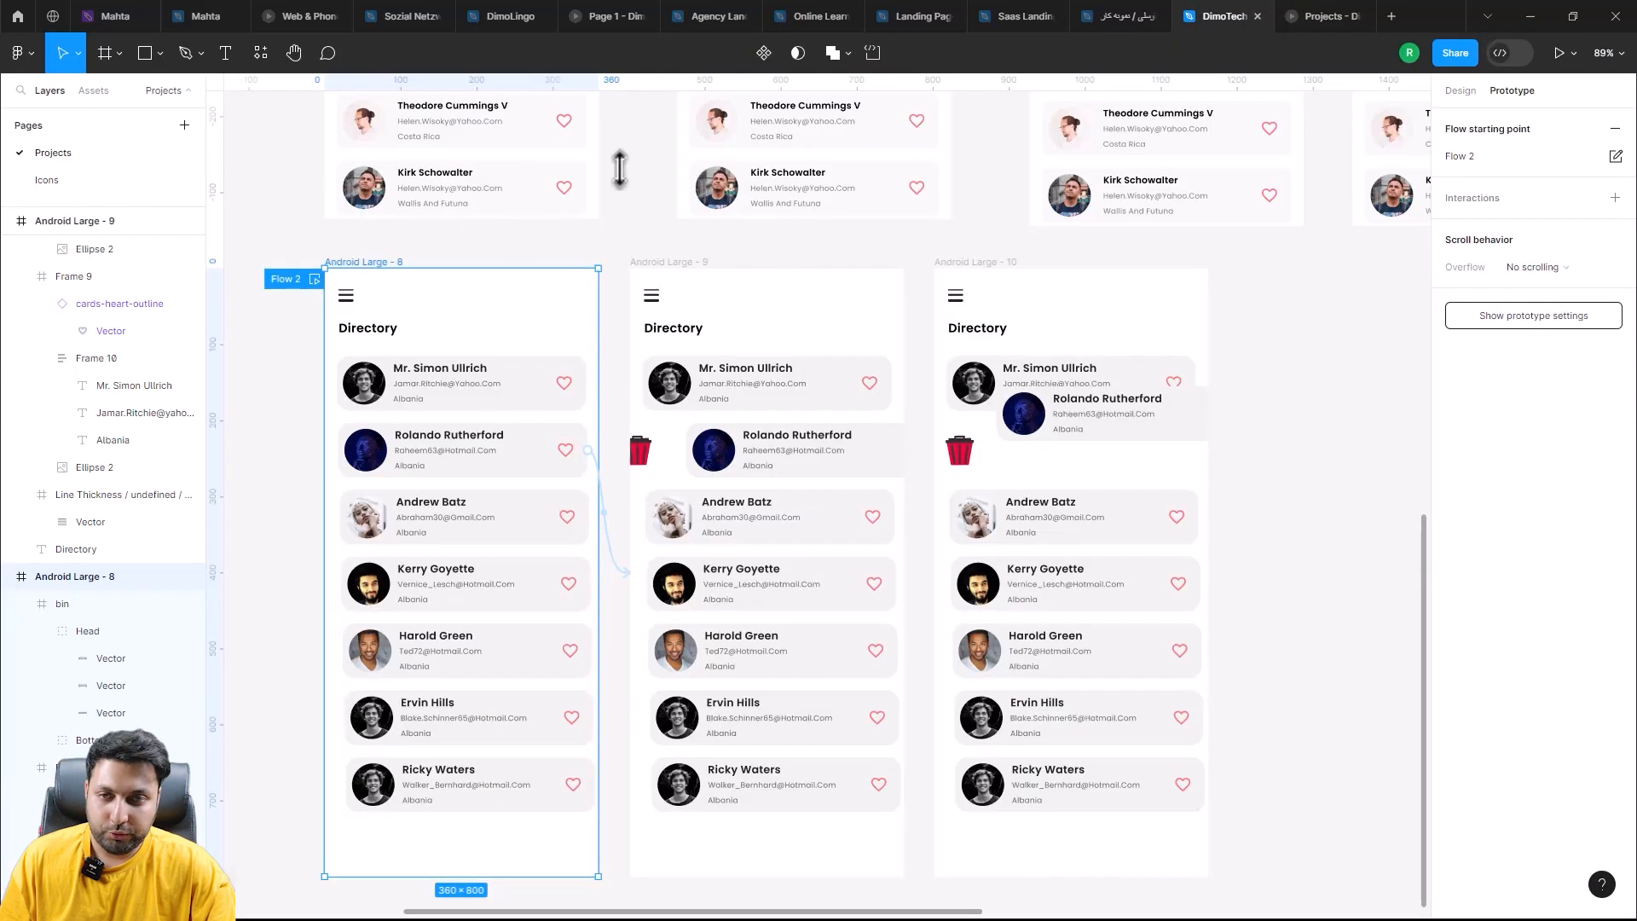
click(407, 249)
click(365, 265)
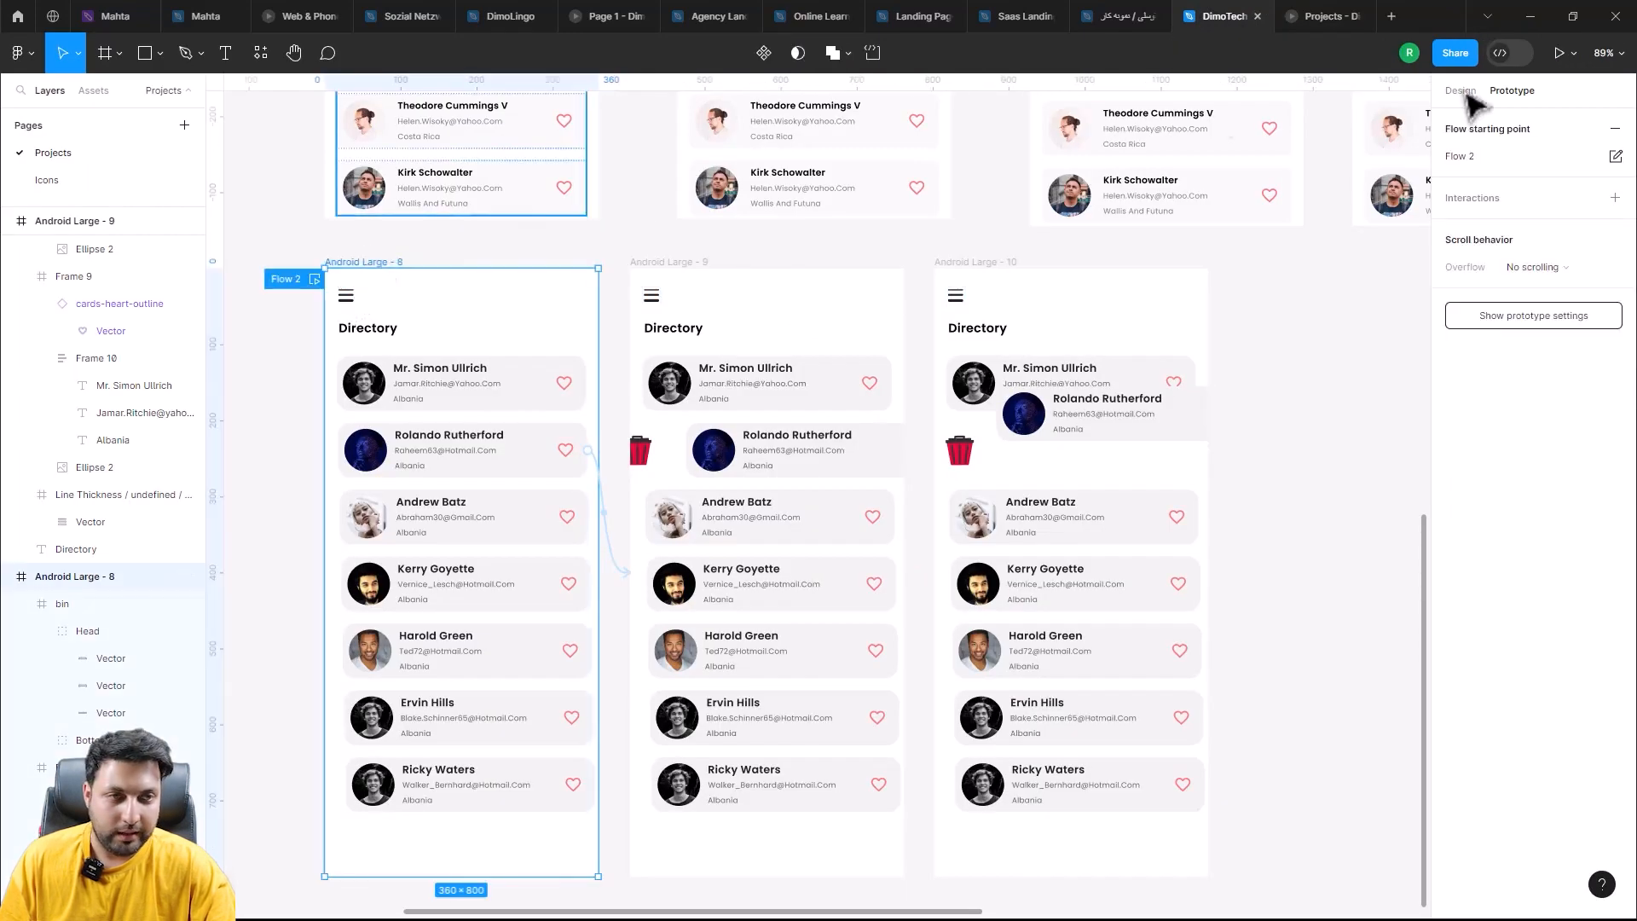
click(1559, 53)
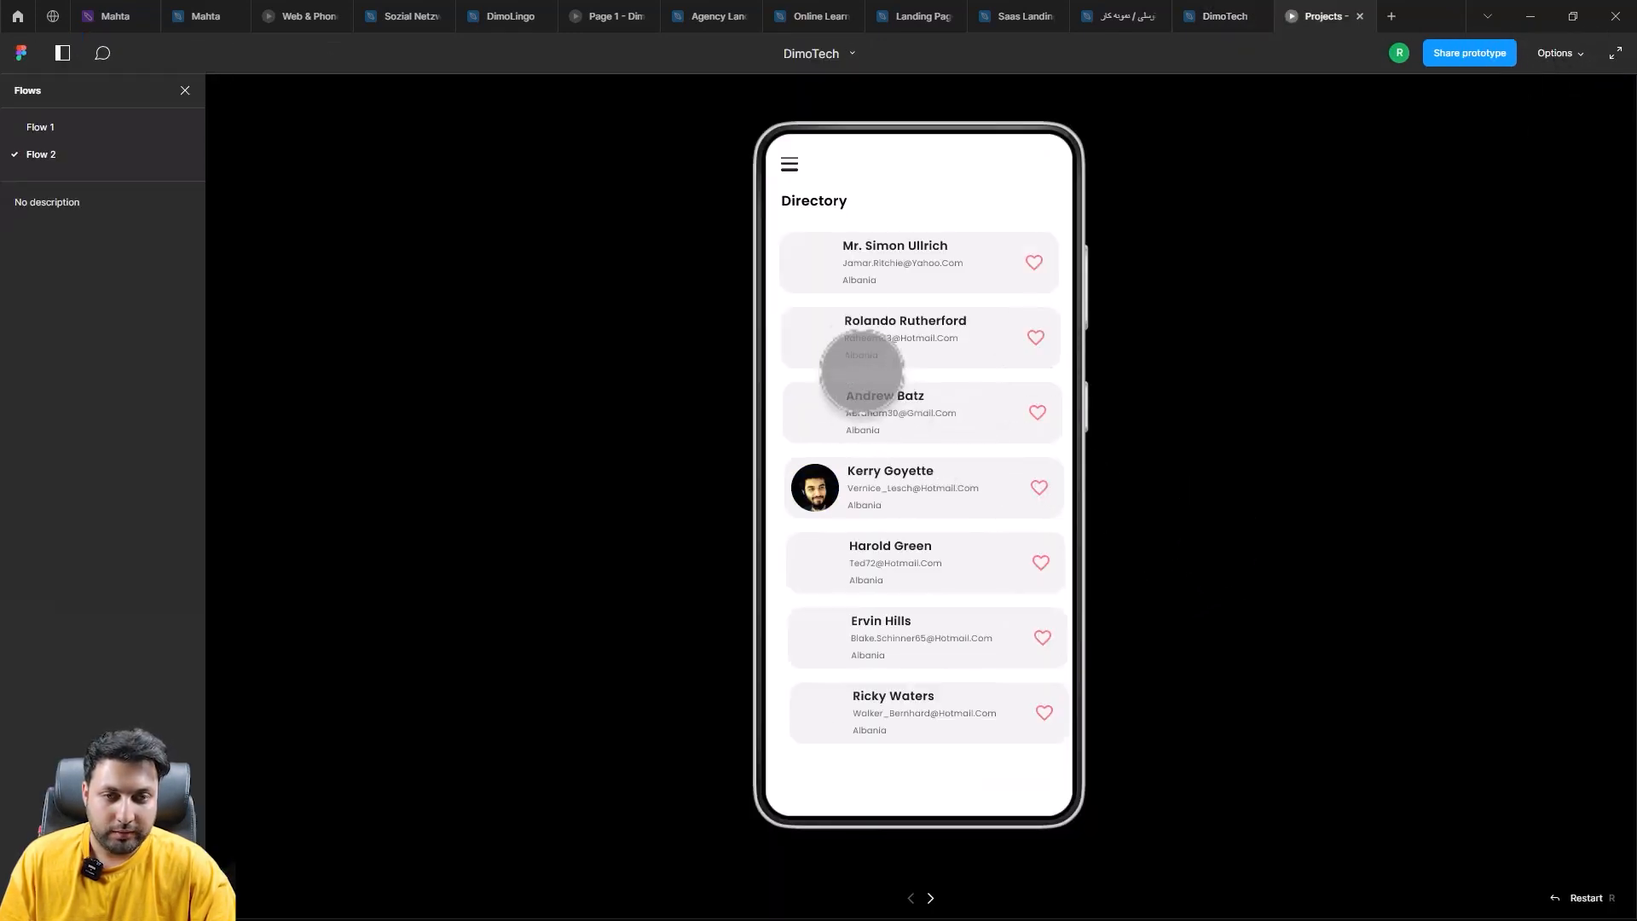
drag(863, 376, 1143, 338)
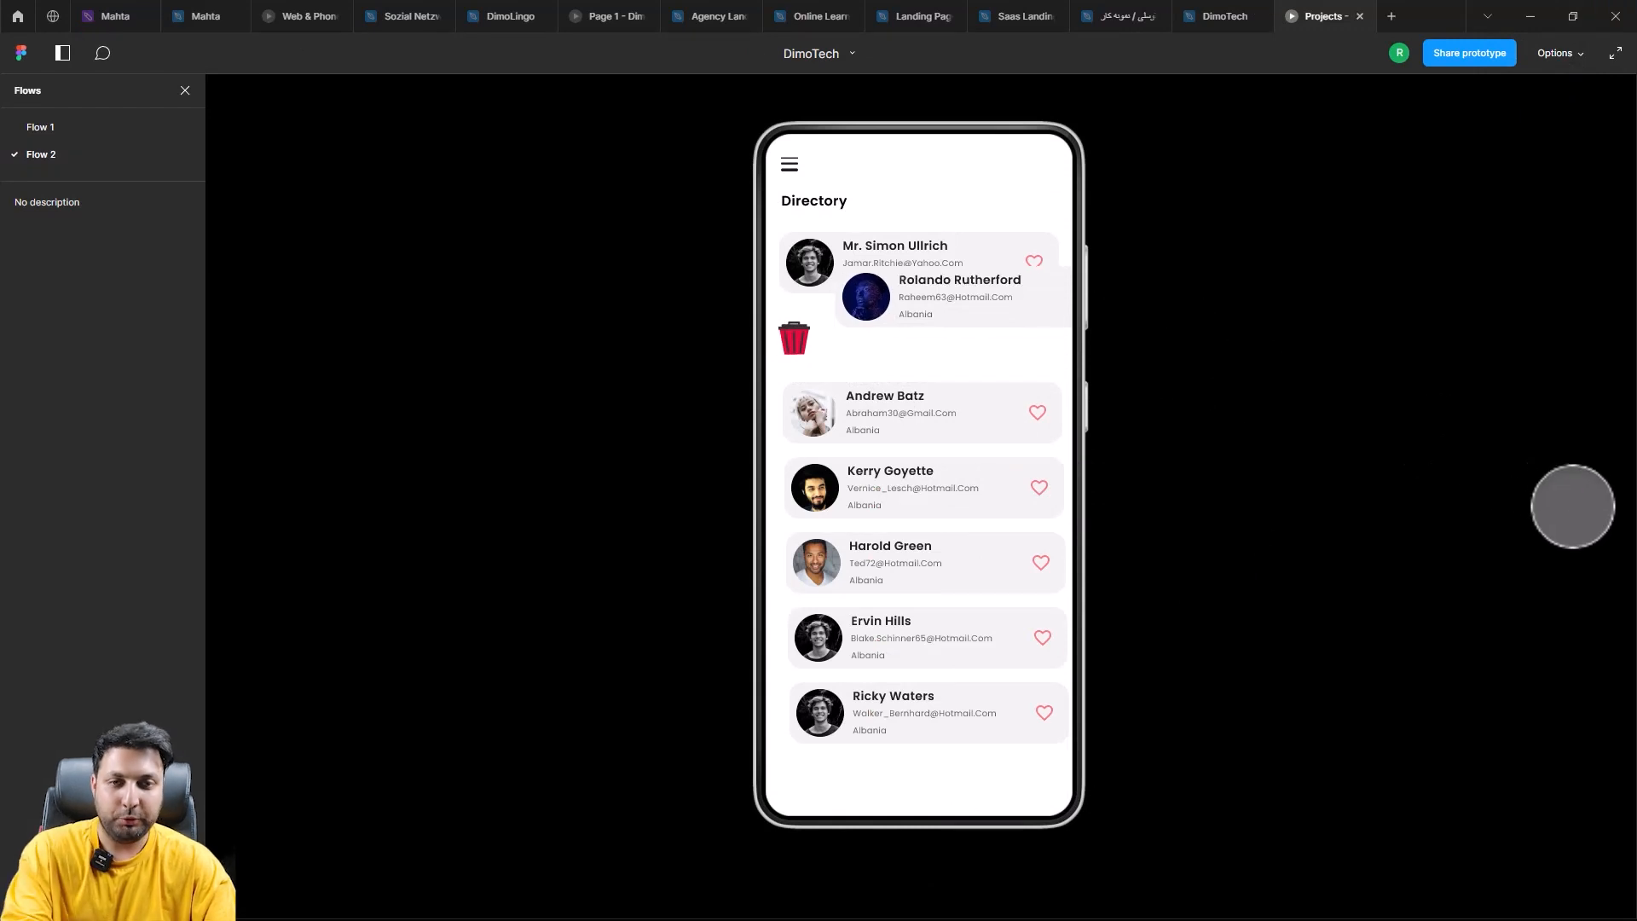
click(1228, 17)
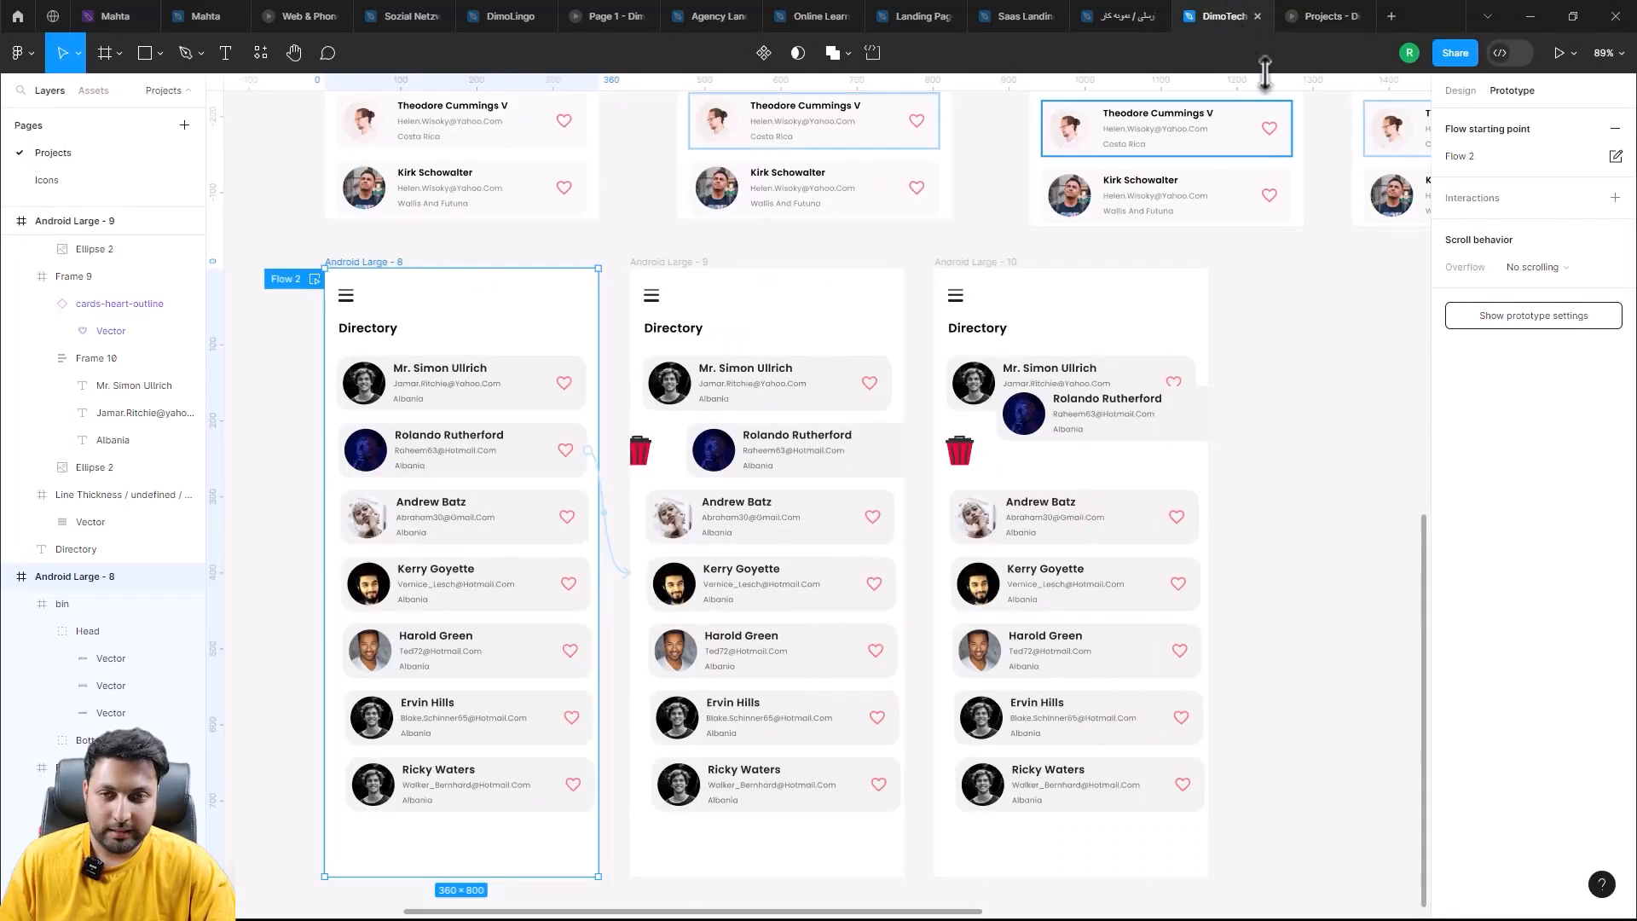
click(1560, 54)
drag(870, 339, 912, 345)
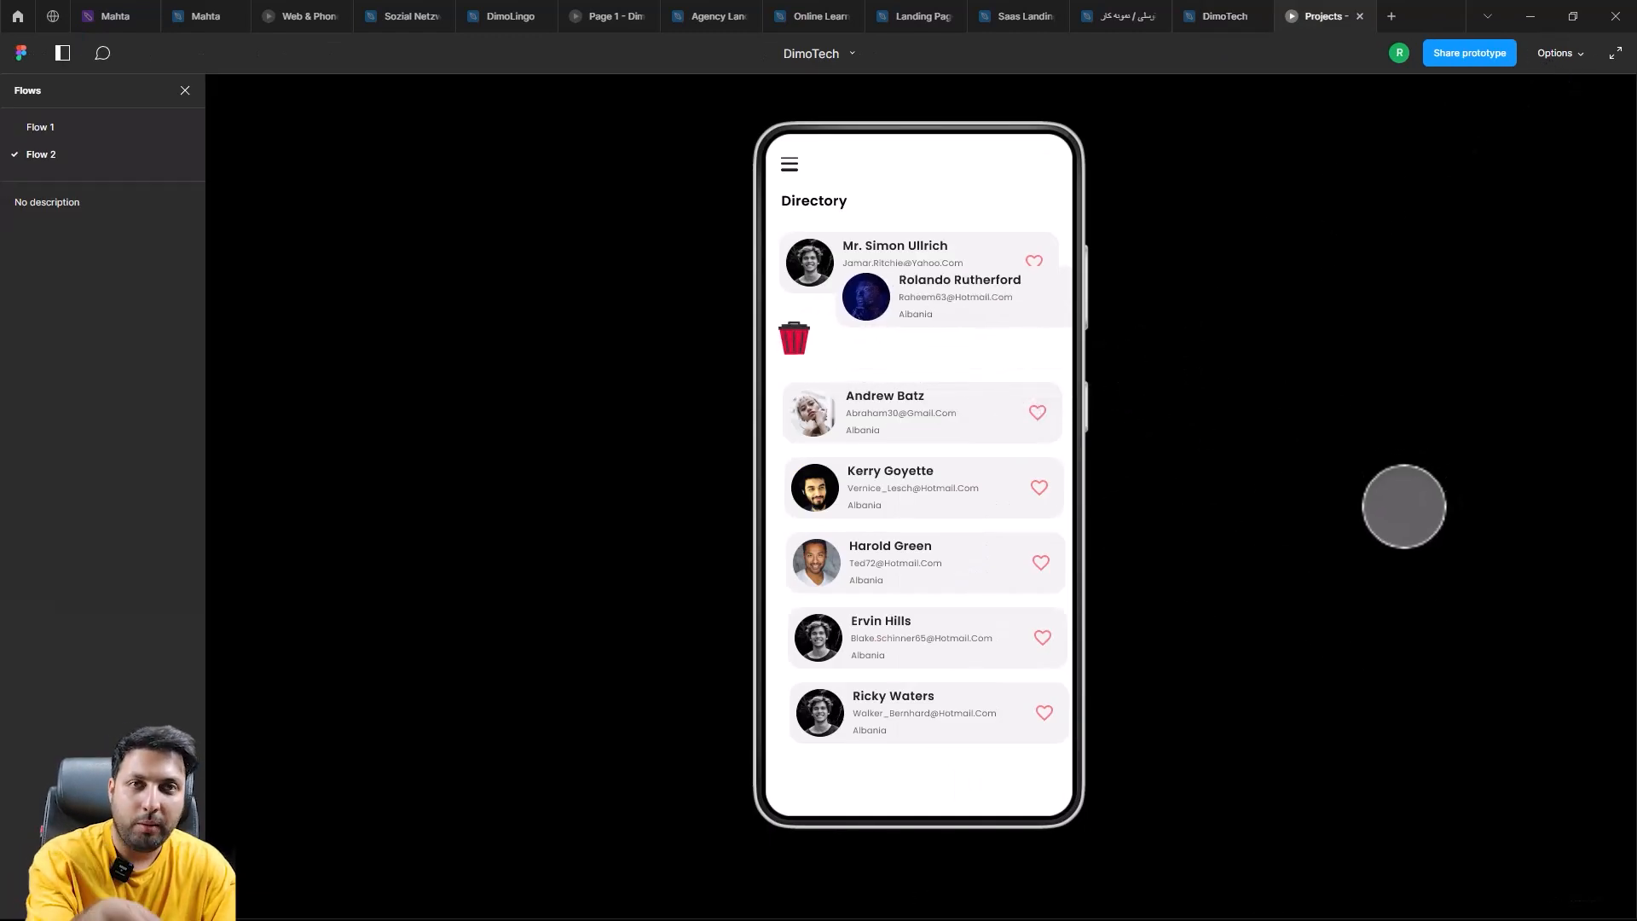
click(1211, 15)
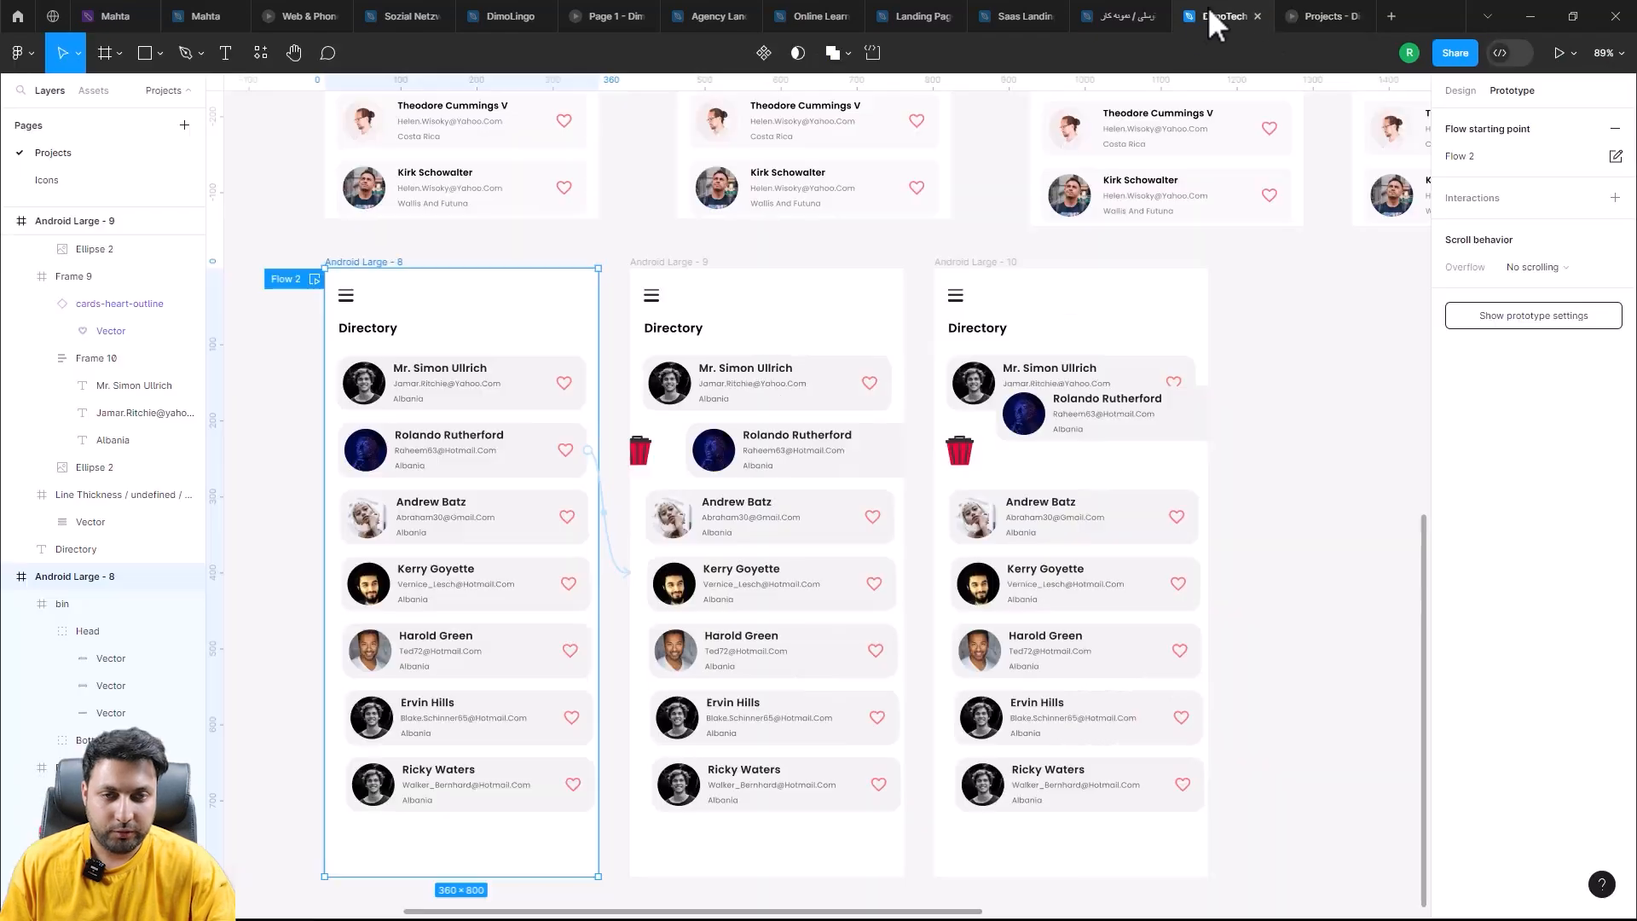
Step: Duplicate the Android Large - 10 frame and place the copy to its right
scroll(1034, 377, up, 2)
scroll(1034, 377, right, 3)
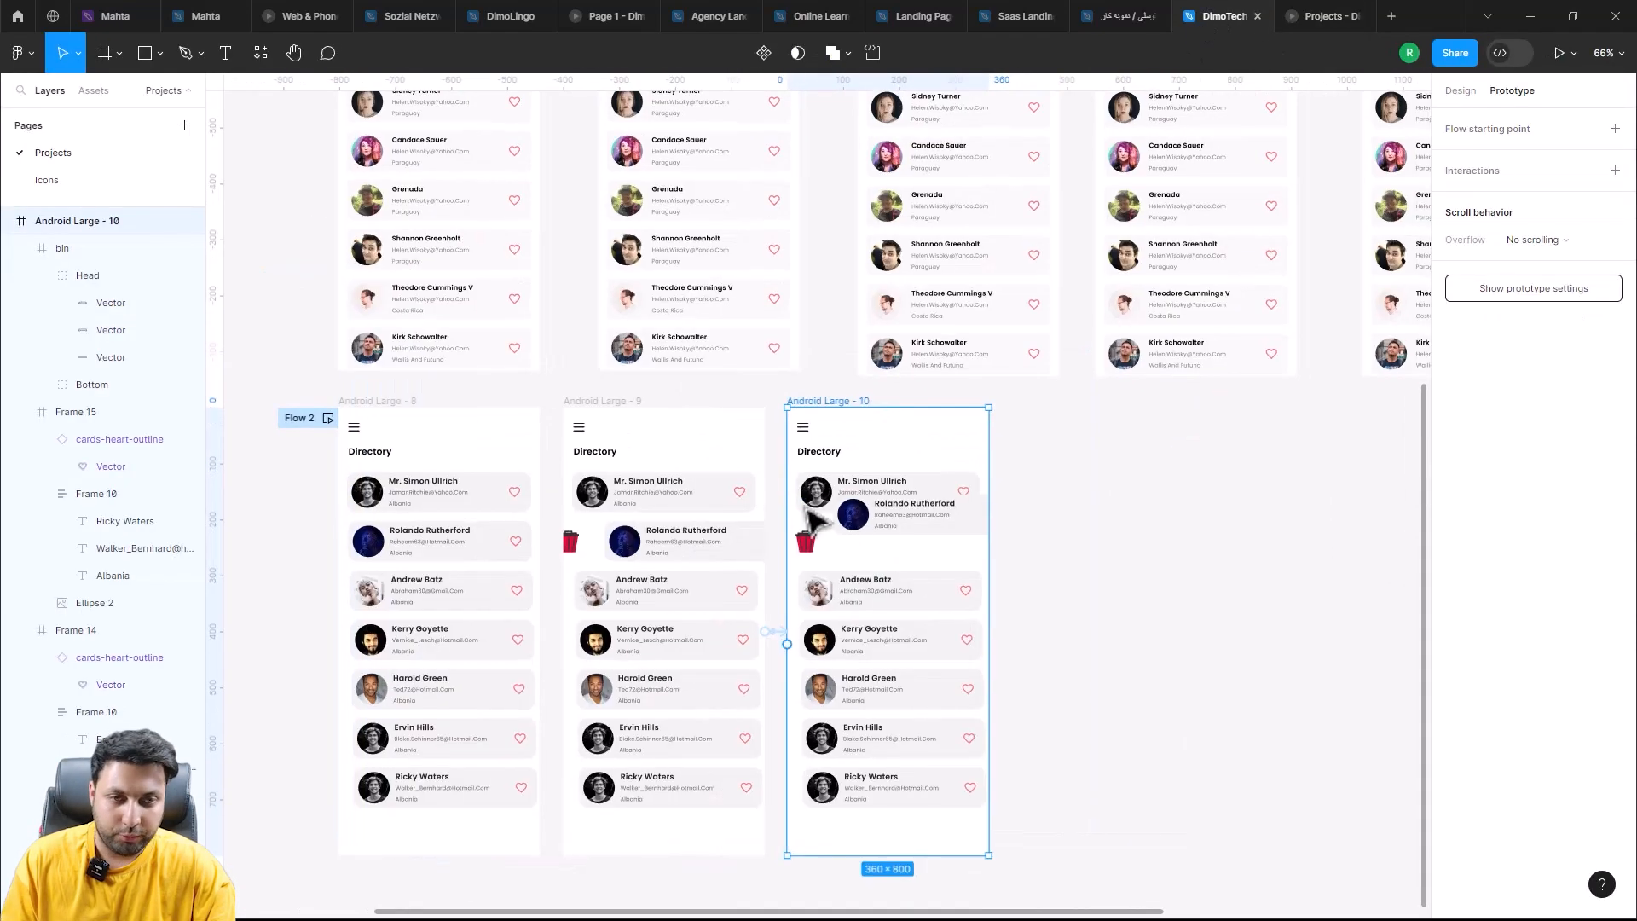
key(ctrl+d)
scroll(997, 635, right, 2)
Step: In Android Large - 11, rotate the bin's Head group counterclockwise and position it above the Bottom group as an open lid
scroll(997, 635, up, 5)
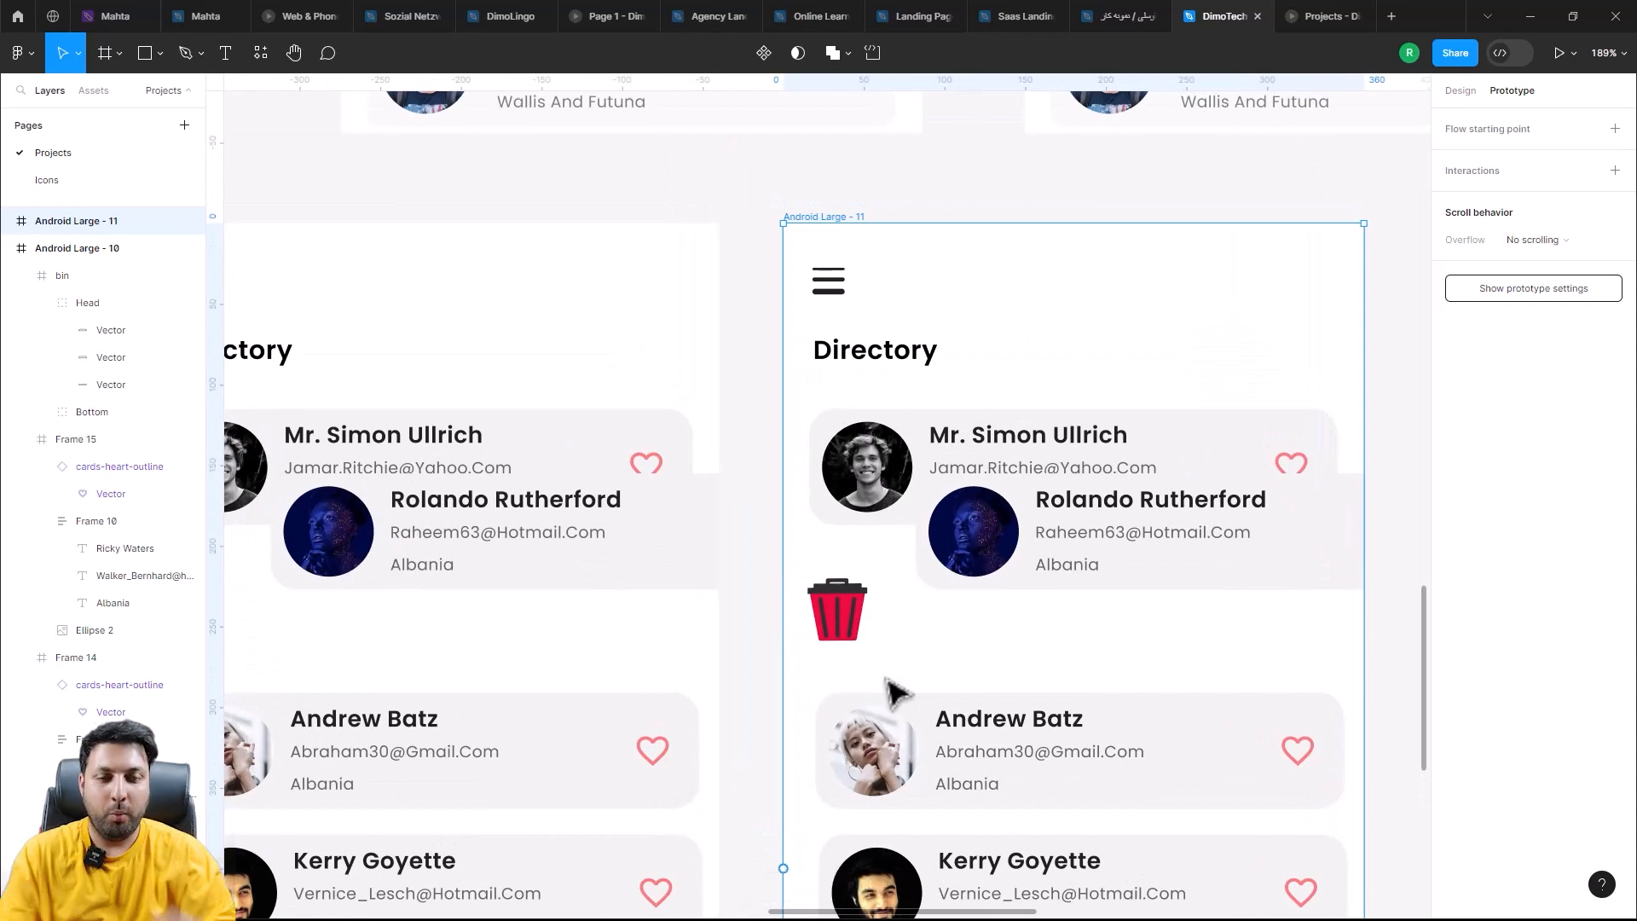
scroll(861, 631, up, 3)
click(844, 596)
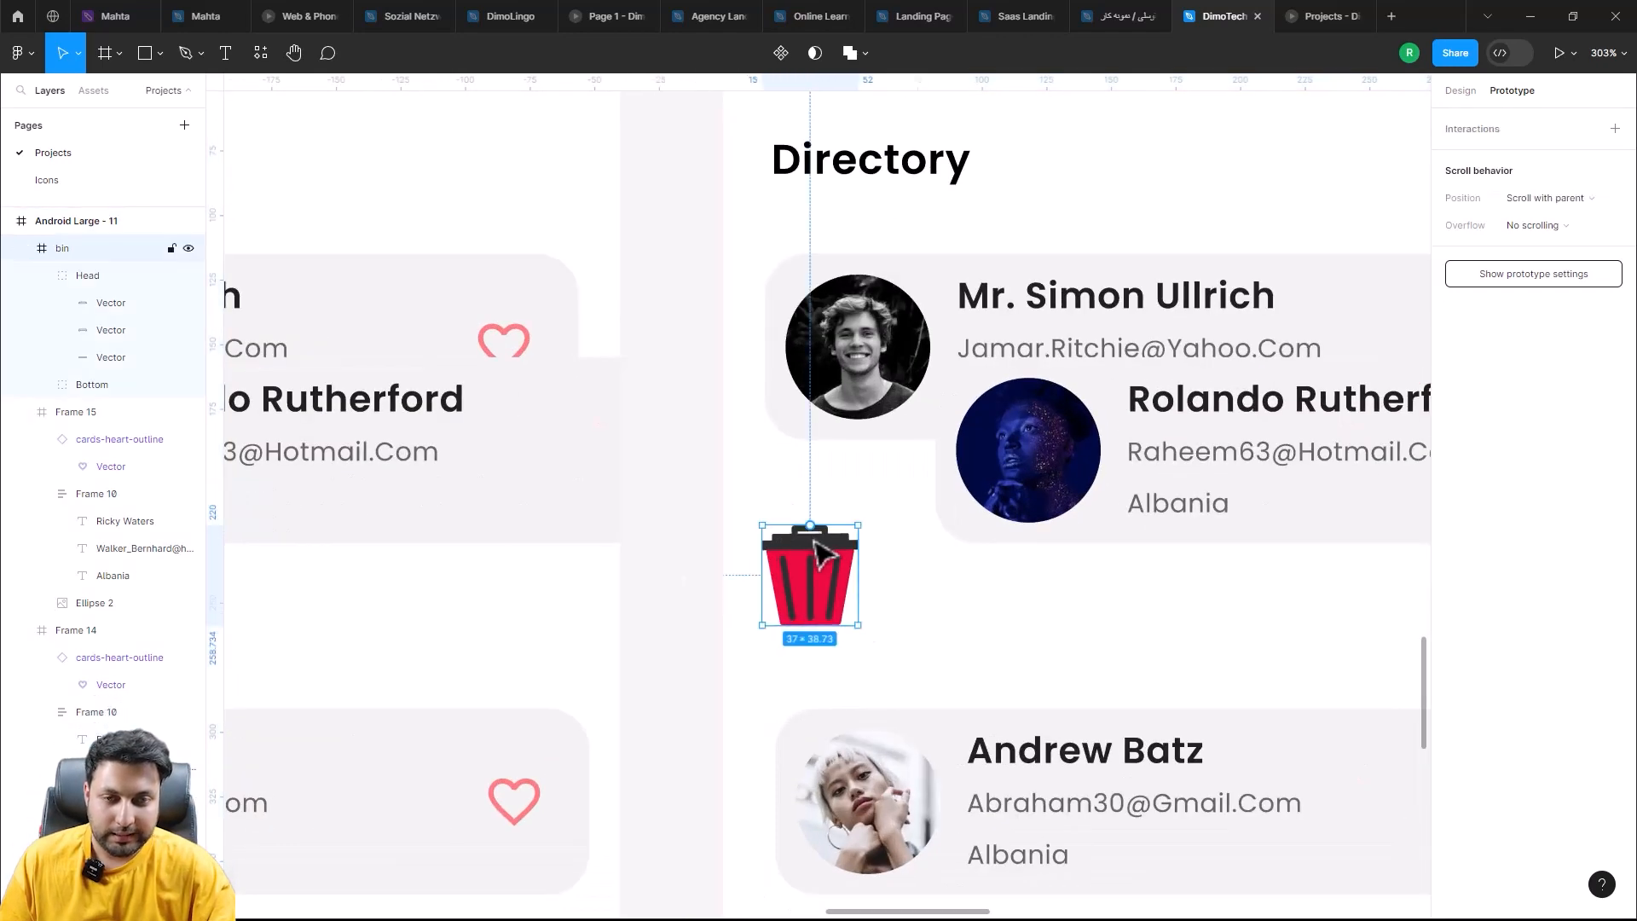
scroll(844, 550, up, 3)
double_click(814, 558)
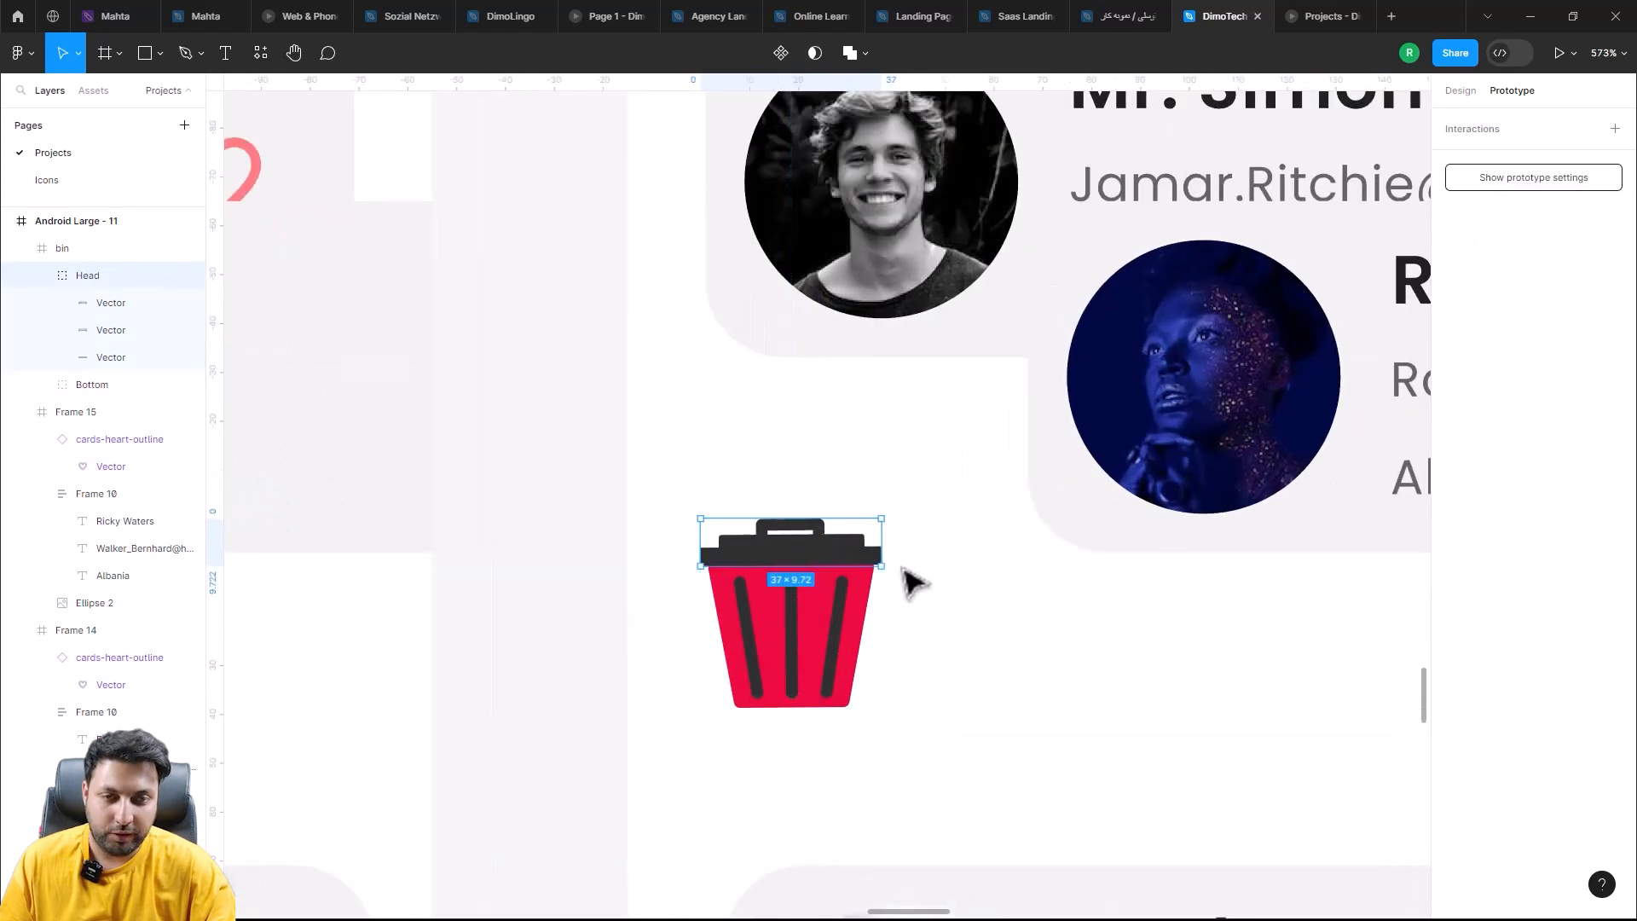
drag(884, 580, 862, 456)
drag(810, 502, 802, 500)
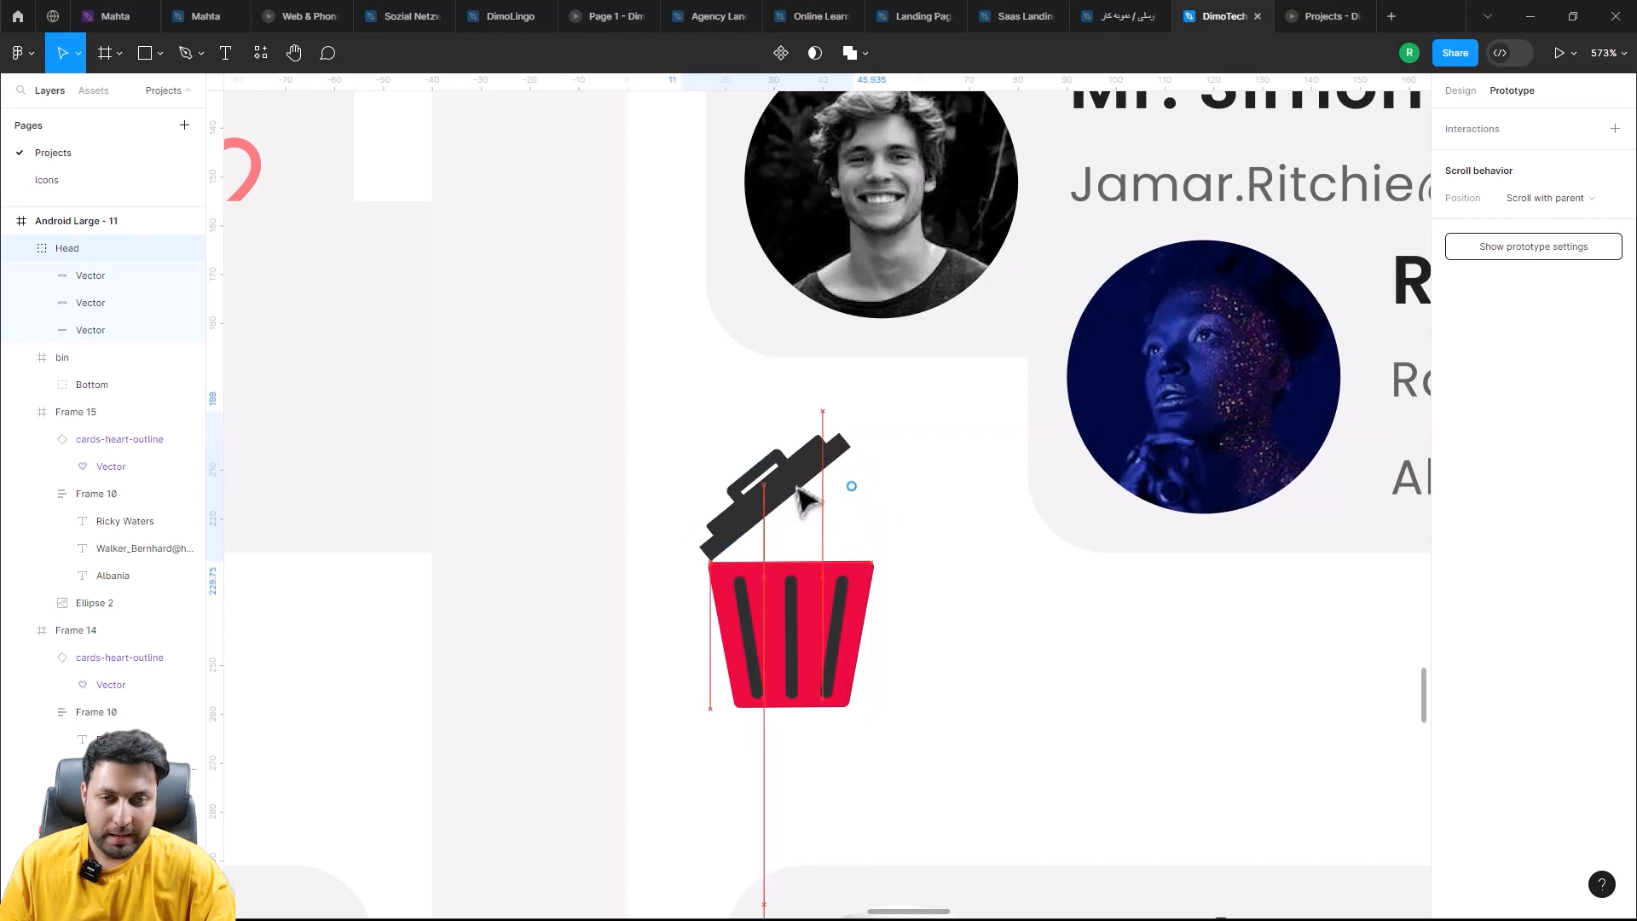
Step: Try to shrink the second contact card in Android Large - 11 to about 18 × 4 and position it over the bin's opening
scroll(801, 499, down, 10)
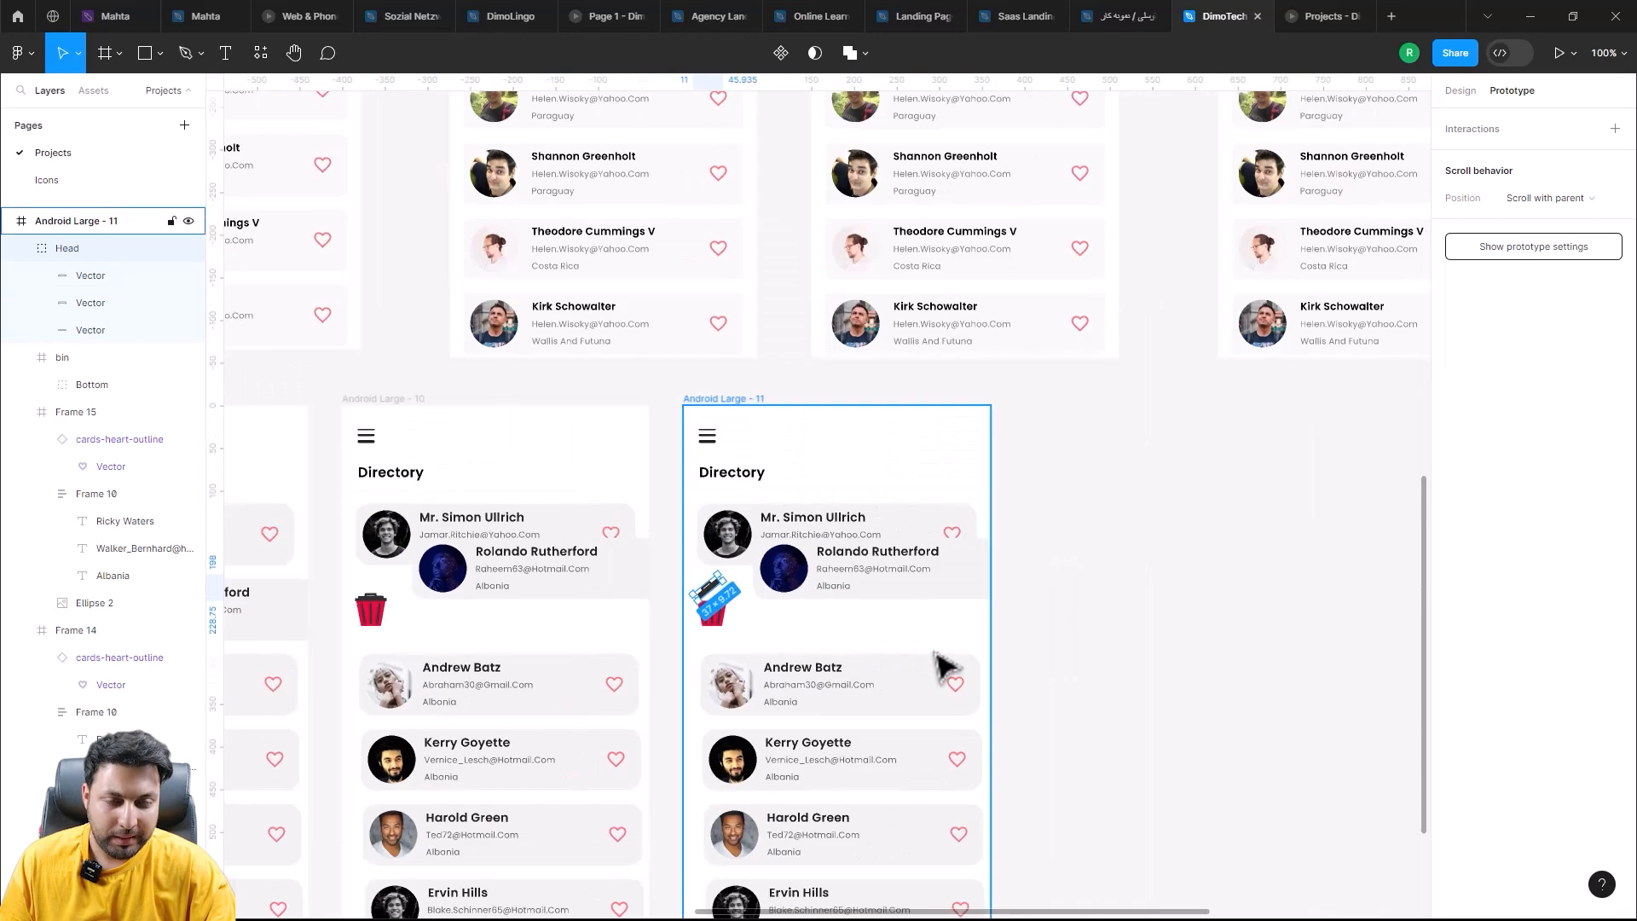
scroll(860, 661, up, 4)
click(839, 605)
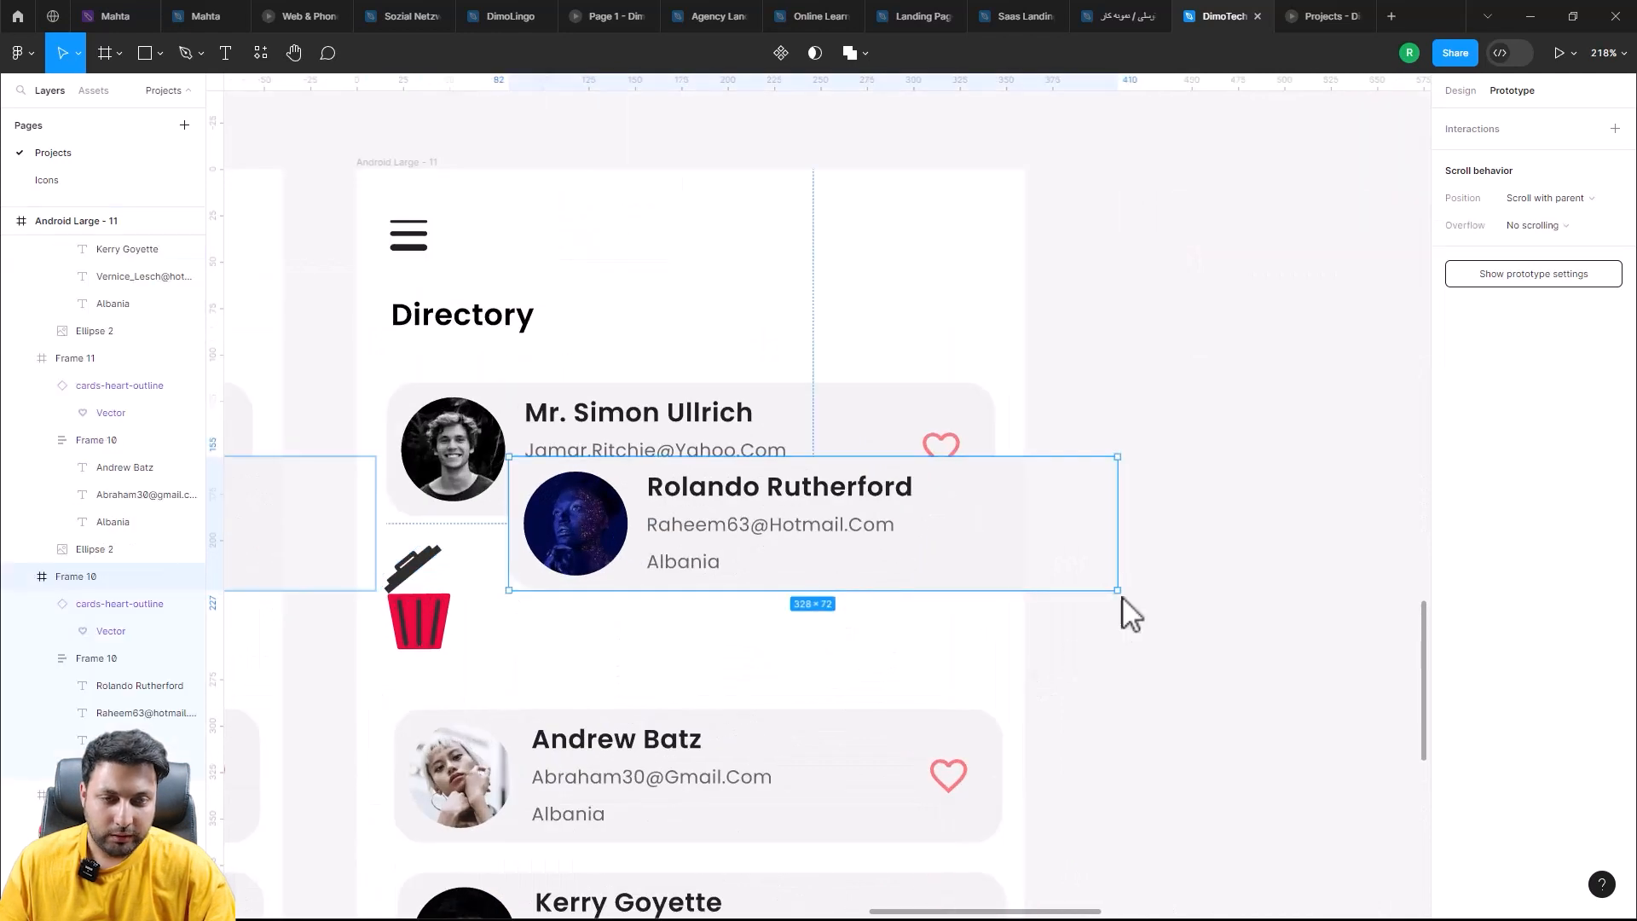
drag(1117, 594, 1080, 573)
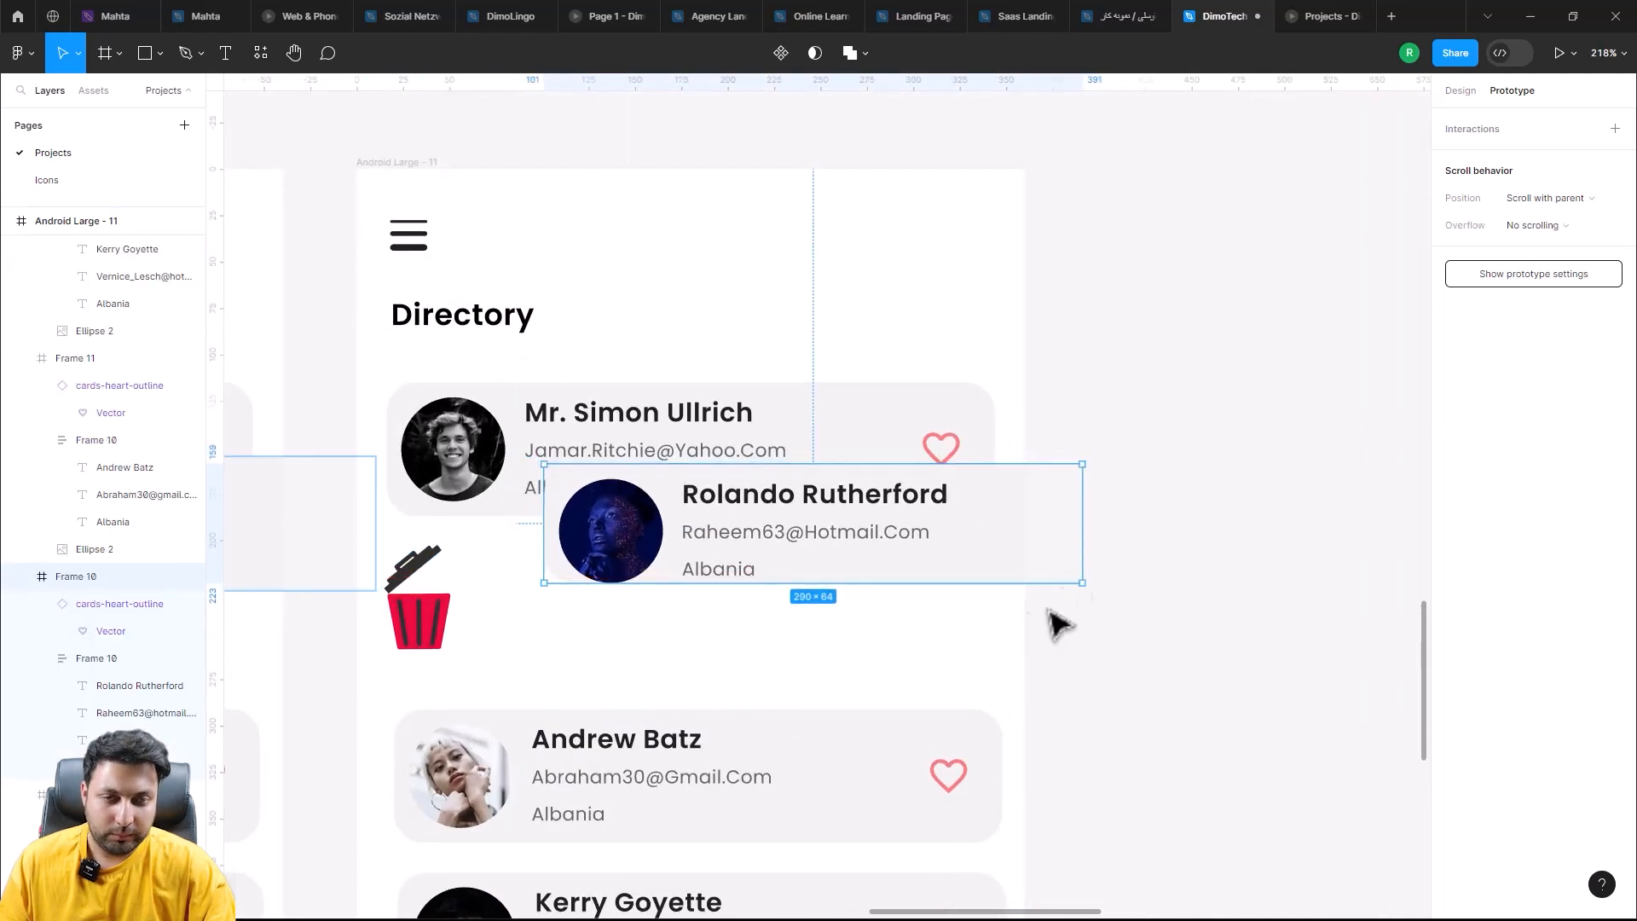
scroll(1059, 625, left, 3)
drag(1202, 567, 945, 529)
scroll(694, 734, up, 10)
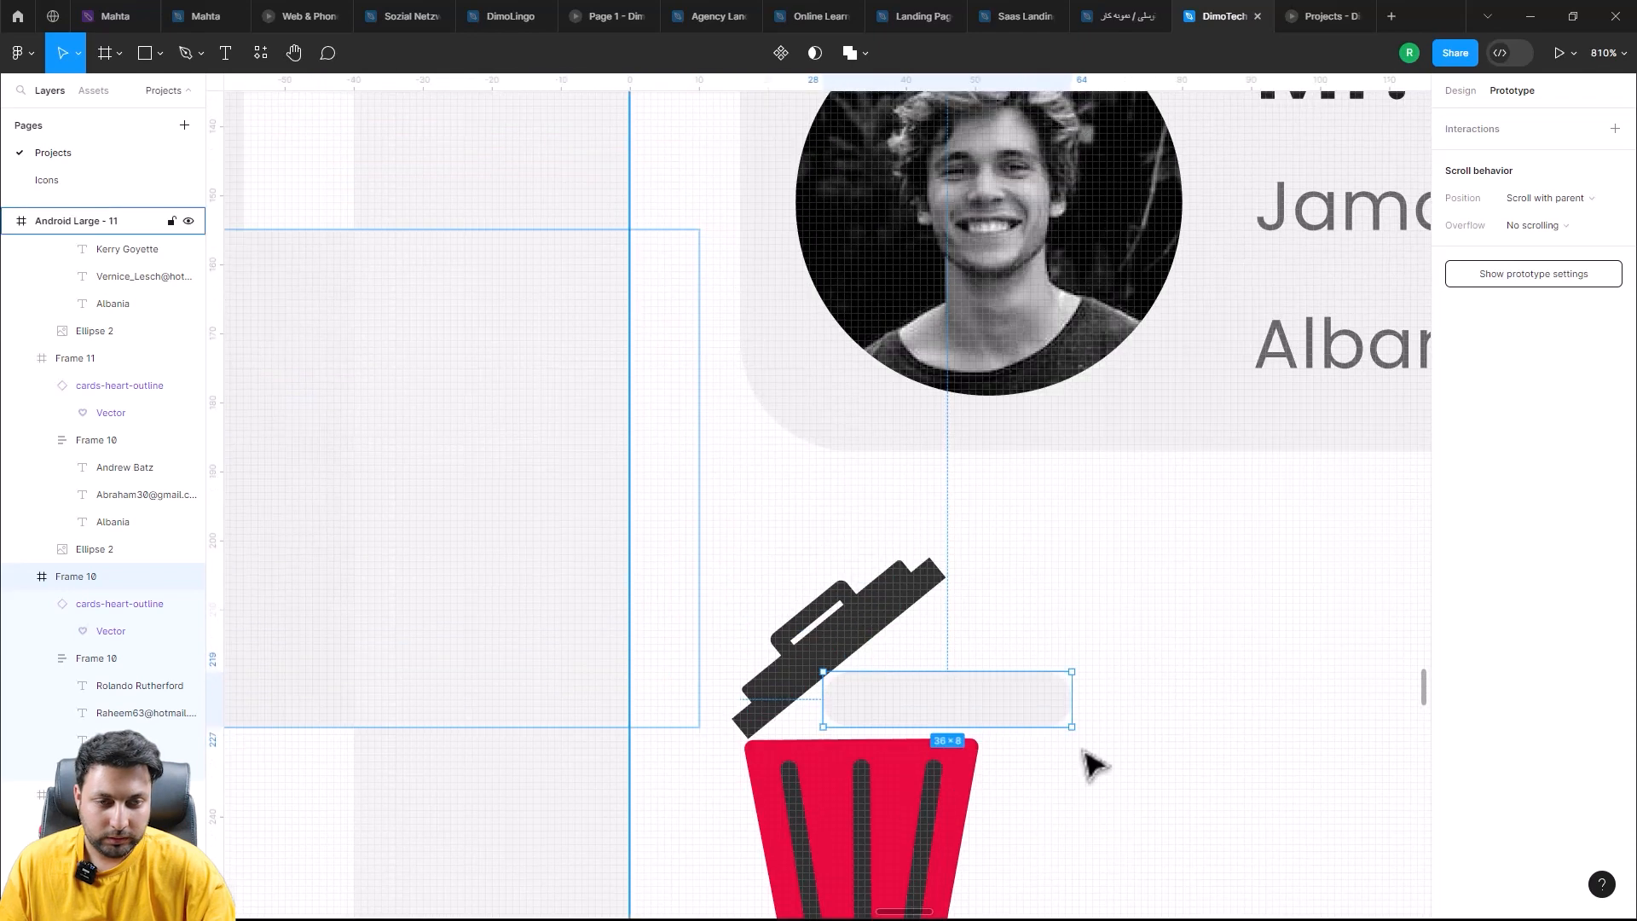
scroll(1093, 765, up, 4)
drag(1059, 713, 836, 694)
scroll(851, 702, down, 10)
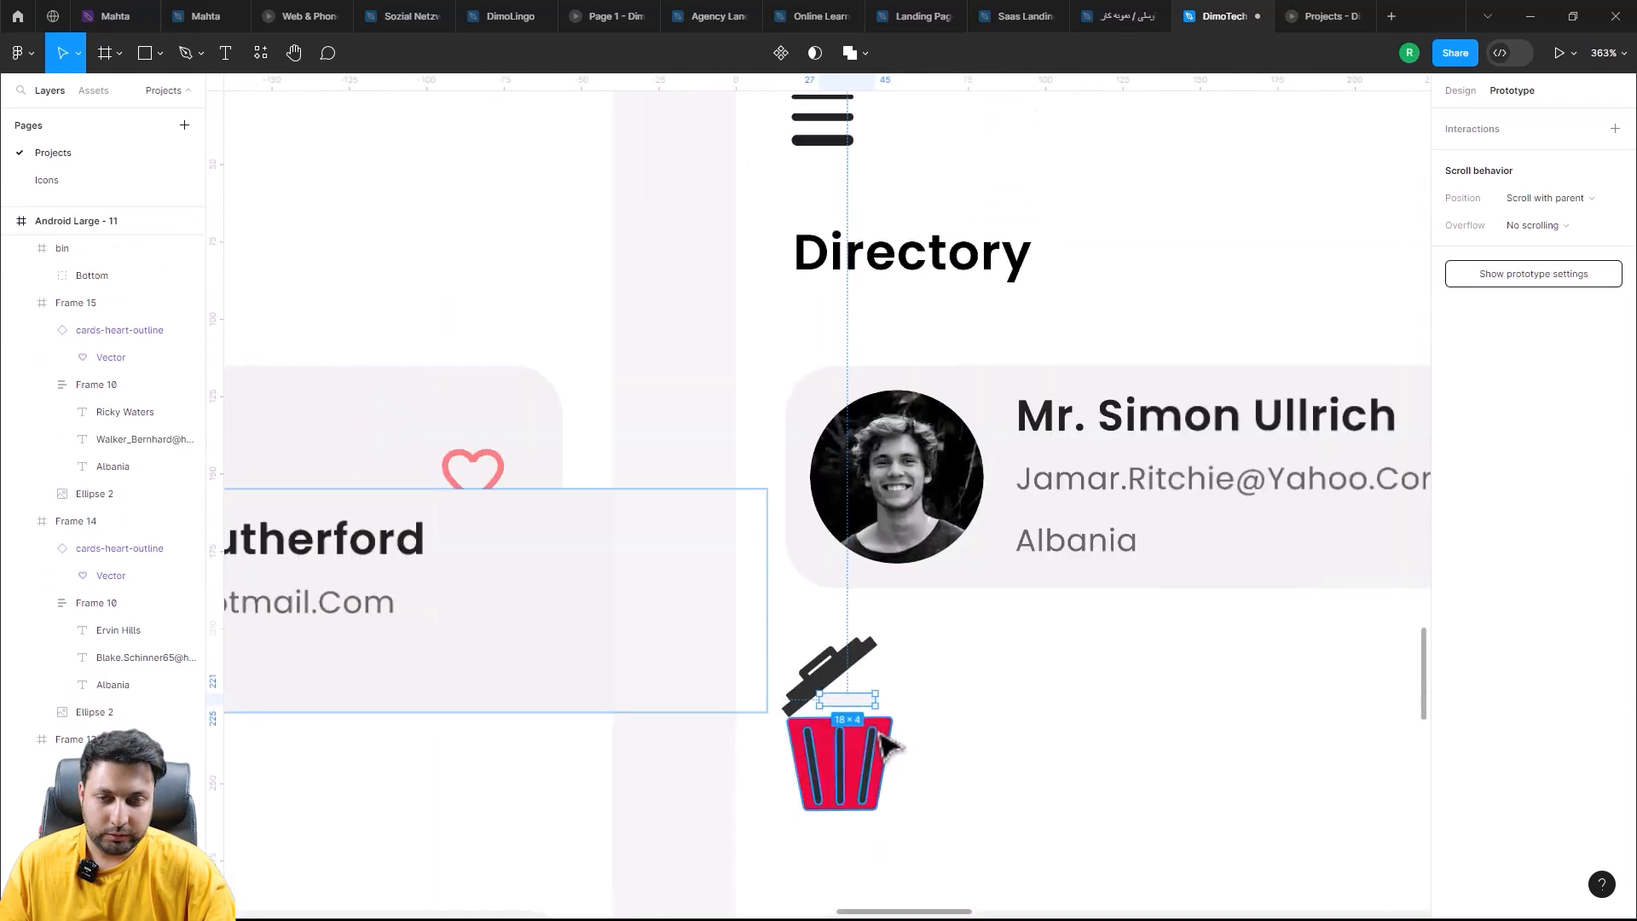
scroll(887, 746, down, 3)
scroll(1308, 540, up, 3)
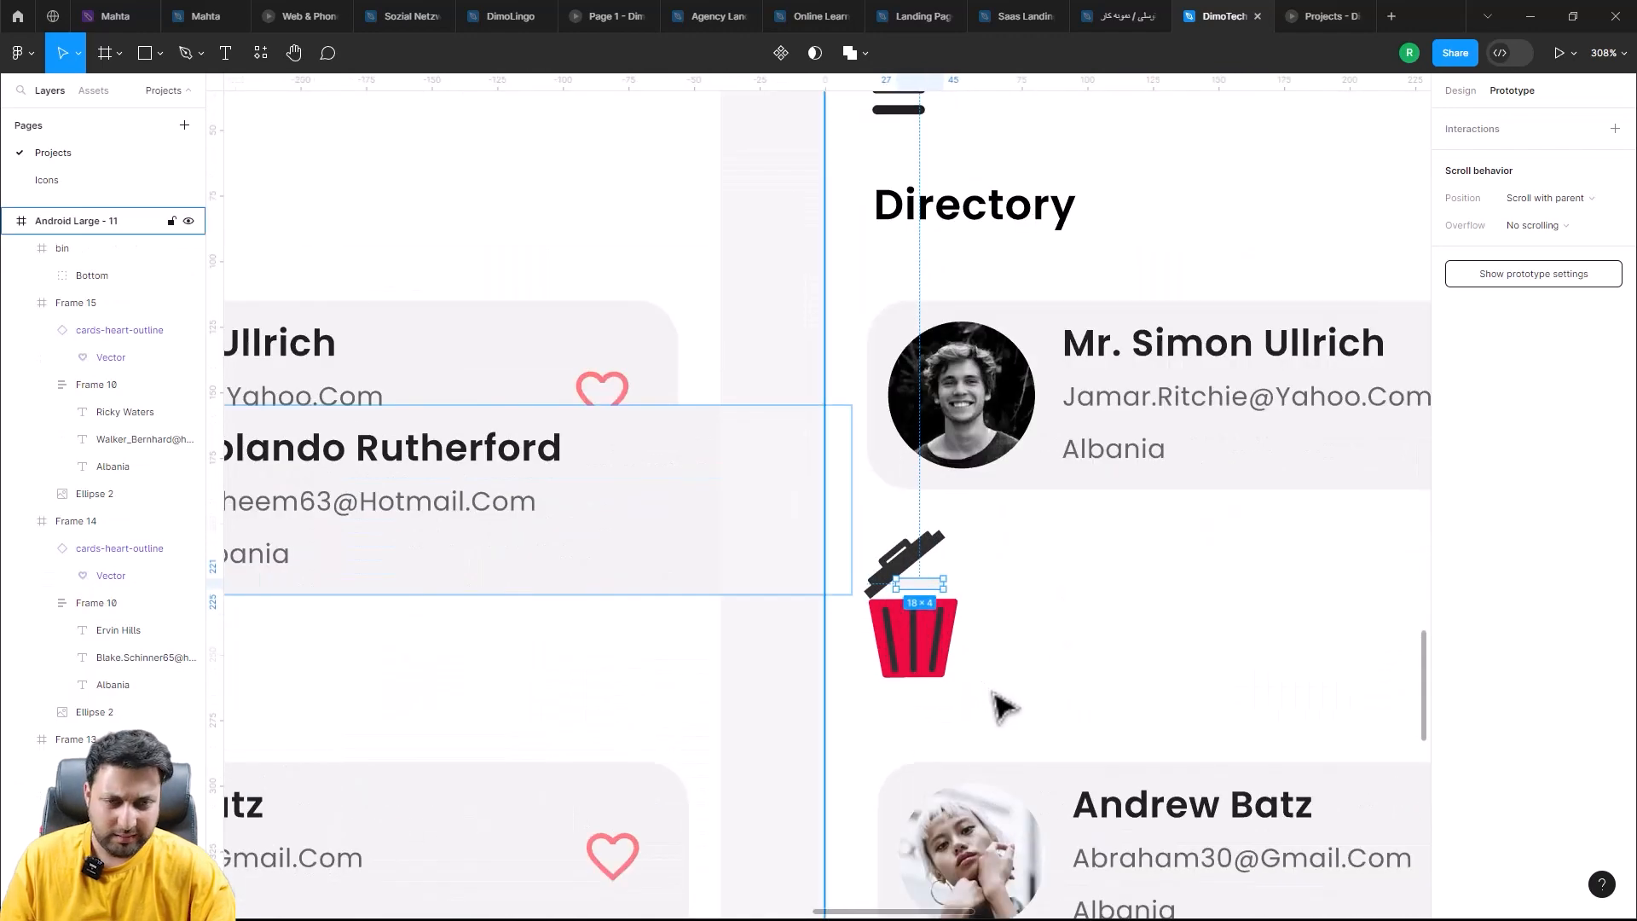
Step: Undo the extreme shrinking and repositioning of the second contact card in Android Large - 11
key(ctrl+z)
key(ctrl+z)
key(ctrl+z)
key(ctrl+z)
drag(1164, 726, 846, 712)
key(ctrl+z)
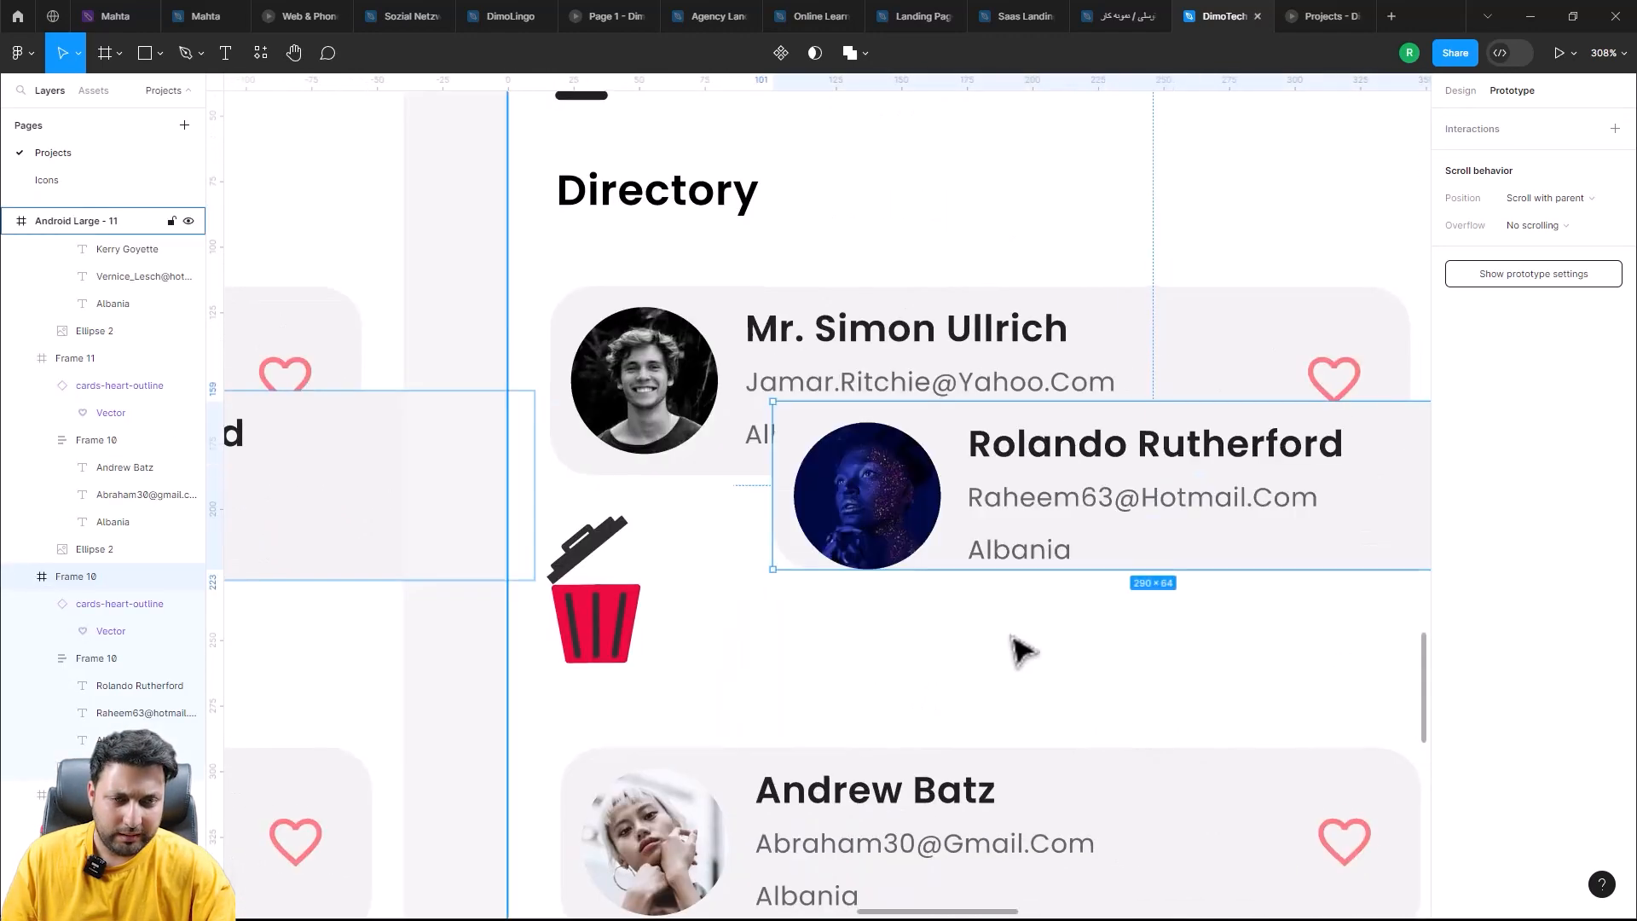
Step: Shrink the second contact card in Android Large - 11 to about 186 × 42 nearer the bin and duplicate the frame
scroll(1083, 656, down, 3)
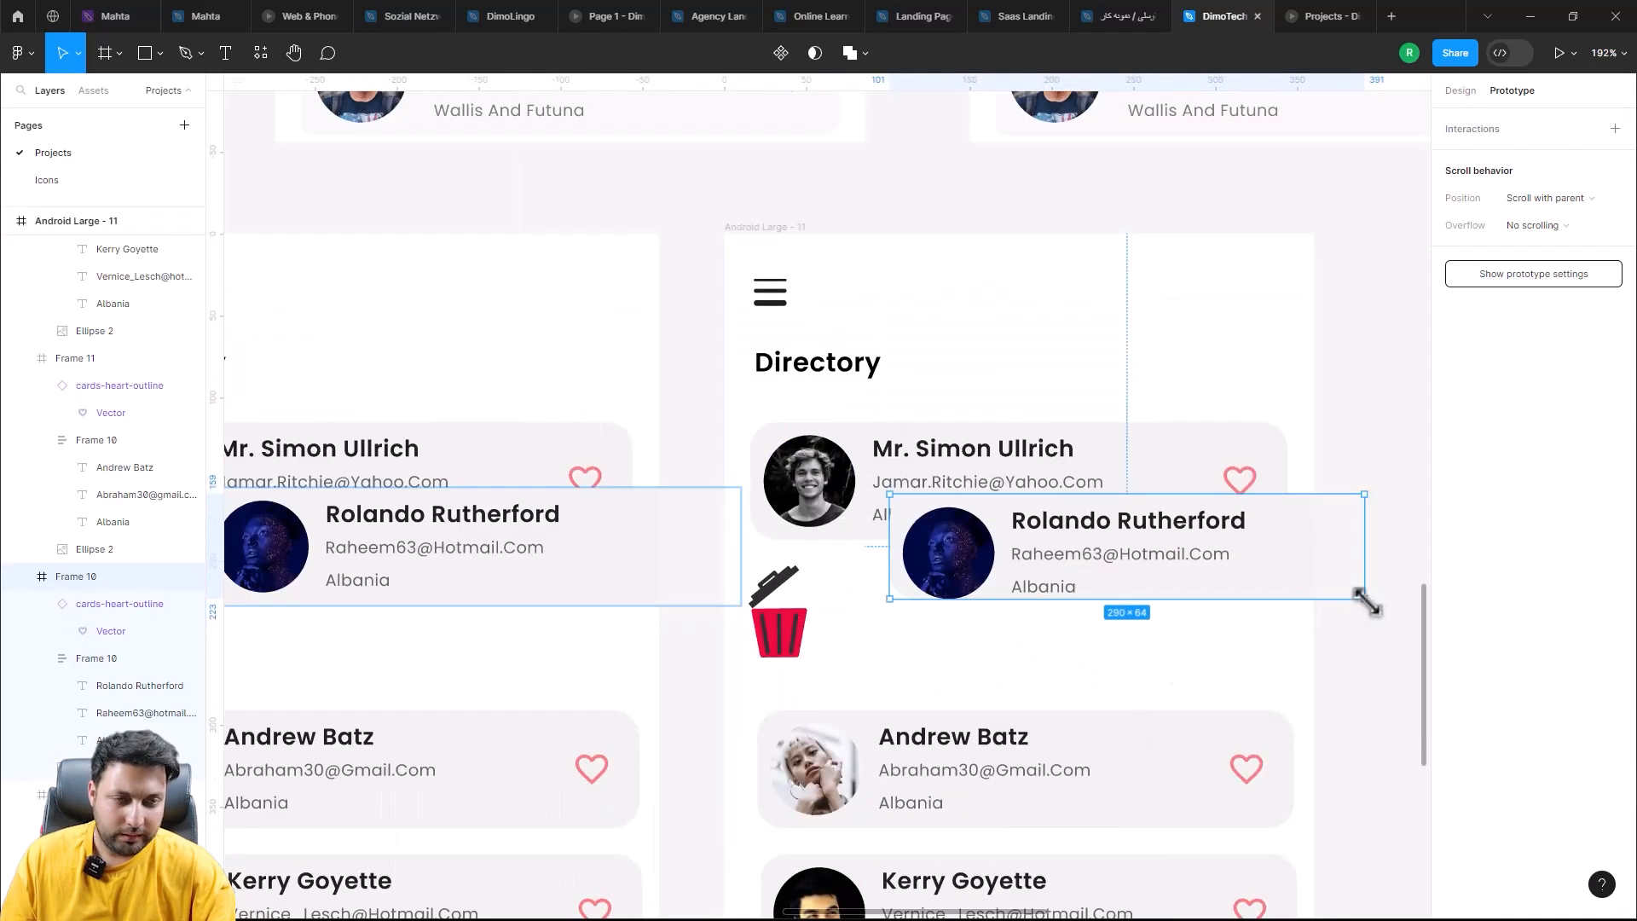
drag(1366, 602, 1078, 594)
scroll(1108, 601, down, 3)
scroll(980, 609, right, 5)
scroll(980, 609, up, 2)
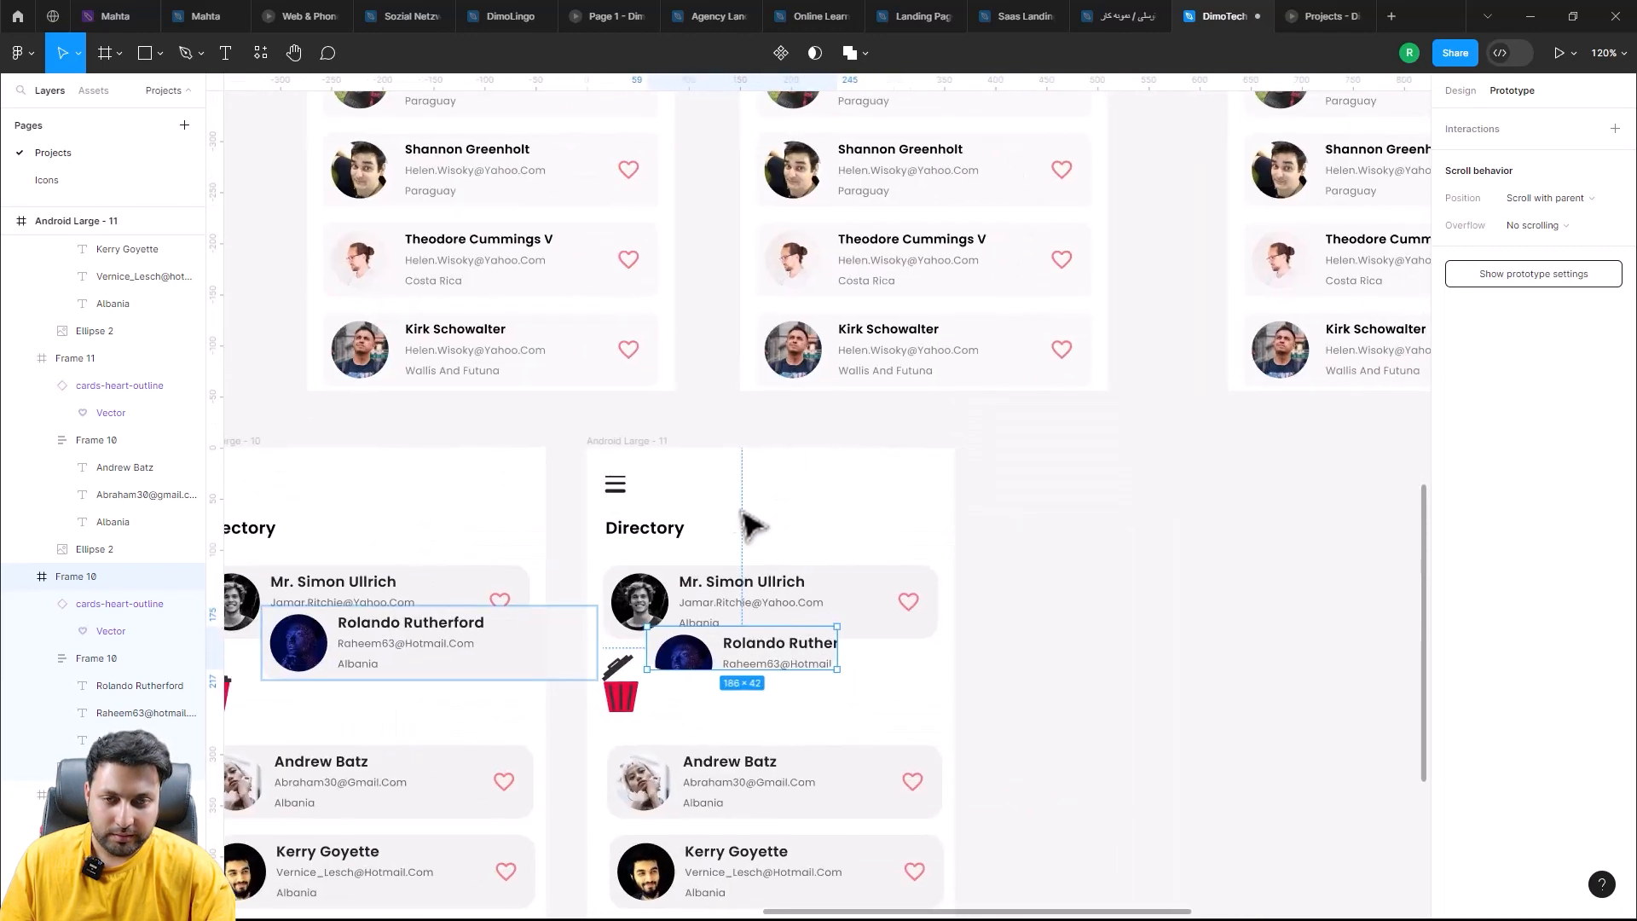
click(638, 443)
key(ctrl+d)
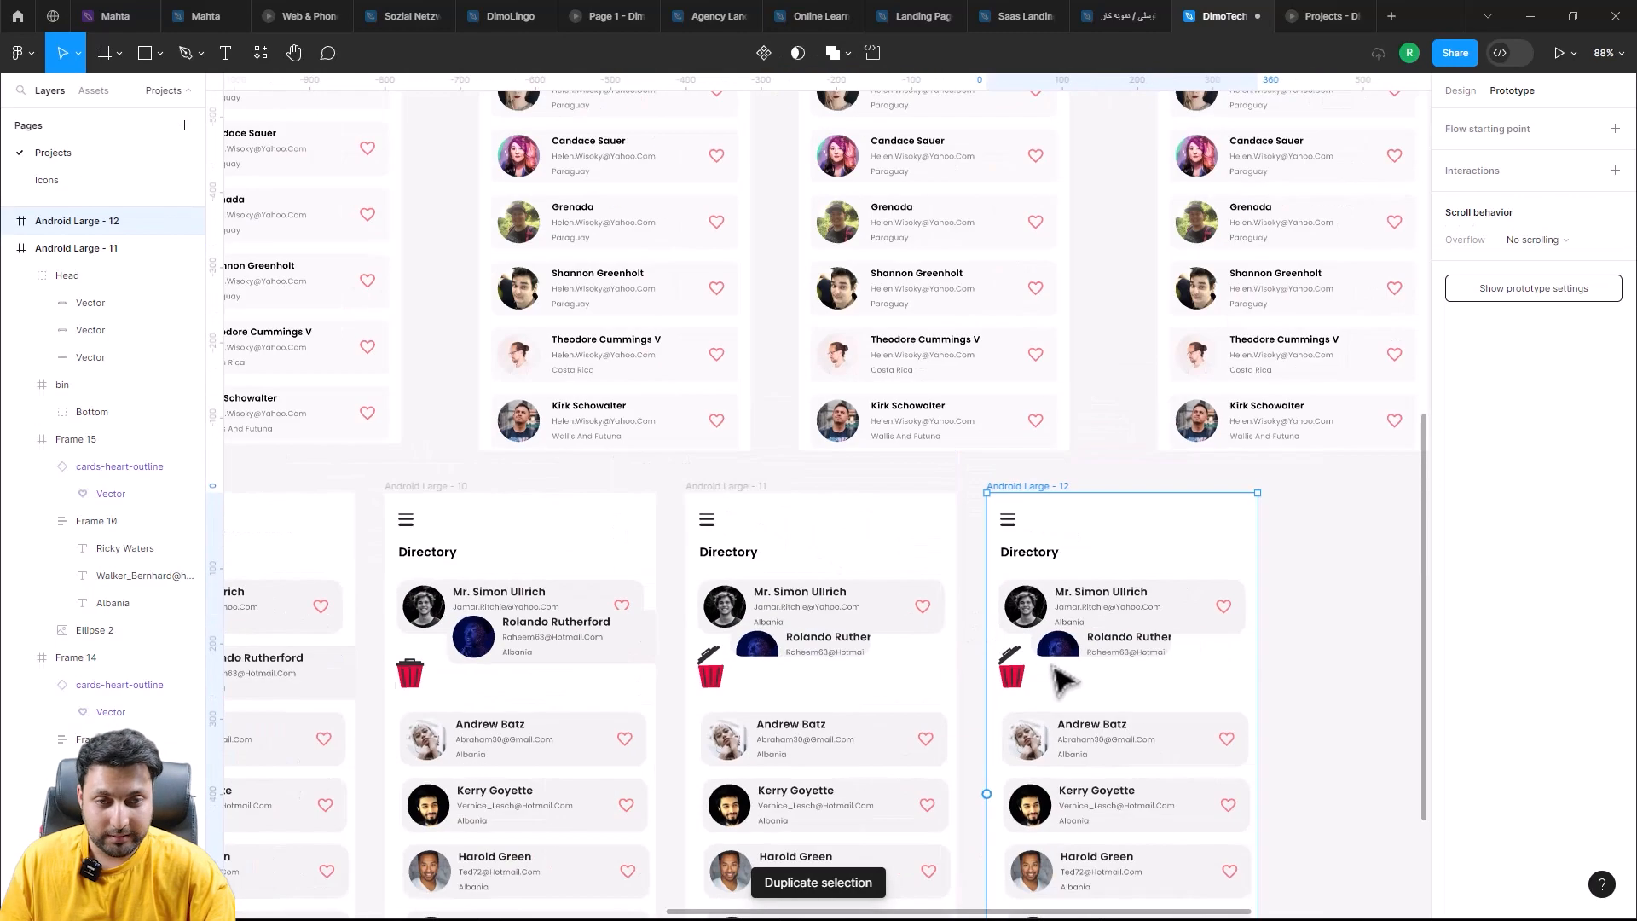
Step: In Android Large - 12, shrink the second contact card to about 18 × 4 and move it to the bin's opening
scroll(1023, 580, up, 5)
scroll(1065, 596, right, 2)
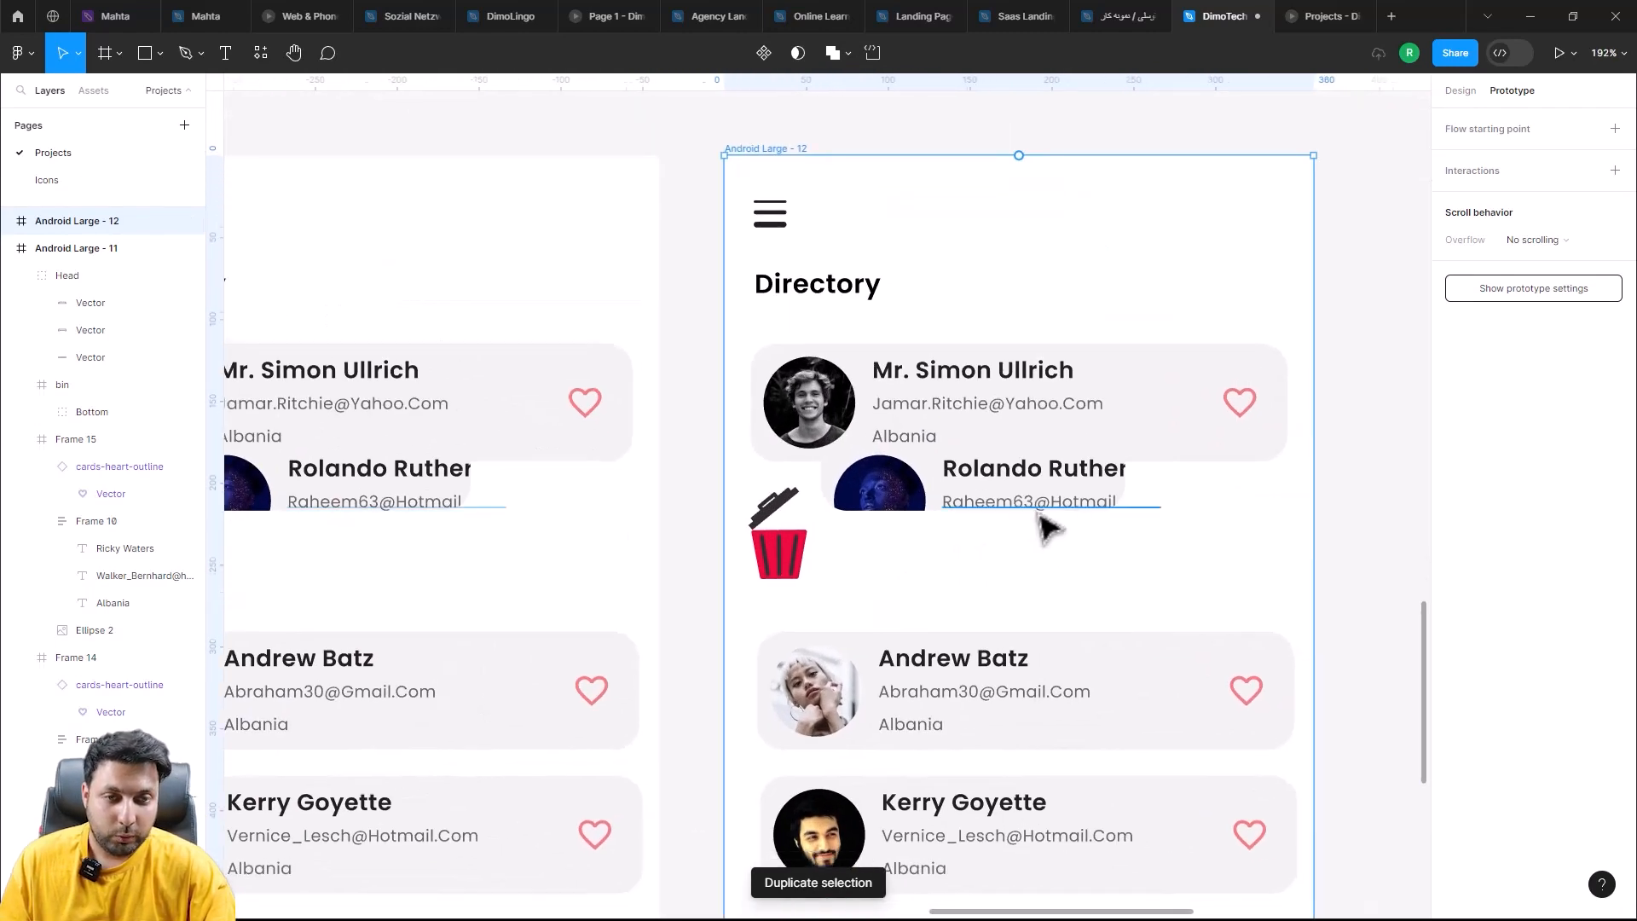
scroll(1038, 511, up, 3)
click(1057, 502)
drag(1179, 510, 975, 451)
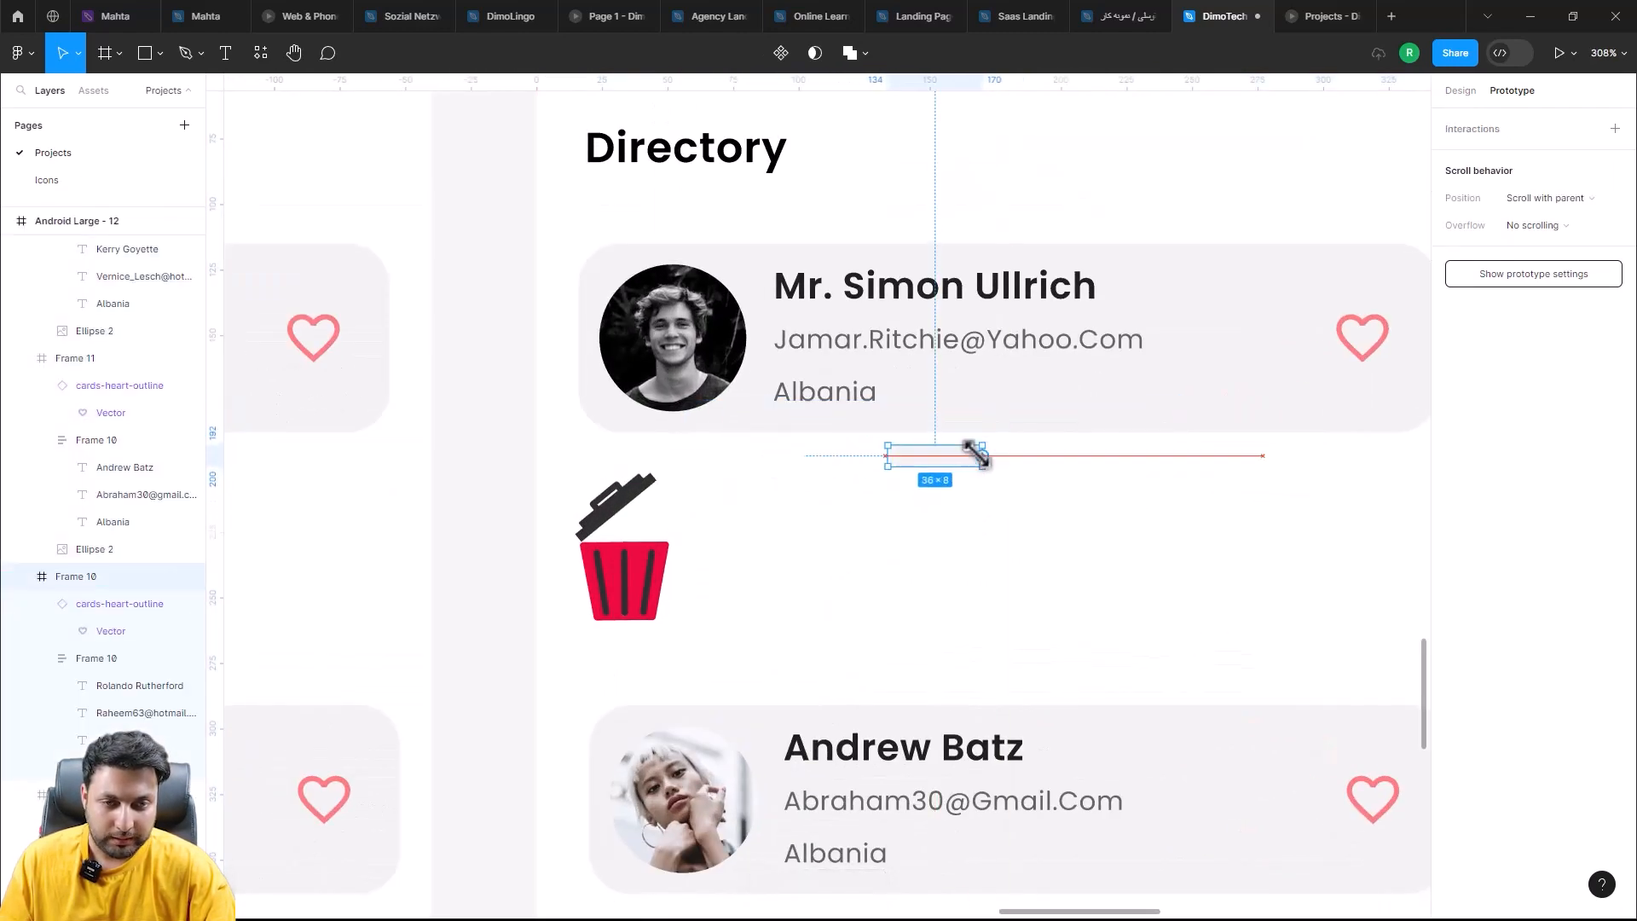
key(alt)
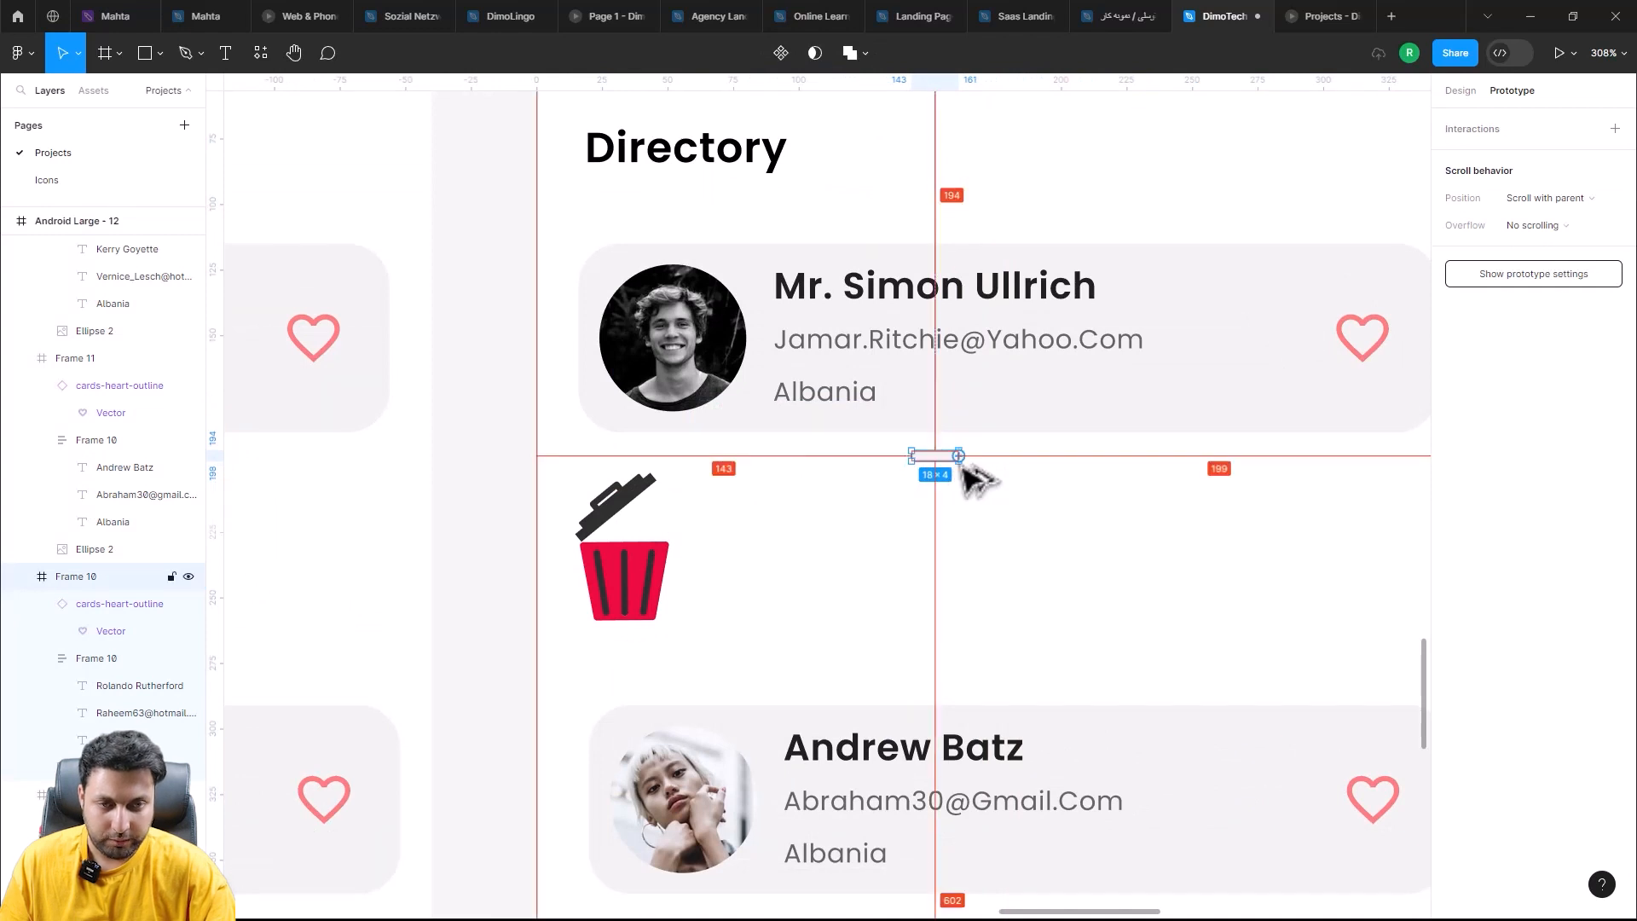
scroll(972, 482, up, 2)
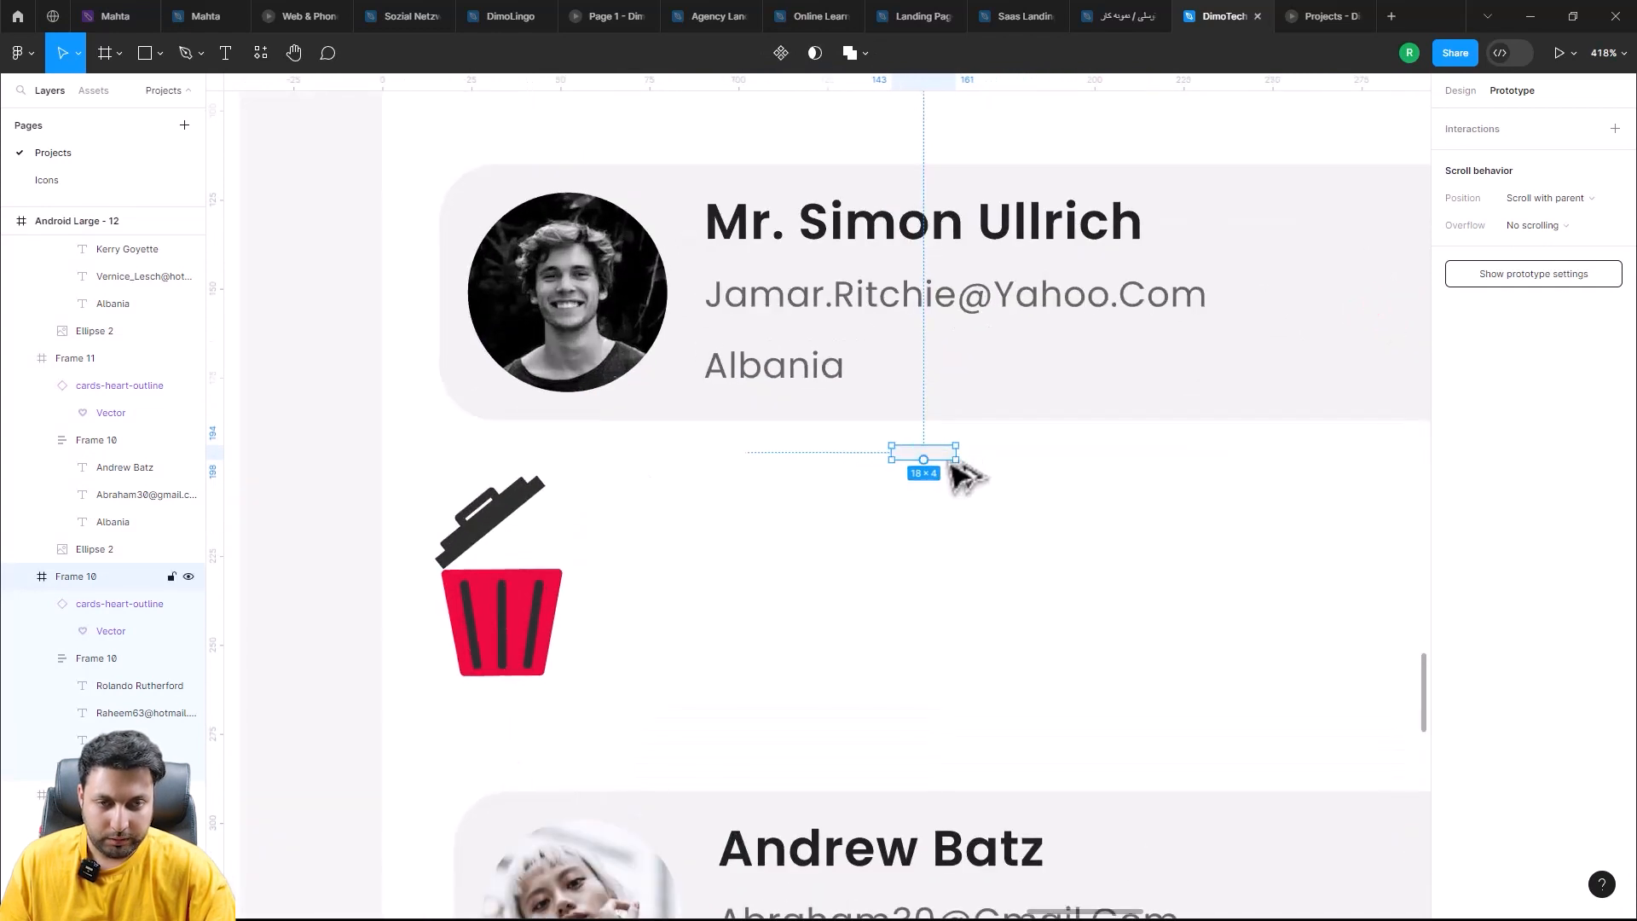
key(alt)
key(shift+Left)
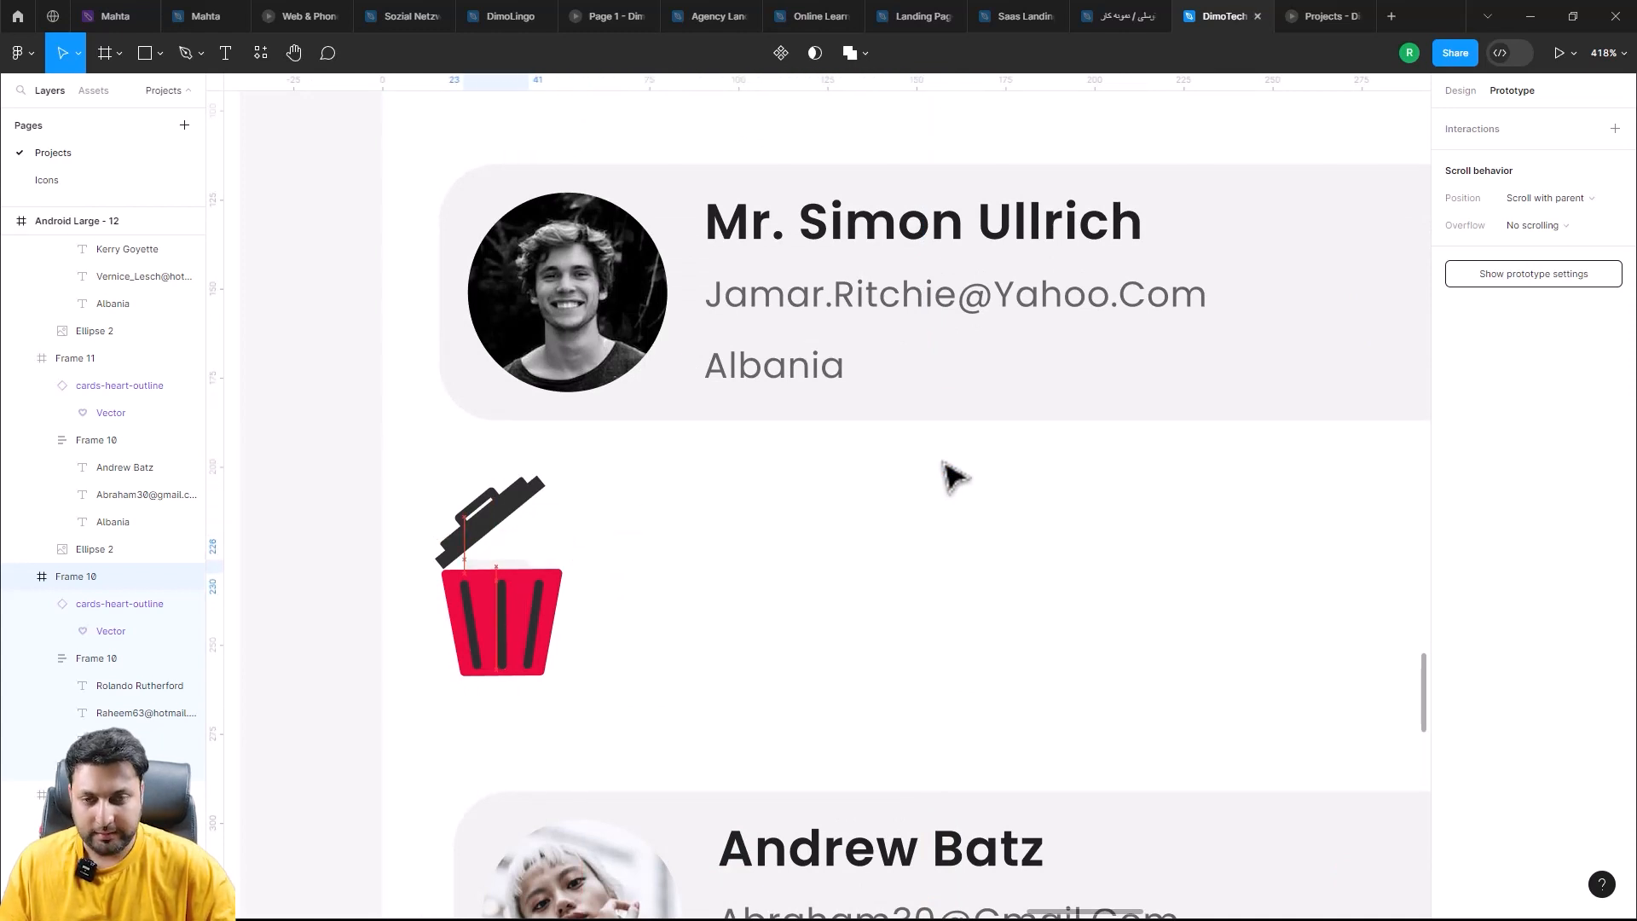
Step: Set the rotation of the bin's Head group in Android Large - 12 to 0°
scroll(887, 503, up, 3)
scroll(653, 512, left, 5)
click(679, 564)
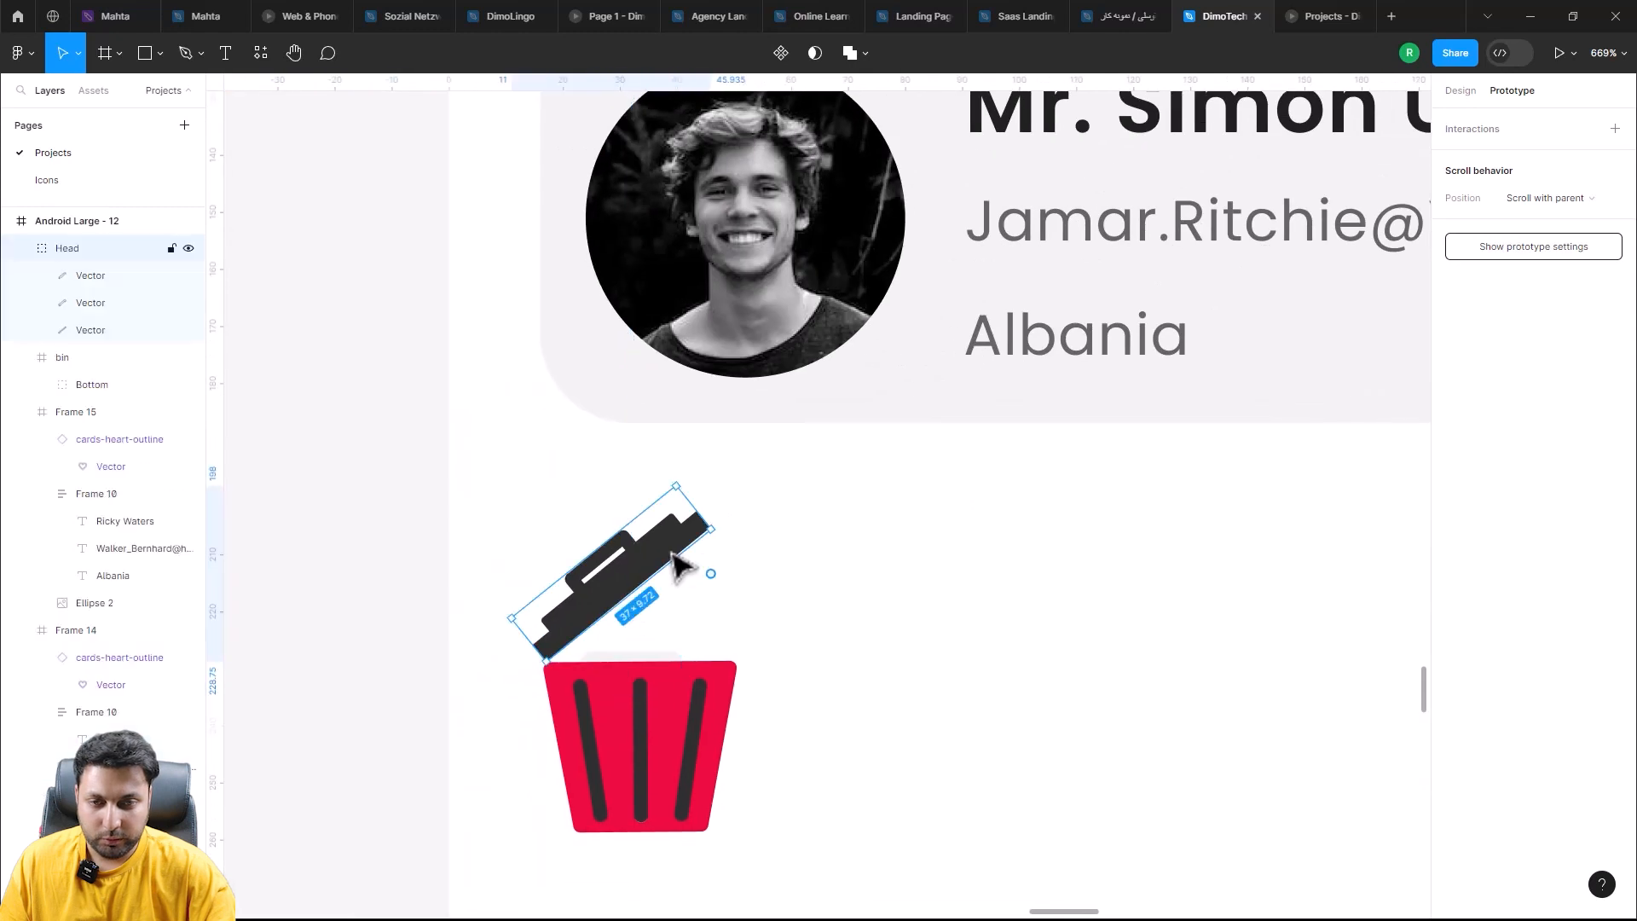
drag(718, 534, 738, 599)
click(1460, 91)
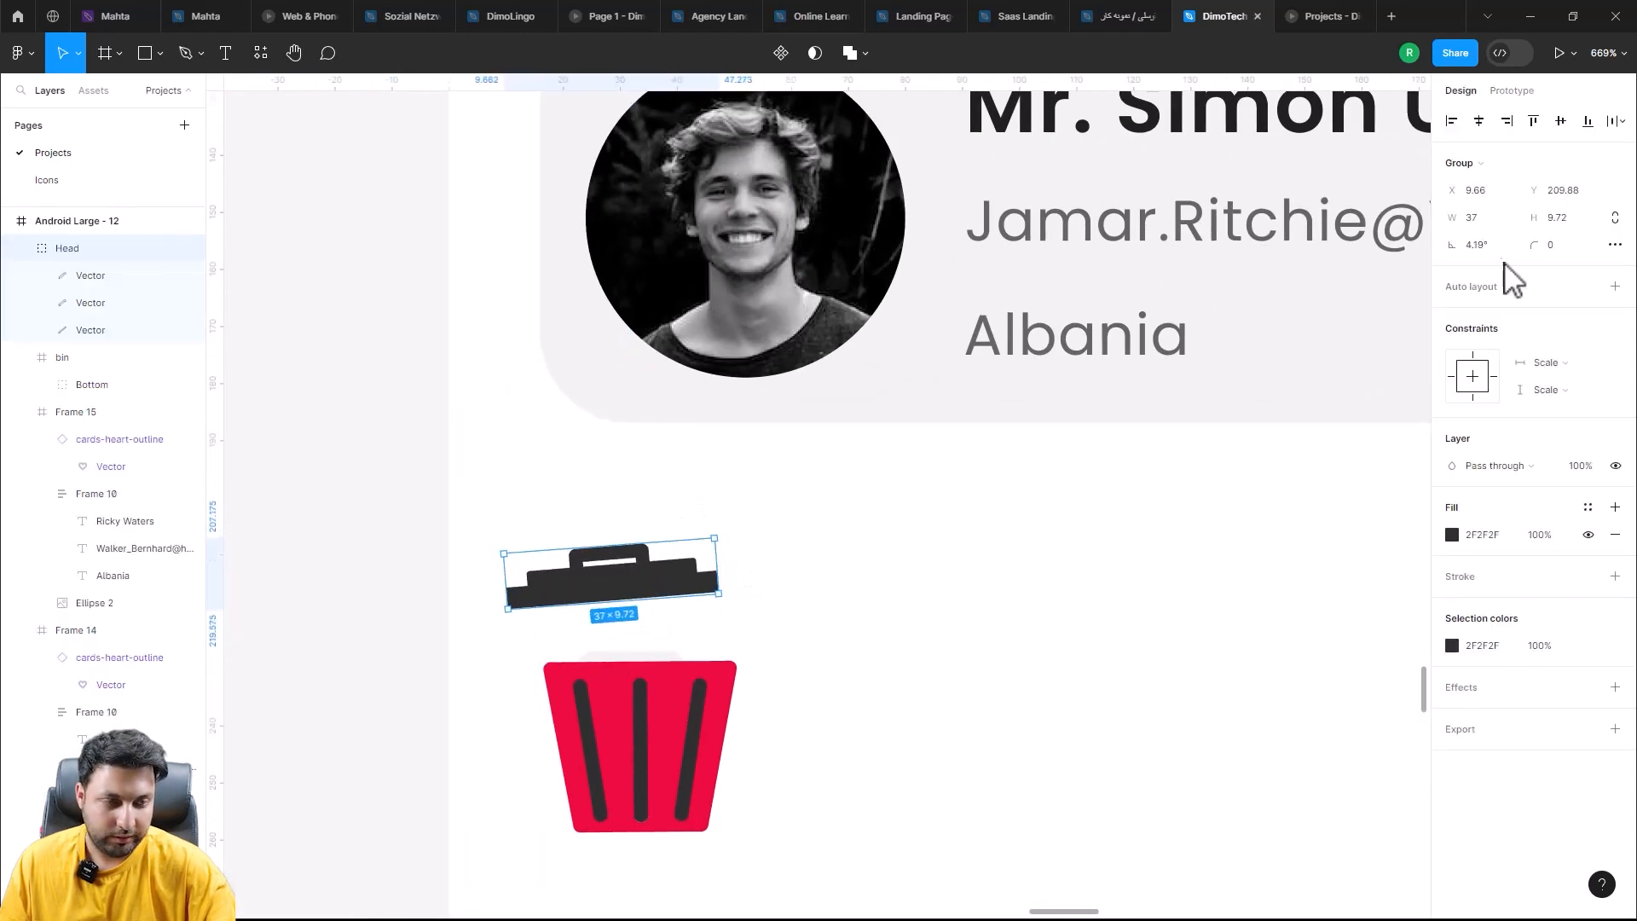
text(0)
key(Return)
Step: Place the Head group directly on the Bottom group inside the bin frame at X 0, Y 0 as a closed lid
scroll(920, 478, up, 3)
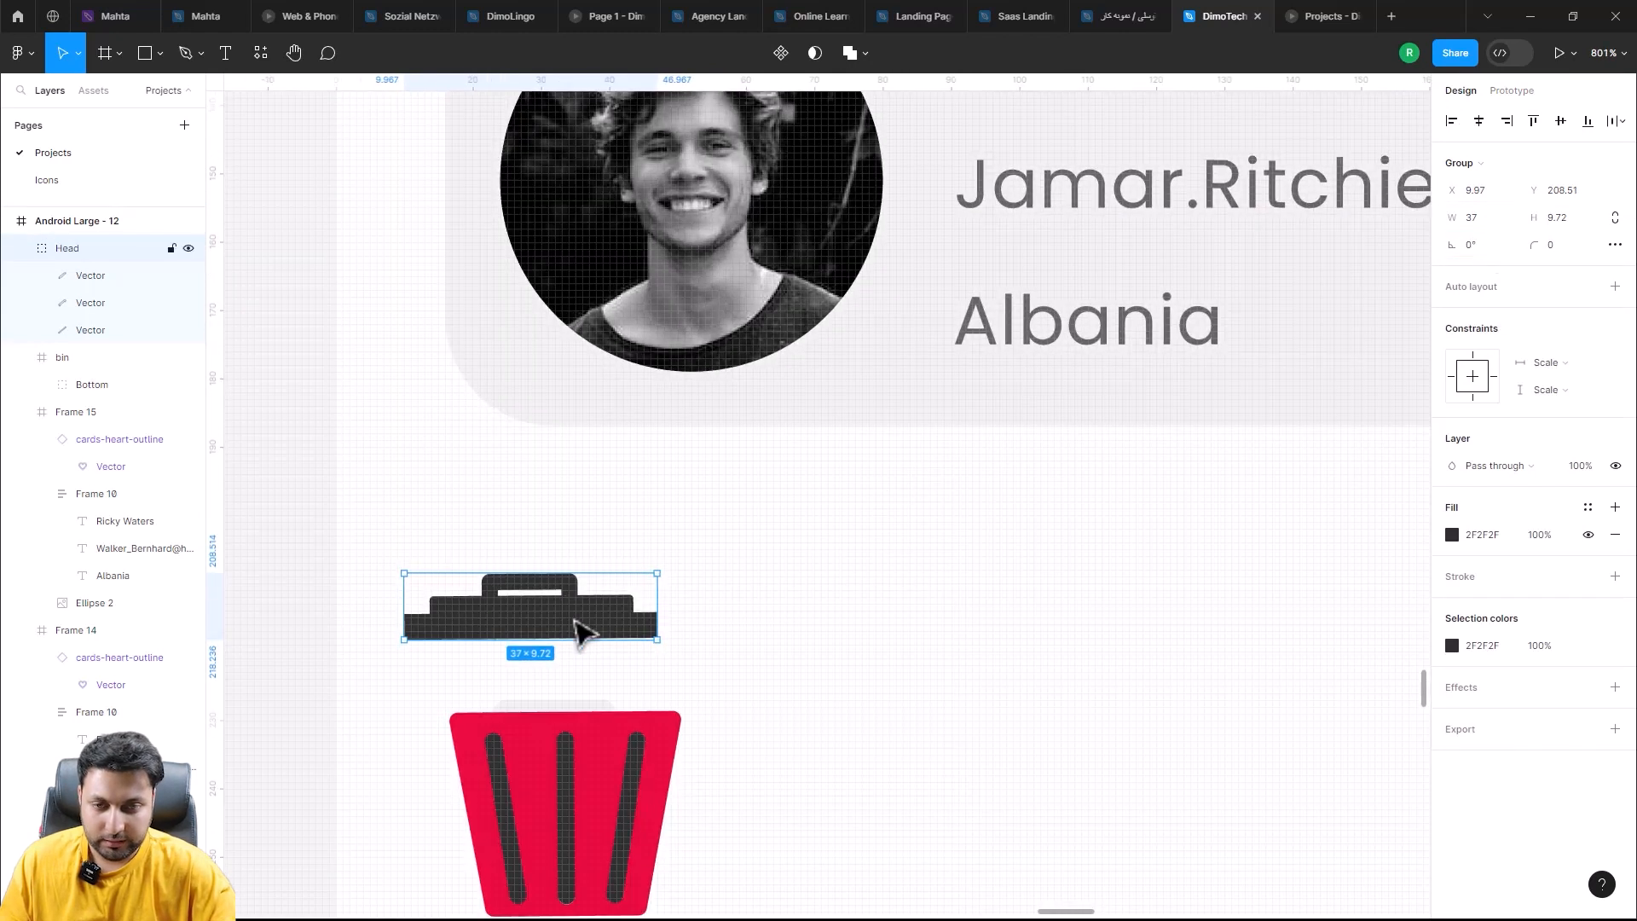
drag(574, 629, 627, 720)
key(Left)
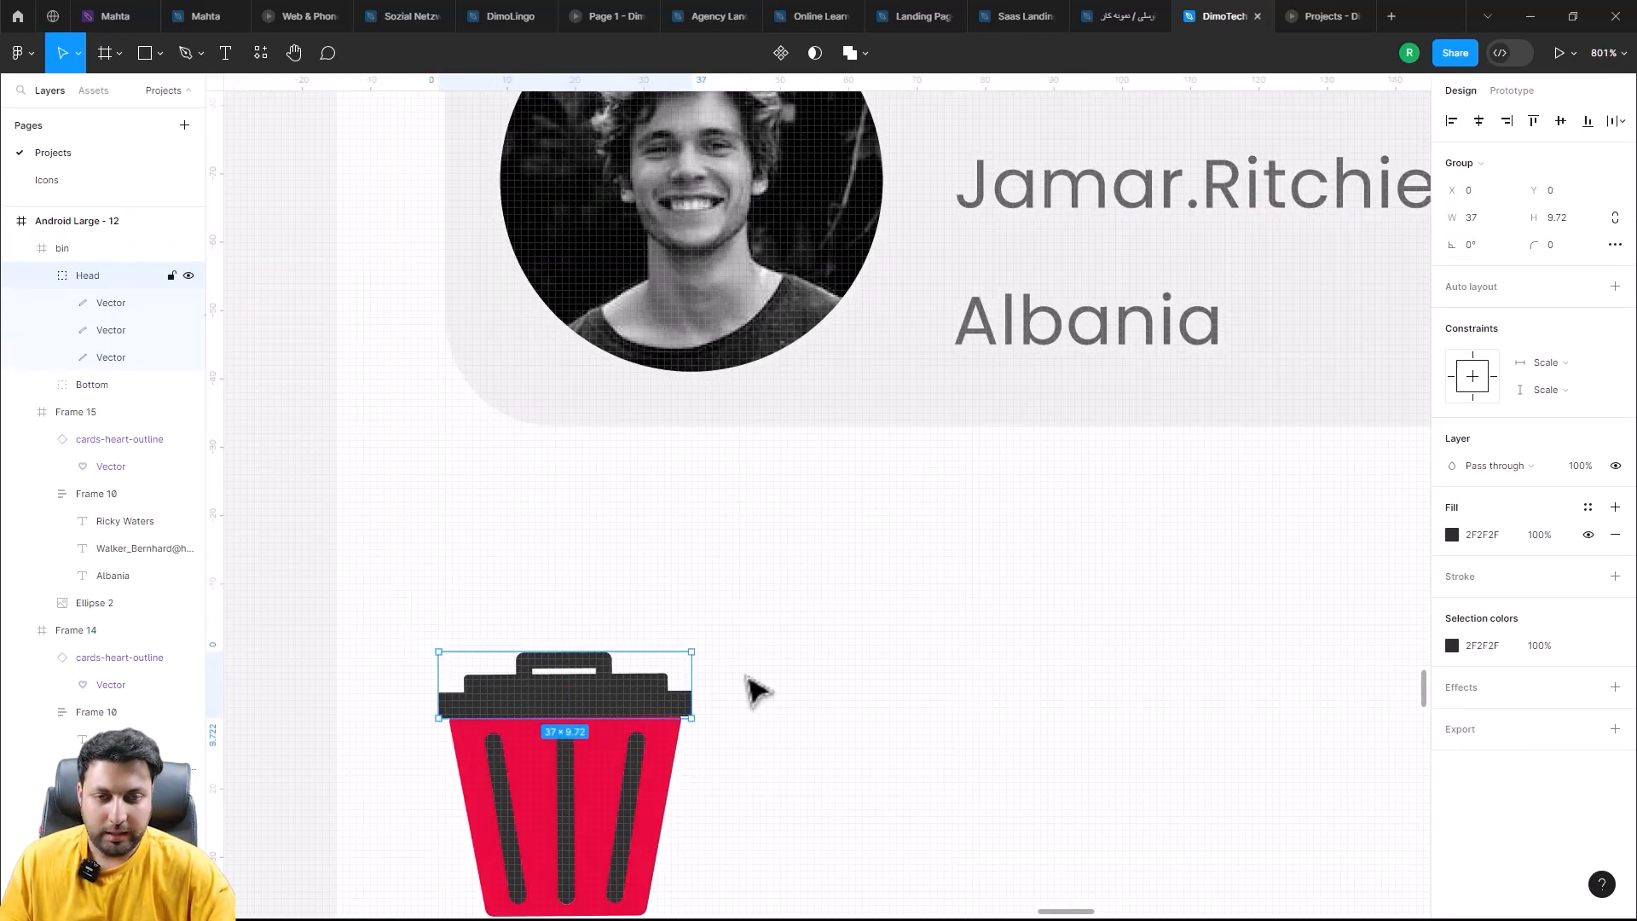
Step: Duplicate the Android Large - 12 frame and move the copy farther to the right, to about X 7589
scroll(833, 694, down, 10)
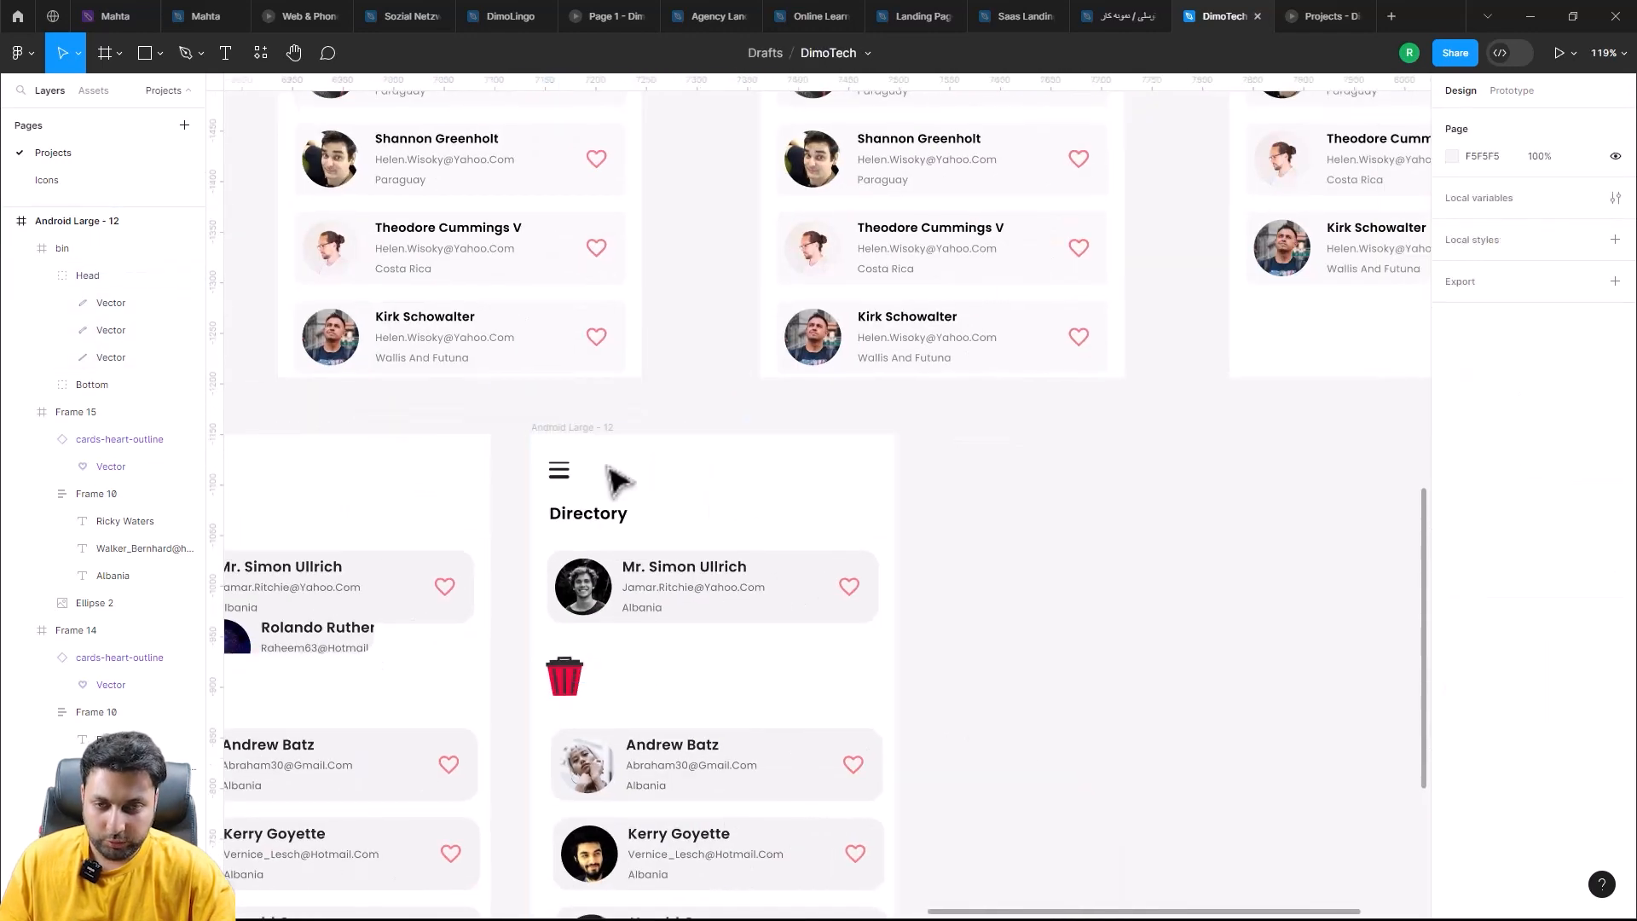
click(603, 446)
key(ctrl+d)
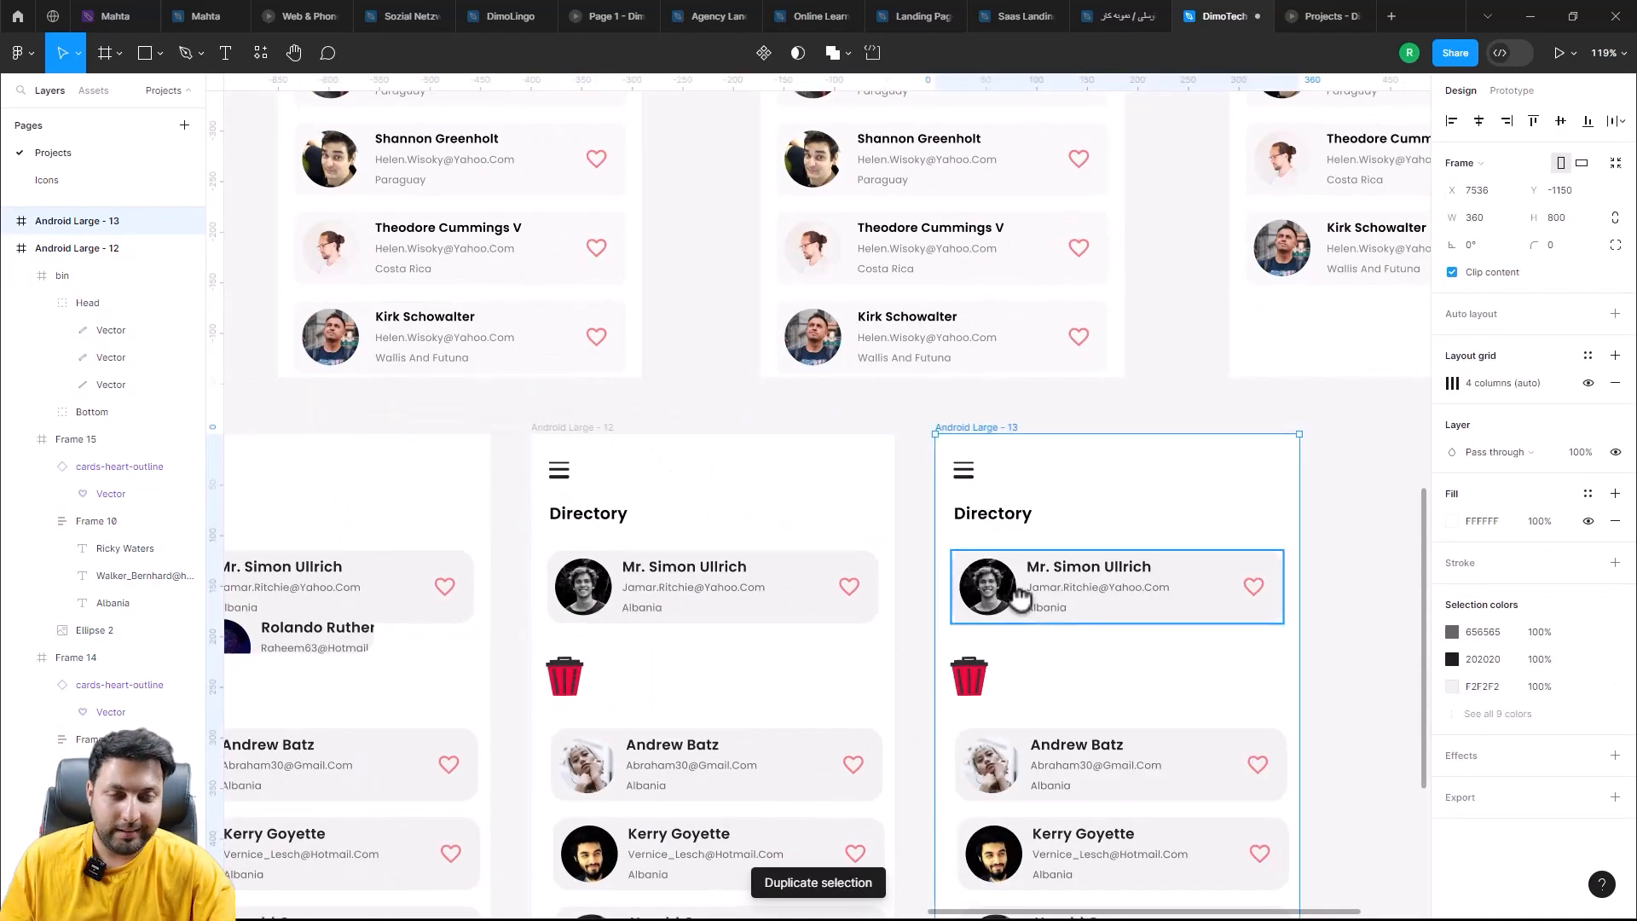
scroll(961, 555, down, 3)
drag(935, 444, 975, 442)
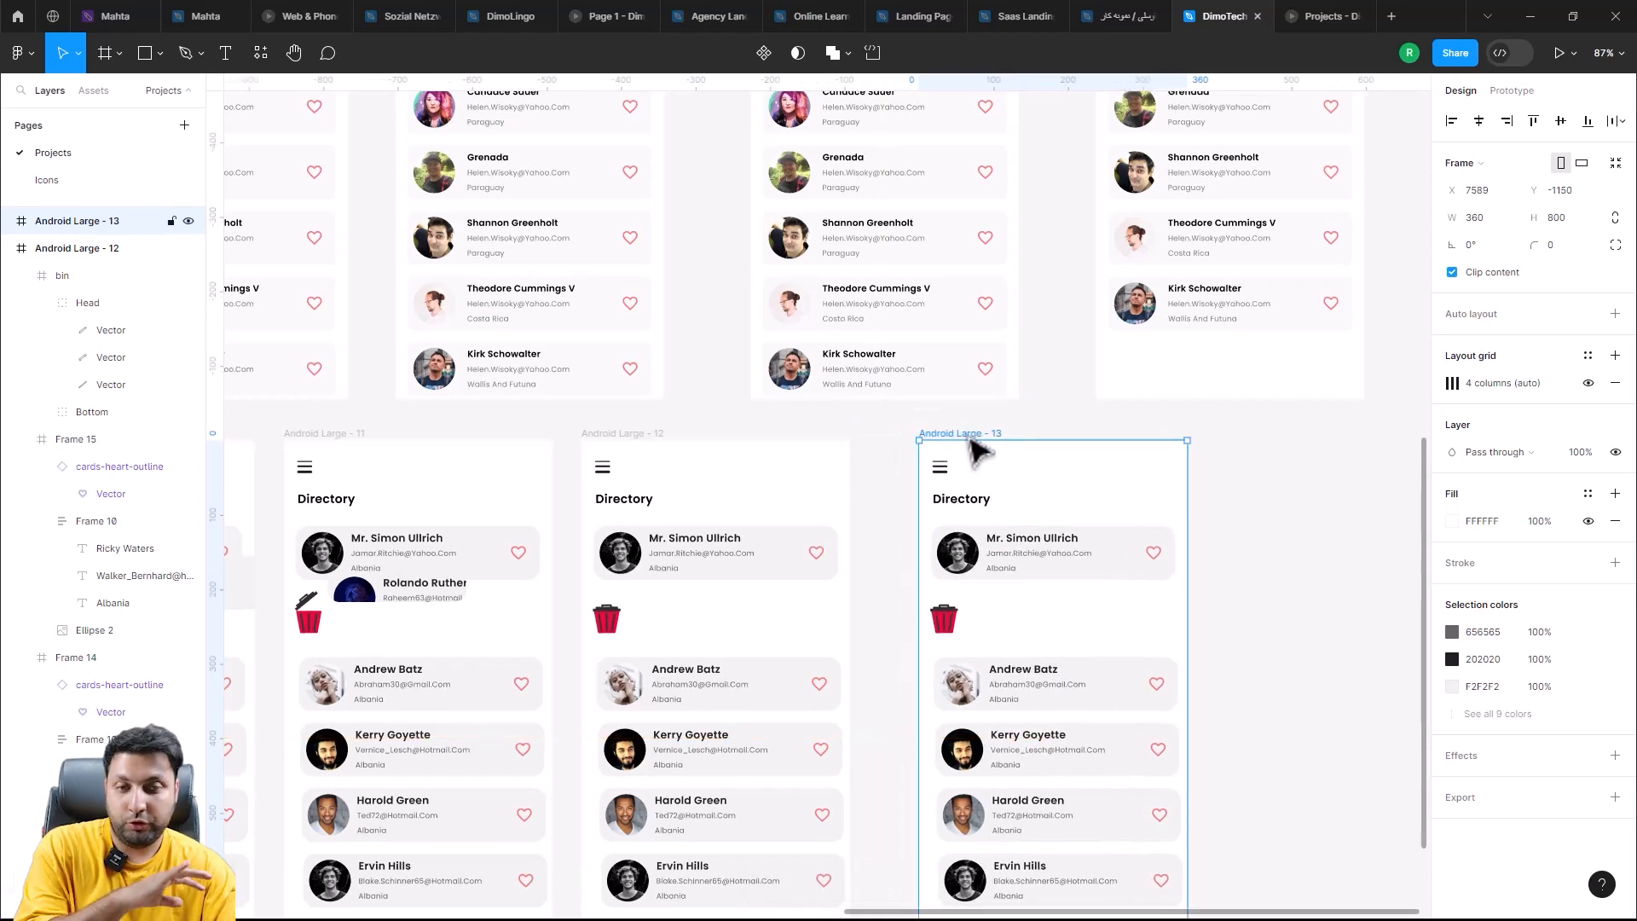
Step: Move the bin in Android Large - 13 off the frame's left edge to X -41
scroll(1009, 537, left, 1)
click(966, 627)
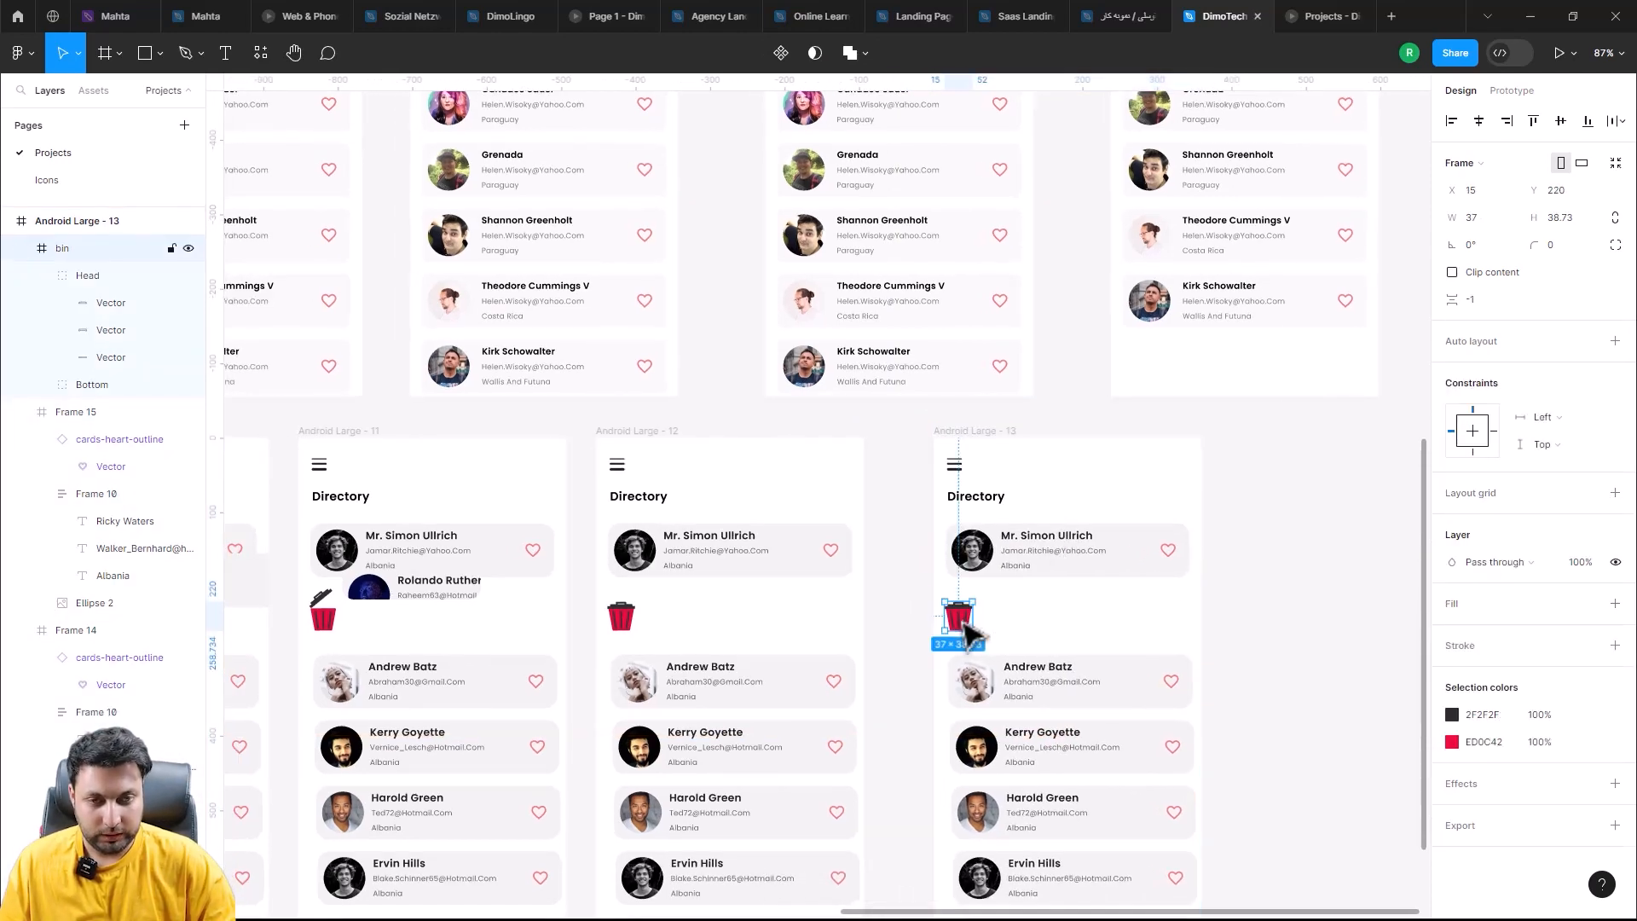
scroll(961, 621, down, 3)
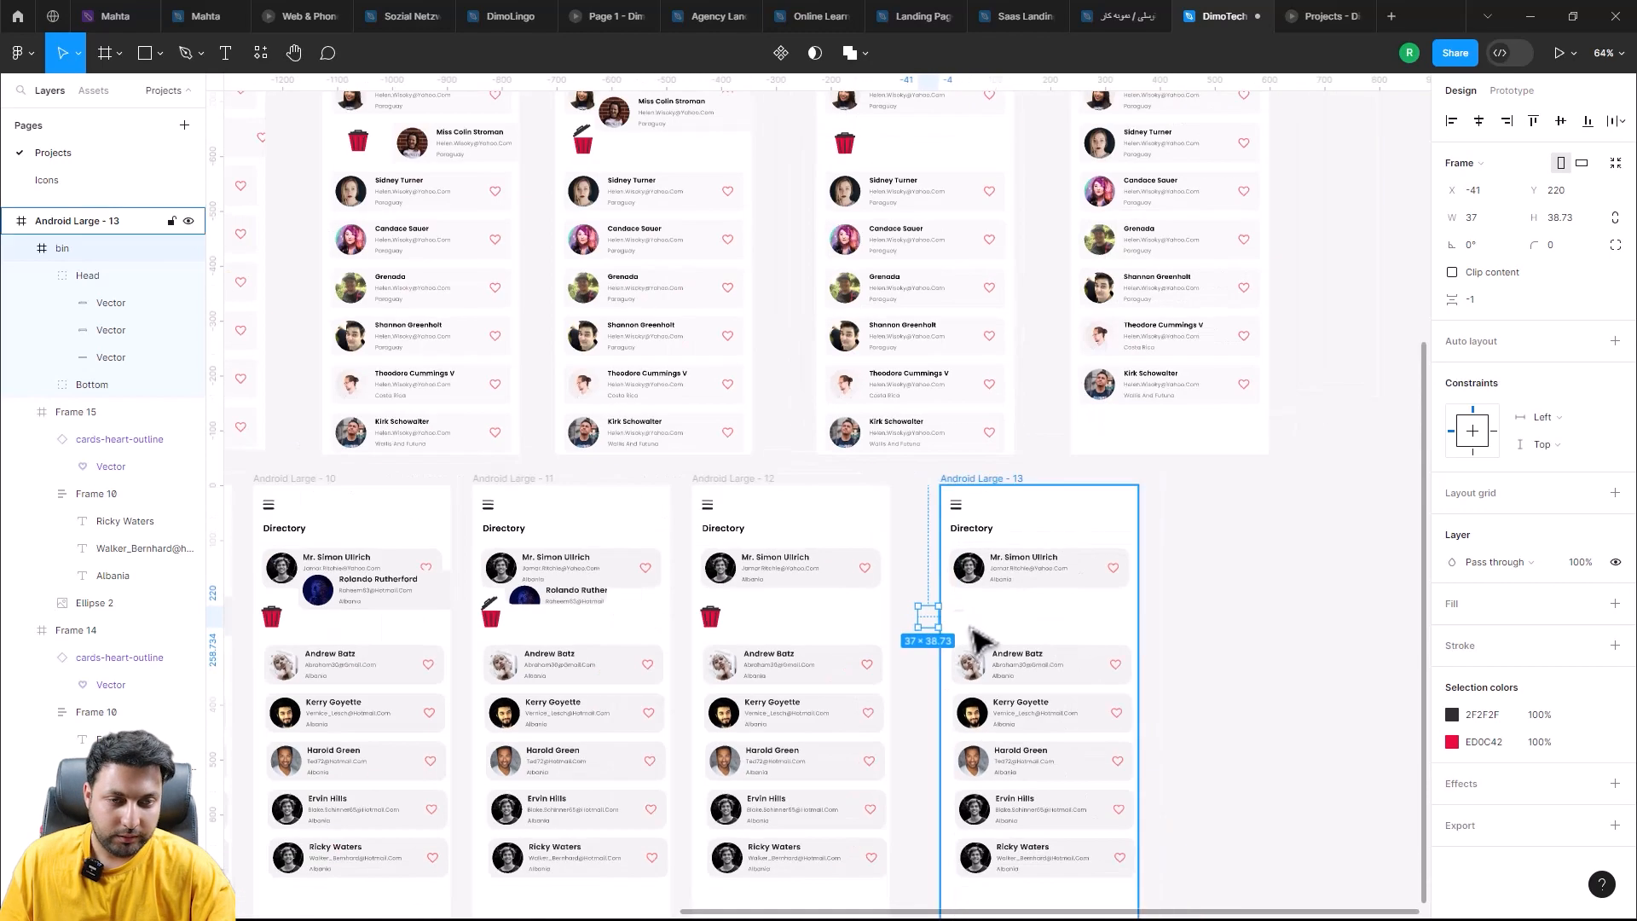
Step: Select the five contact cards below the gap in Android Large - 13 and move them upward together
scroll(970, 626, down, 1)
click(994, 592)
shift+click(1001, 641)
shift+click(1001, 689)
shift+click(1001, 745)
shift+click(995, 780)
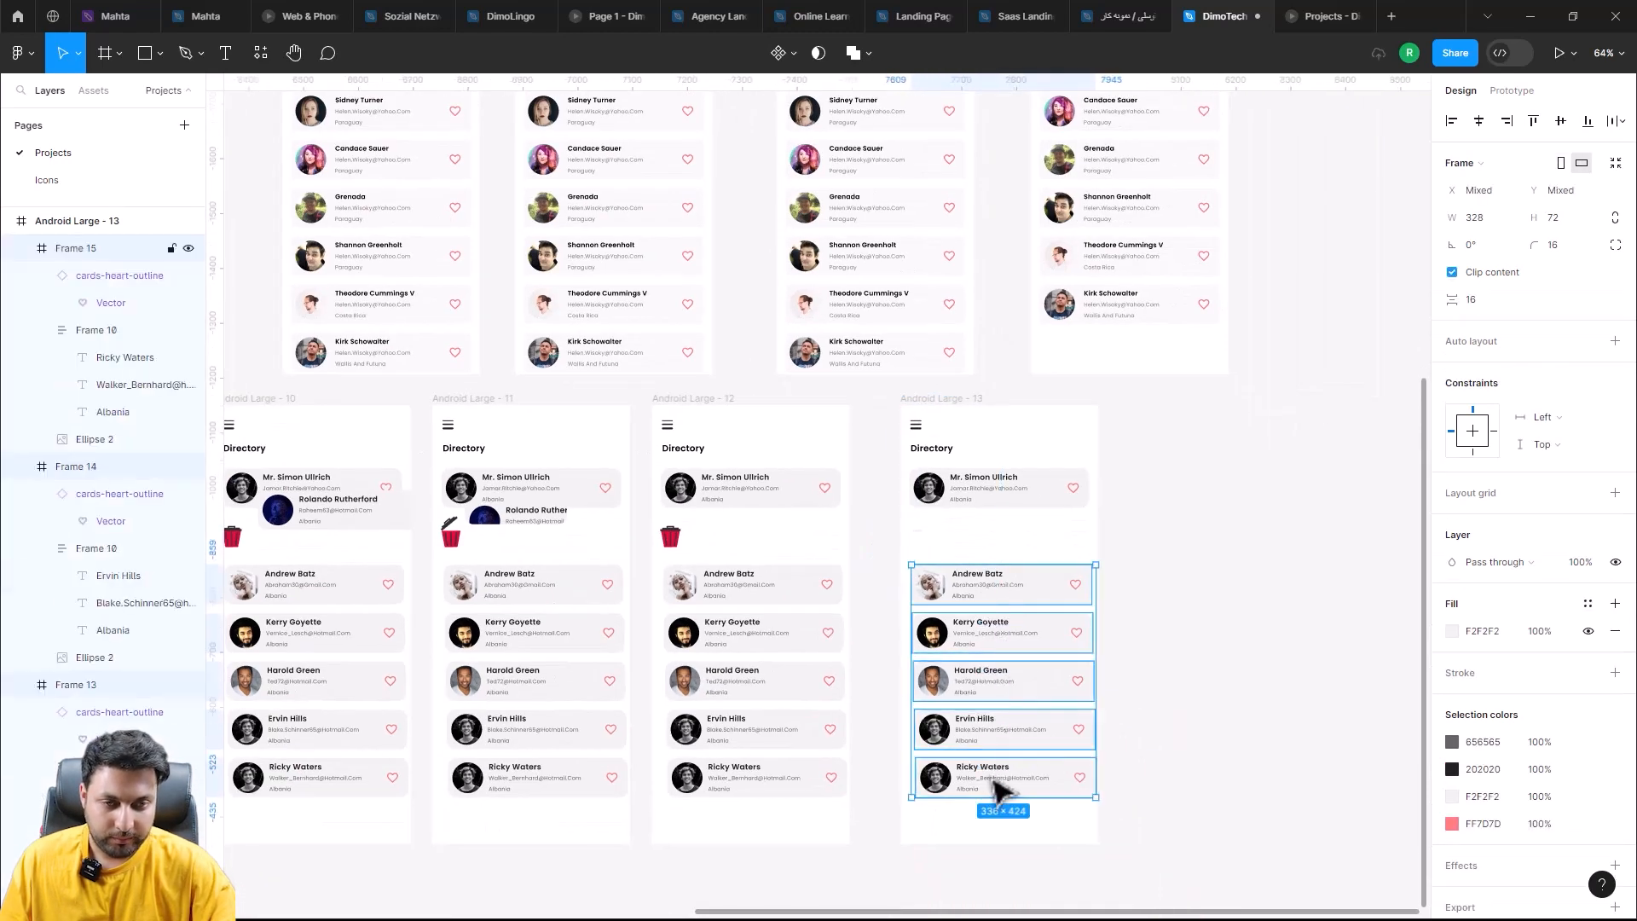
key(shift+Up)
key(shift+Up)
key(shift+Up)
key(shift+Up)
key(shift+Up)
key(shift+Up)
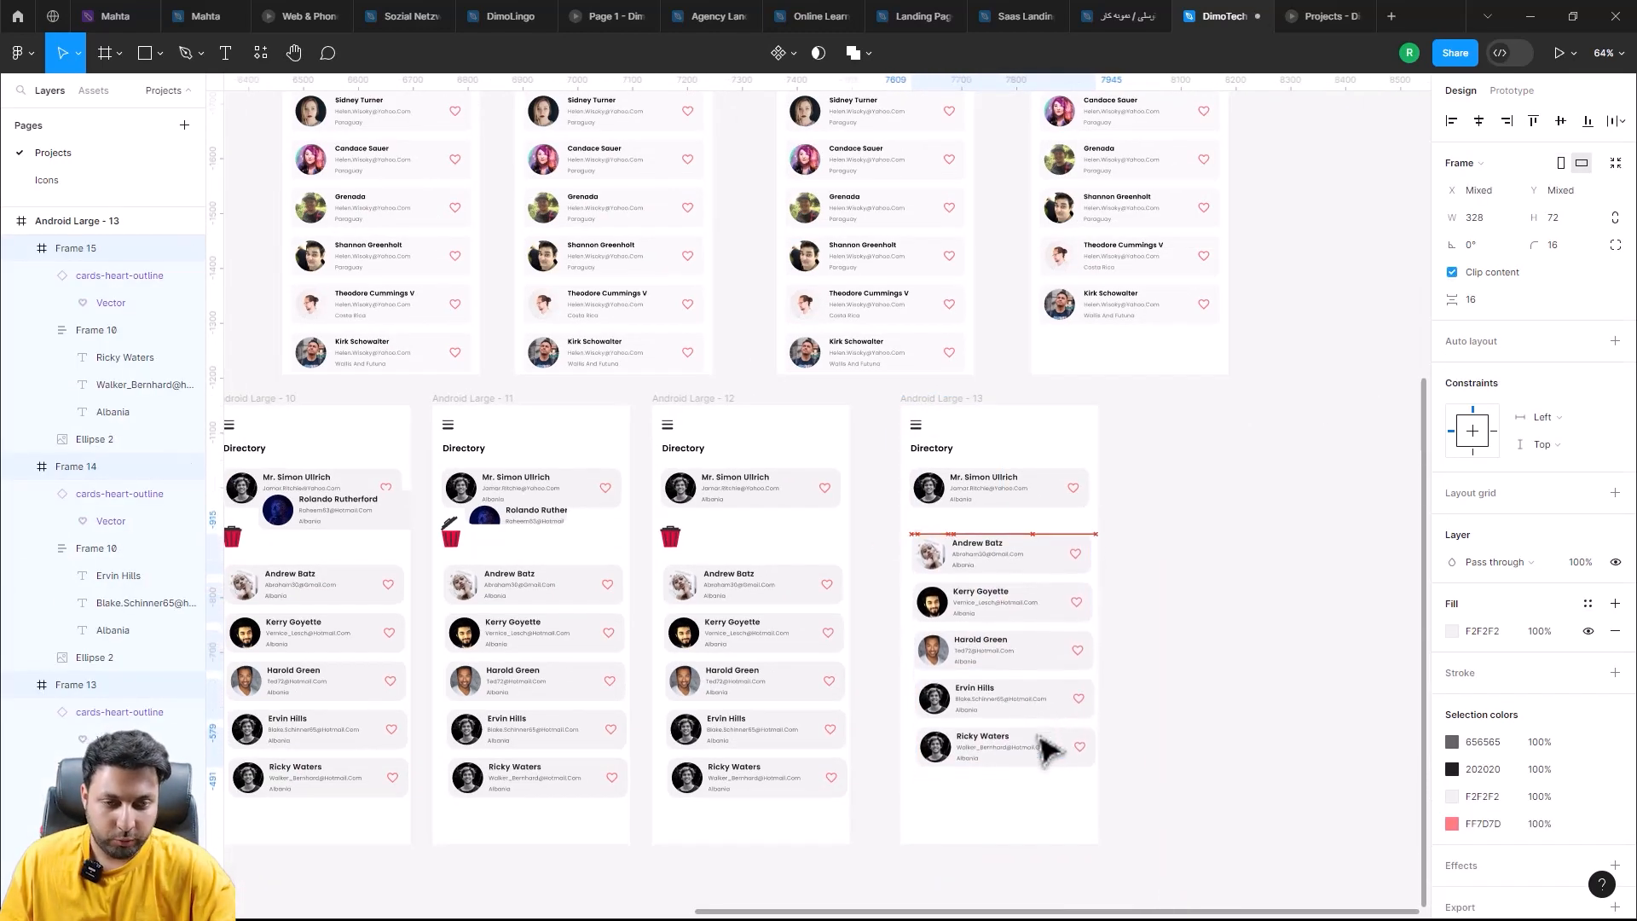
Step: Put all six contact cards in Android Large - 13 into a vertical auto layout with 16 spacing and move the frame closer to Android Large - 12
click(1010, 797)
drag(1041, 832, 1012, 471)
key(shift+a)
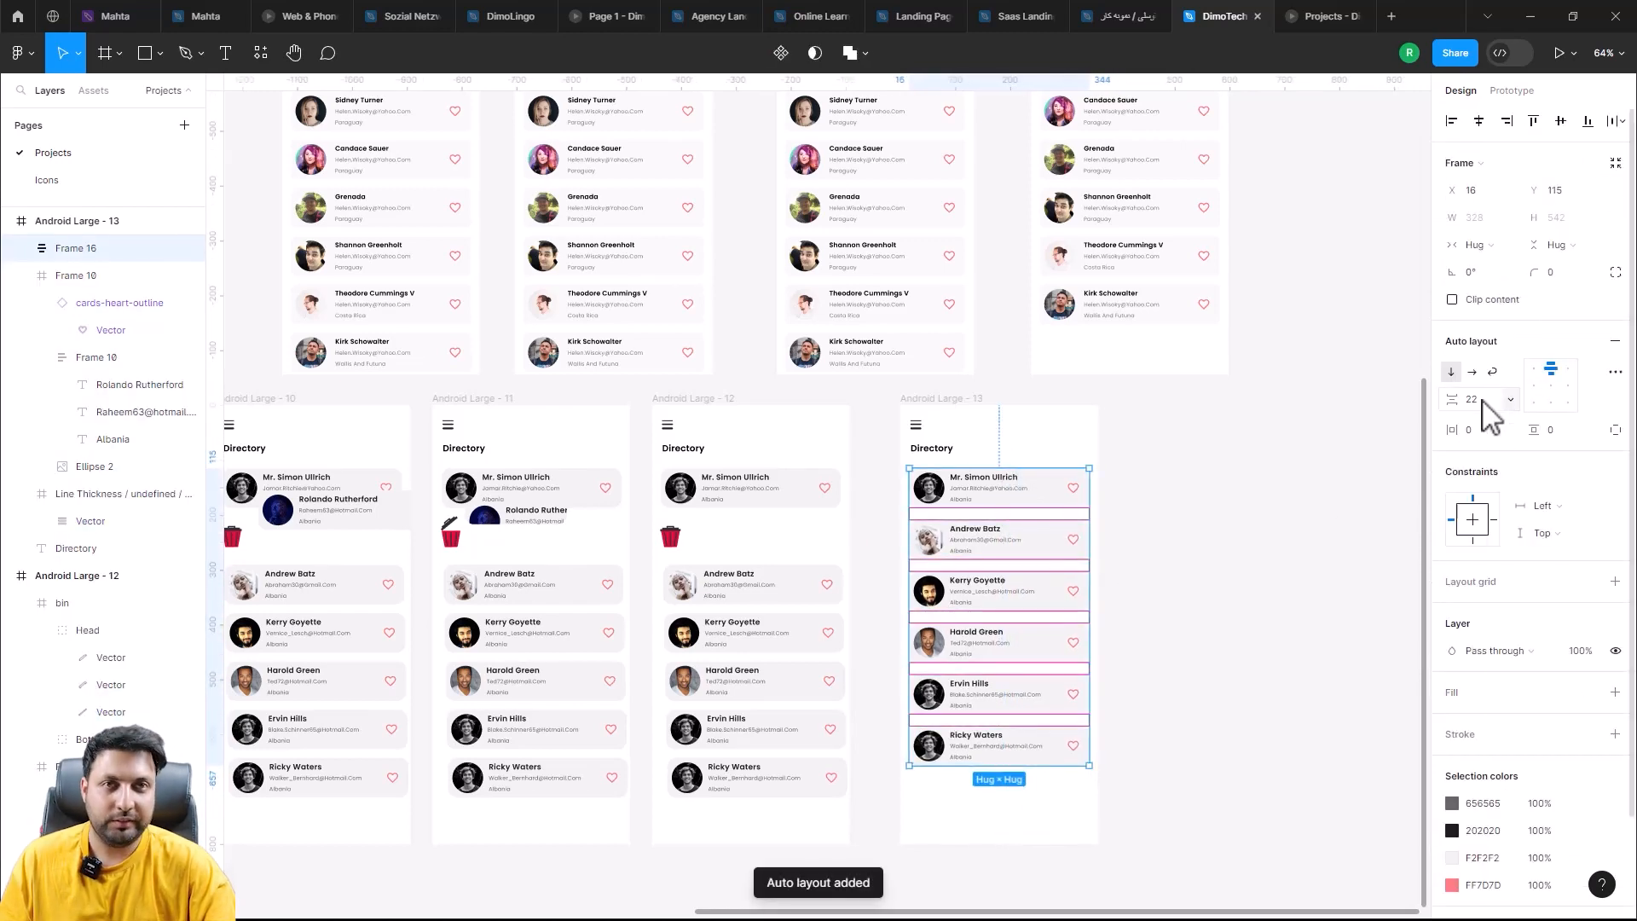
text(16)
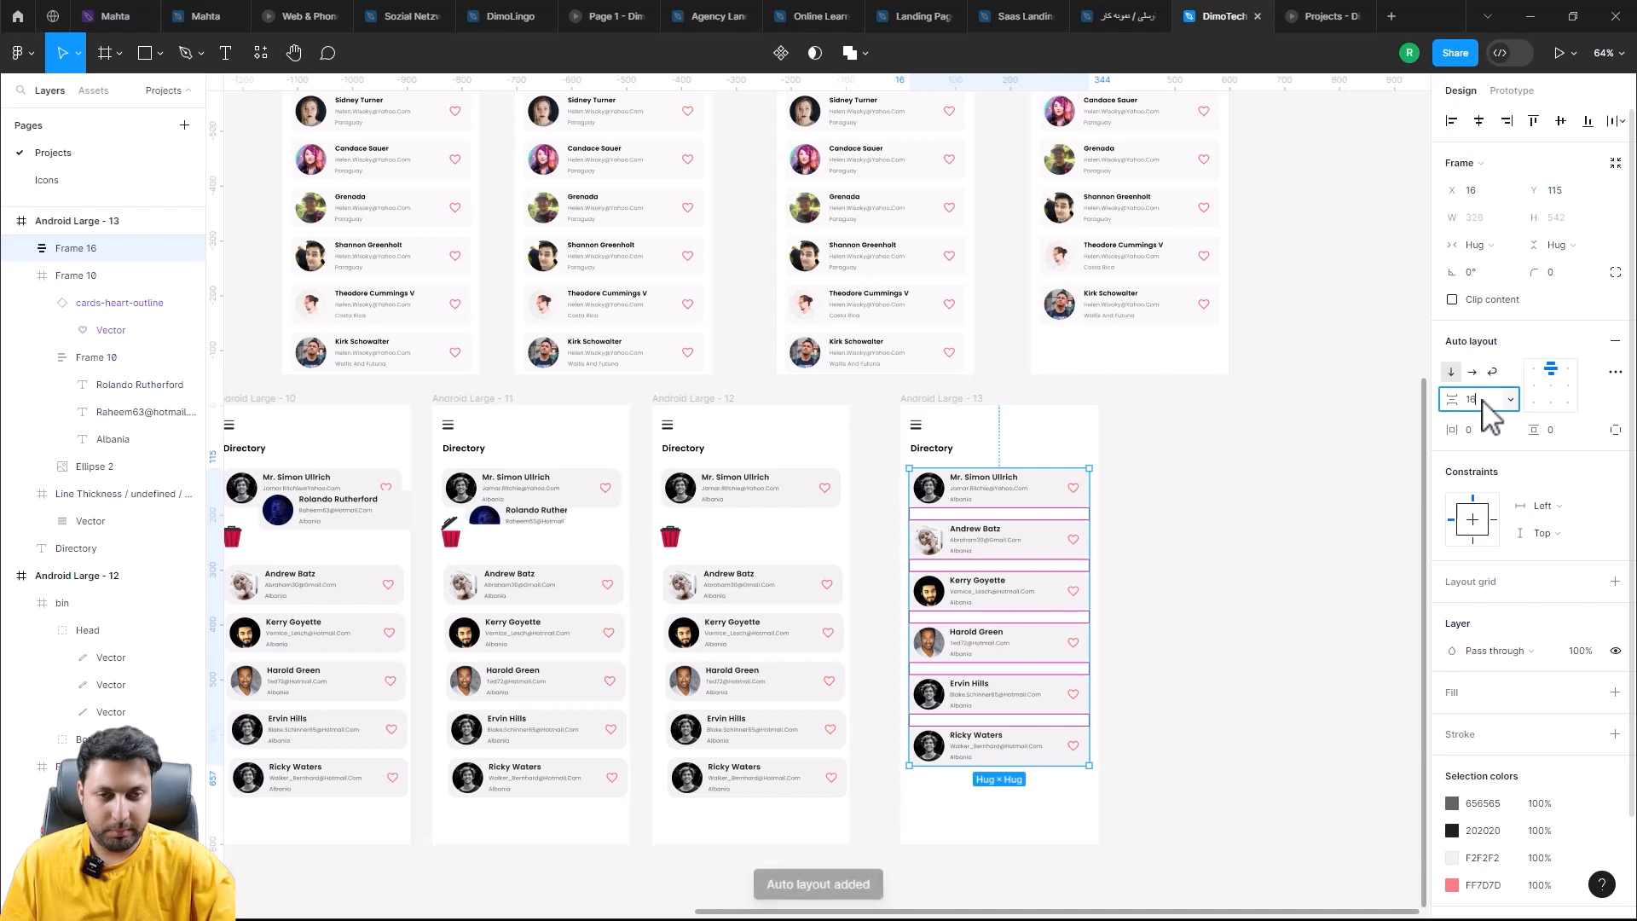
key(Return)
mouse_move(914, 422)
mouse_down()
mouse_move(924, 412)
mouse_move(892, 421)
mouse_move(904, 408)
mouse_up()
Step: Link the Android Large - 10 frame to Android Large - 11 with a 500 ms After delay Smart animate interaction
scroll(1075, 420, left, 5)
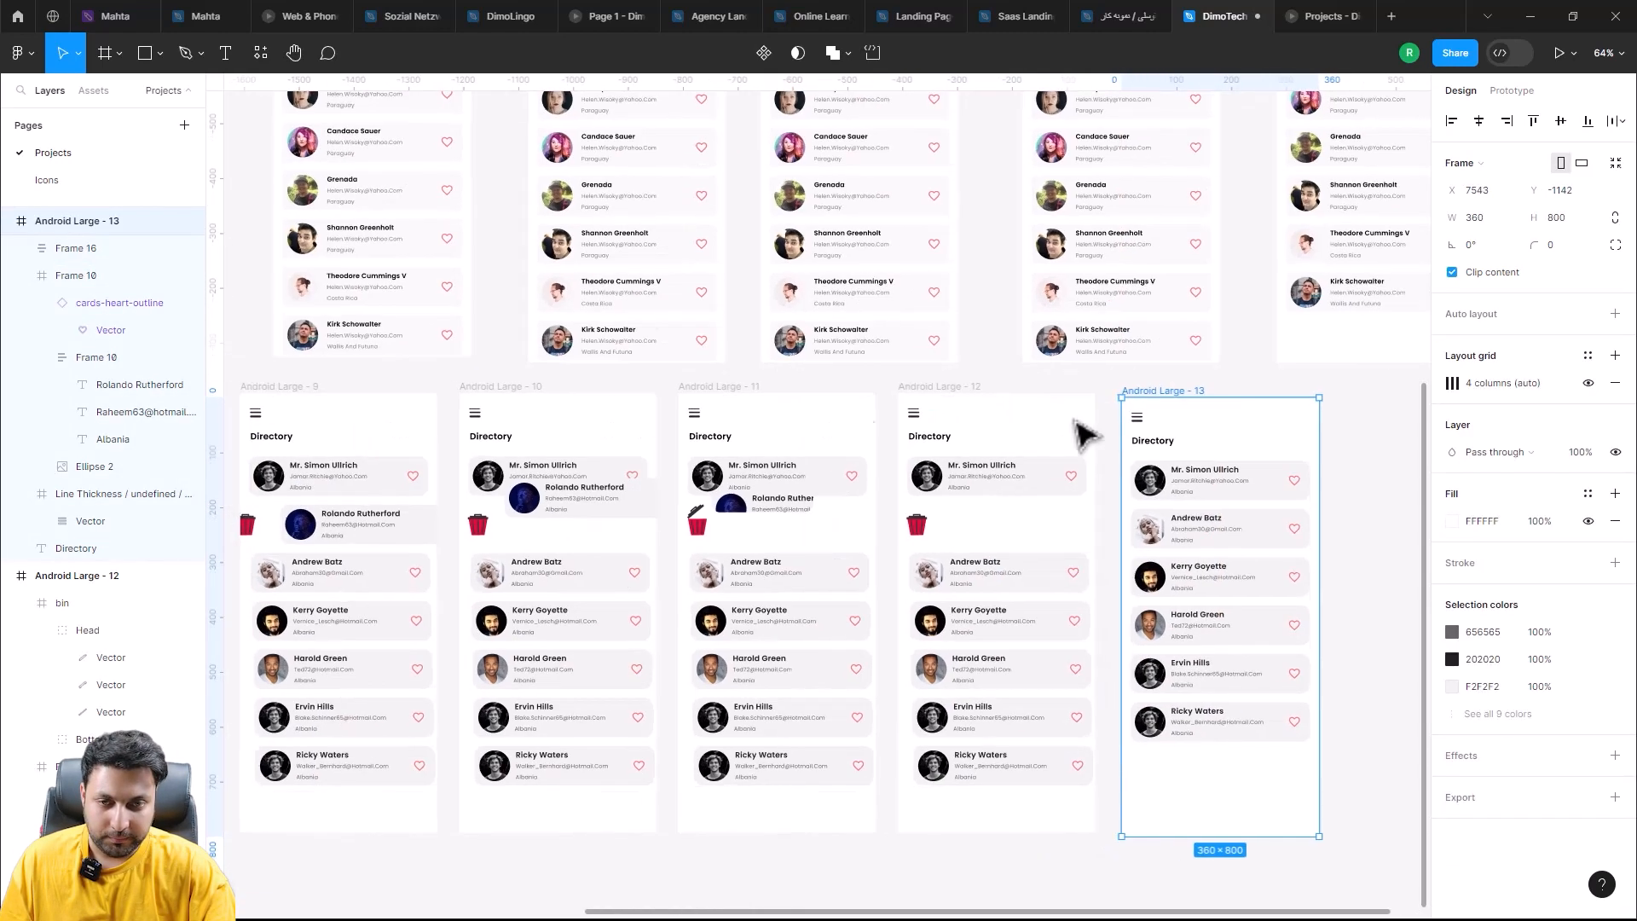
click(1511, 90)
click(490, 388)
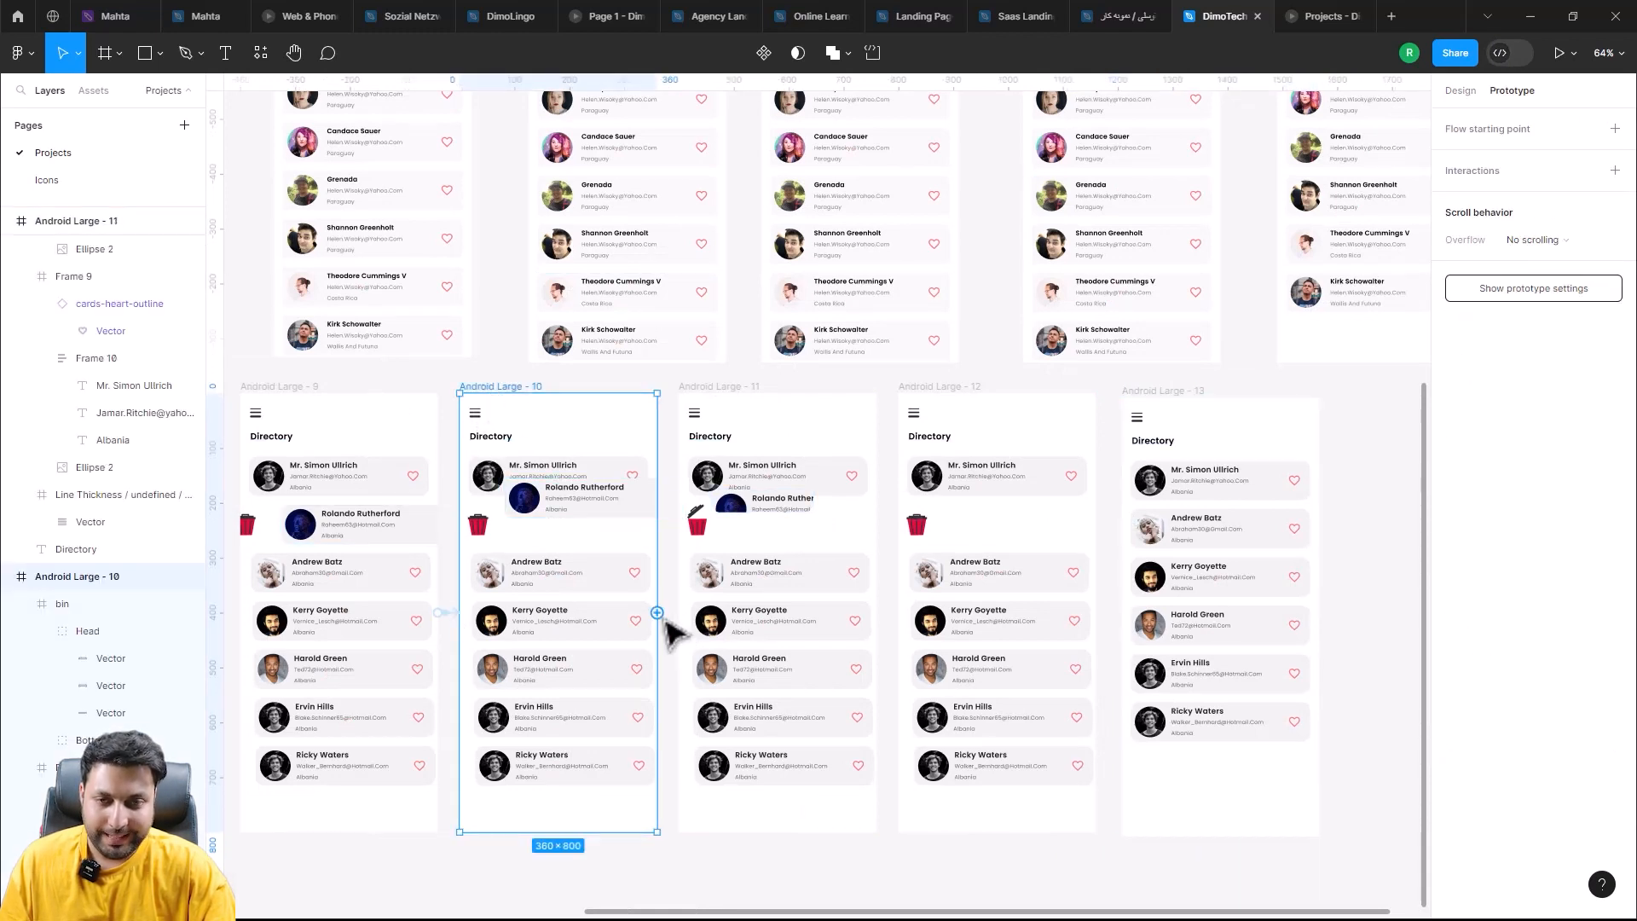
drag(658, 612, 707, 647)
click(607, 657)
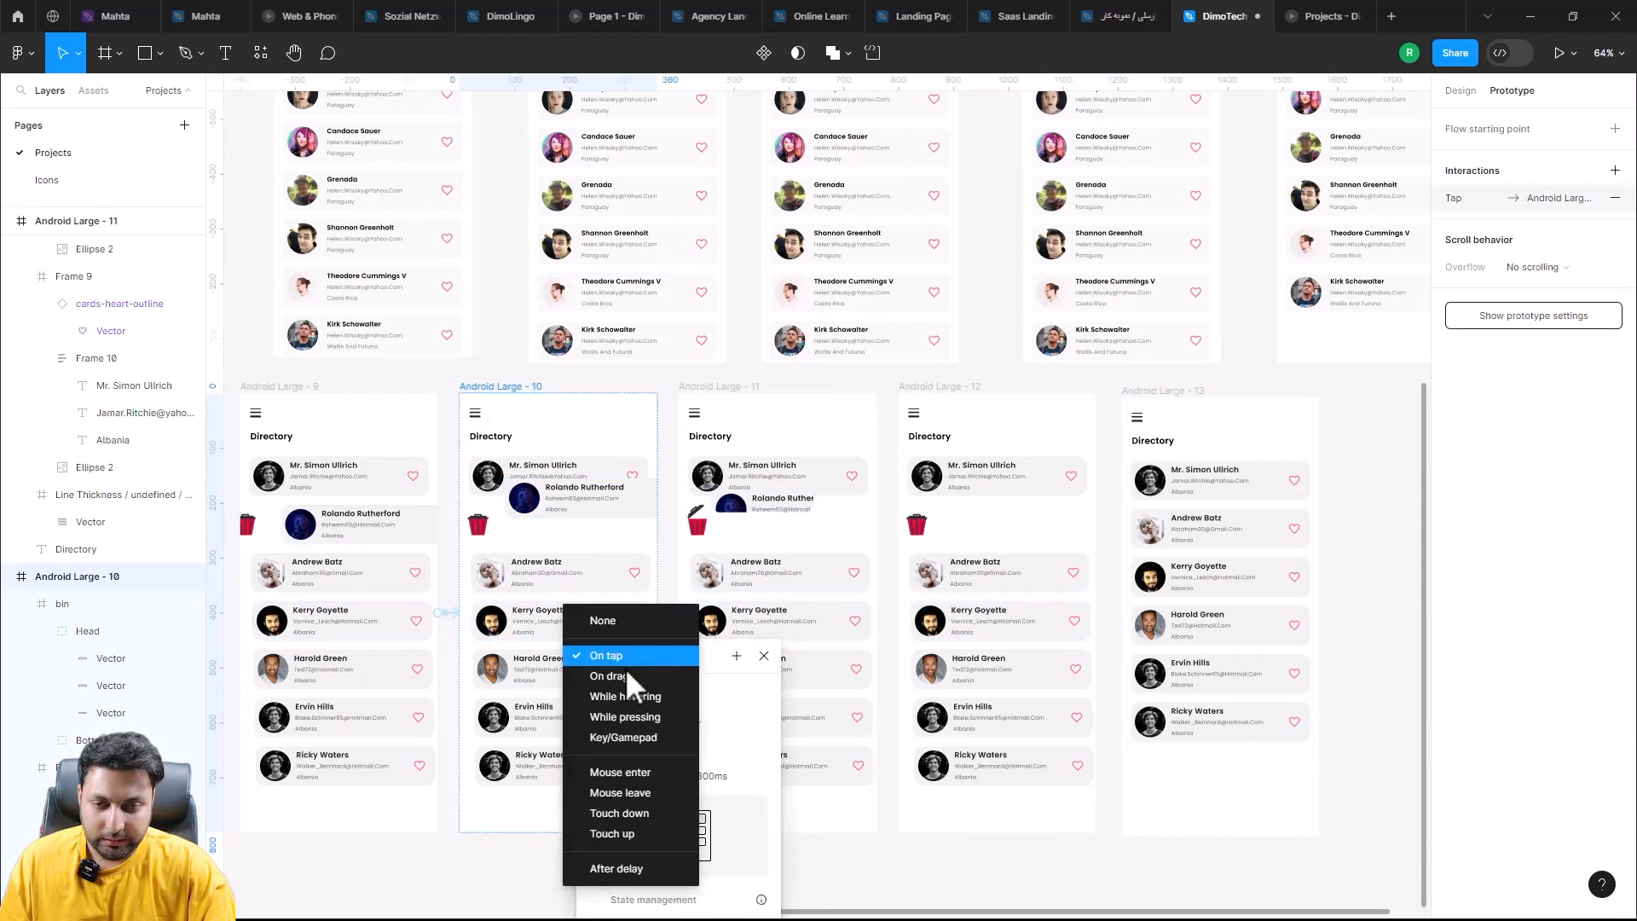
click(610, 869)
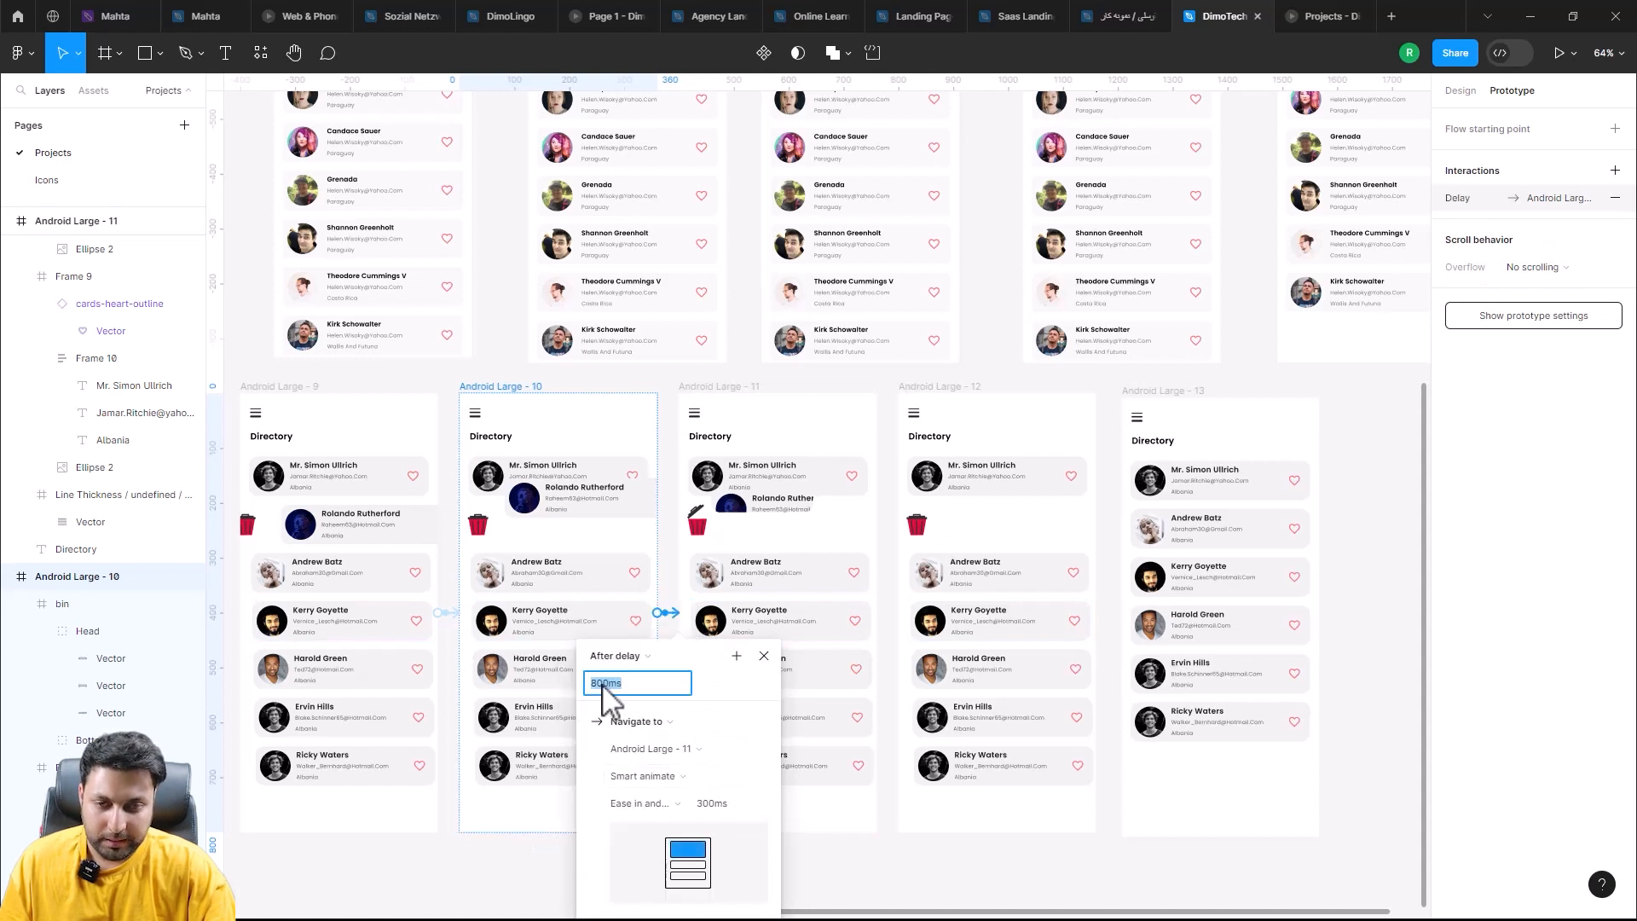
click(632, 685)
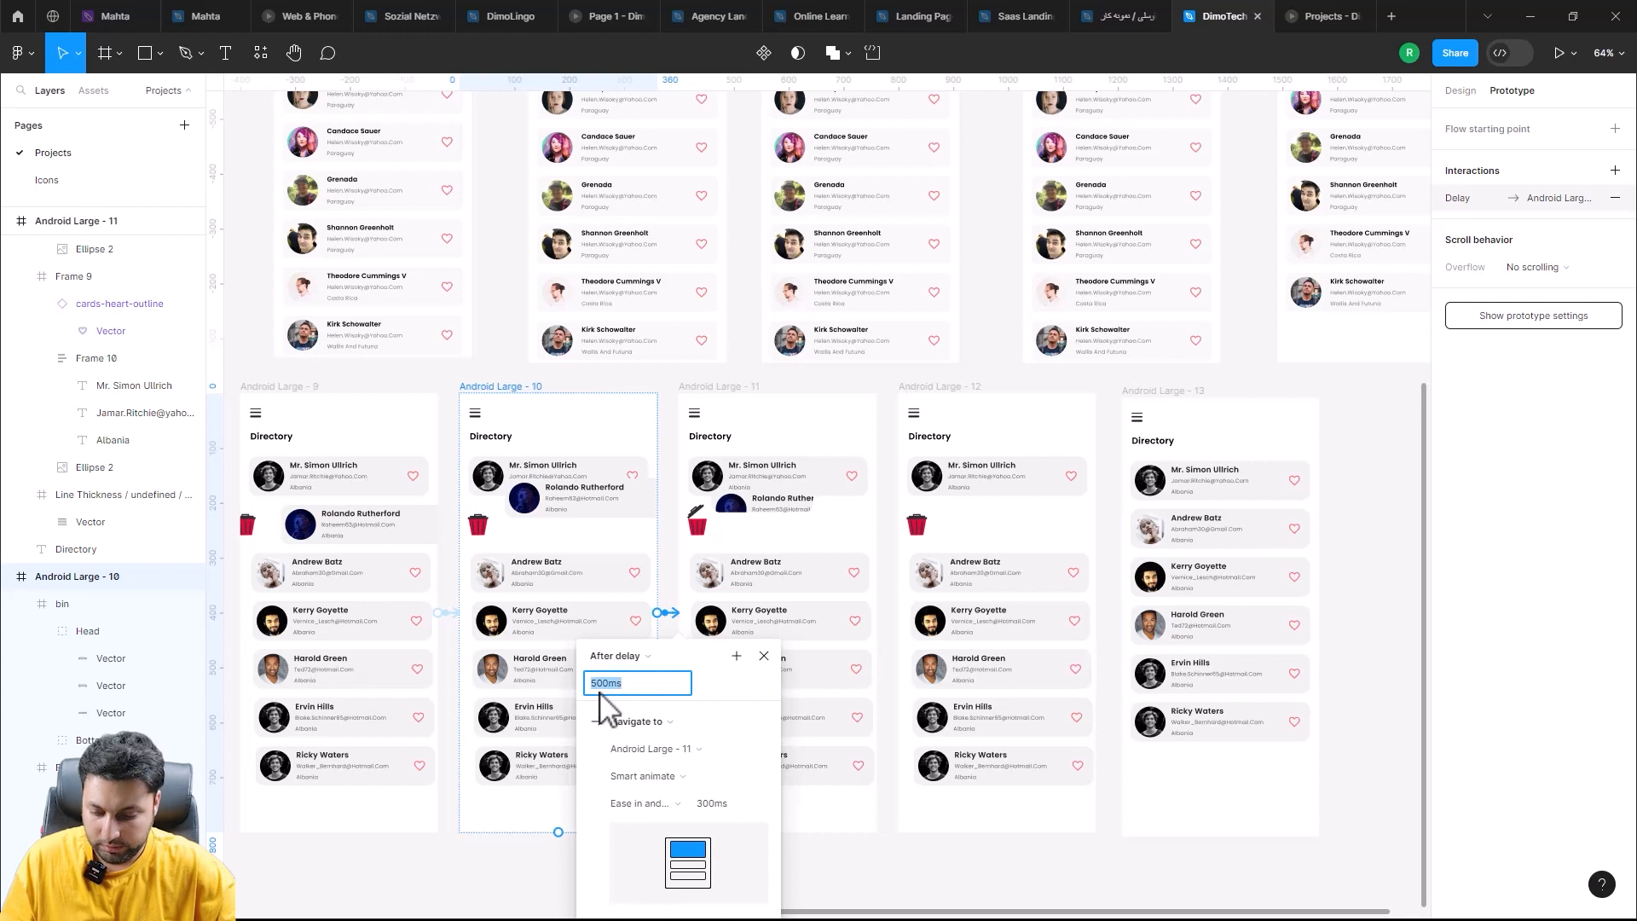
Step: Link the Android Large - 11 frame to Android Large - 12 with a 500 ms After delay Smart animate interaction
click(753, 406)
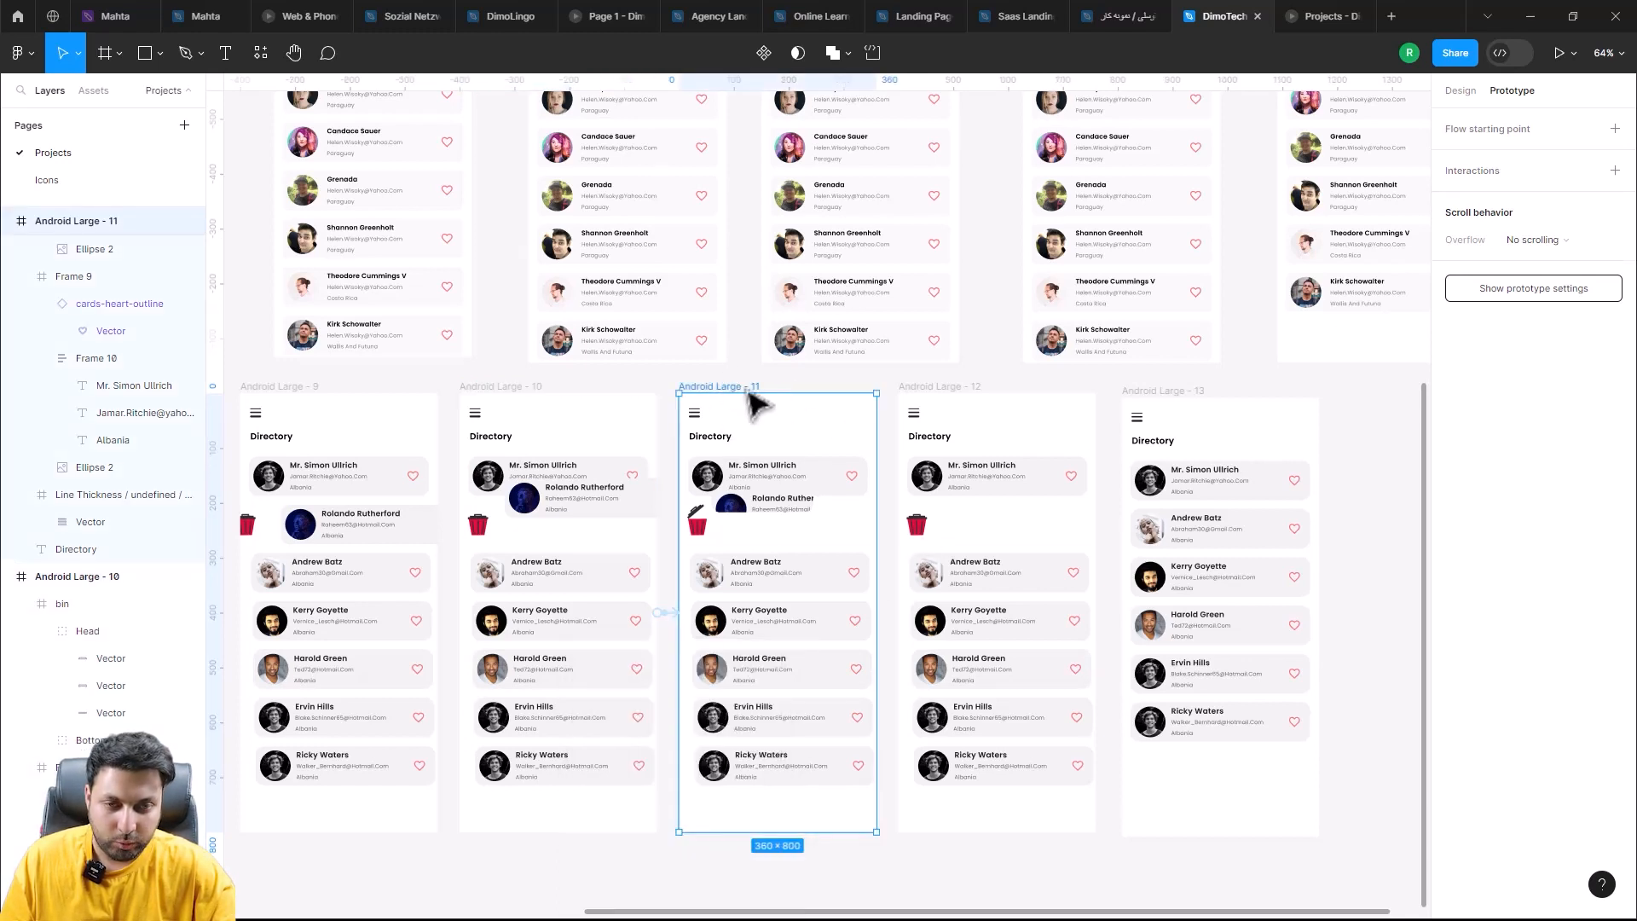
drag(877, 612, 937, 613)
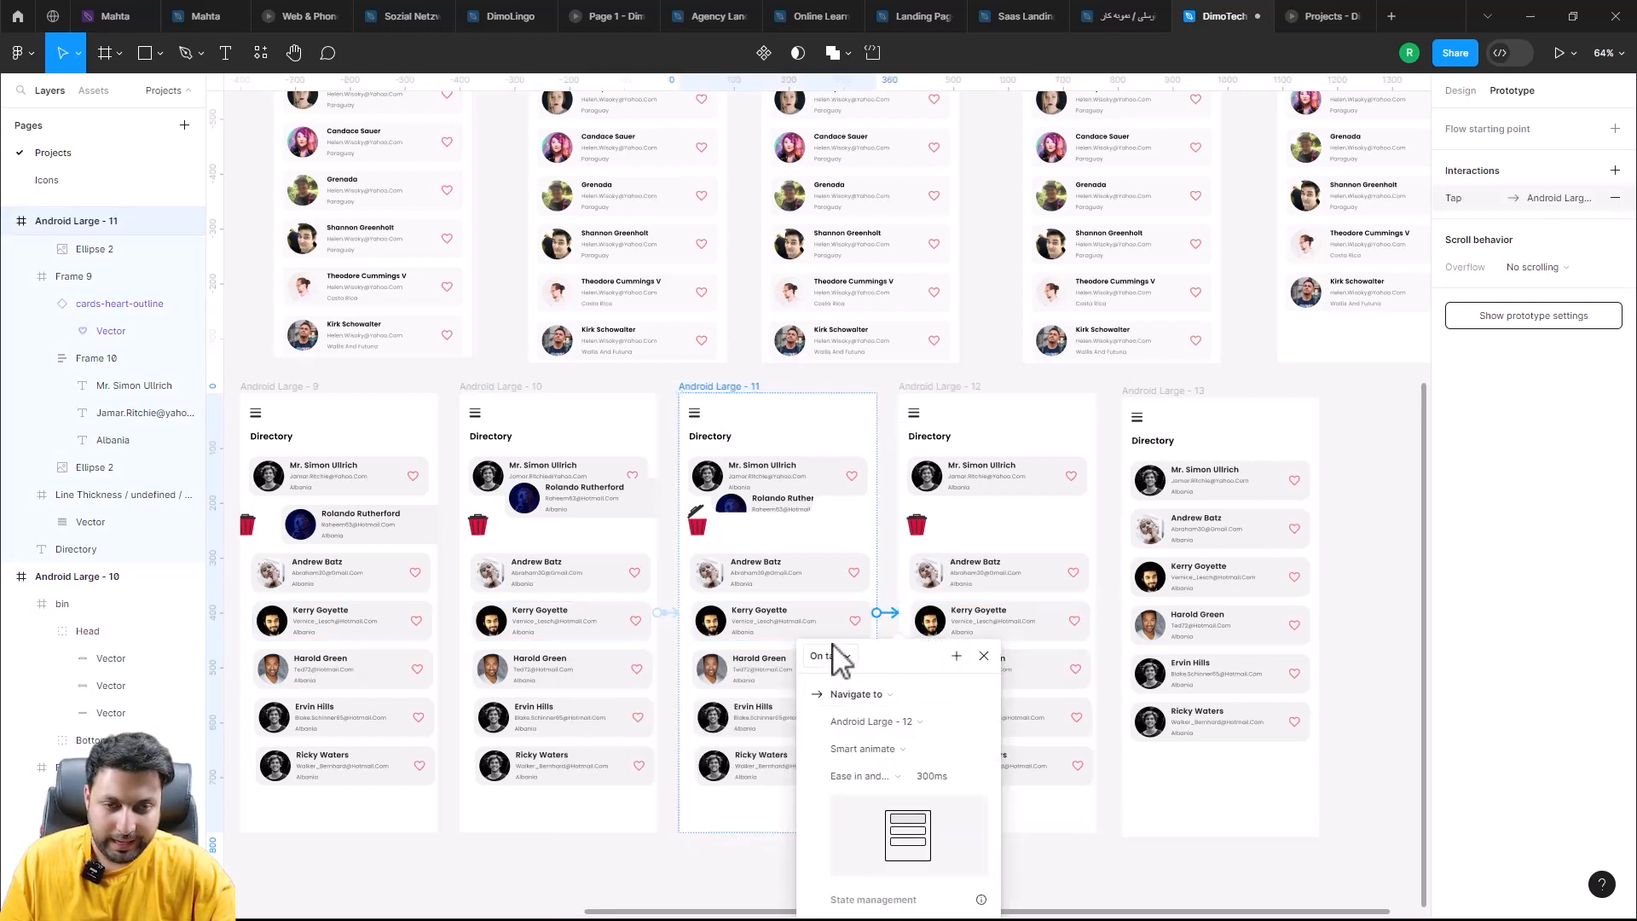
click(840, 657)
click(853, 866)
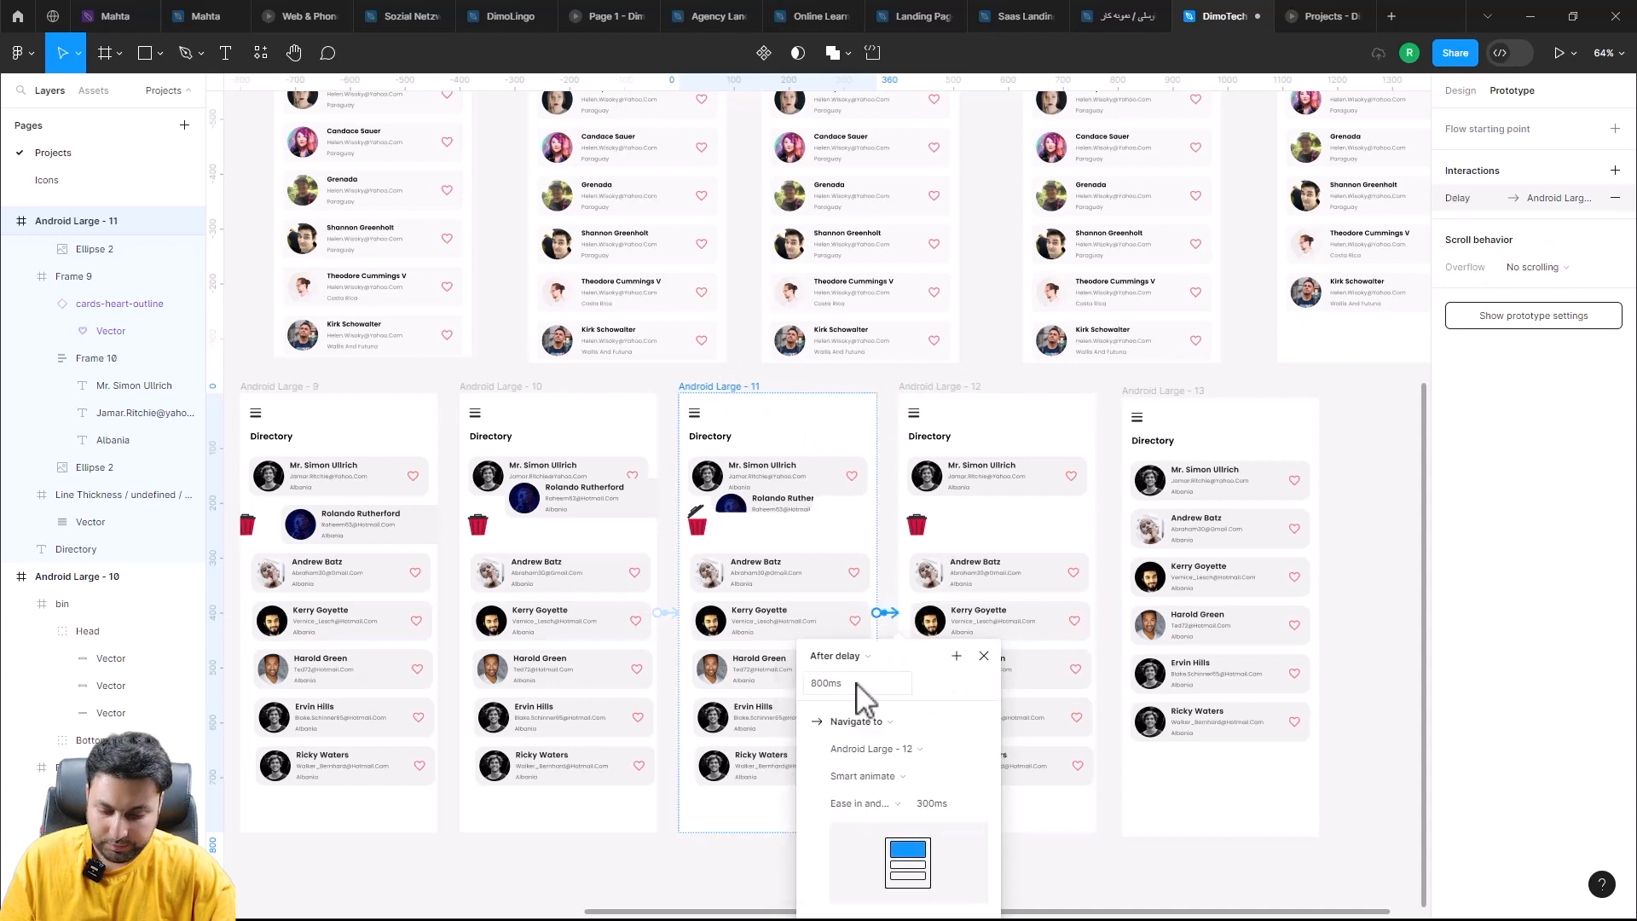
click(858, 685)
text(500)
key(Return)
scroll(970, 619, down, 2)
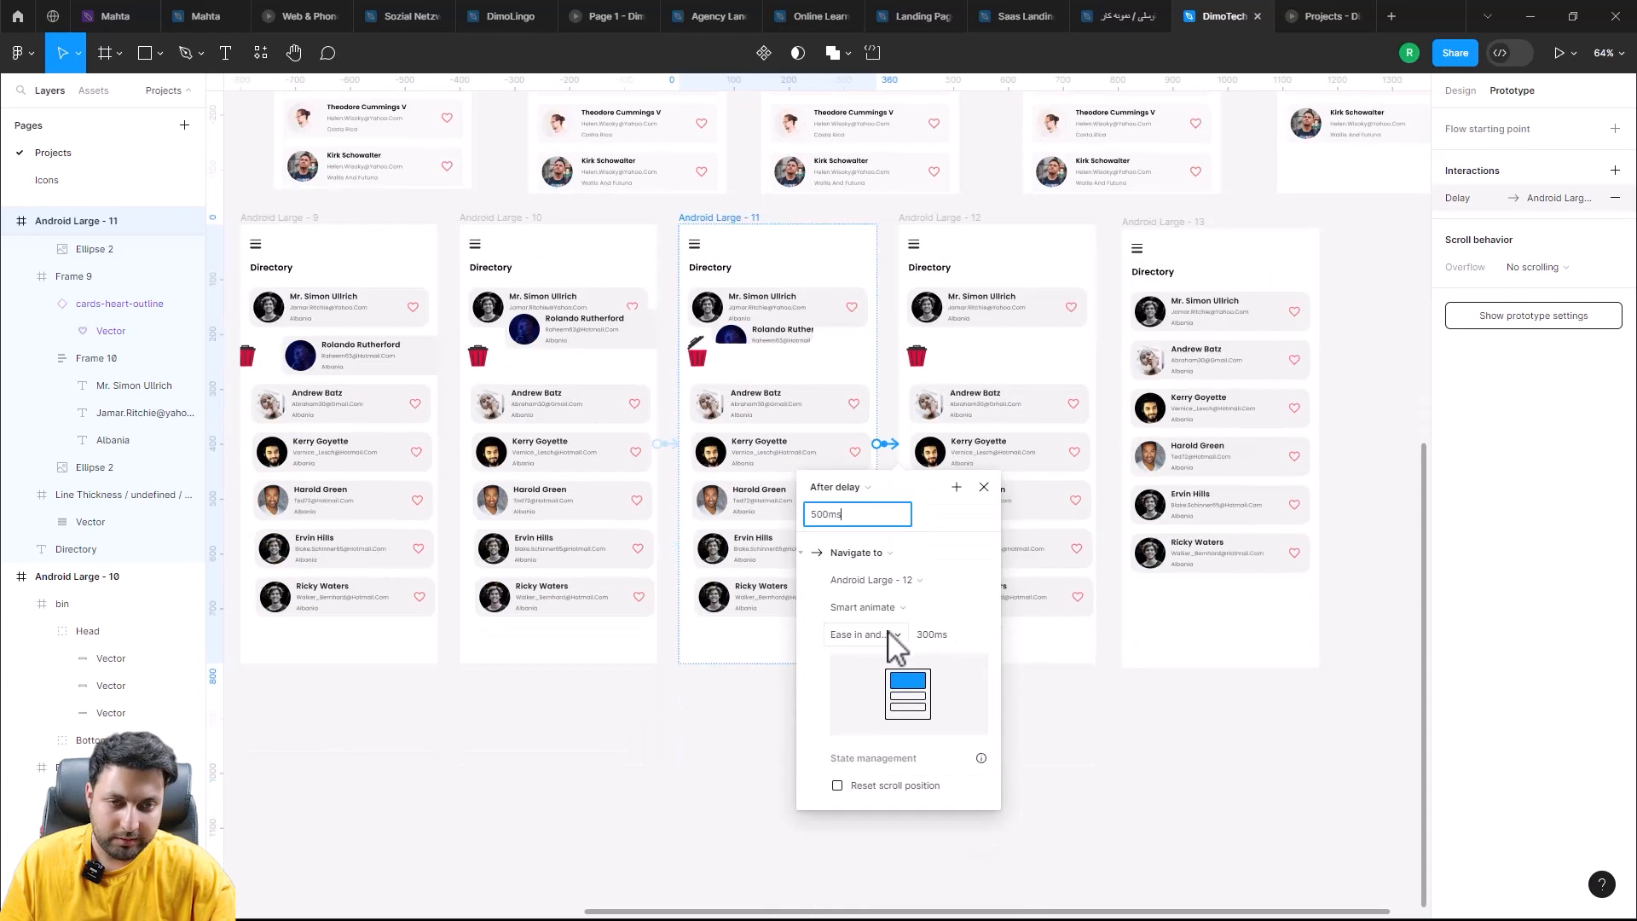
Step: Link the Android Large - 12 frame to Android Large - 13 with a 500 ms After delay Smart animate interaction
click(914, 220)
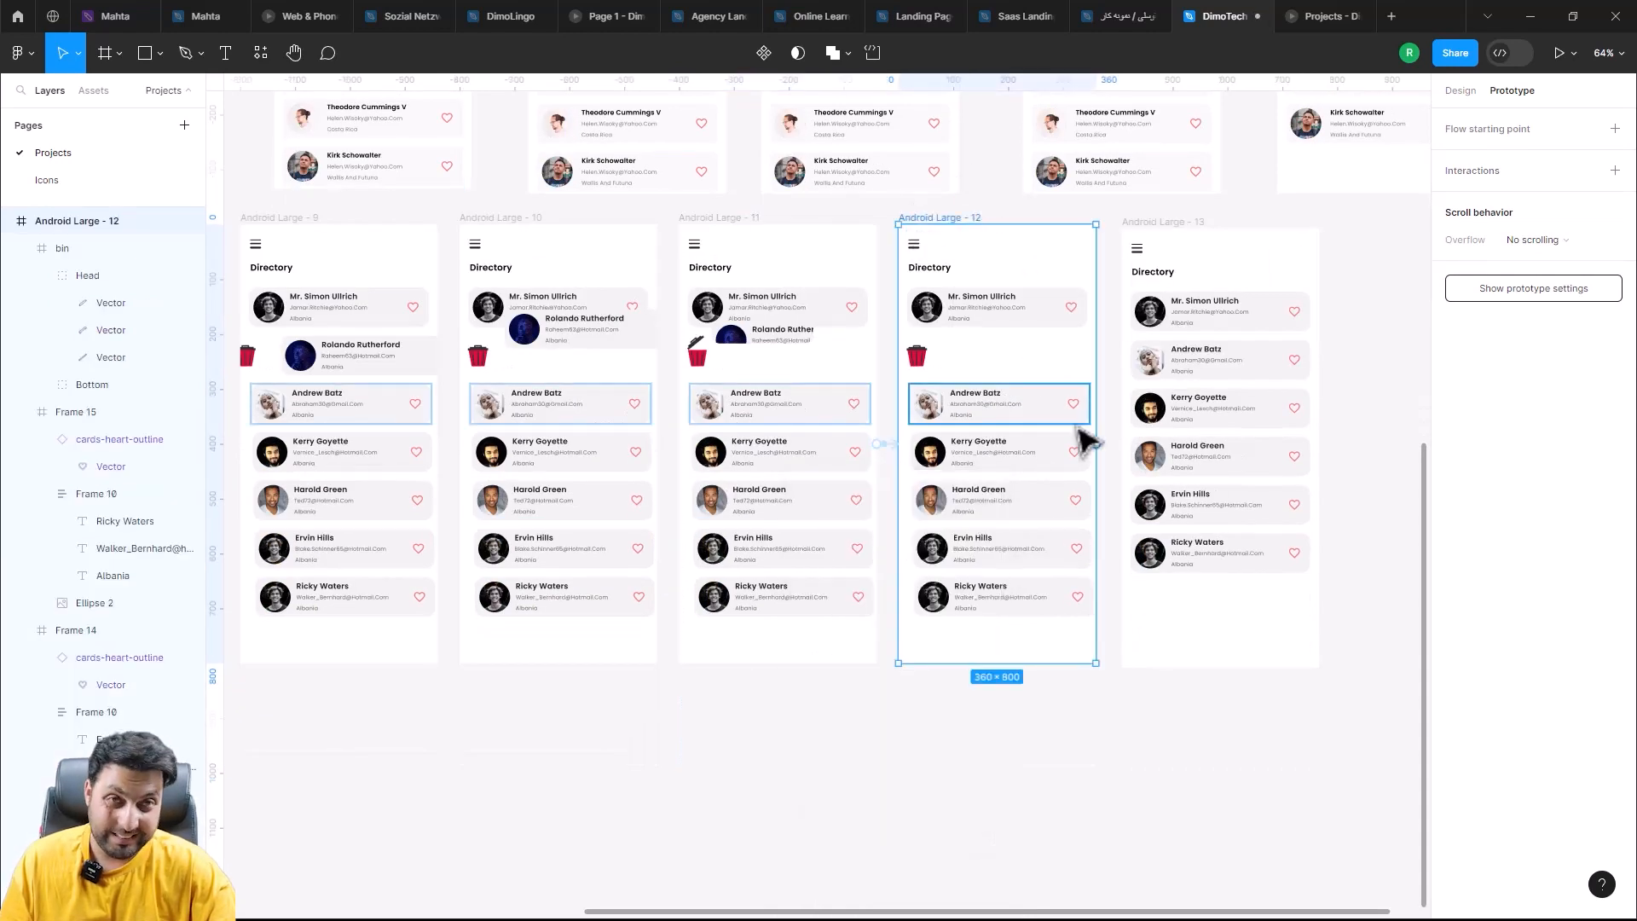
drag(1098, 445, 1170, 462)
click(1053, 492)
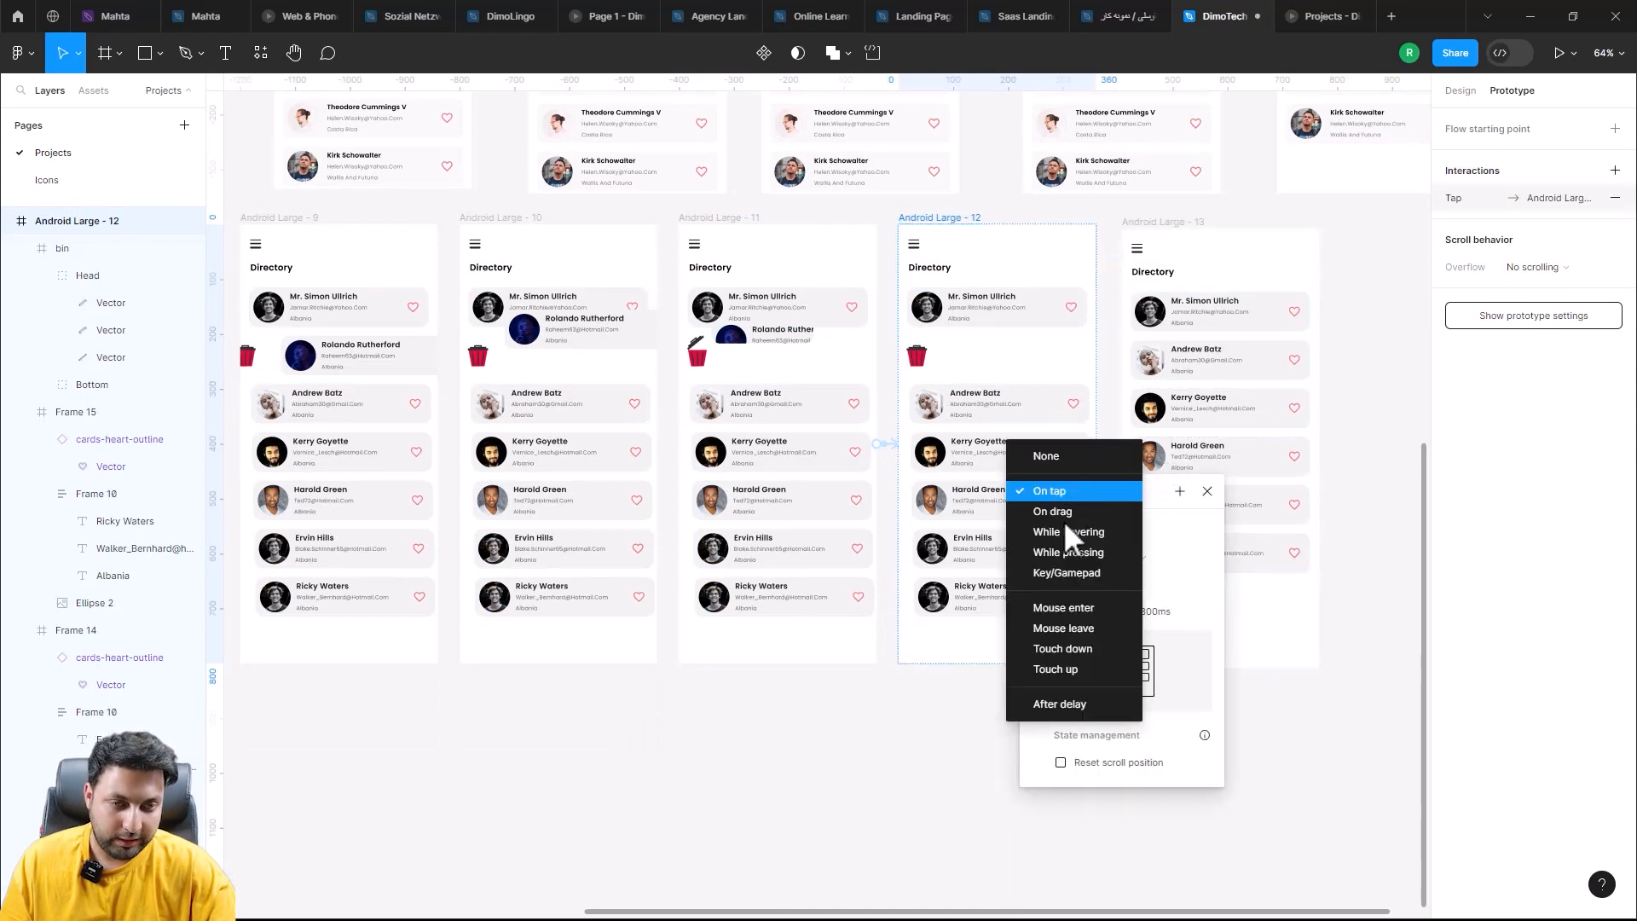
click(1067, 725)
click(1073, 495)
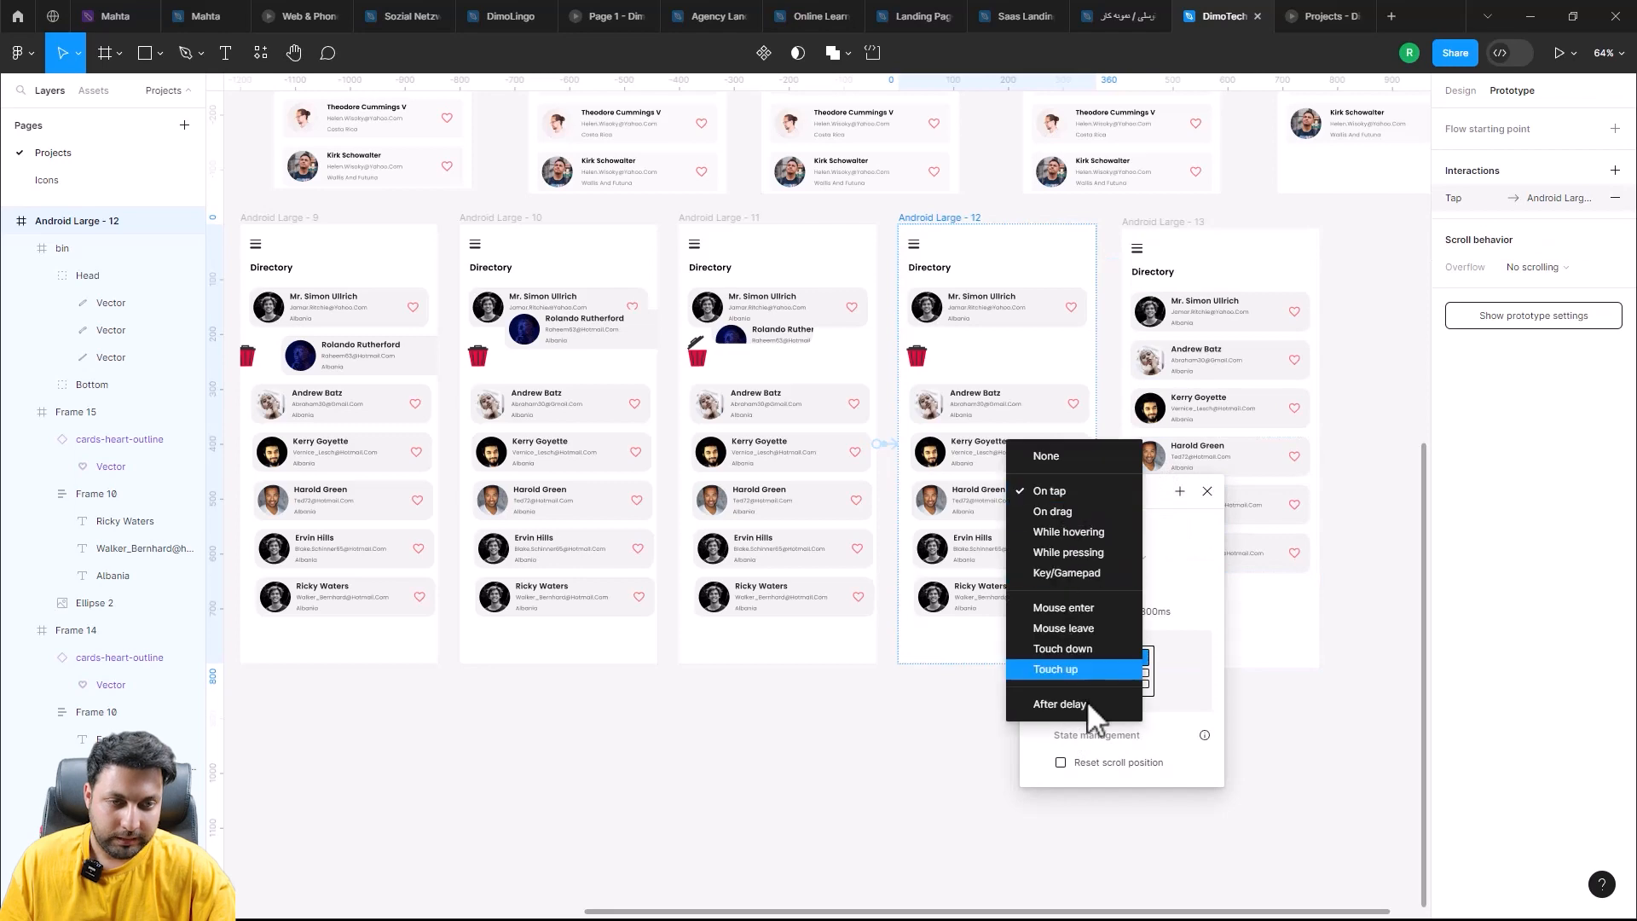
click(1086, 704)
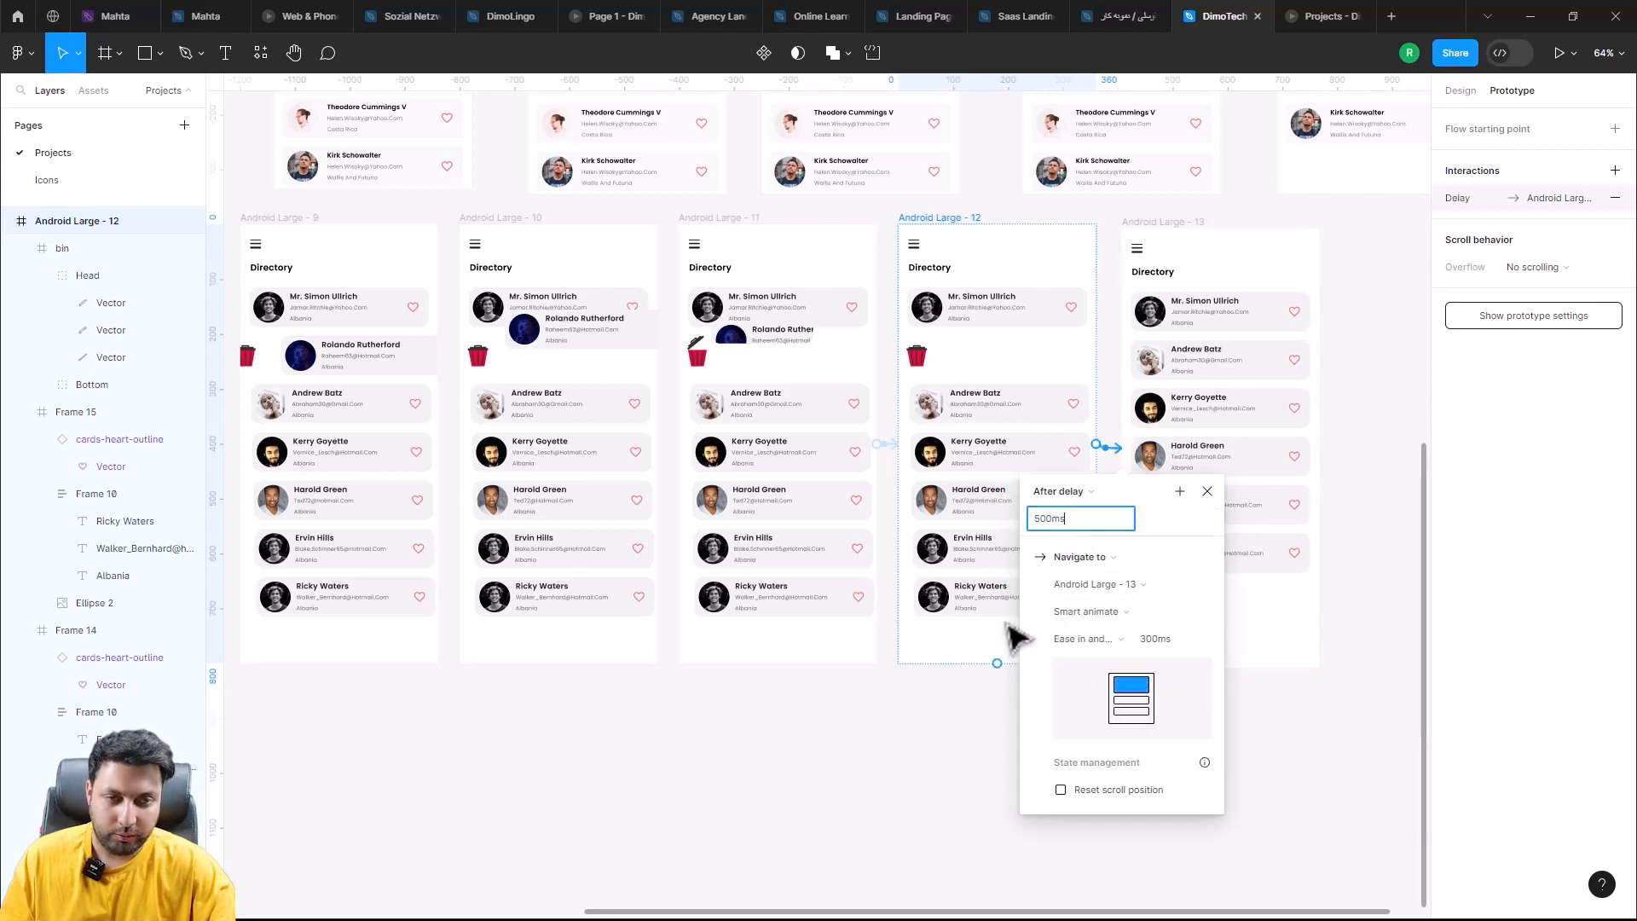
Step: Preview Flow 2 from Android Large - 8, swipe the second contact card toward the right, and return to the DimoTech design file
scroll(1005, 624, down, 3)
click(829, 725)
drag(713, 639, 932, 691)
click(656, 420)
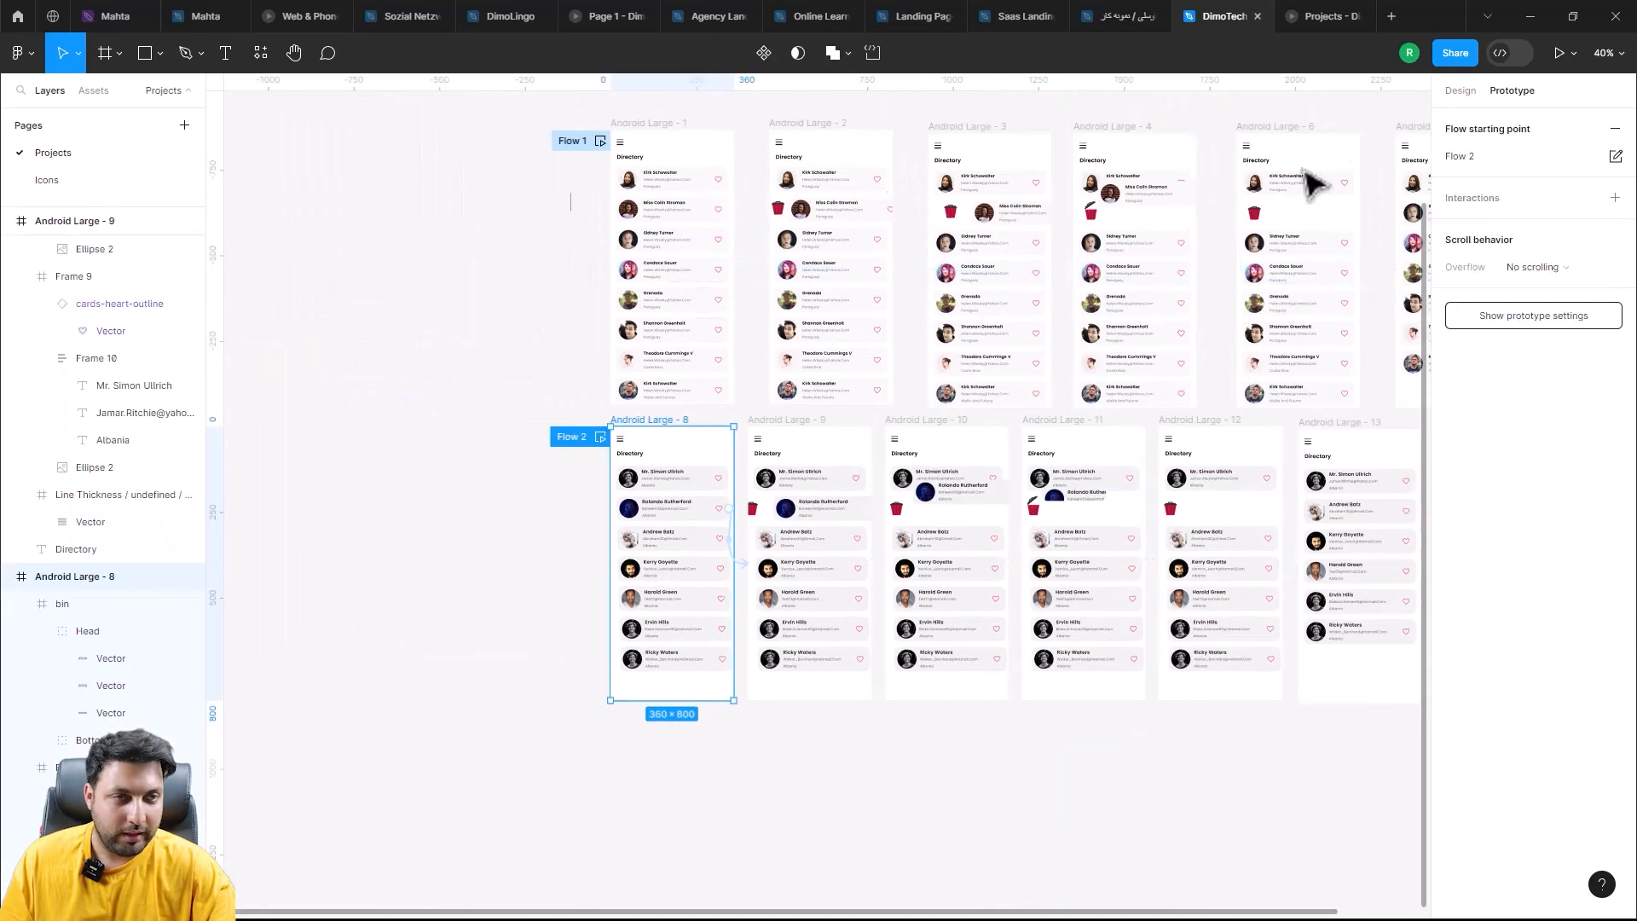
click(1559, 53)
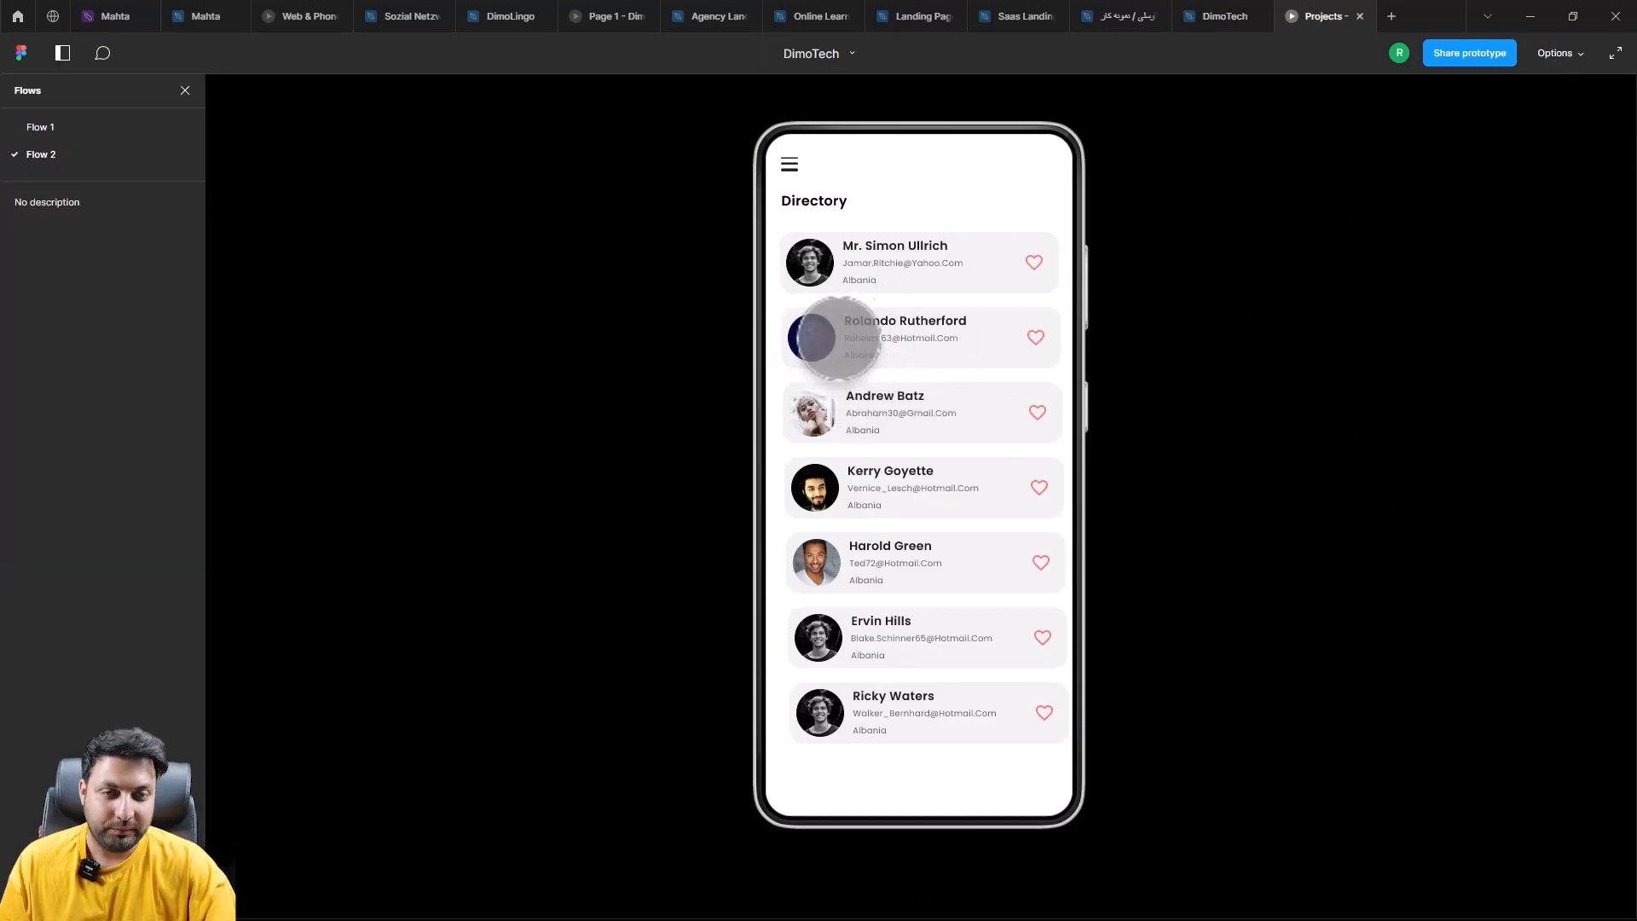
drag(849, 334, 1063, 345)
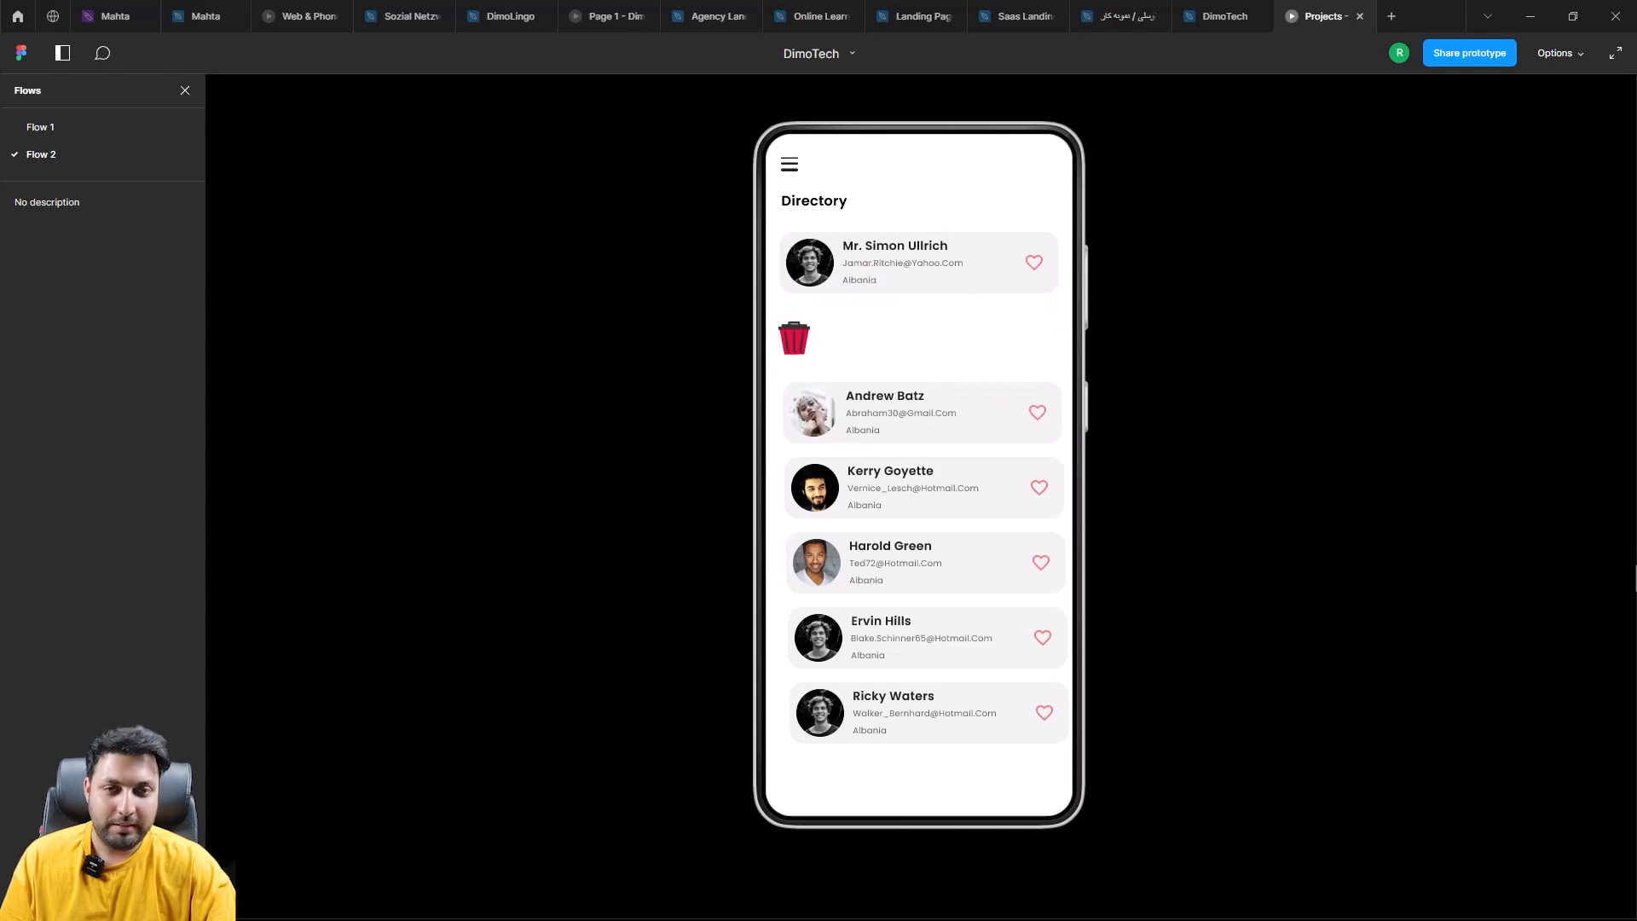
click(1225, 17)
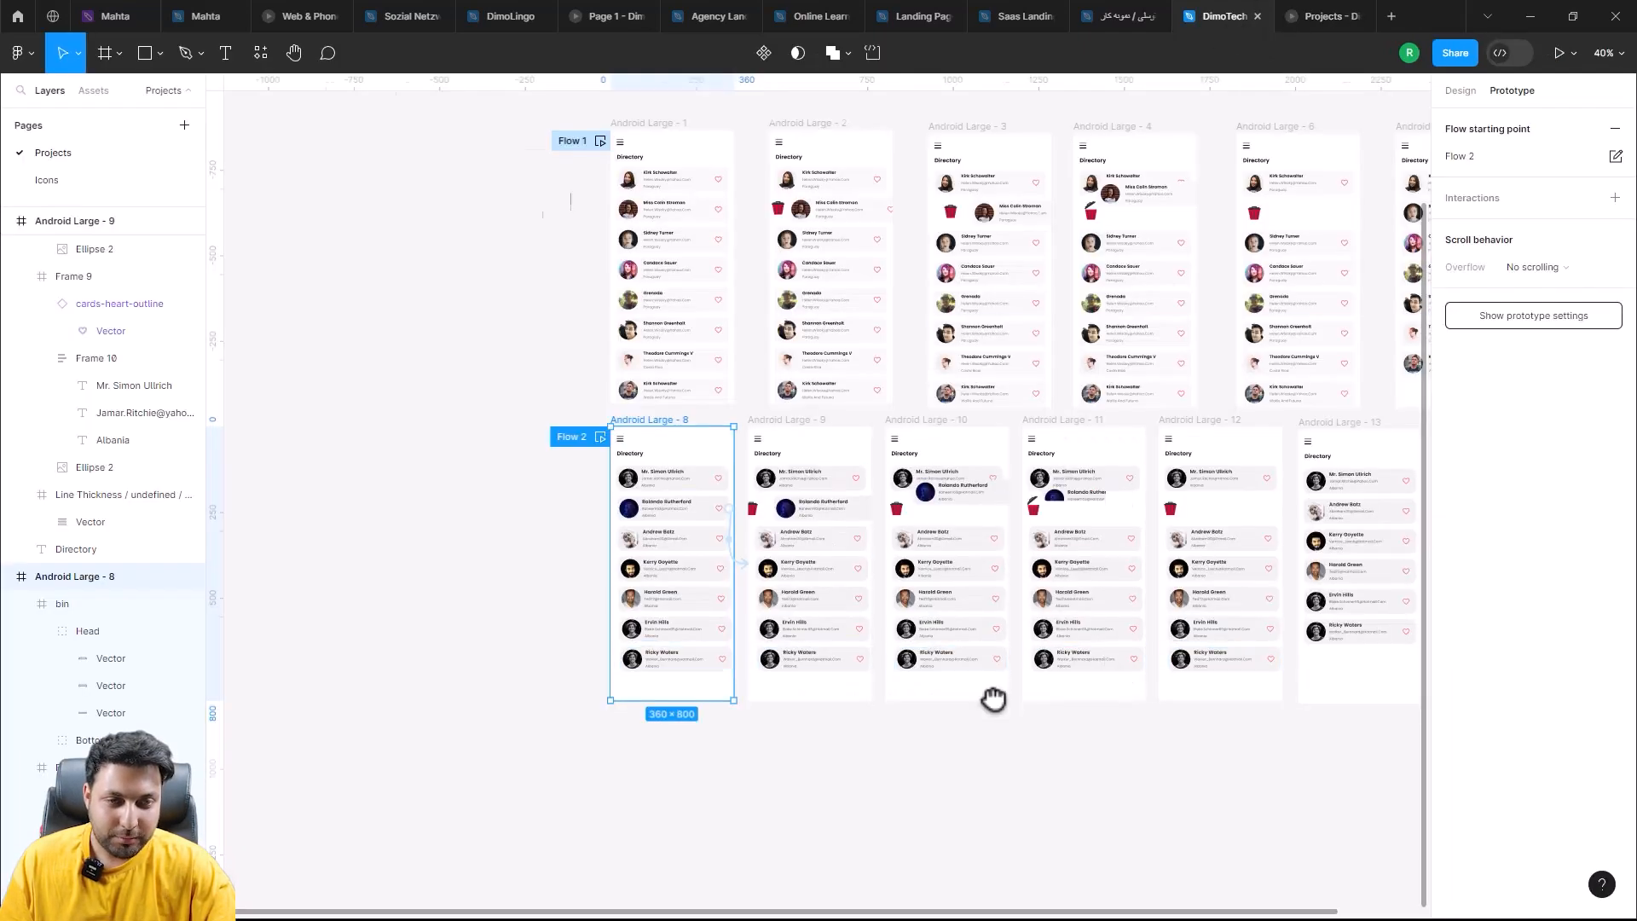
Step: Delete the Android Large - 11 frame and move Android Large - 12 and Android Large - 13 over to close the gap
scroll(993, 697, up, 5)
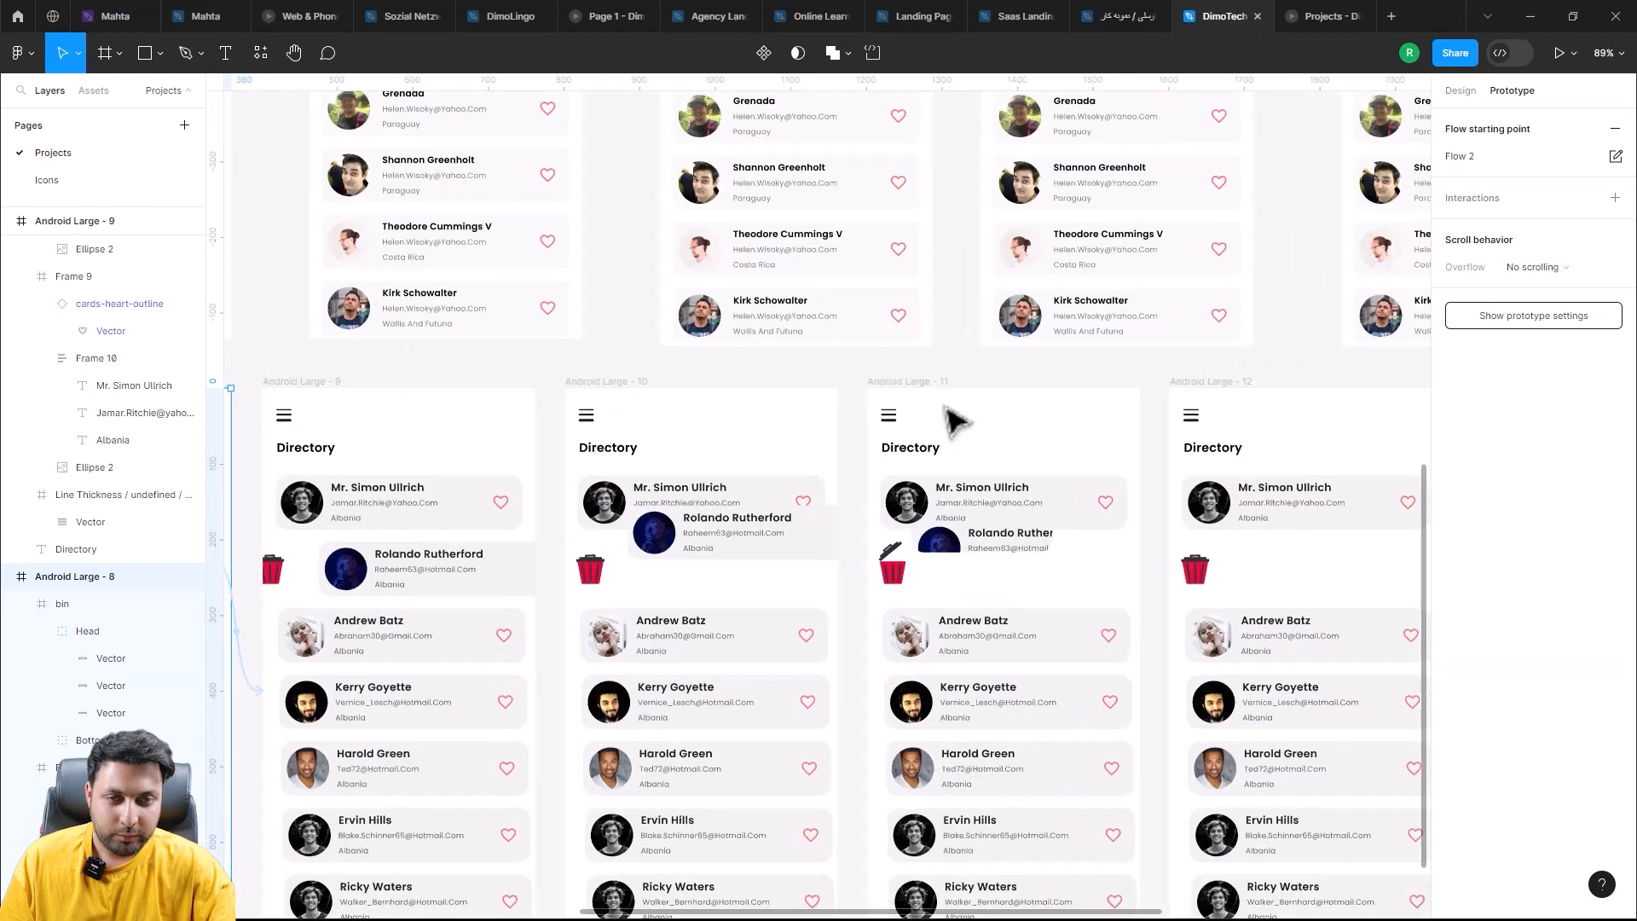
click(906, 382)
scroll(906, 384, down, 4)
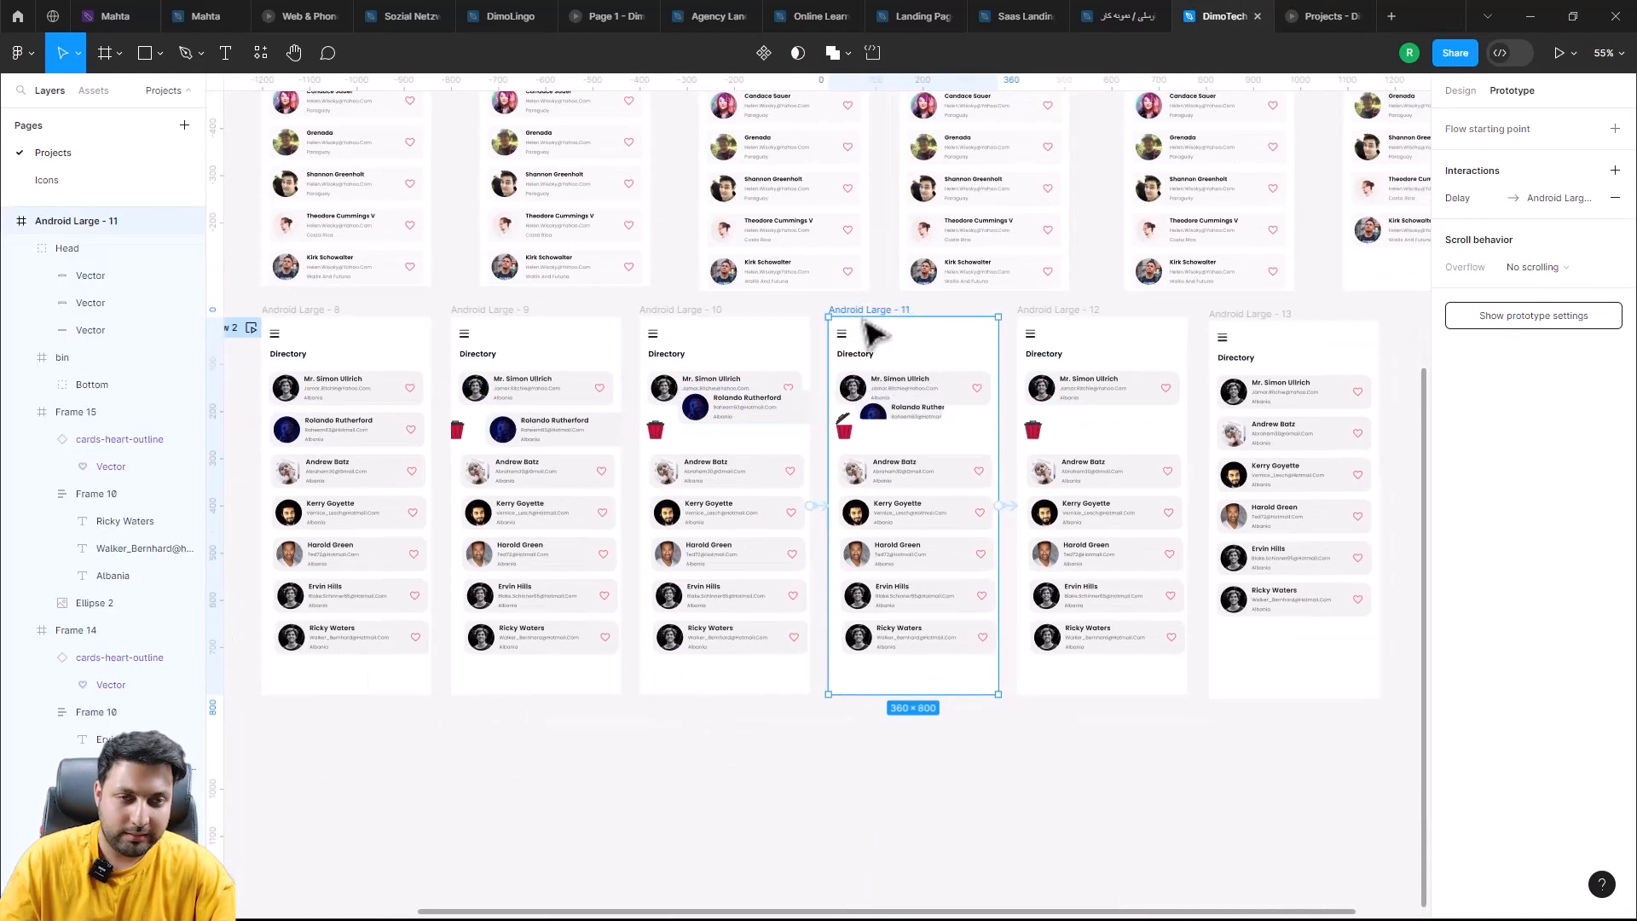
key(Delete)
click(1048, 321)
drag(1049, 321, 916, 320)
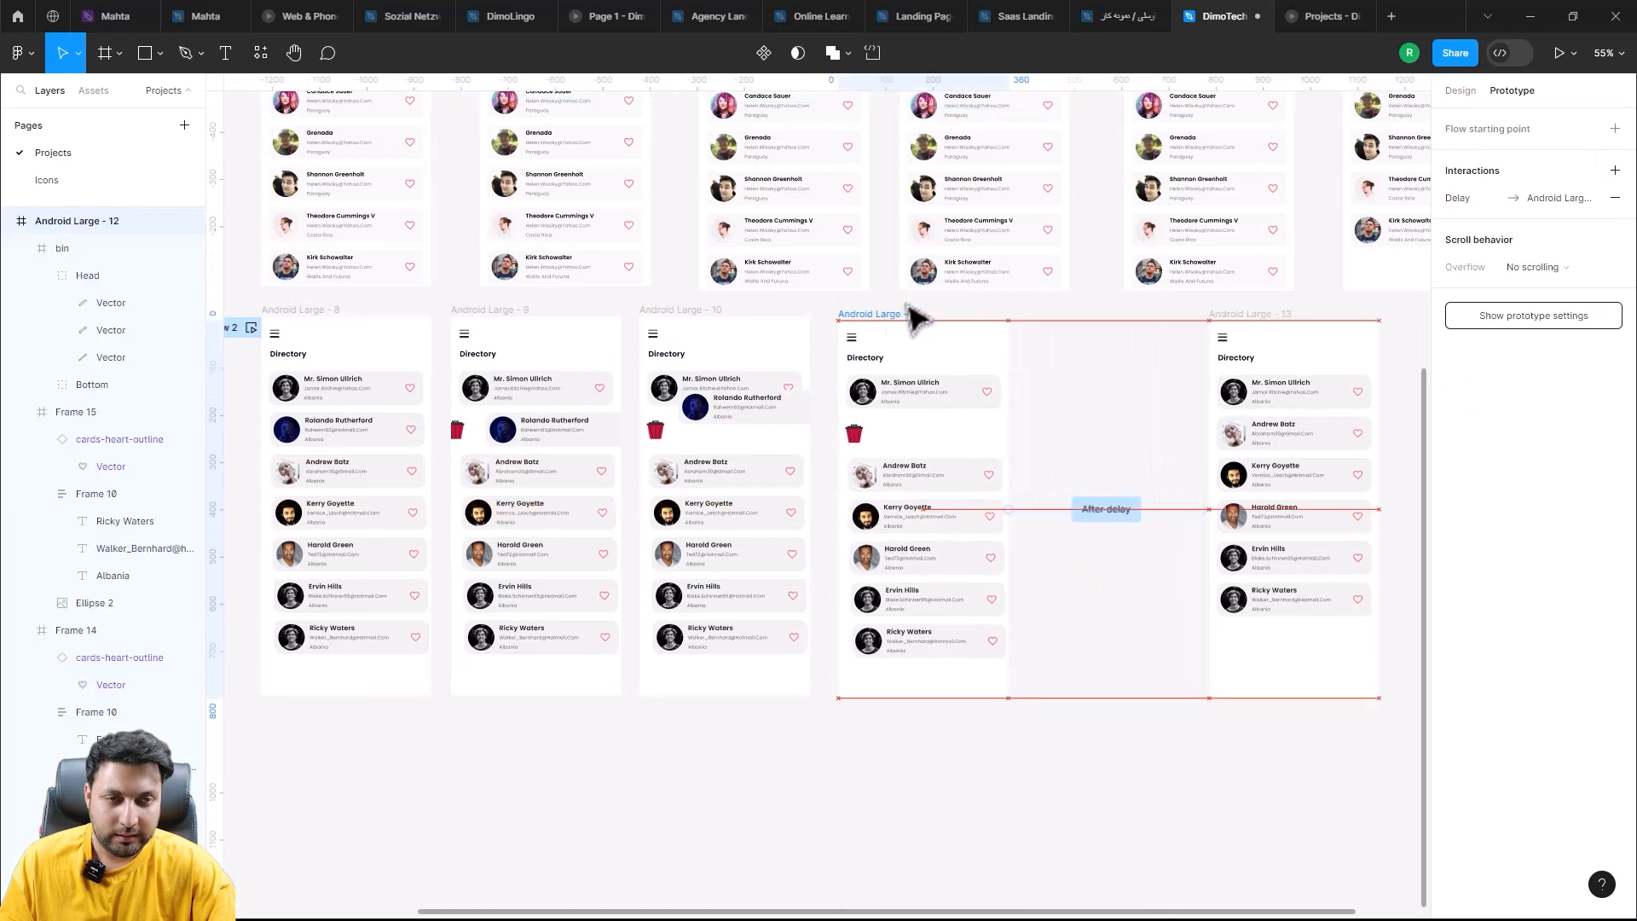
drag(1270, 317, 1109, 320)
Step: Link the Android Large - 10 frame to Android Large - 12 with a 500 ms After delay Smart animate interaction
click(673, 311)
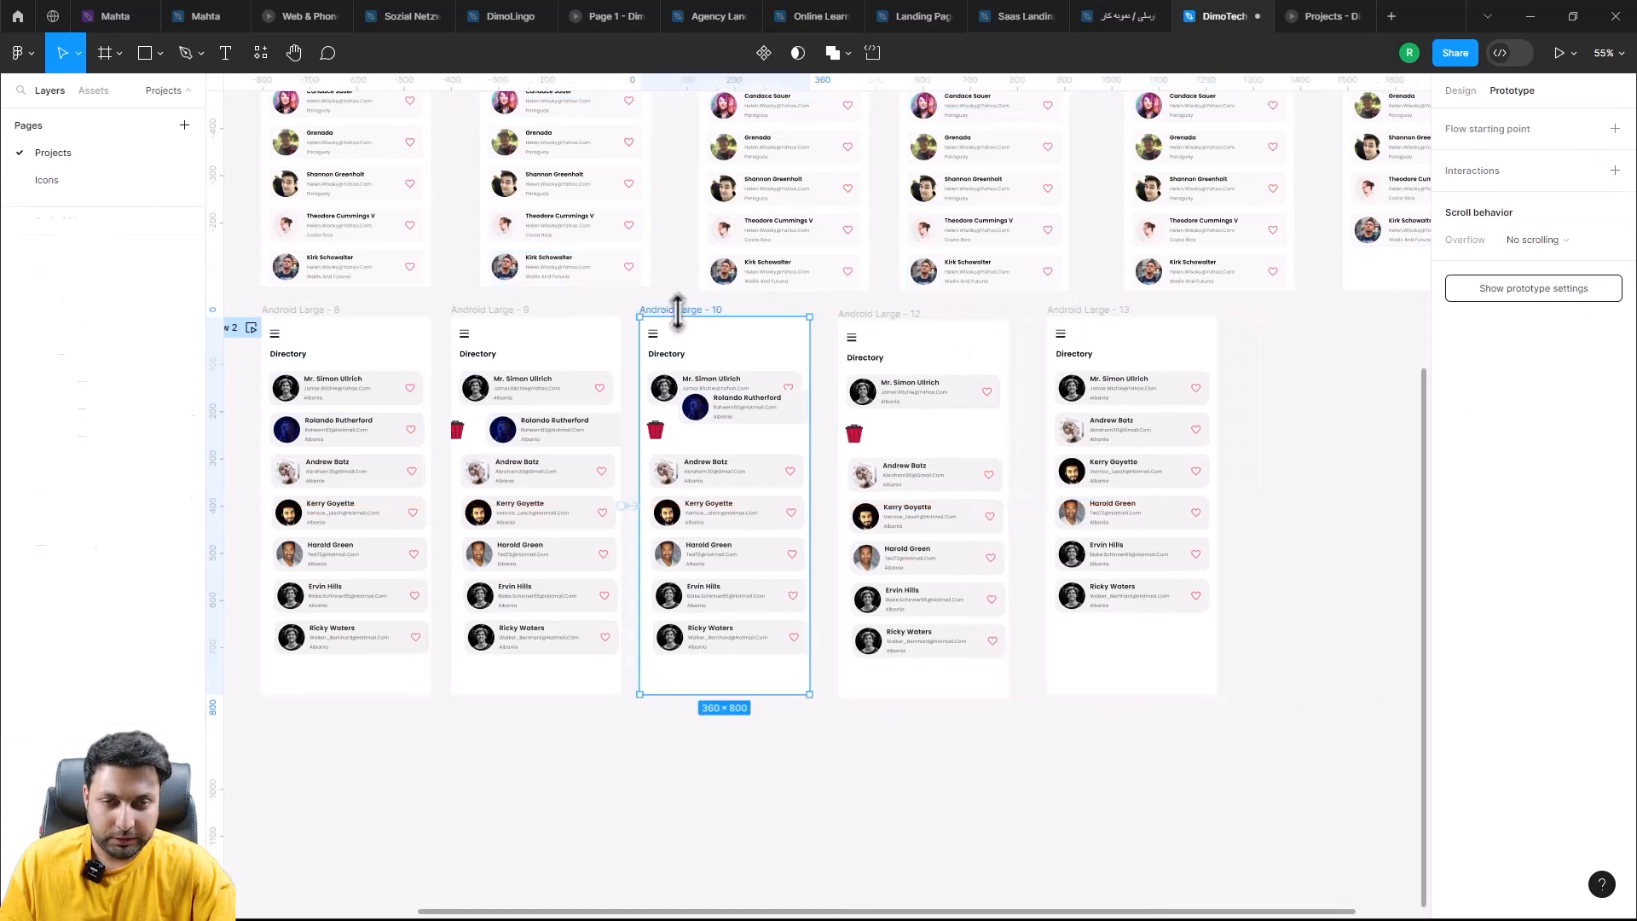
drag(809, 506, 886, 512)
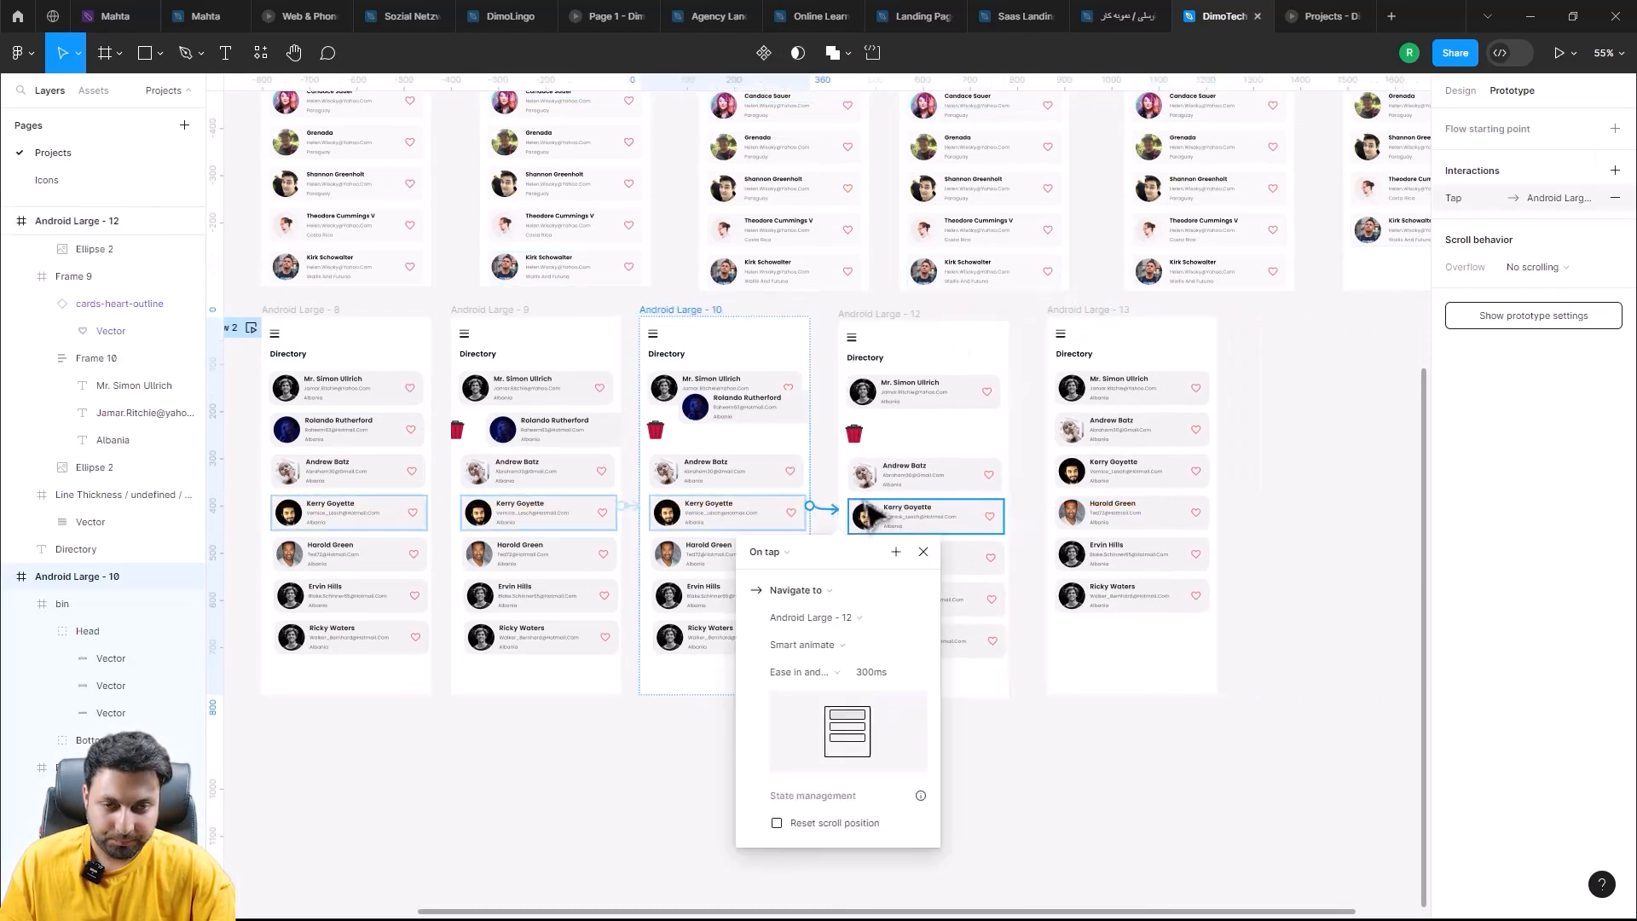
click(796, 553)
click(827, 762)
click(797, 582)
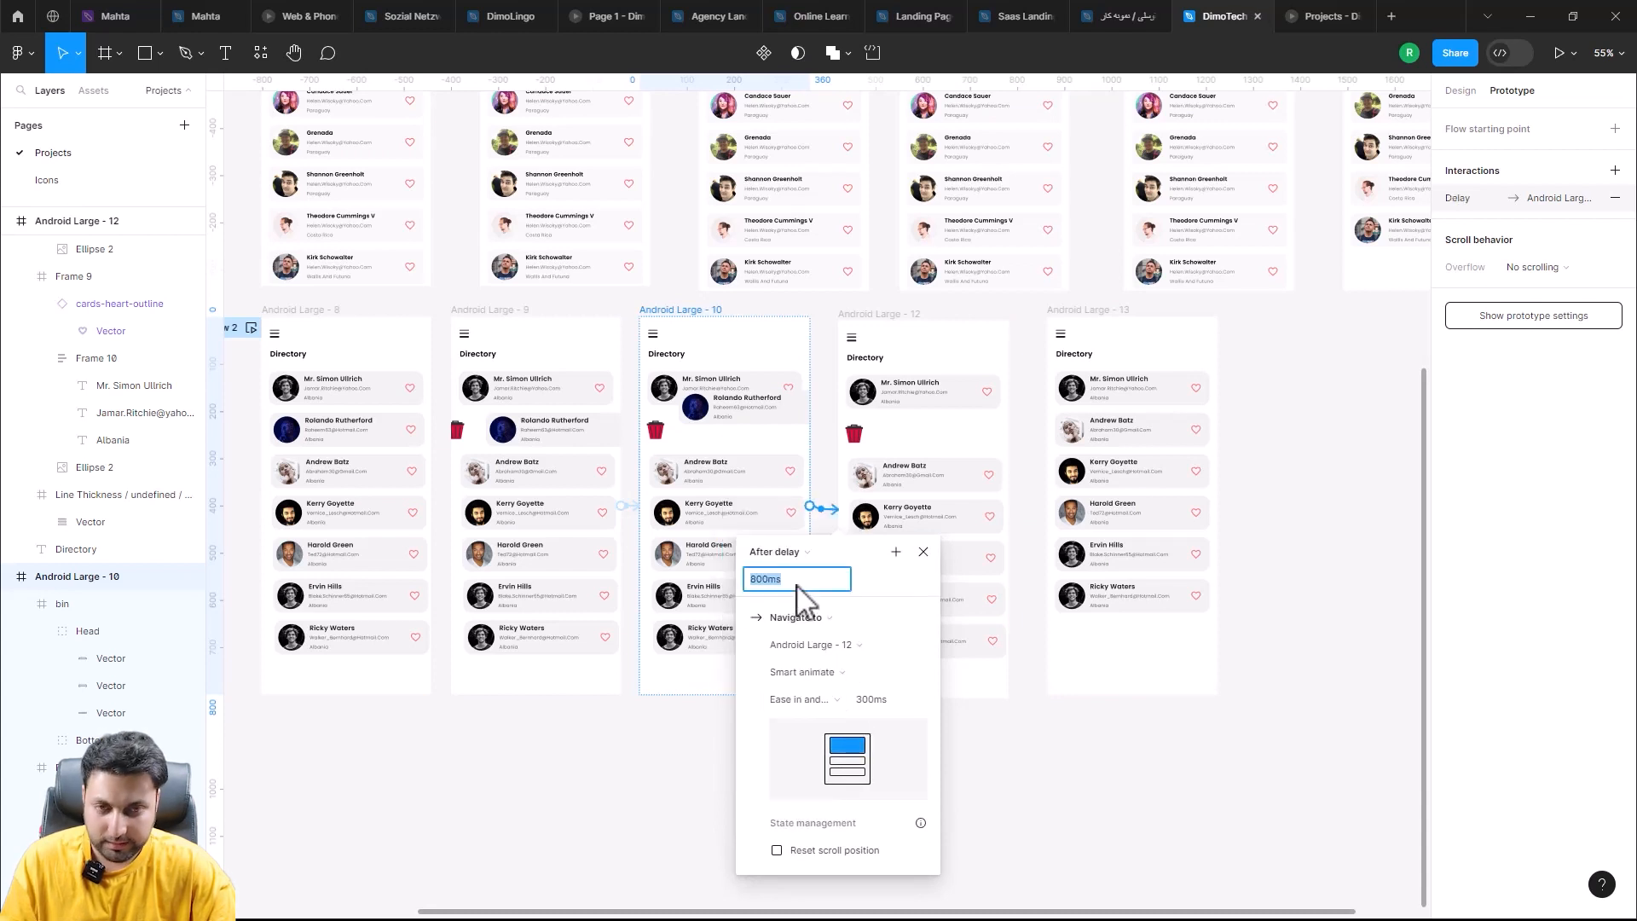
text(500ms)
click(1061, 808)
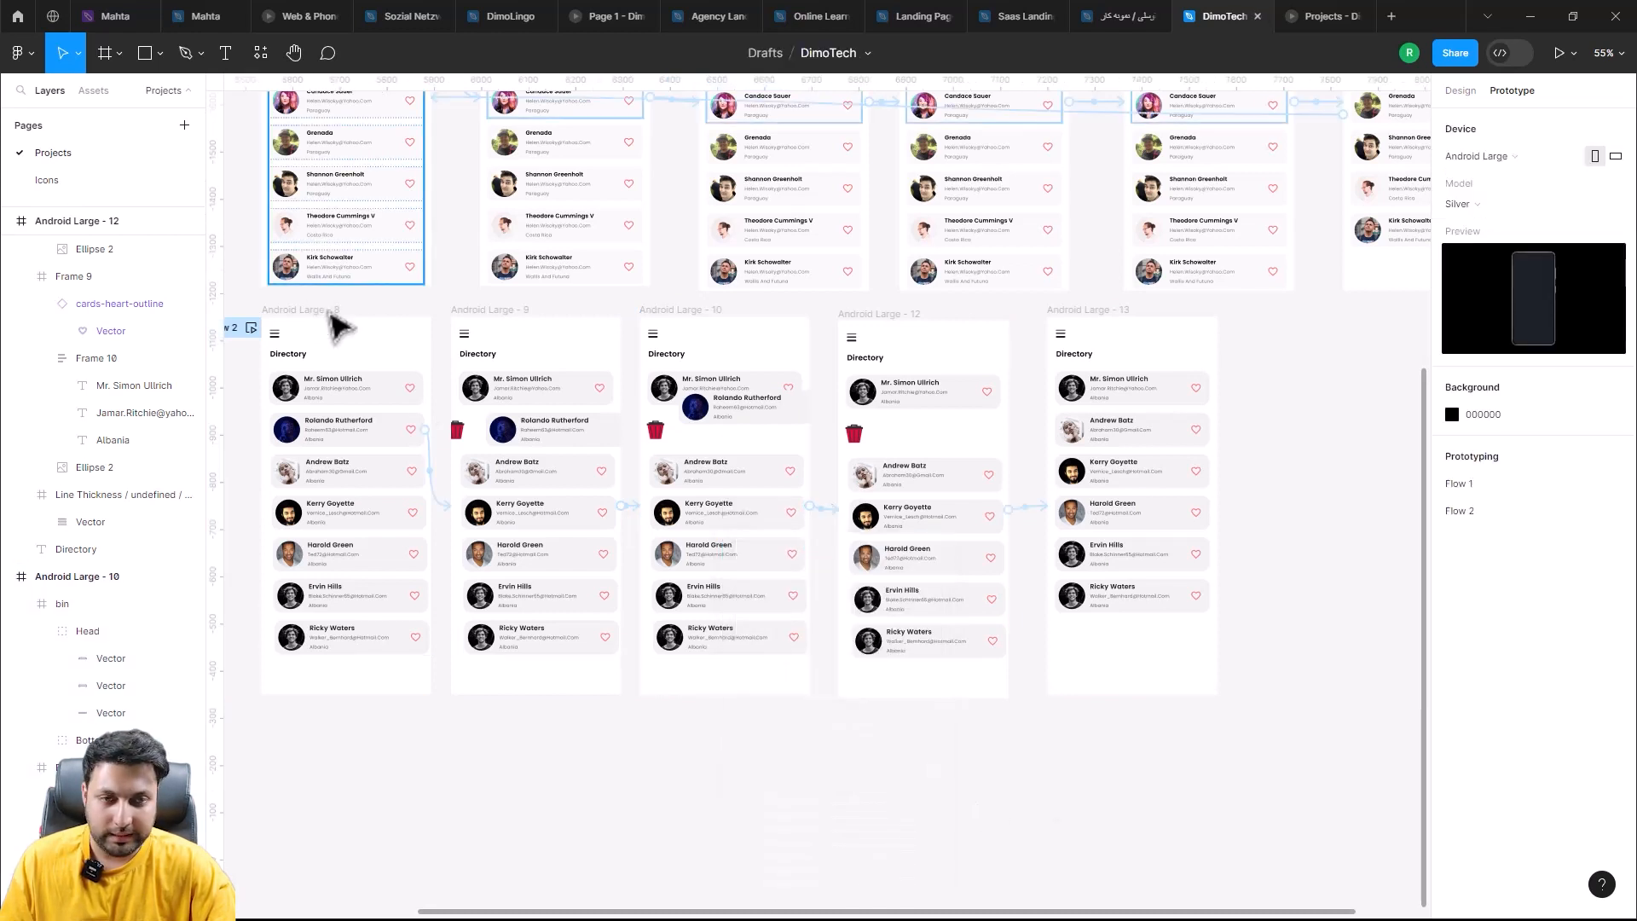
Step: Link the Android Large - 13 frame back to Android Large - 8 with an 800 ms After delay Smart animate interaction
click(1085, 311)
drag(1229, 500, 300, 657)
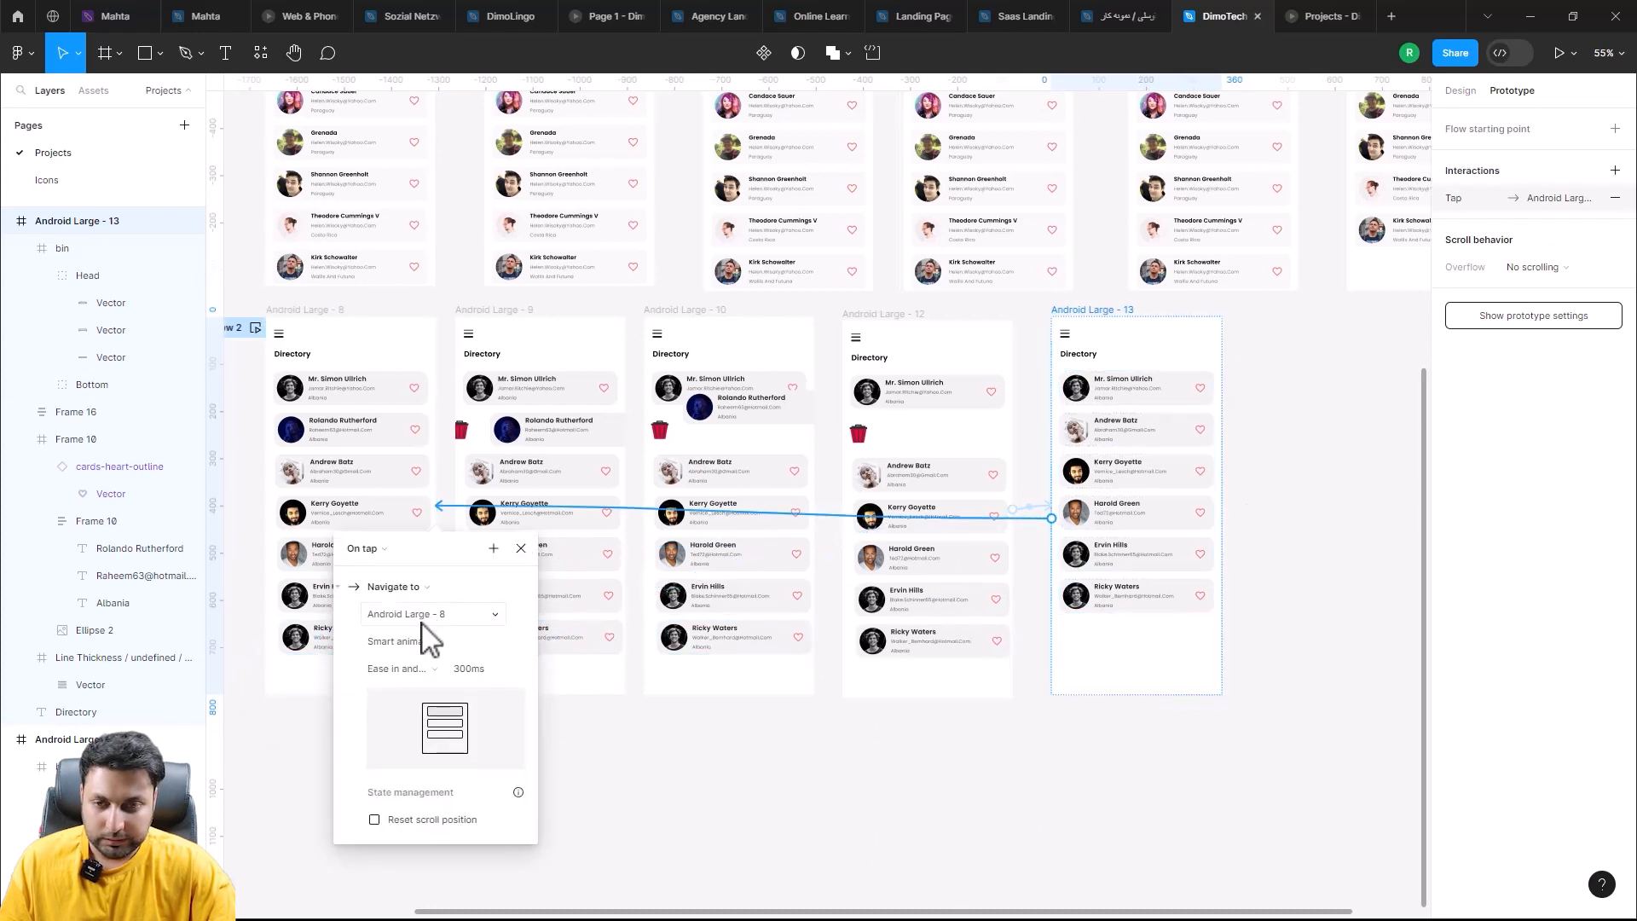
click(362, 549)
click(382, 759)
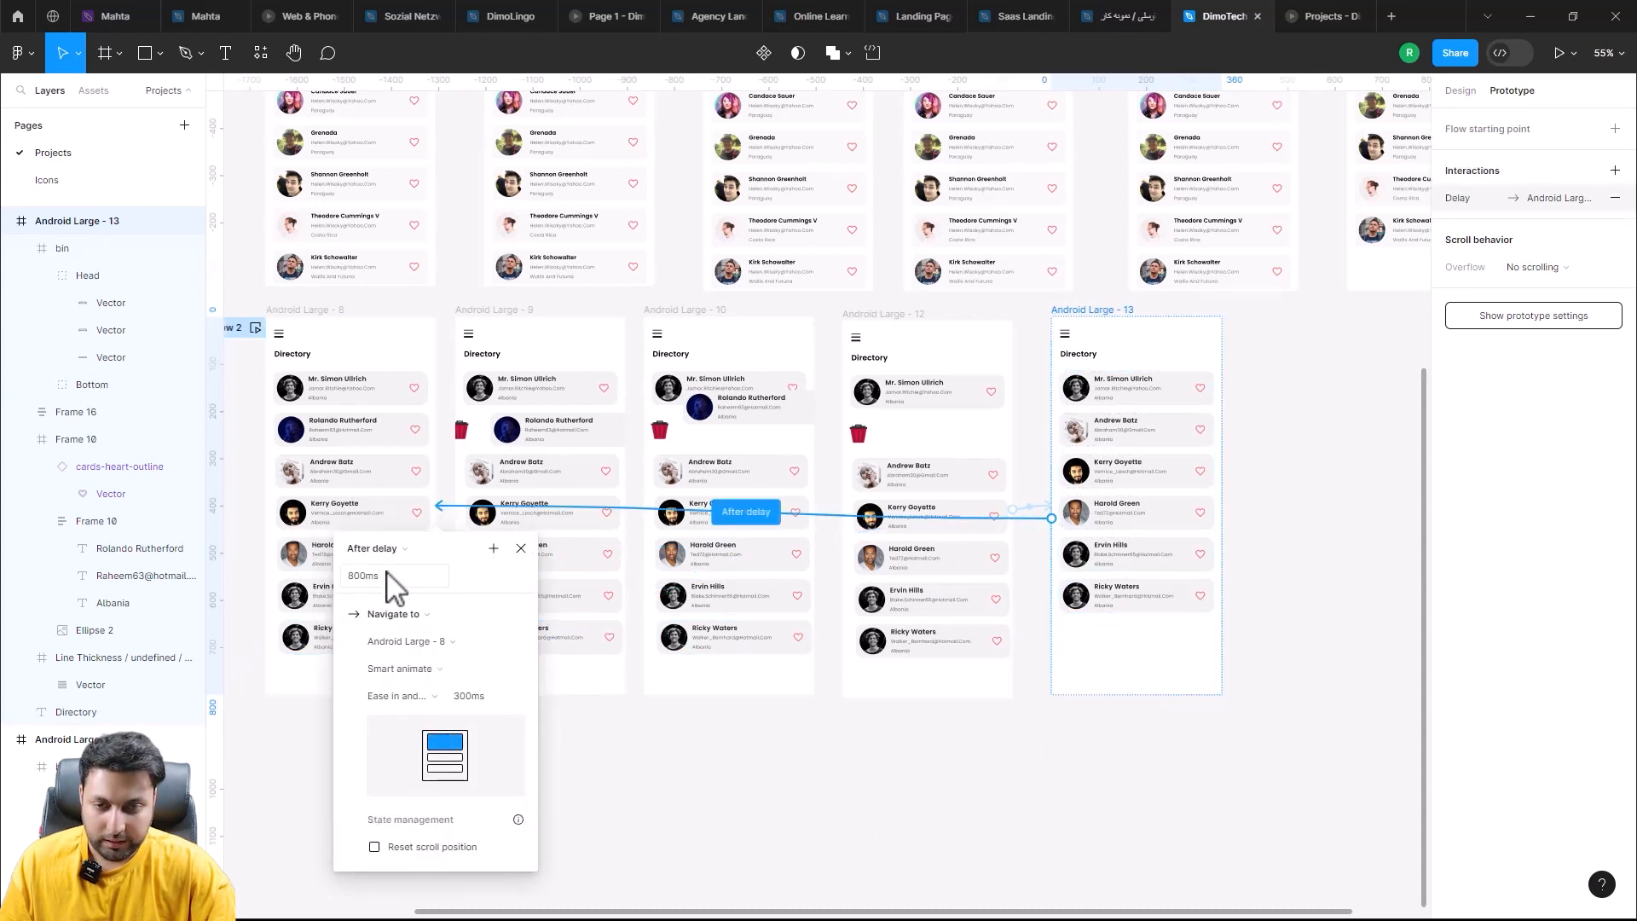
click(787, 860)
Step: Preview the revised Flow 2 starting from Android Large - 8 and return to the design file
click(290, 334)
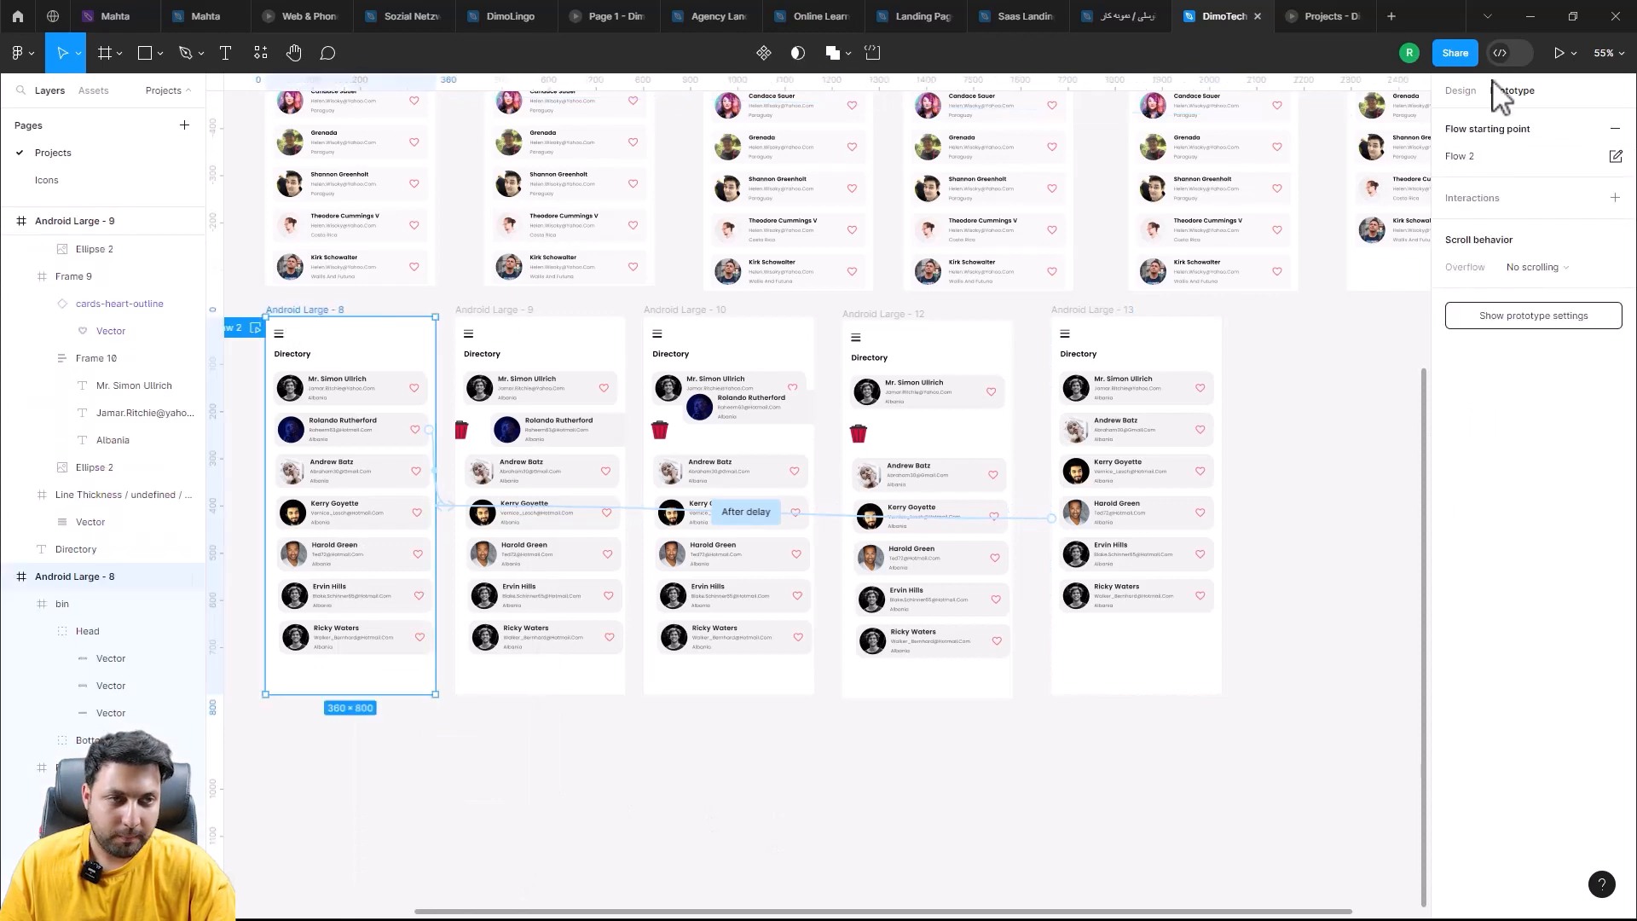
click(1558, 53)
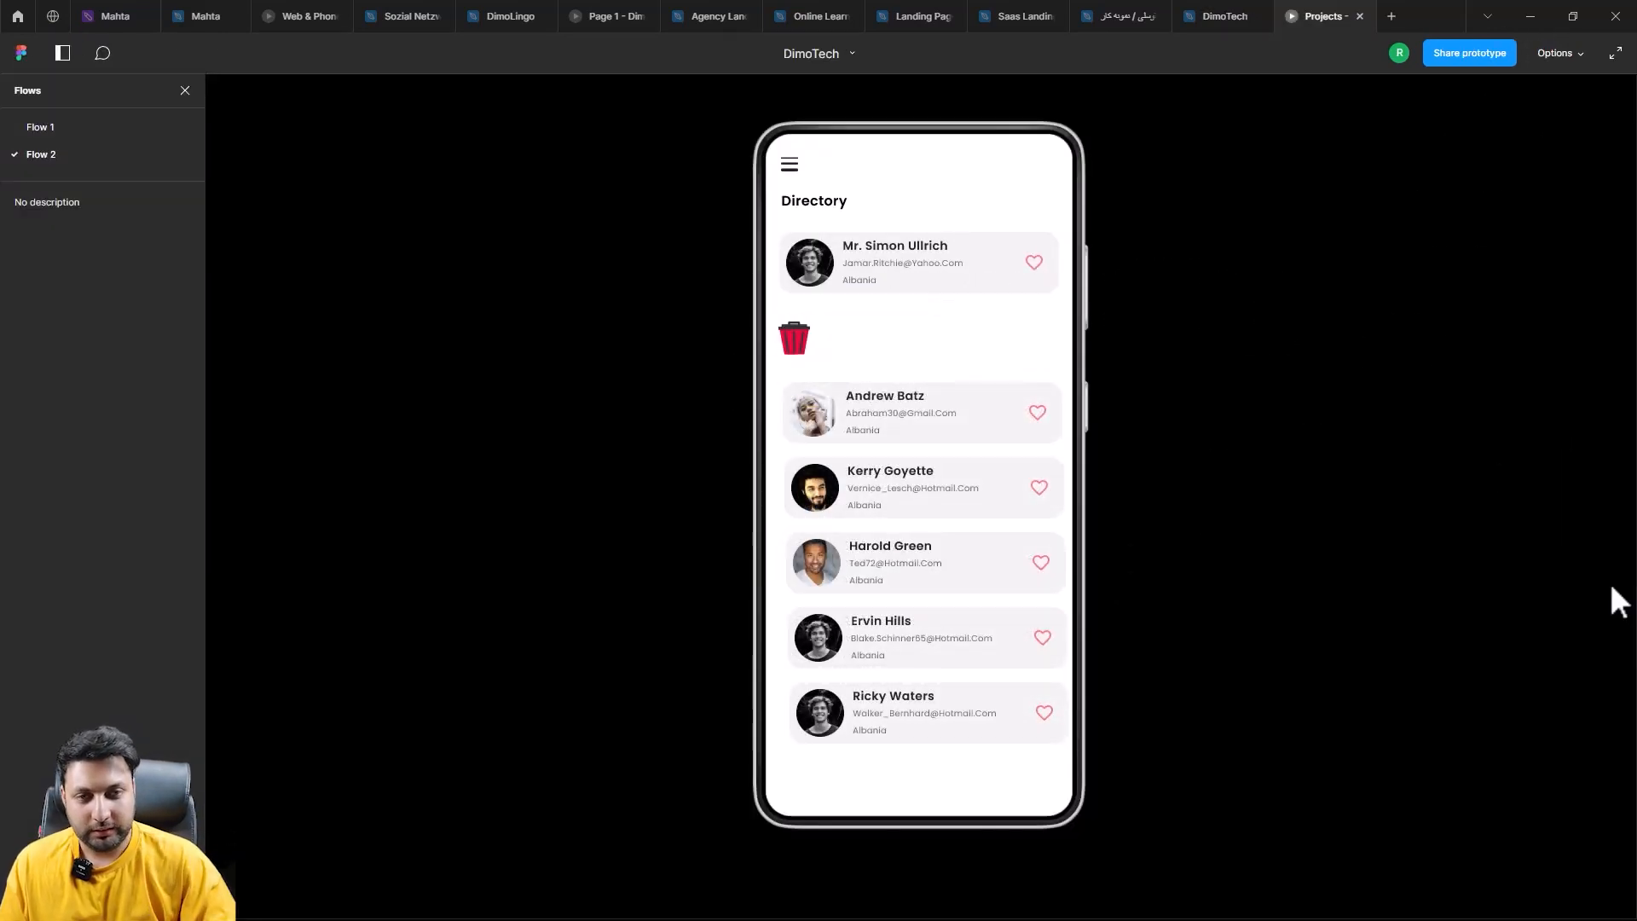
click(1236, 17)
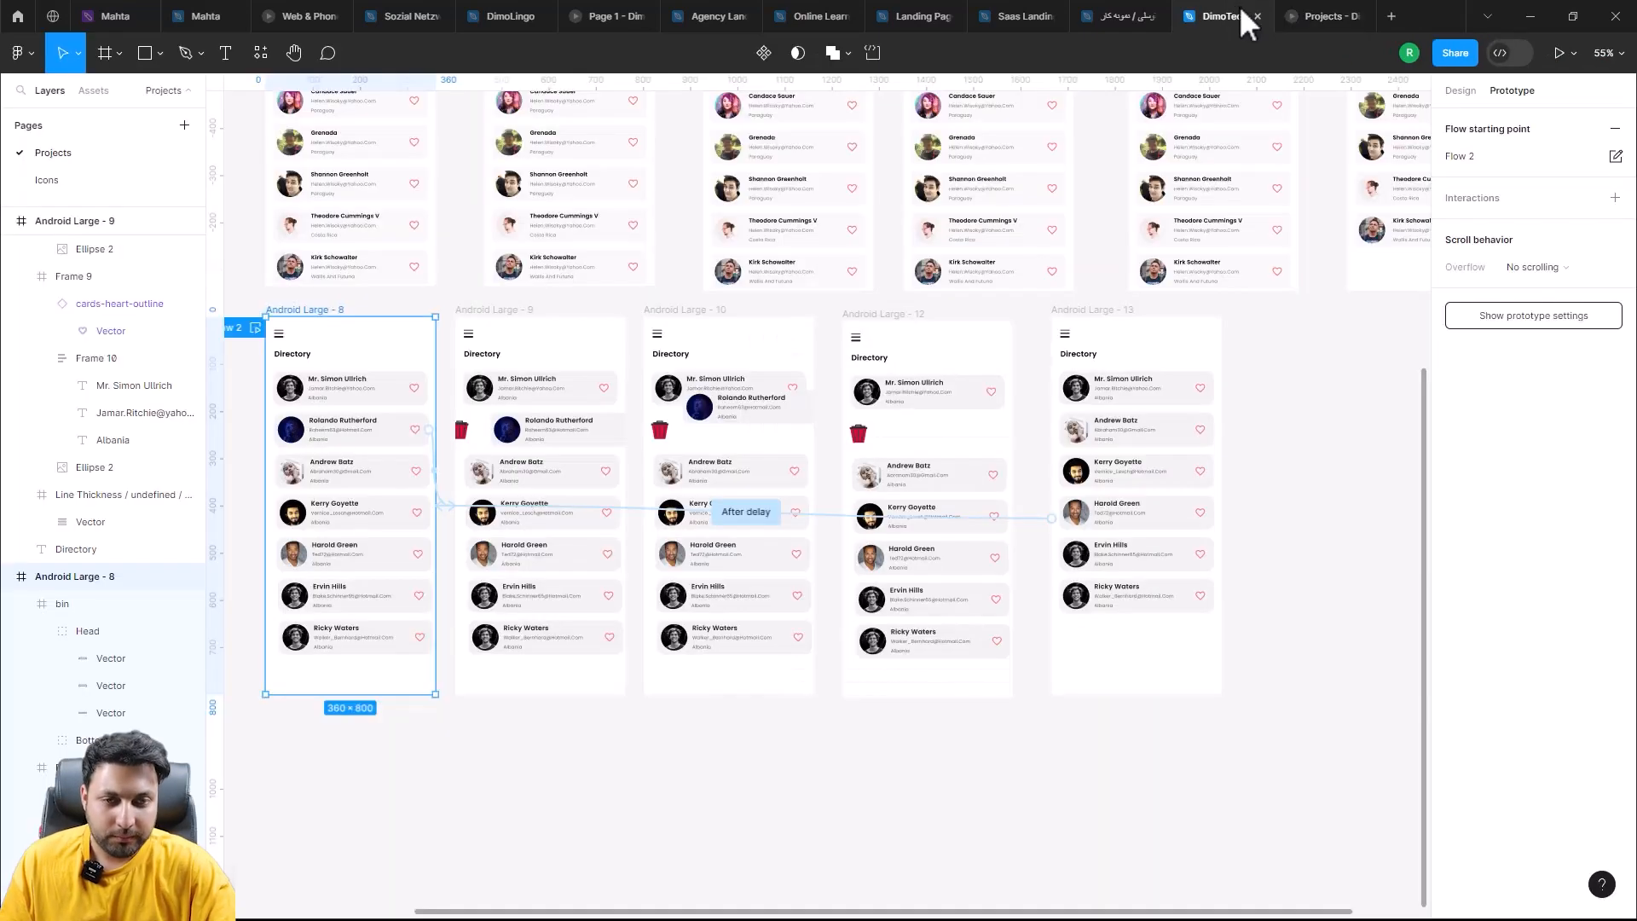
Step: Lift and tilt the bin's Head layer in Android Large - 10 so the bin stands open beneath the swiped card
scroll(852, 528, up, 10)
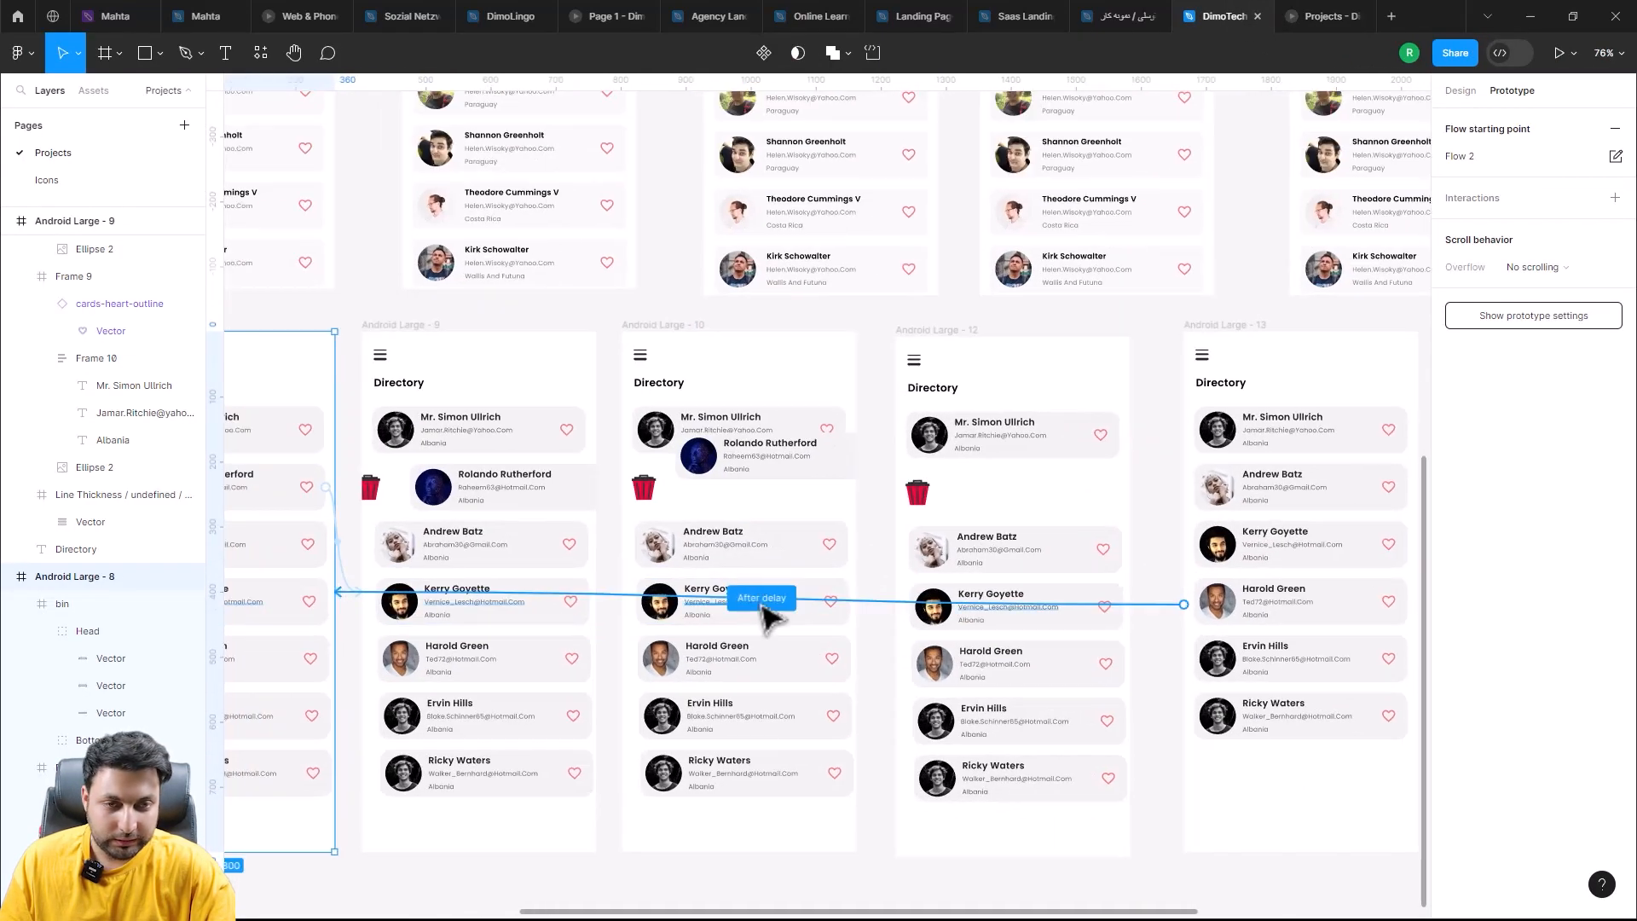
double_click(611, 392)
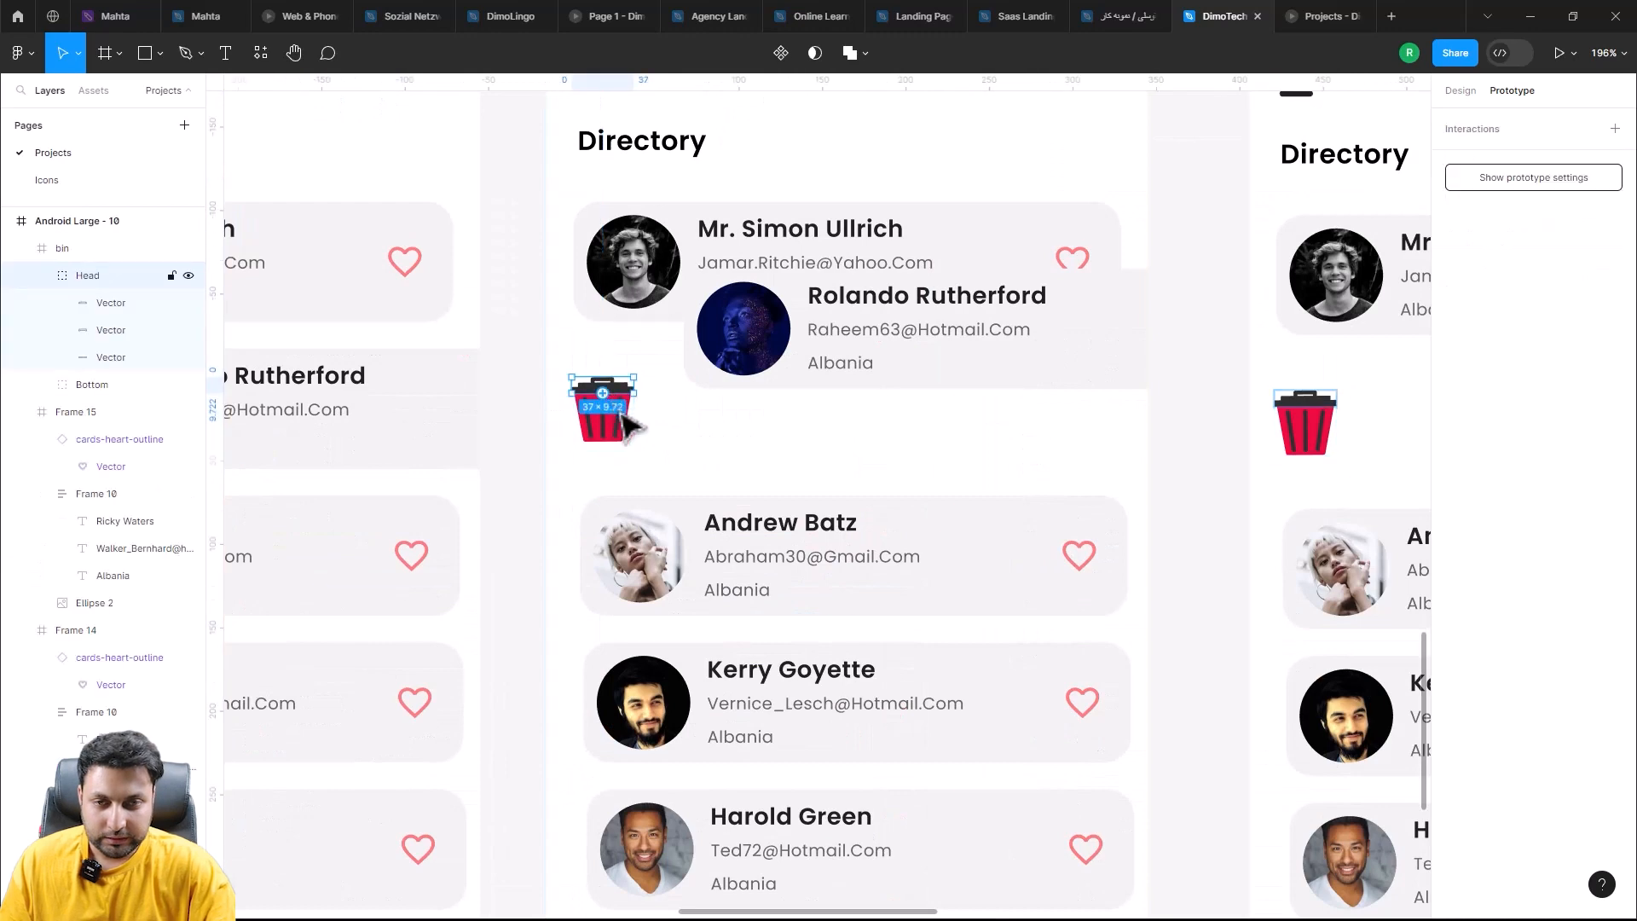
scroll(853, 758, up, 7)
drag(873, 755, 873, 713)
scroll(870, 713, down, 10)
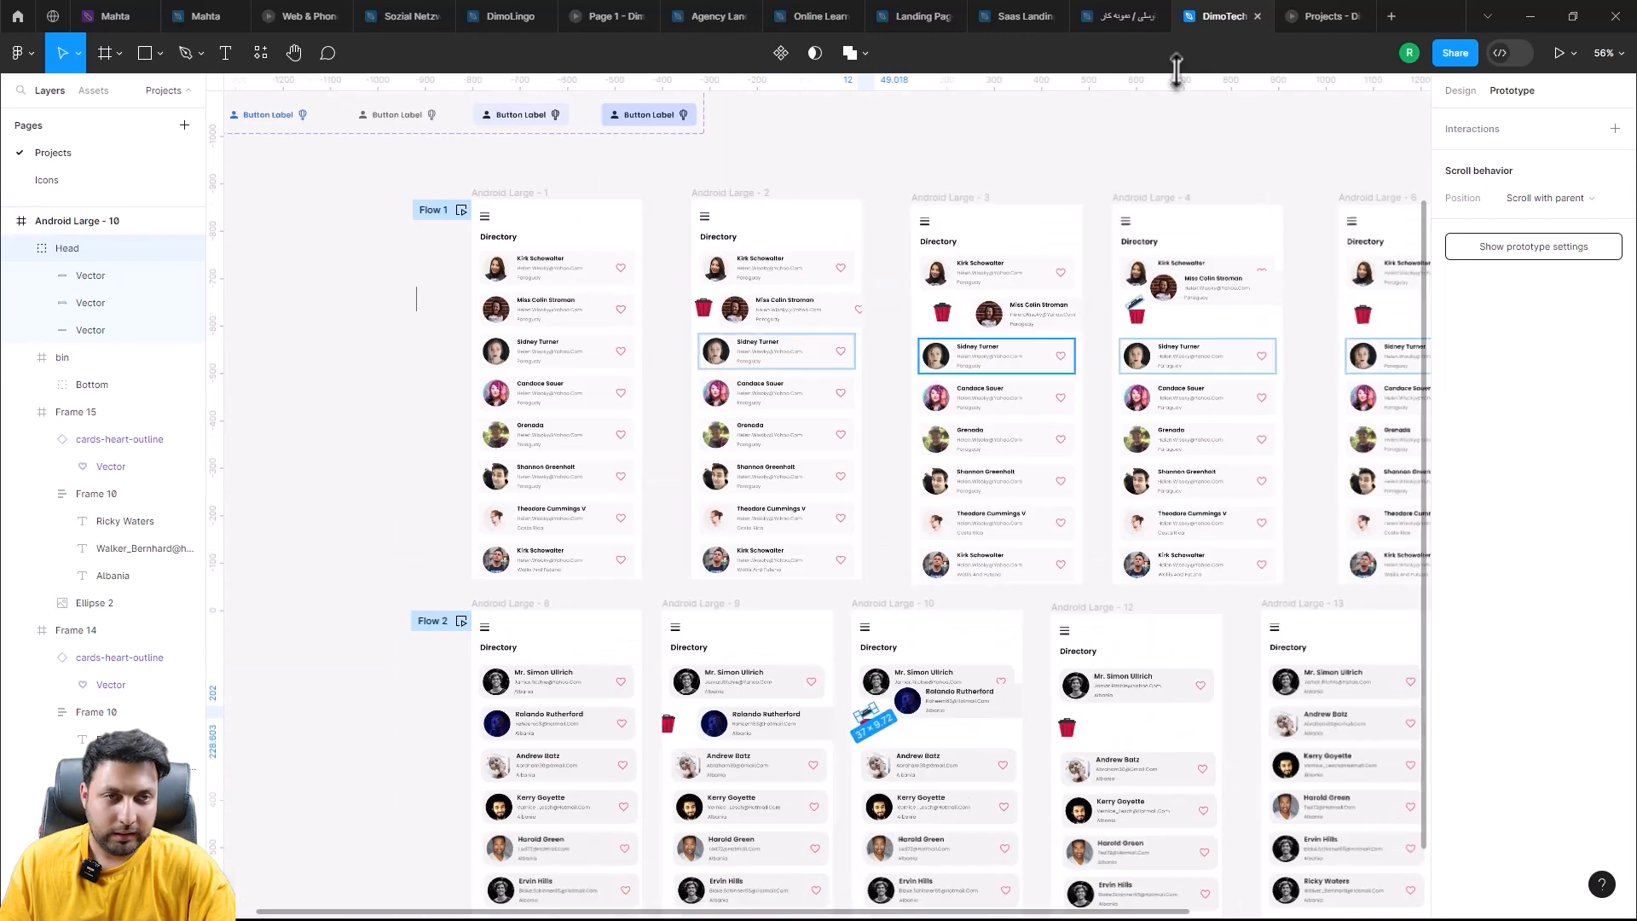
Step: Check the Flow 2 prototype with the opened bin lid and go back to the design file
click(1330, 10)
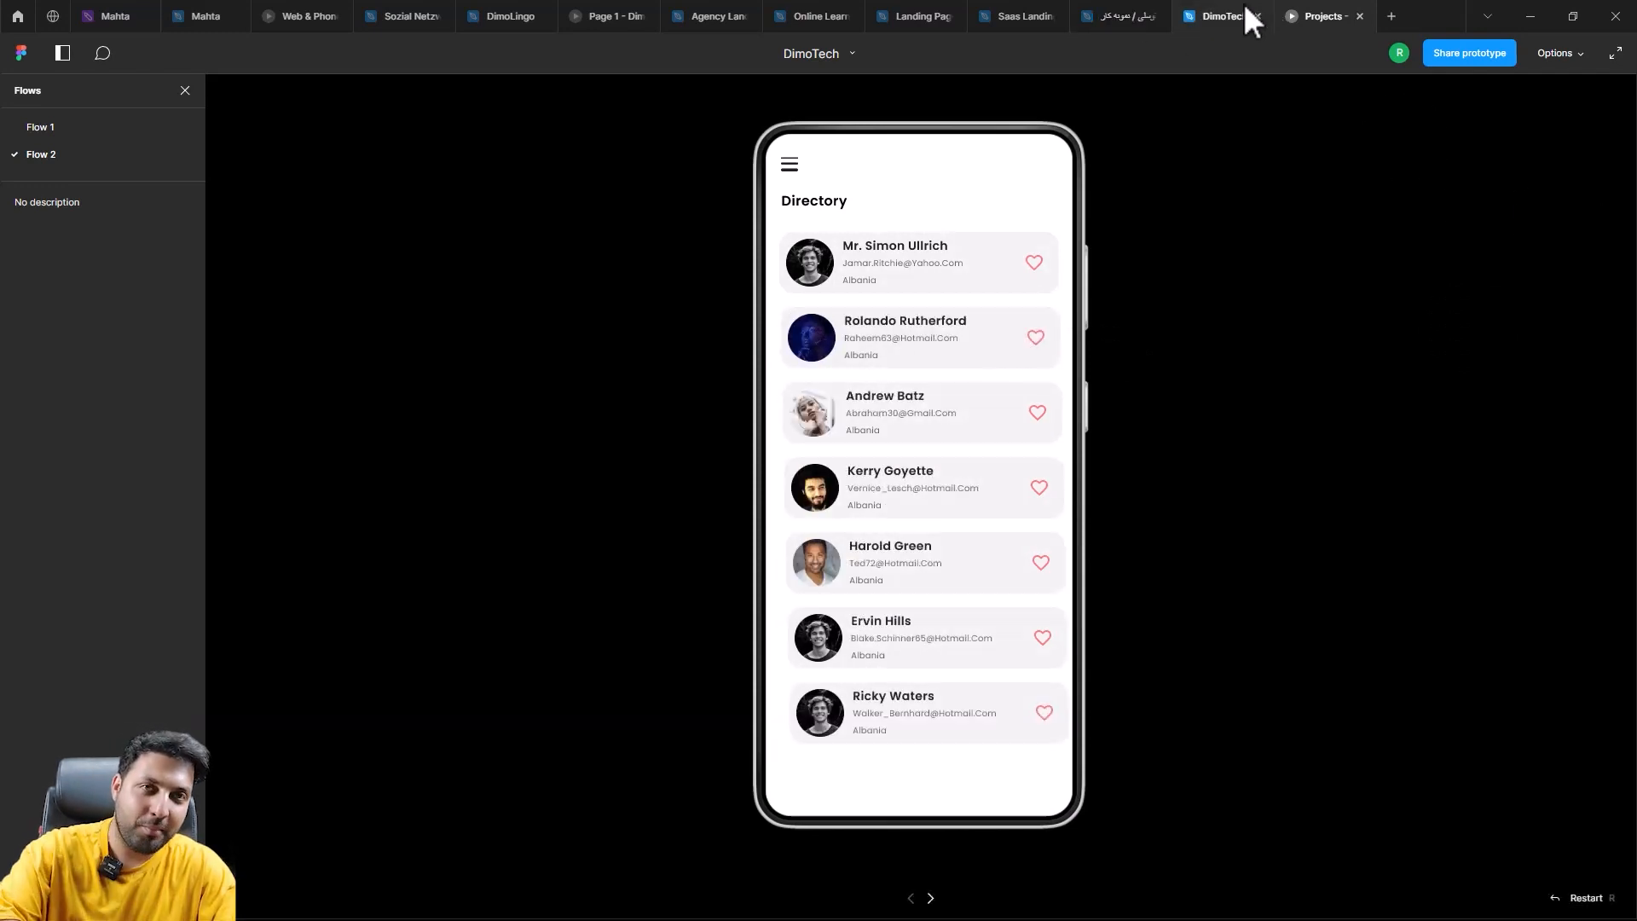
mouse_move(1238, 4)
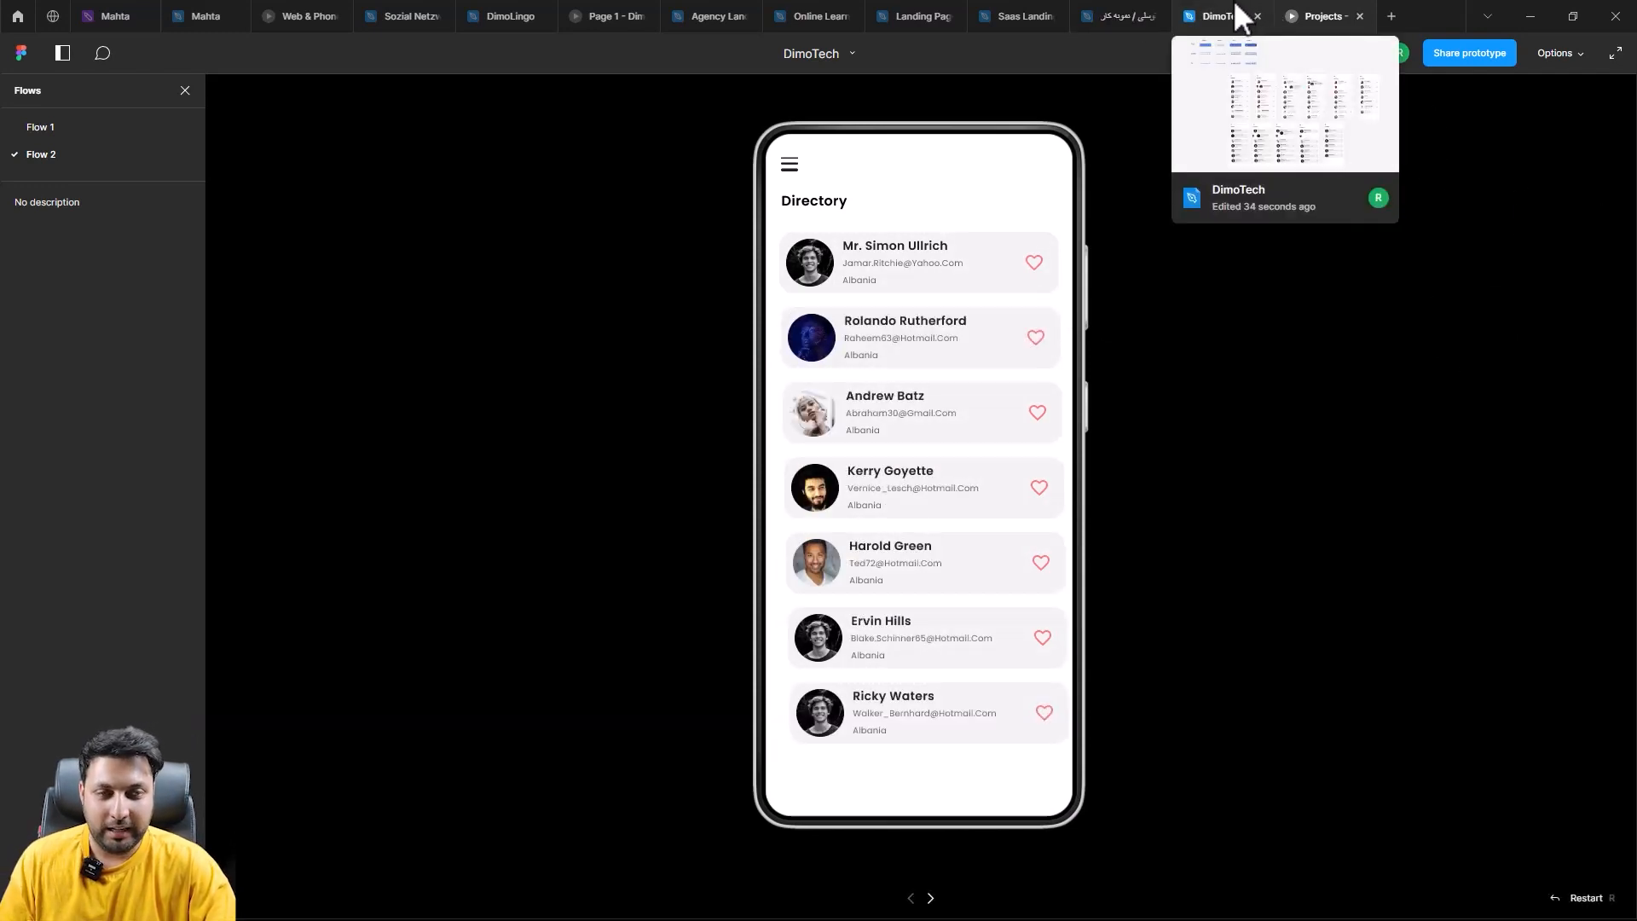
click(1232, 4)
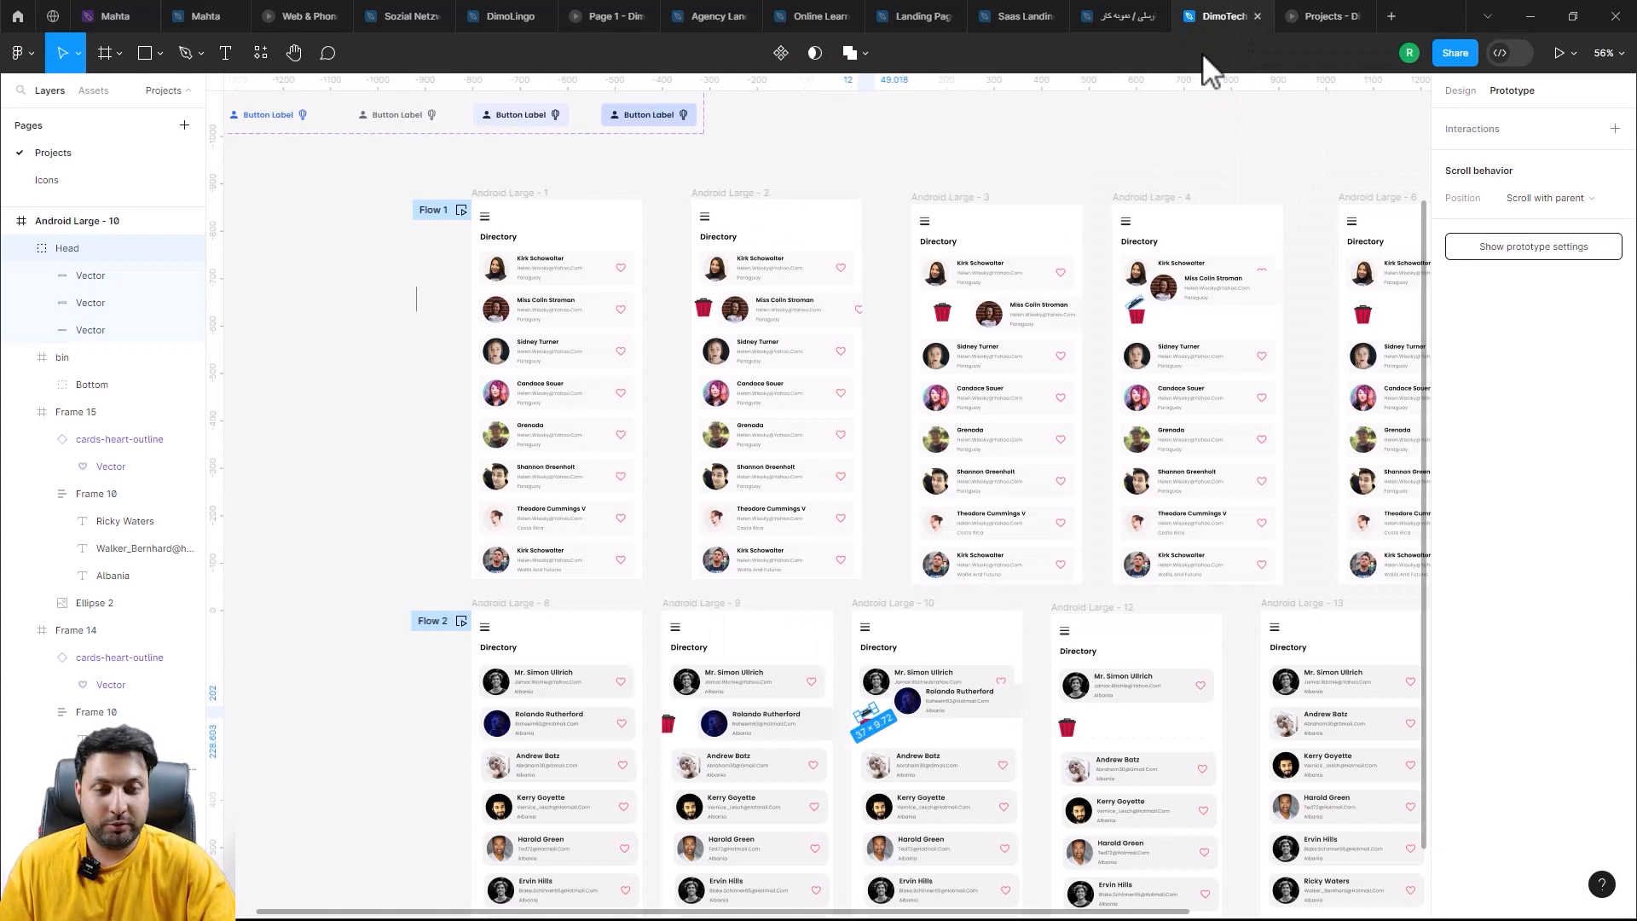
scroll(1012, 208, down, 3)
scroll(1012, 208, right, 3)
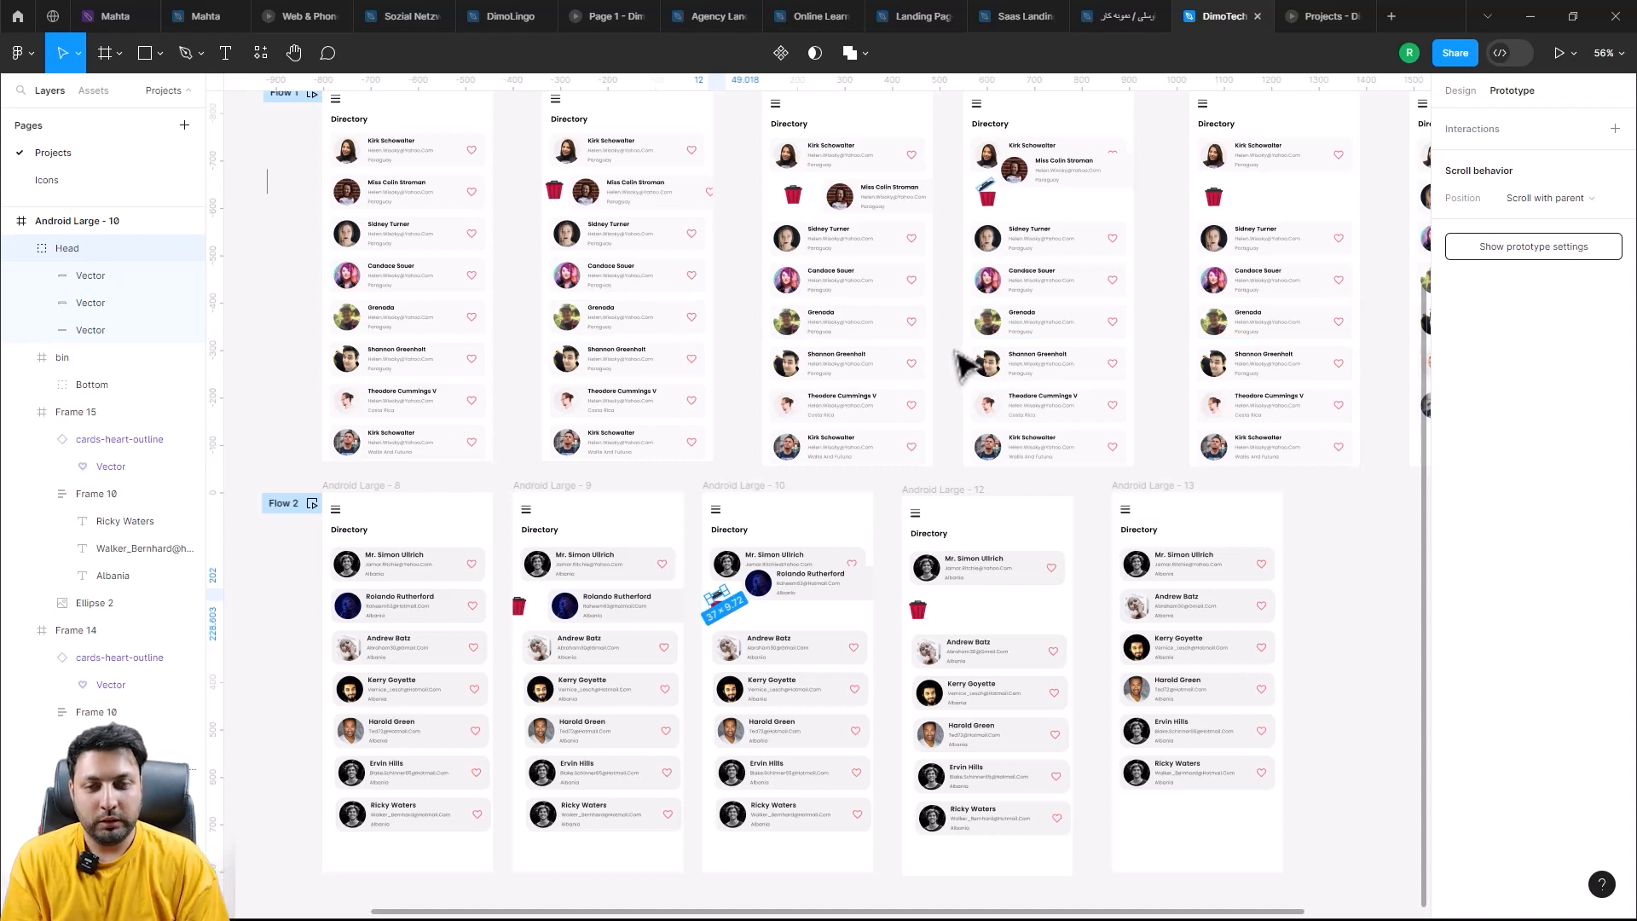
scroll(968, 537, down, 3)
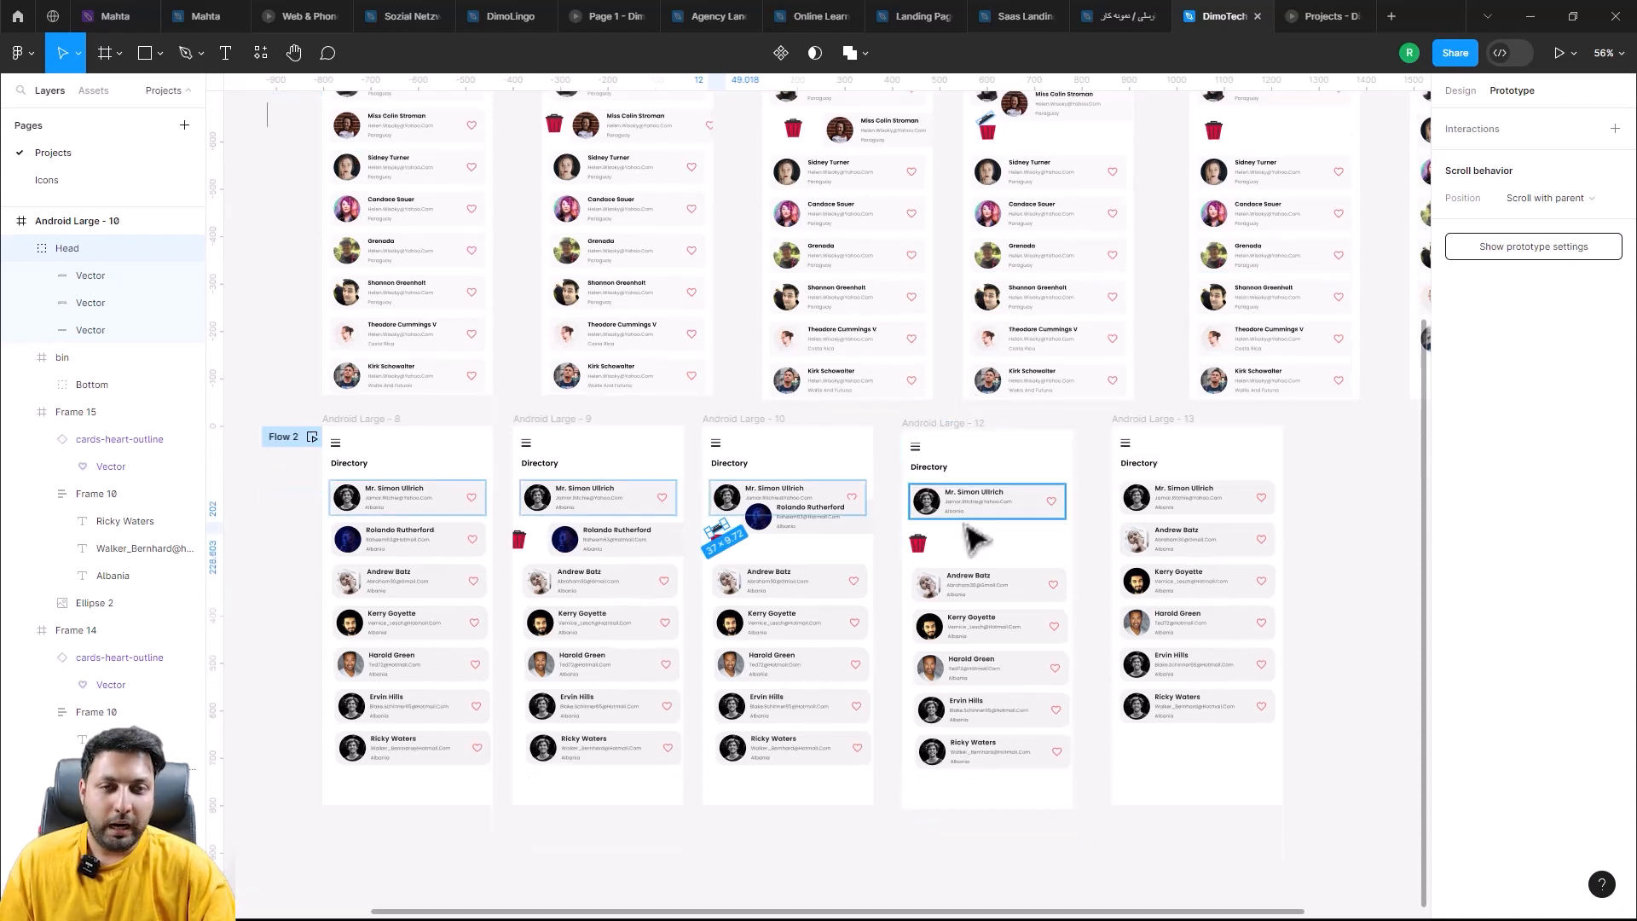
scroll(925, 392, up, 2)
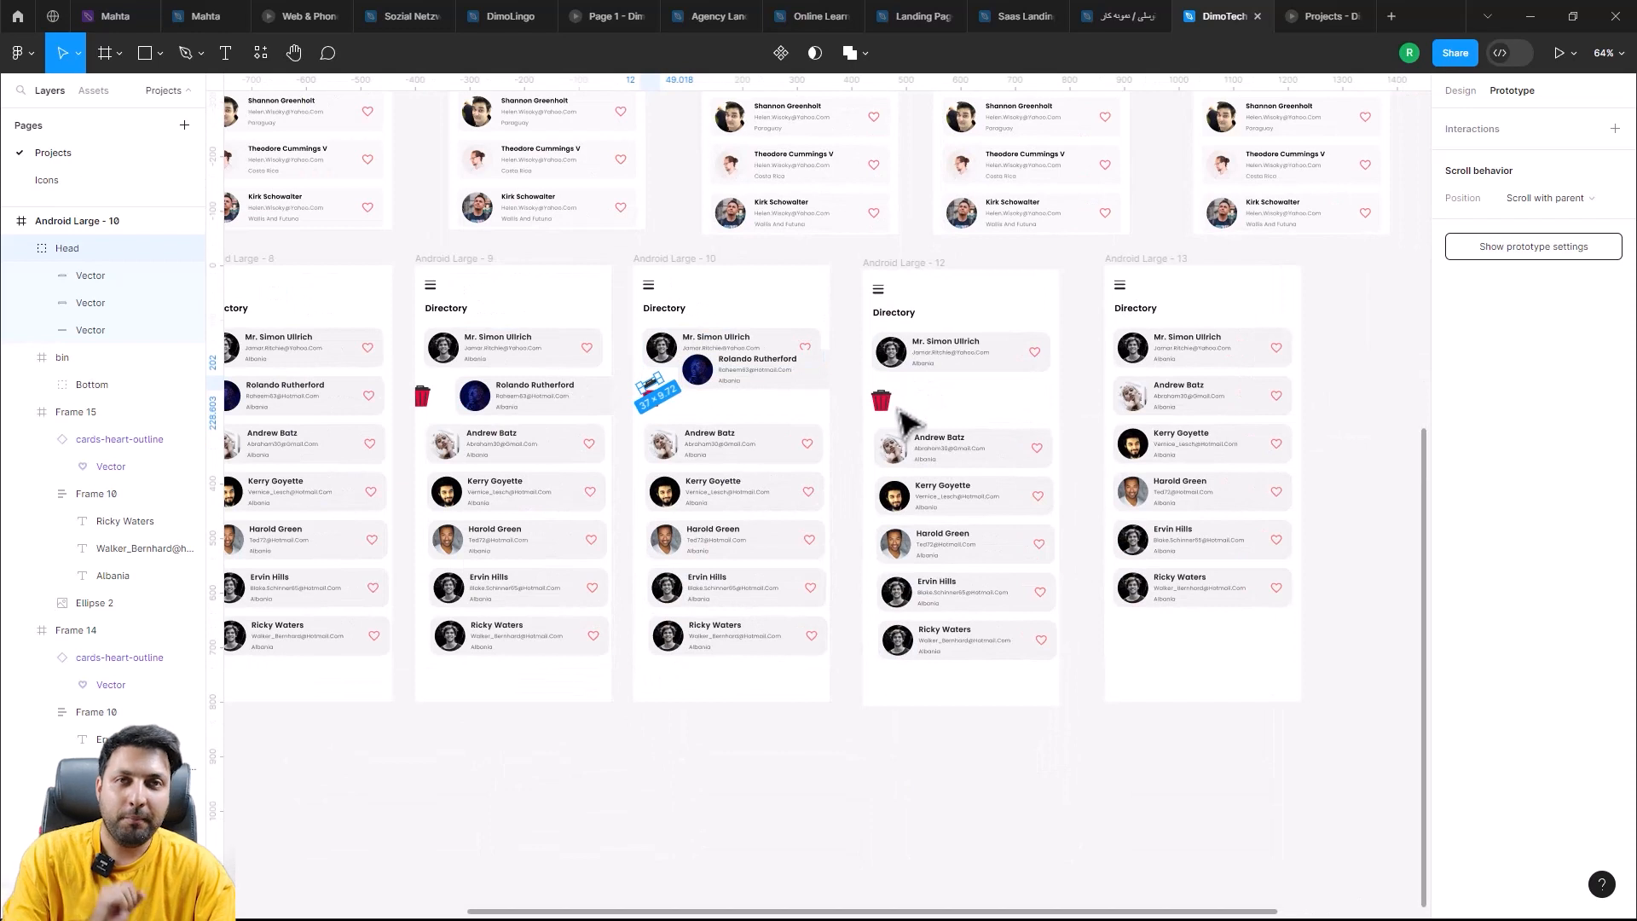